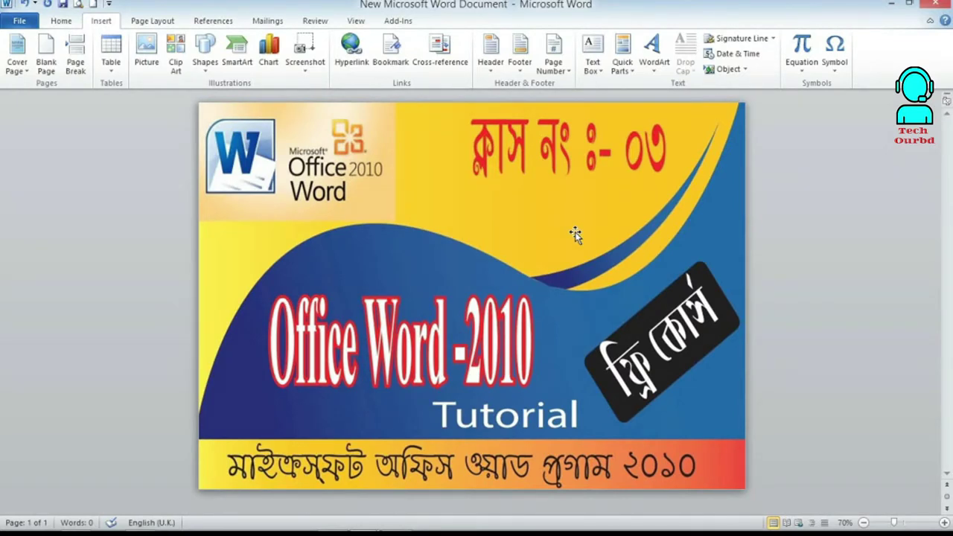
Step: Restore and re-maximize the Word window, then switch from the Home tab back to Insert
click(913, 7)
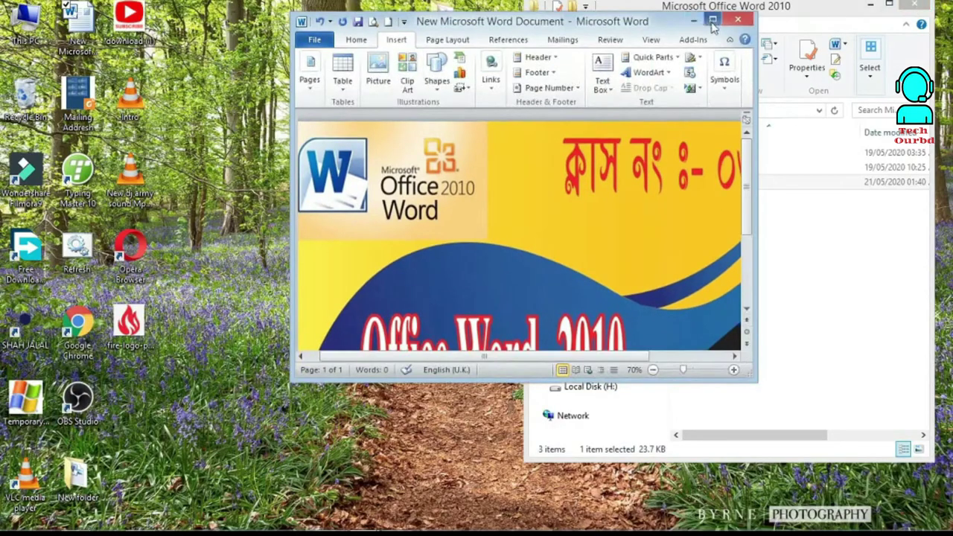
click(712, 12)
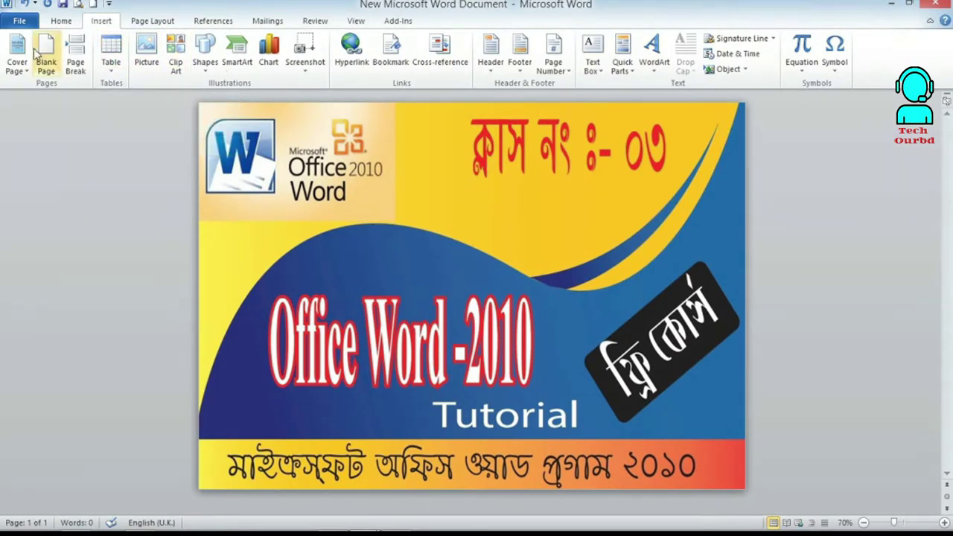
click(60, 22)
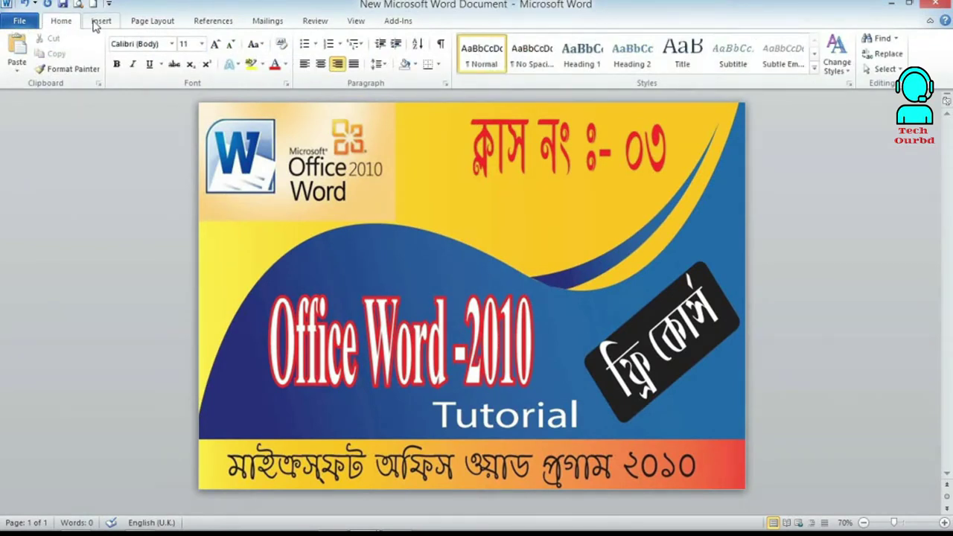
click(99, 25)
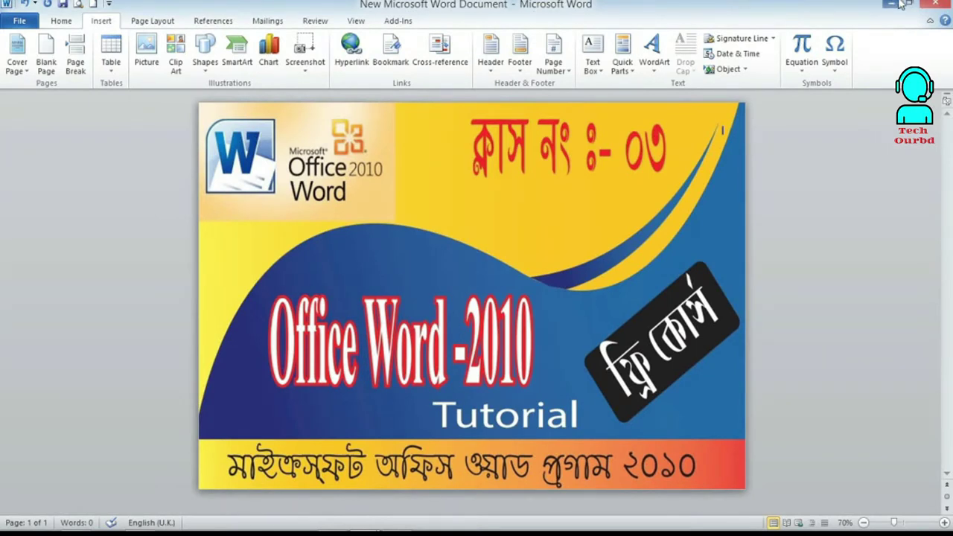
Step: Minimize Word and open CLASS -03 from the File Explorer folder
click(894, 4)
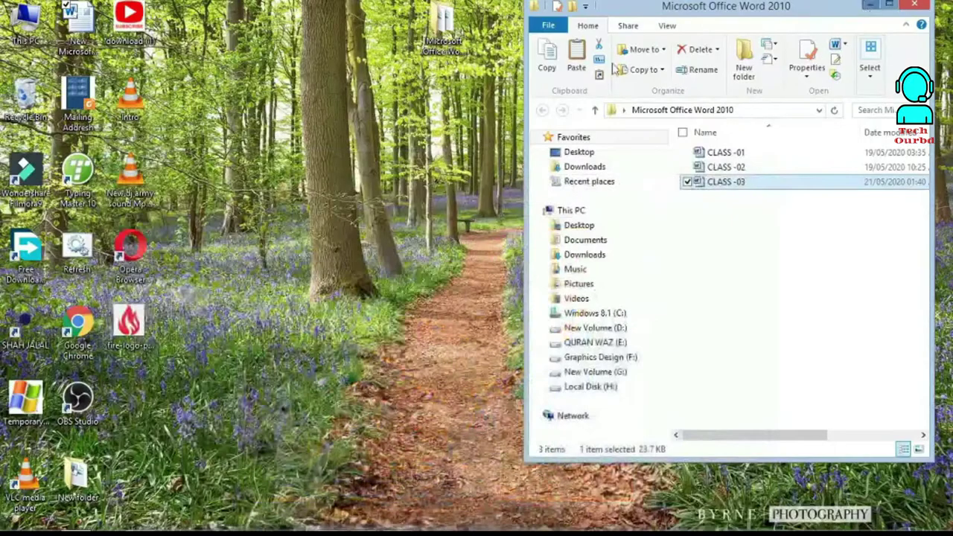
double_click(745, 184)
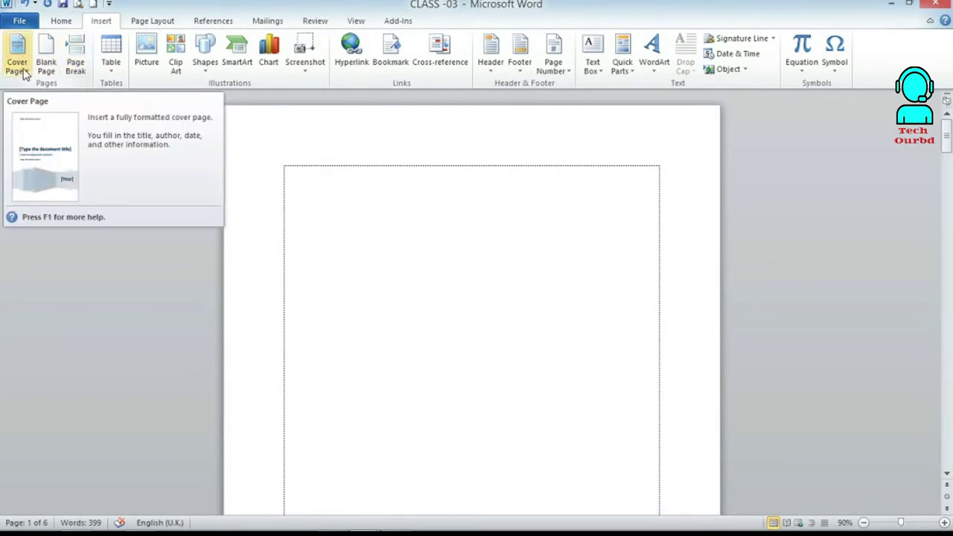
click(17, 67)
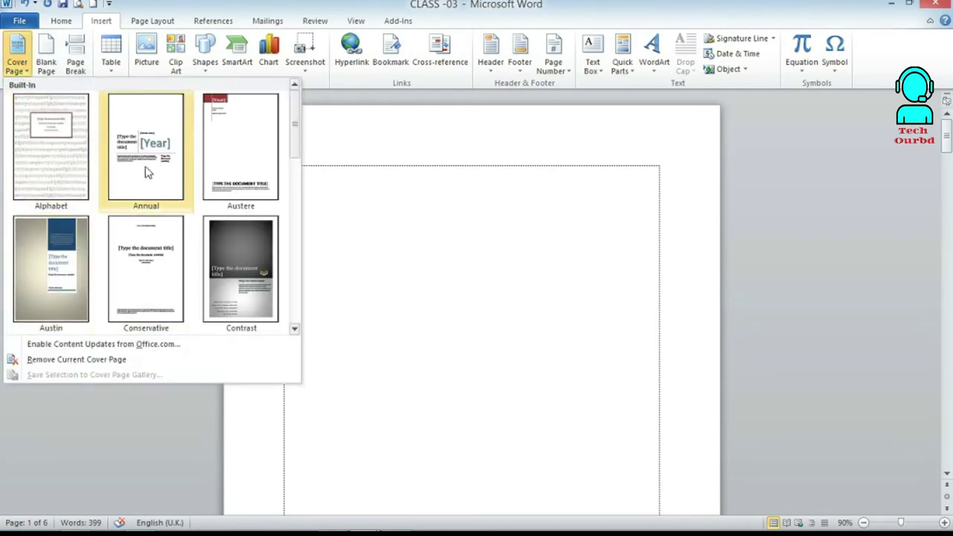
click(456, 304)
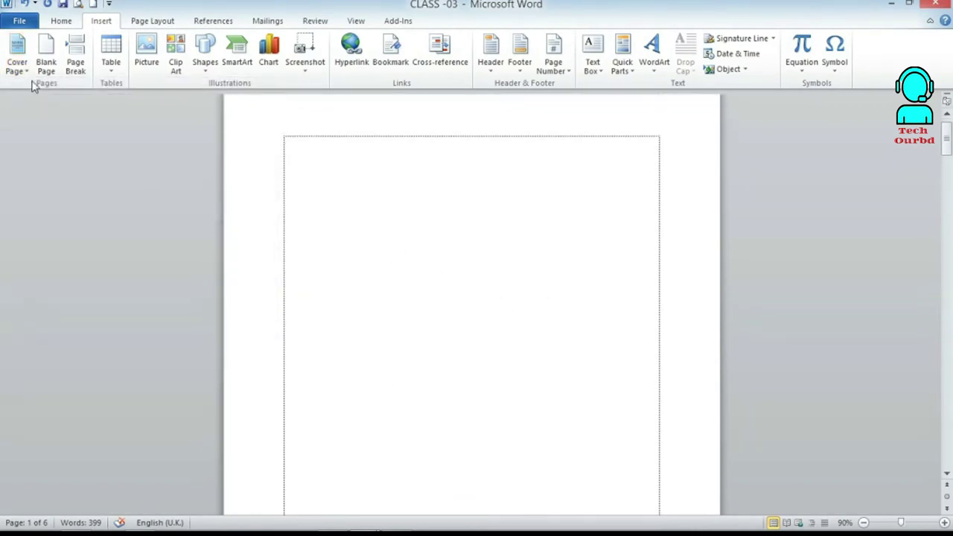
click(16, 64)
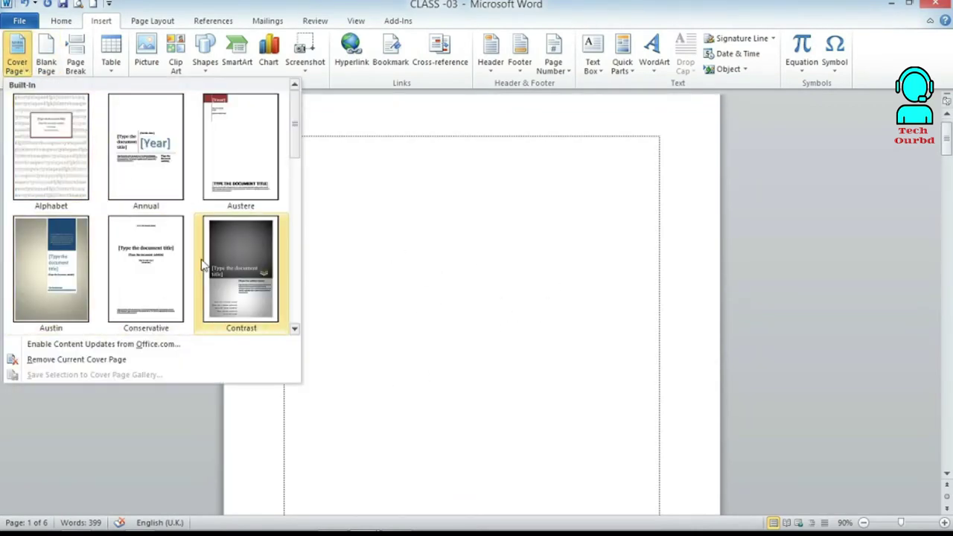
click(204, 268)
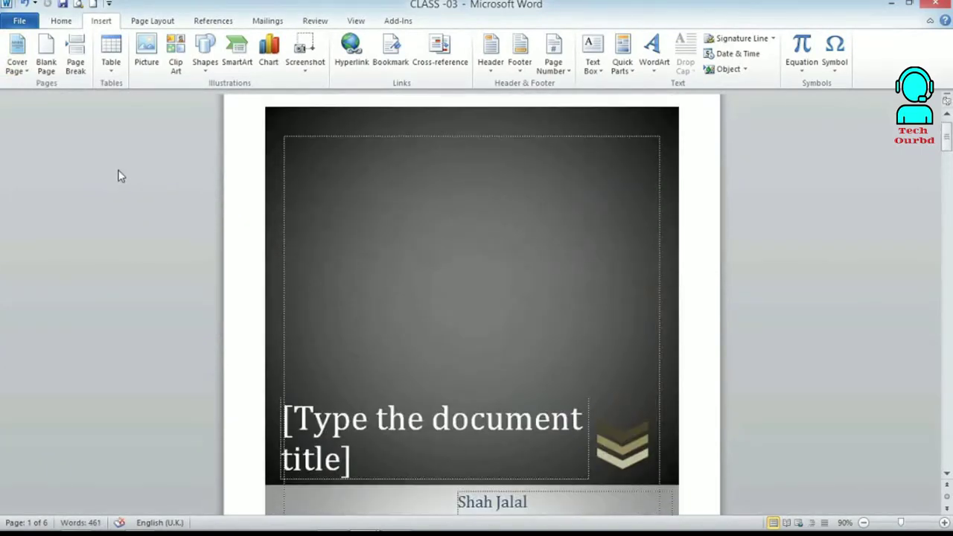
right_click(18, 71)
click(16, 64)
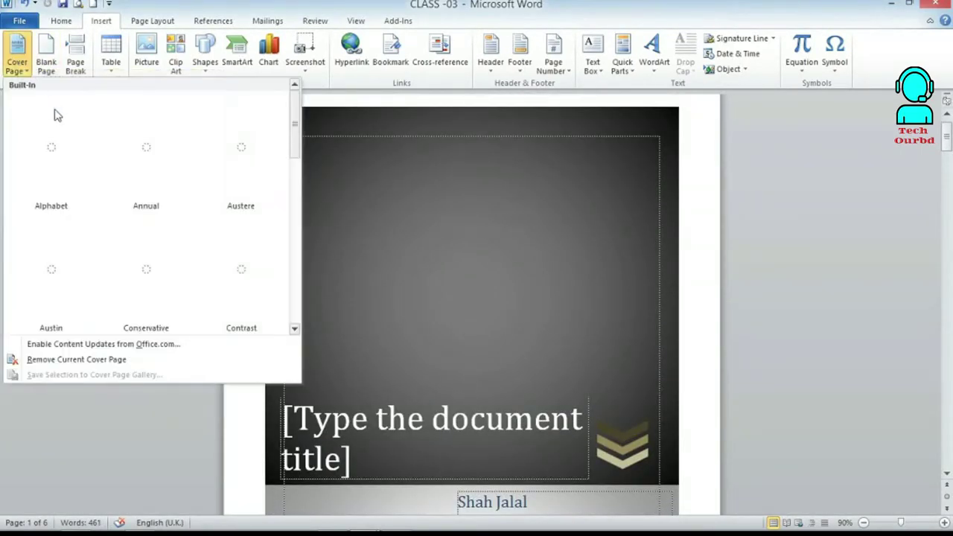
click(165, 161)
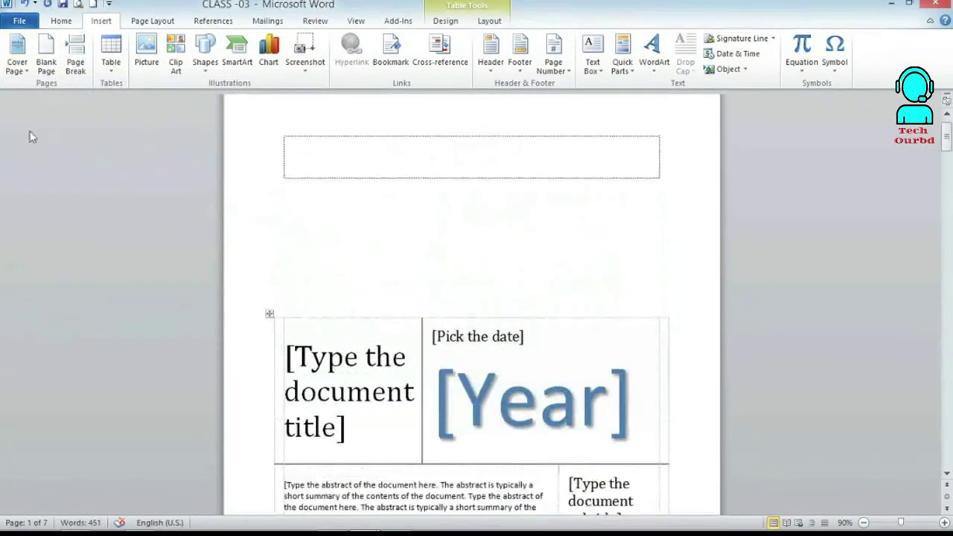
click(25, 68)
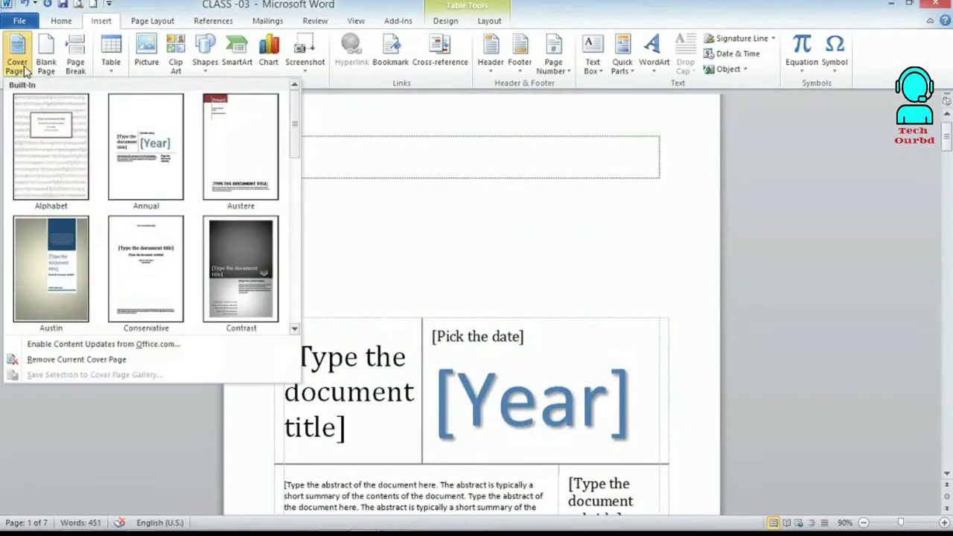
click(90, 364)
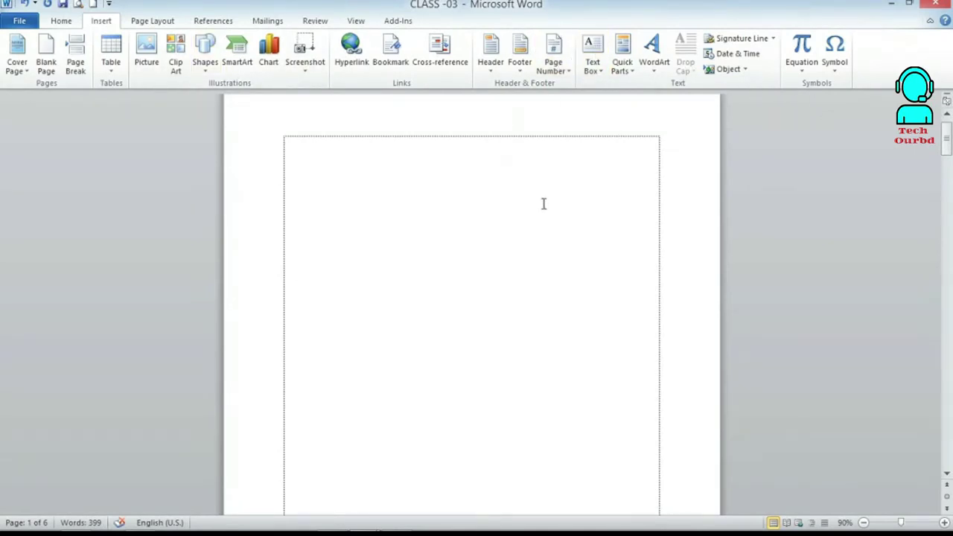
Step: Insert the Alphabet cover page followed by a blank page
click(17, 66)
click(50, 172)
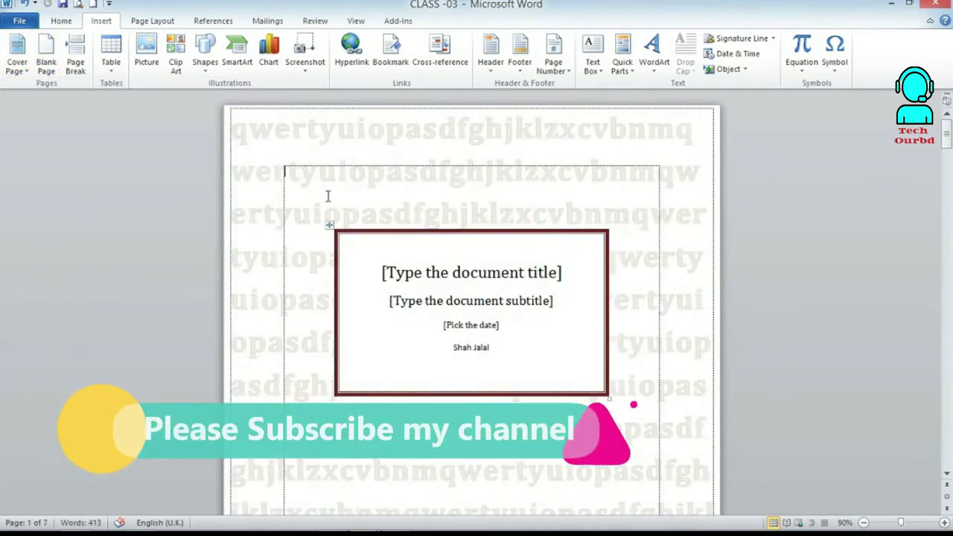
click(45, 67)
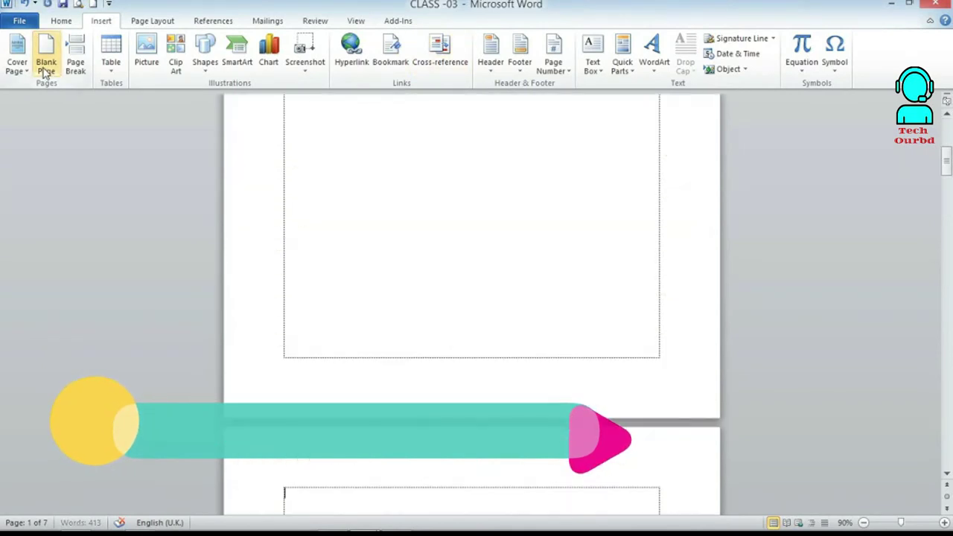
Step: Add a page break at the start of page 1
scroll(358, 318, down, 3)
scroll(363, 313, up, 5)
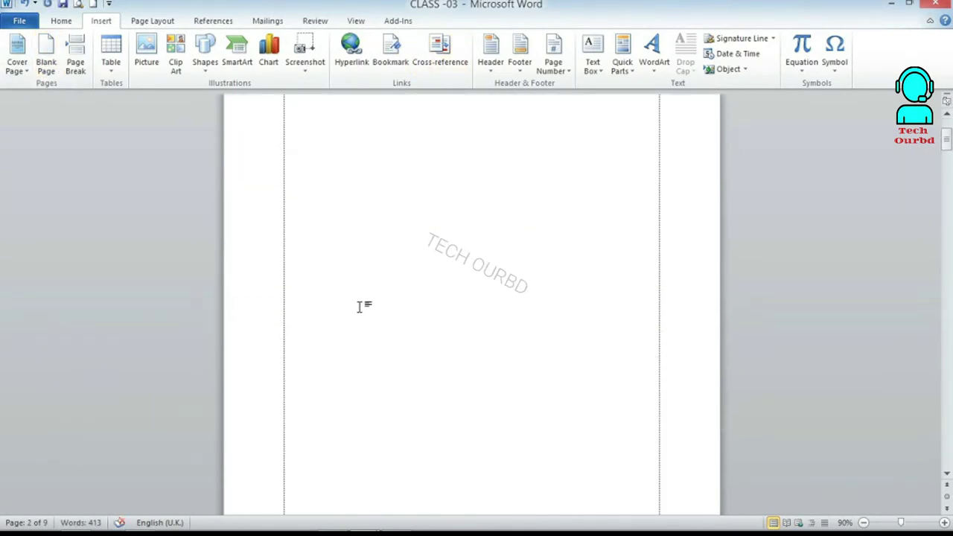
scroll(366, 266, up, 5)
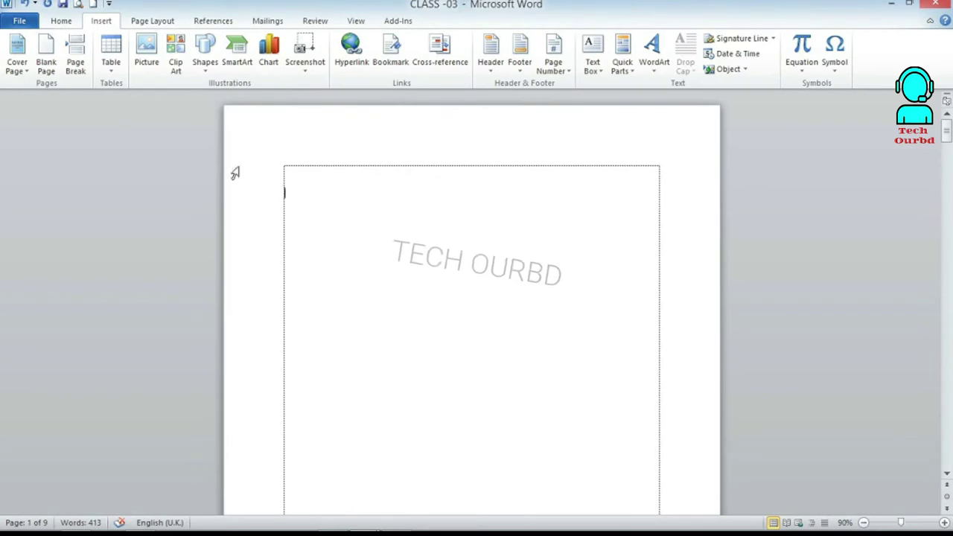
click(325, 190)
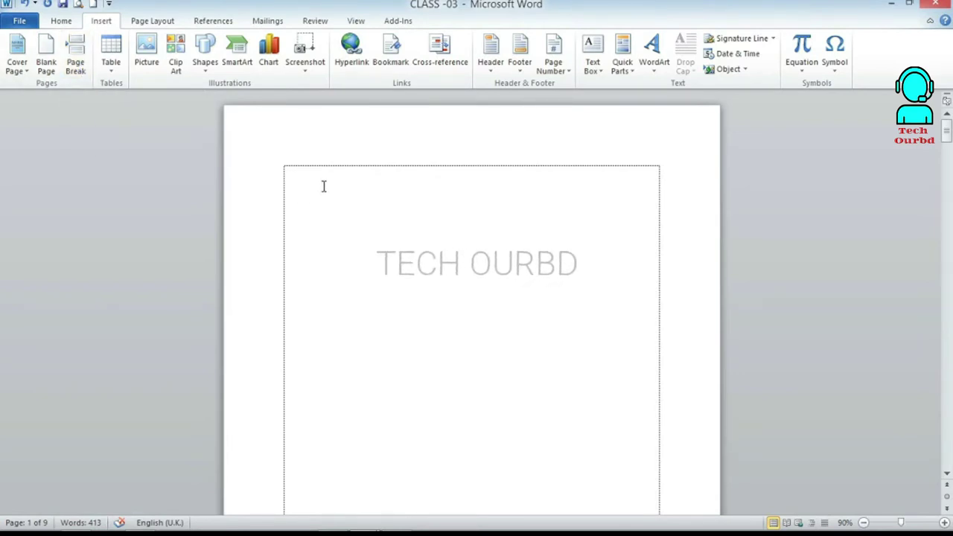
click(75, 66)
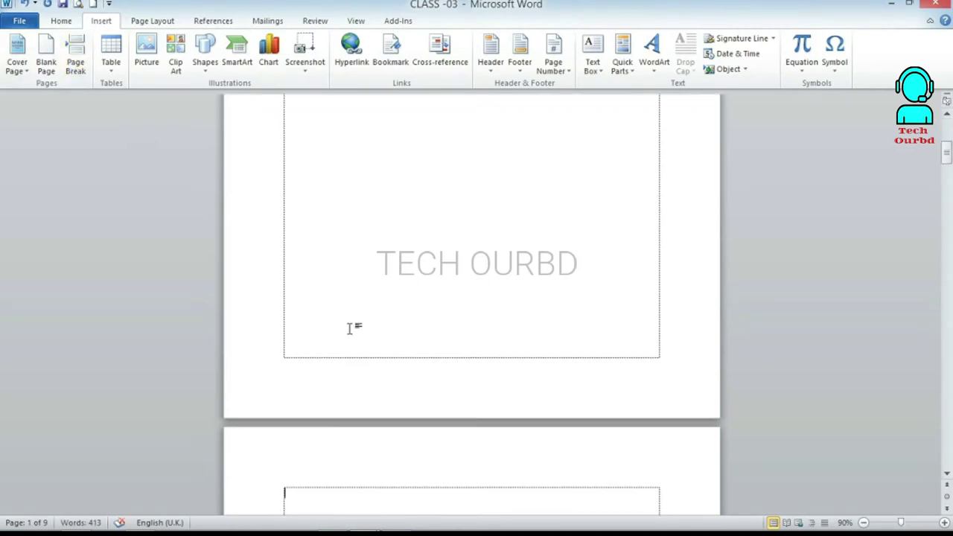
scroll(350, 328, down, 5)
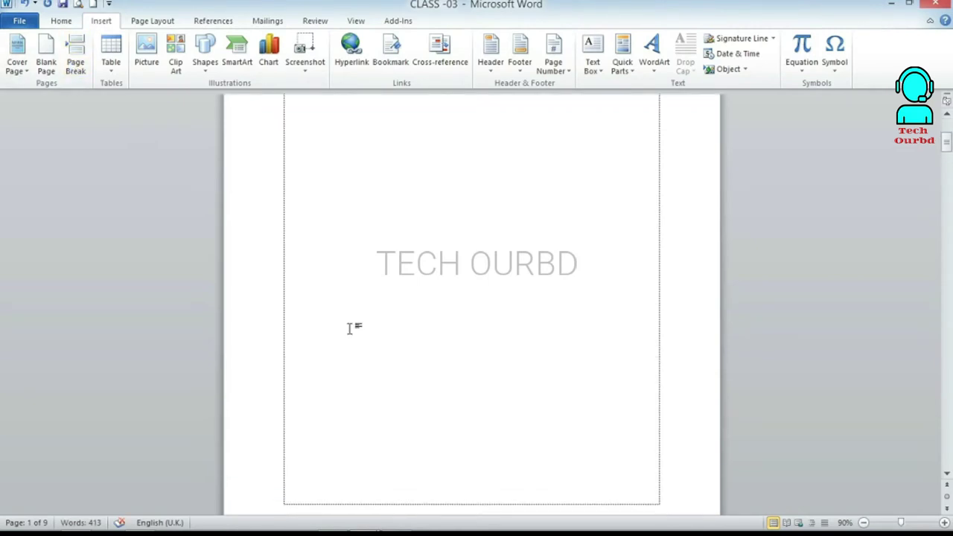
click(112, 73)
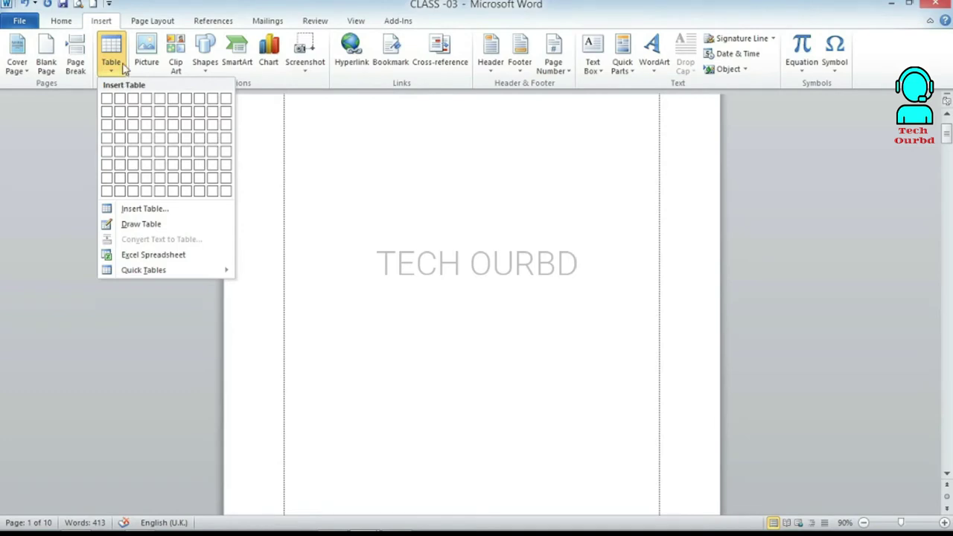
click(118, 68)
click(117, 67)
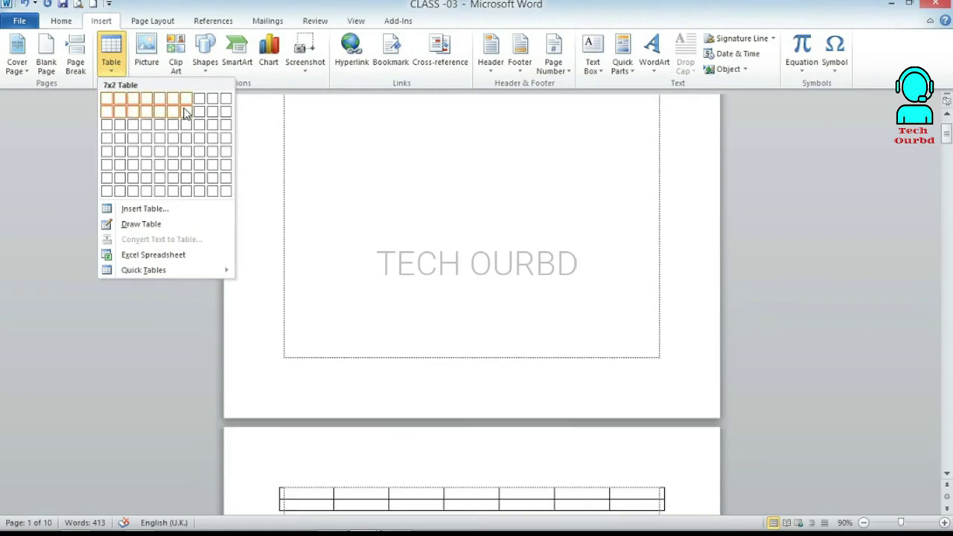
click(319, 167)
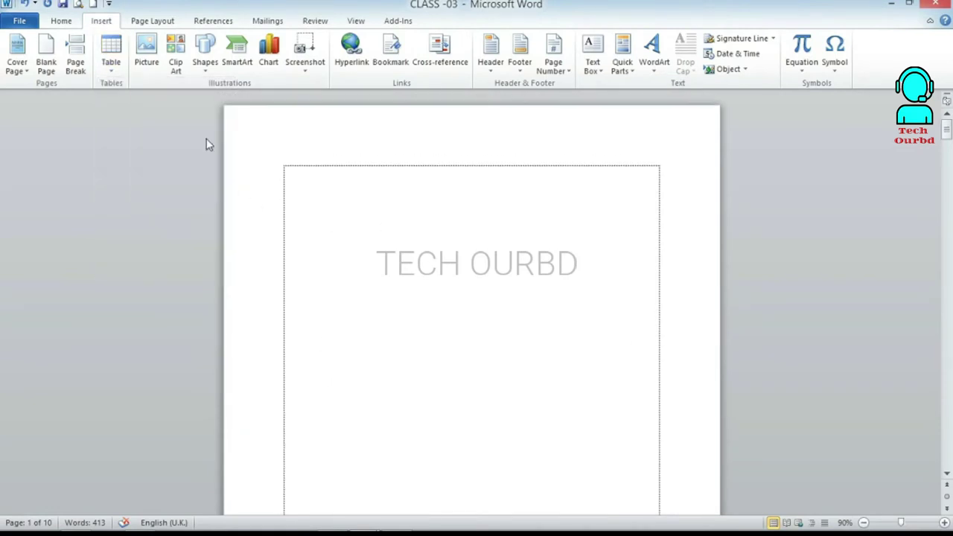
click(111, 60)
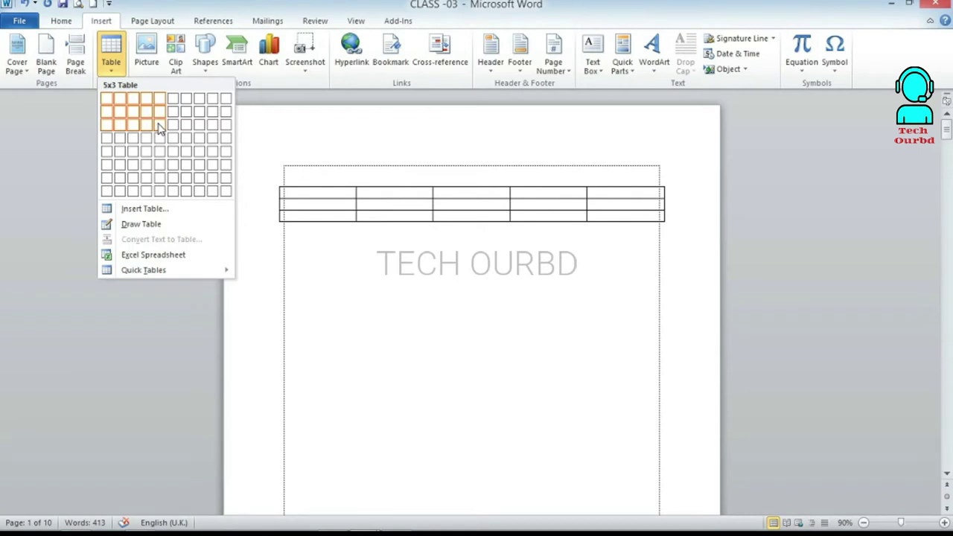
click(158, 128)
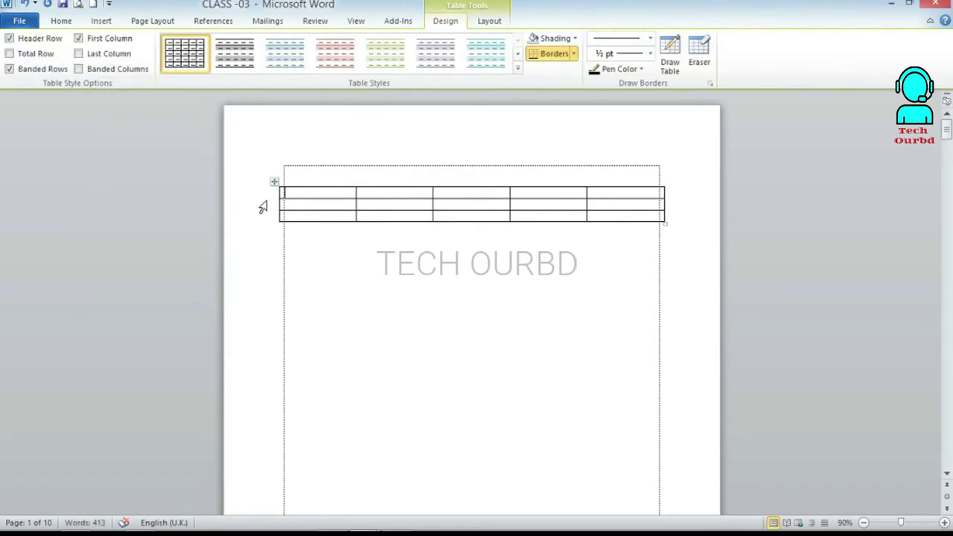
drag(274, 181, 295, 186)
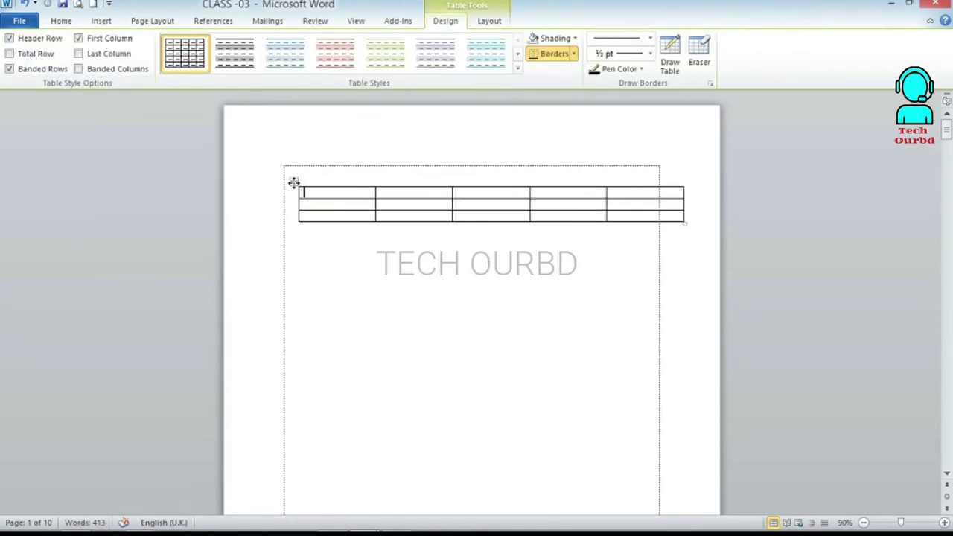
click(293, 182)
click(101, 22)
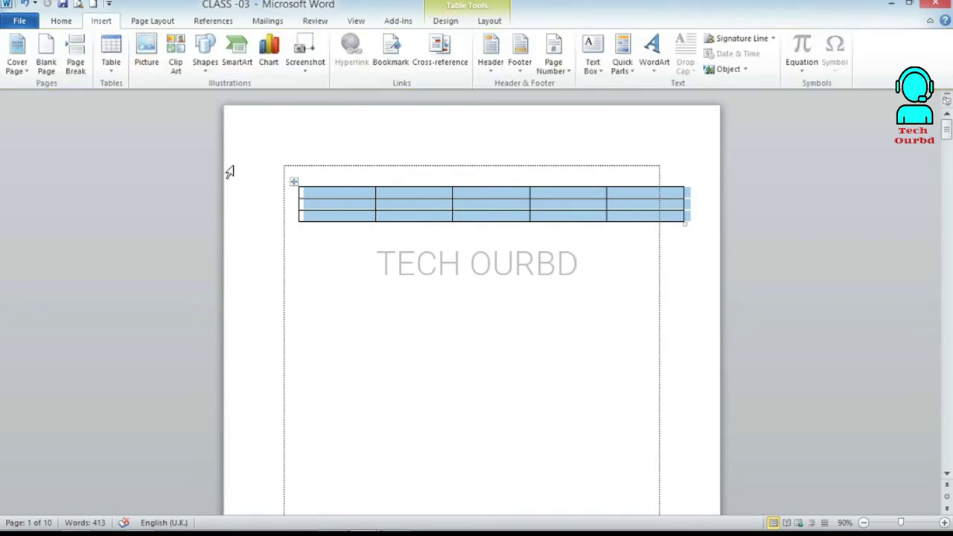
click(293, 183)
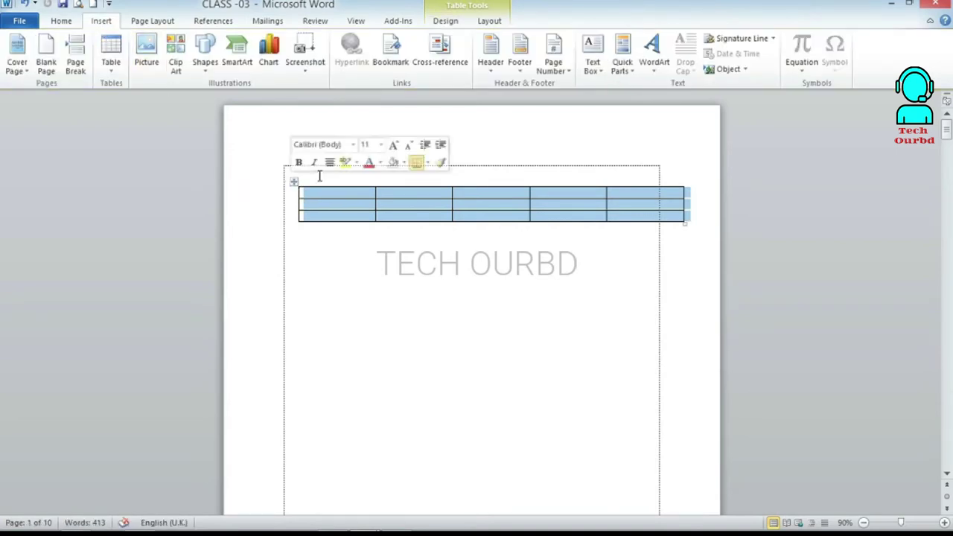
click(320, 176)
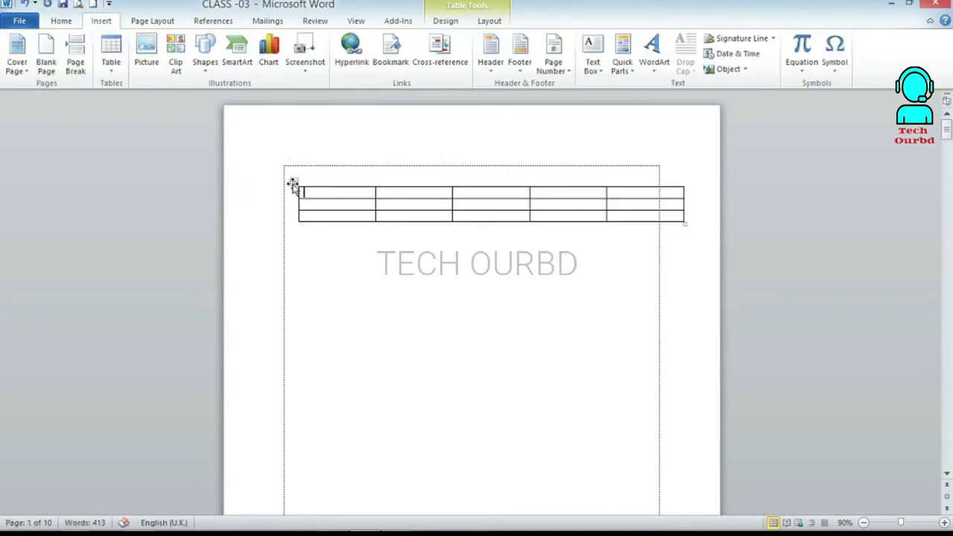
click(292, 184)
key(BackSpace)
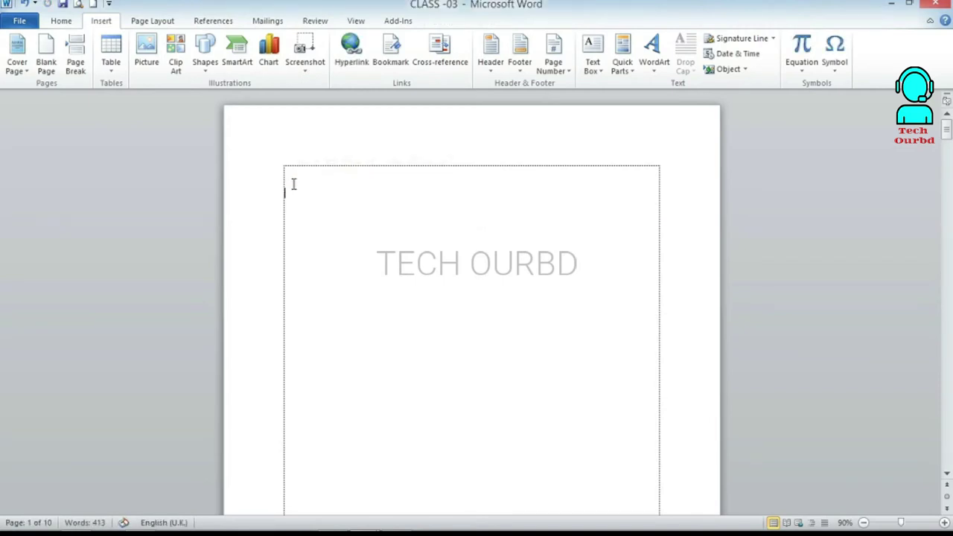
Step: Insert a 5-column, 2-row table through the Insert Table dialog
click(113, 65)
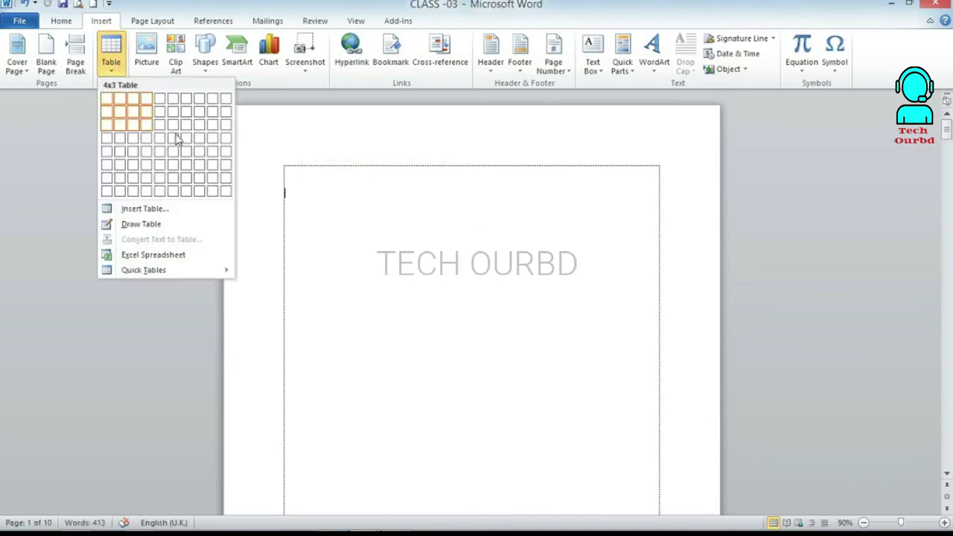
click(147, 212)
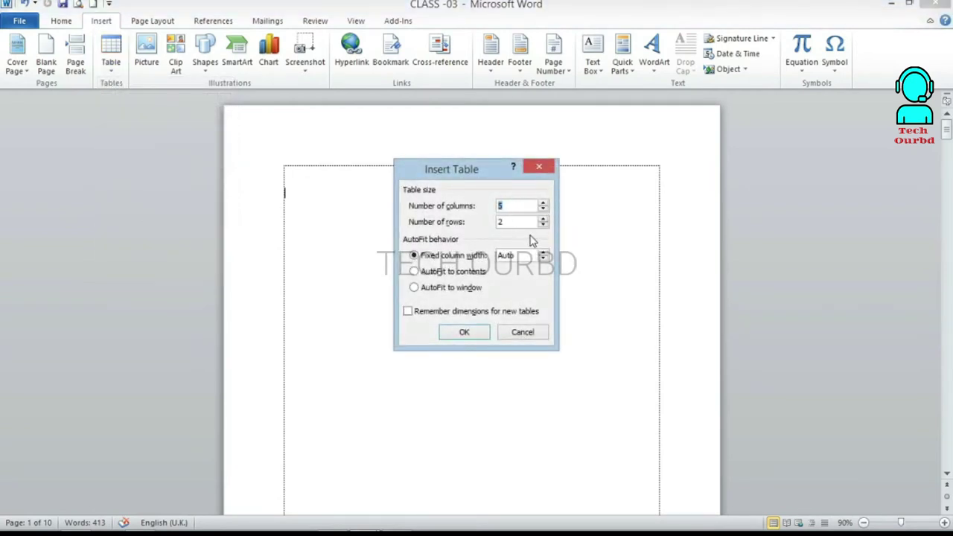
click(465, 333)
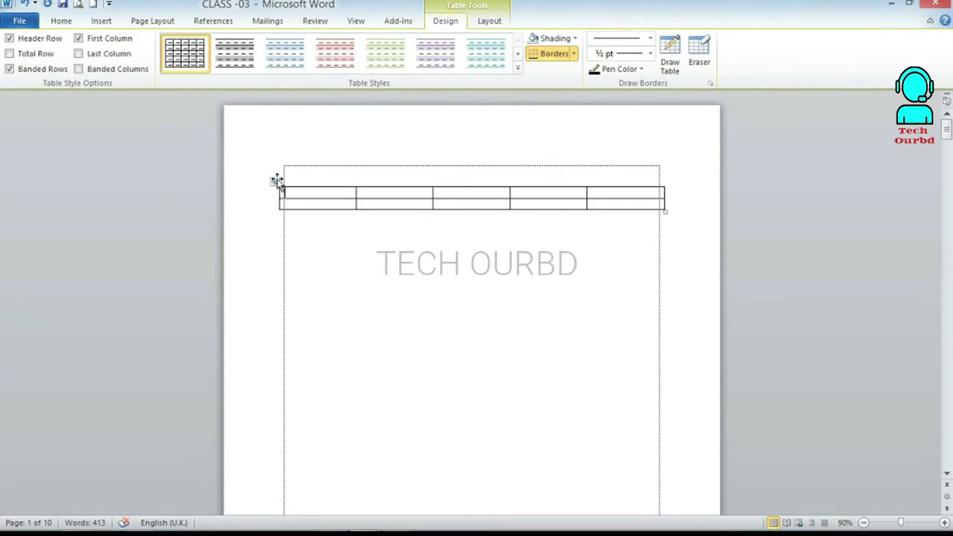
Step: Select the whole new table and delete it
click(275, 181)
click(276, 179)
click(274, 181)
key(BackSpace)
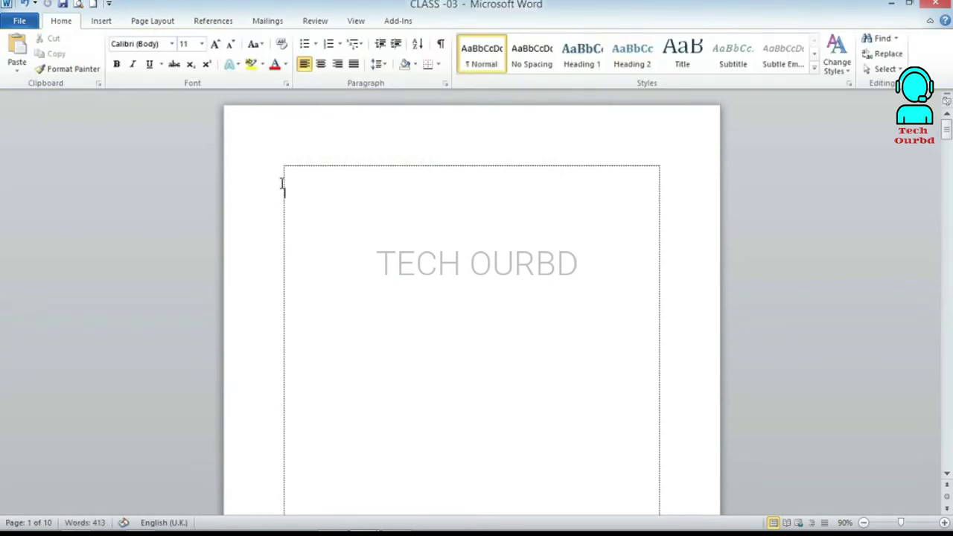
Step: Draw a table border, then one row line and one column line
click(100, 19)
click(110, 63)
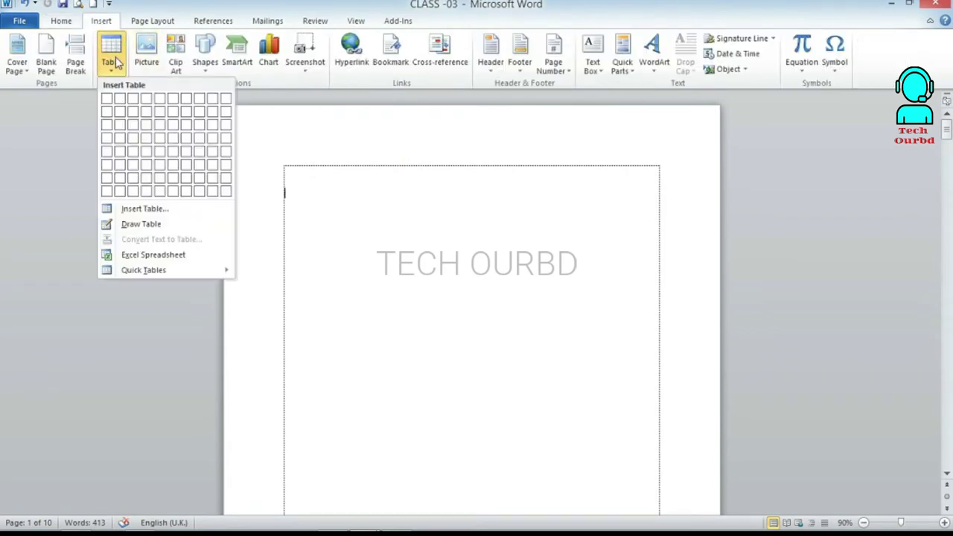
click(125, 223)
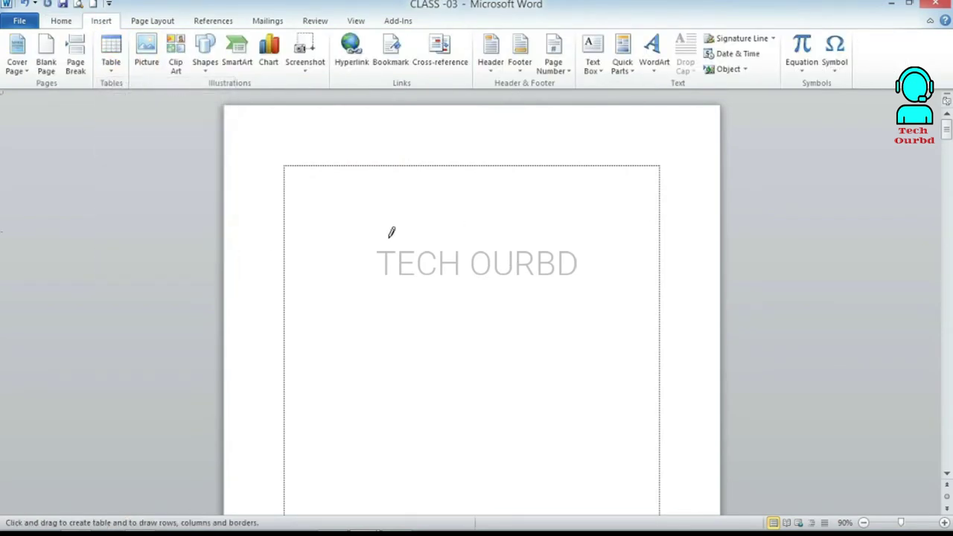
mouse_move(288, 185)
mouse_down()
mouse_move(396, 261)
mouse_move(652, 275)
mouse_up()
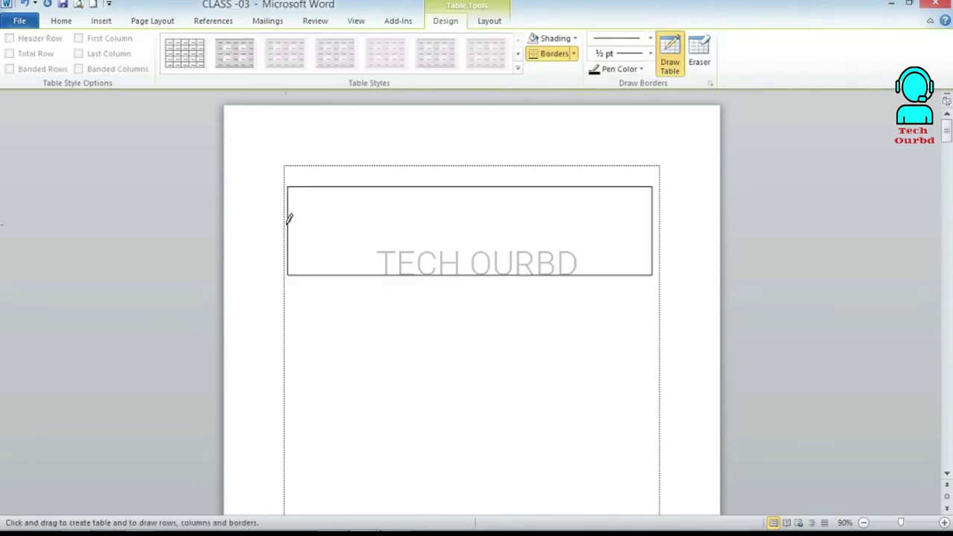
drag(289, 224, 617, 225)
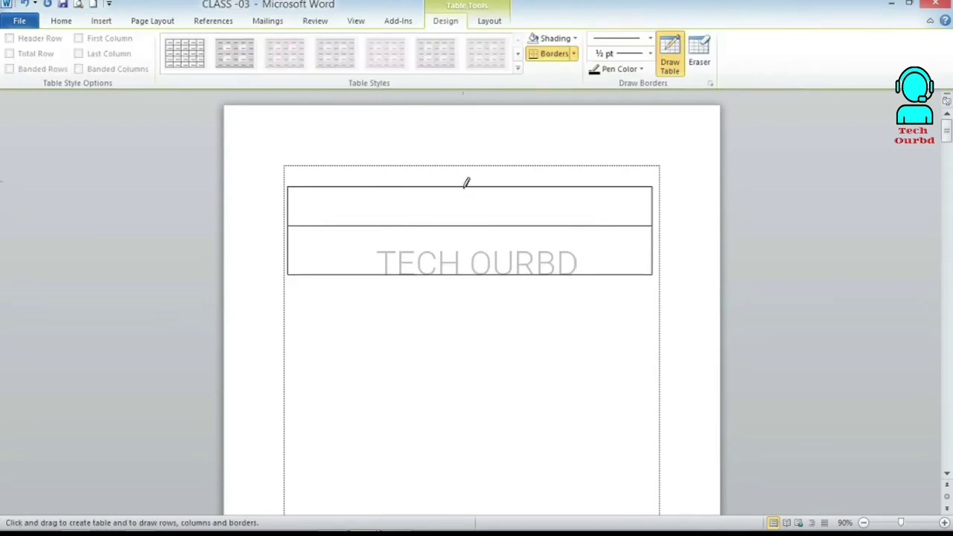
drag(374, 186, 372, 273)
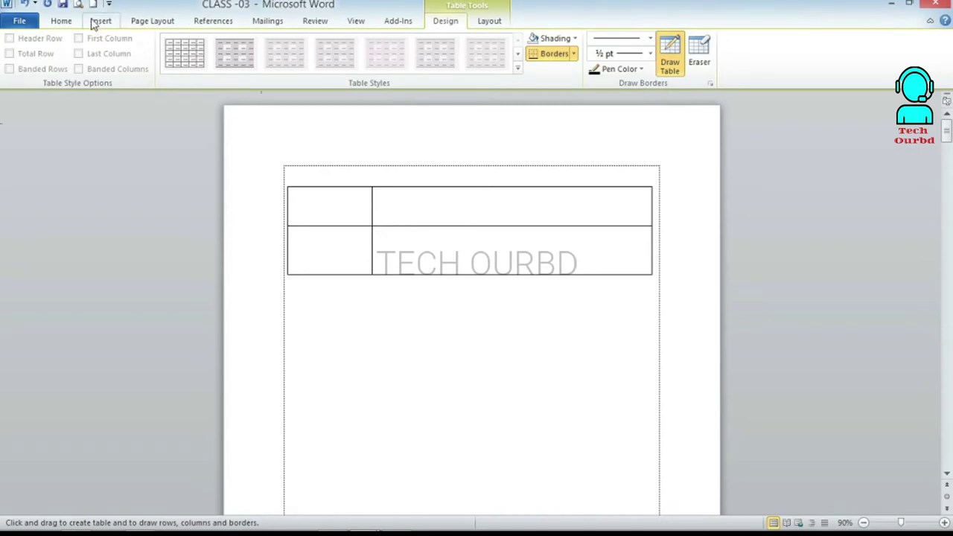
Step: Reopen the Table menu without choosing, then look through the table Design and Layout tabs
click(62, 23)
click(100, 22)
click(110, 60)
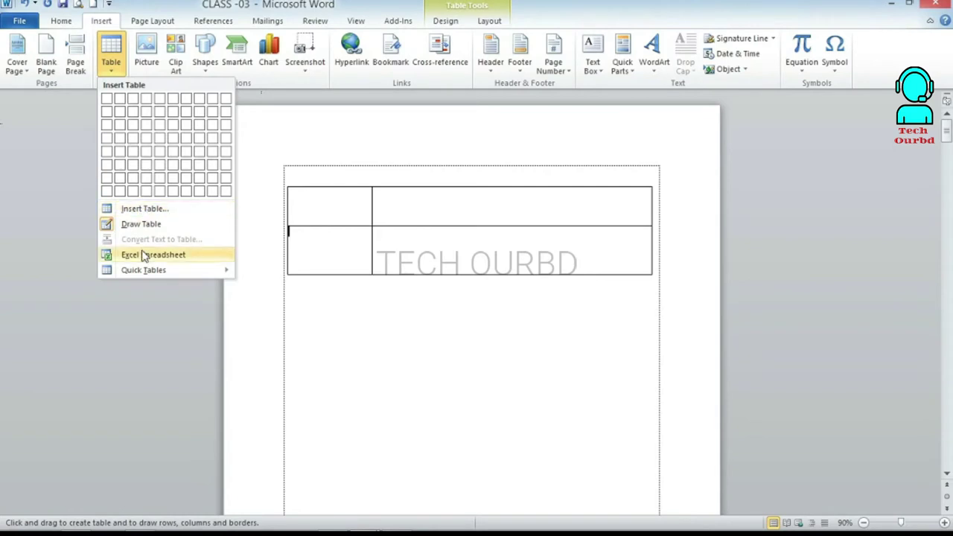
mouse_move(147, 275)
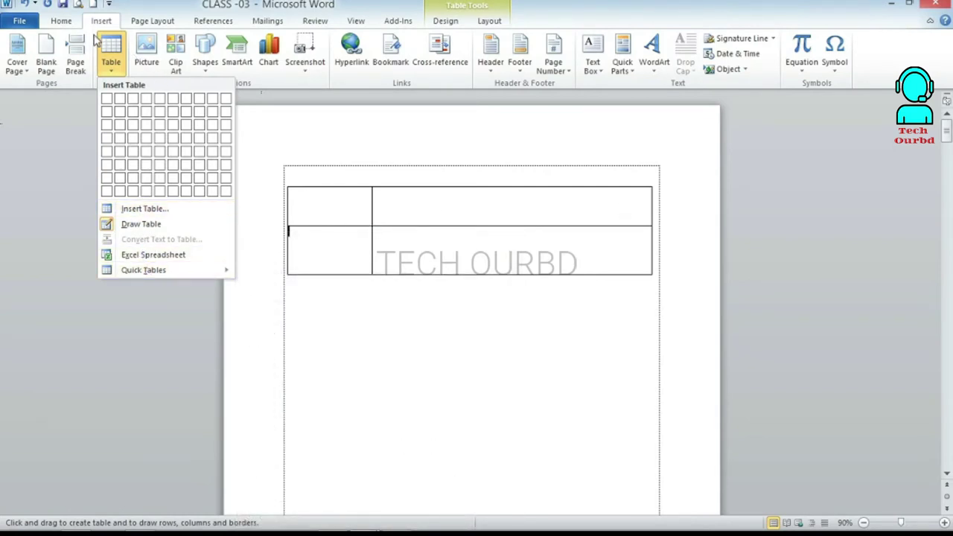
click(122, 55)
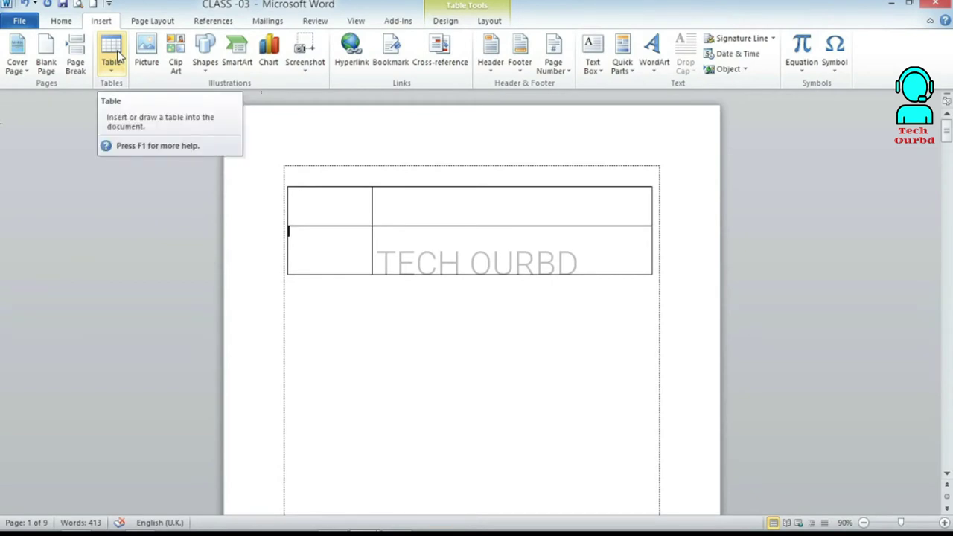
click(447, 22)
click(501, 24)
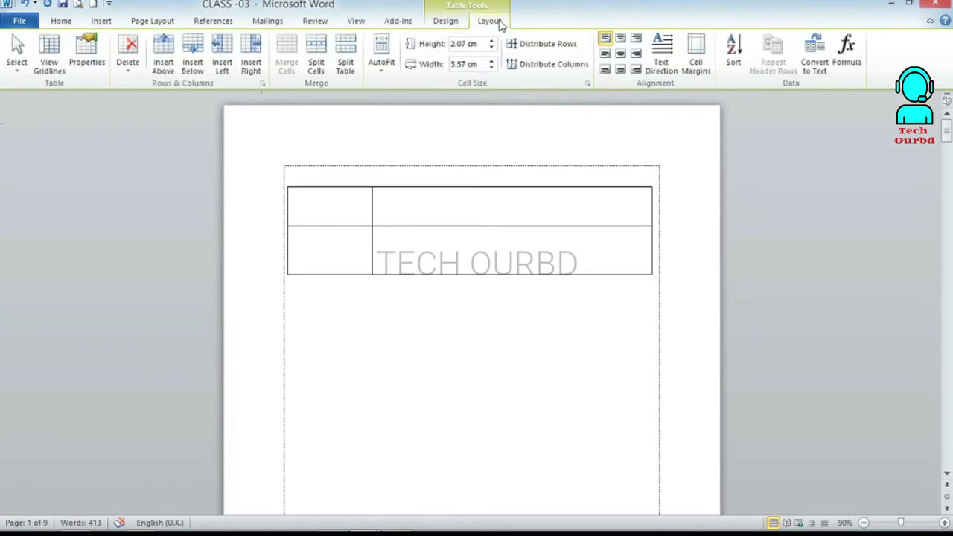
click(446, 22)
click(489, 24)
click(445, 22)
Step: Switch back and forth between the table Design and Layout tabs
click(485, 23)
click(450, 22)
click(491, 23)
click(460, 25)
click(484, 24)
click(447, 22)
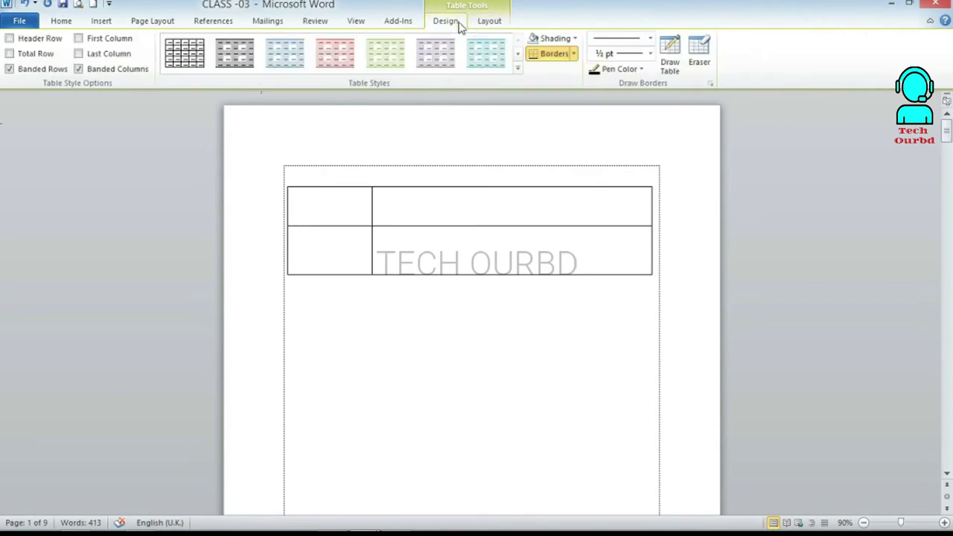
click(488, 22)
click(447, 22)
click(489, 24)
click(443, 23)
Step: Select the entire hand-drawn table with its move handle and delete it
click(97, 22)
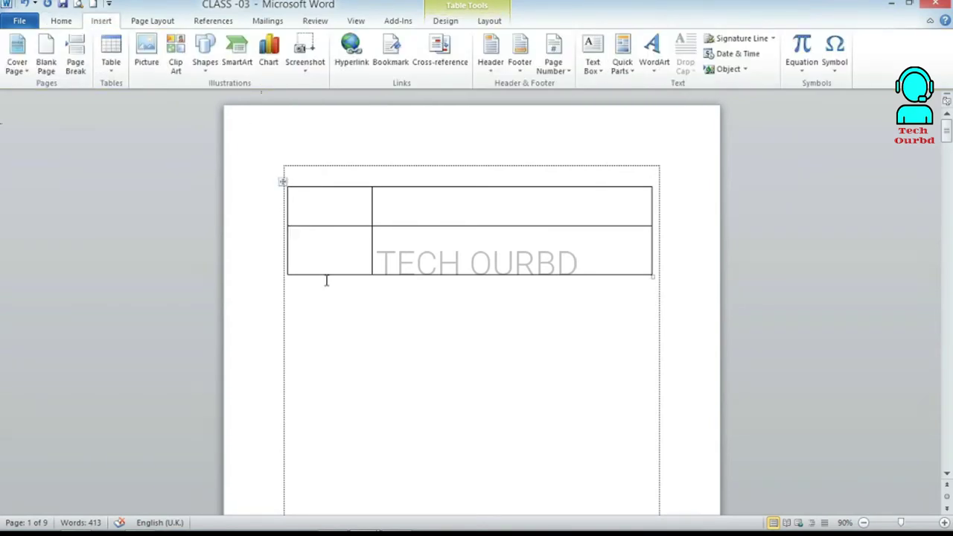
click(110, 52)
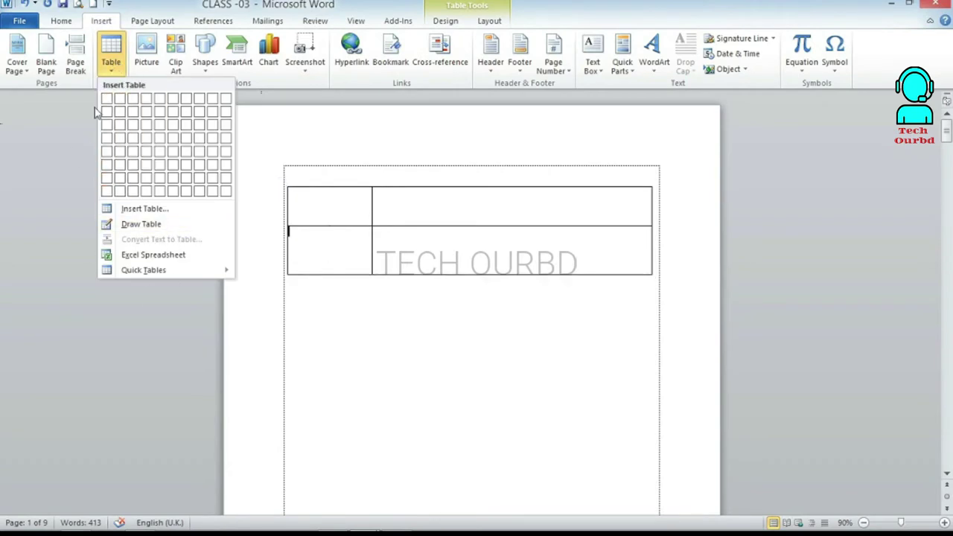
click(113, 67)
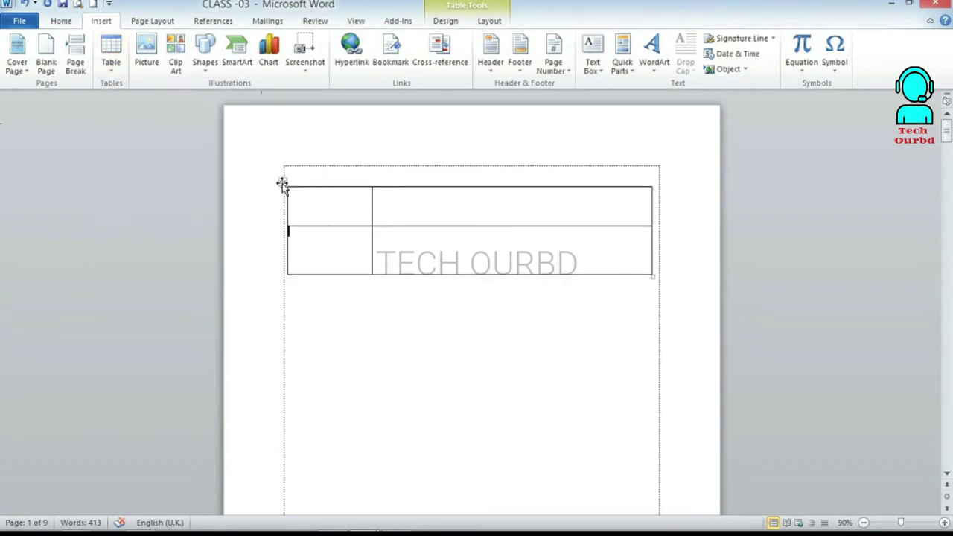
click(283, 183)
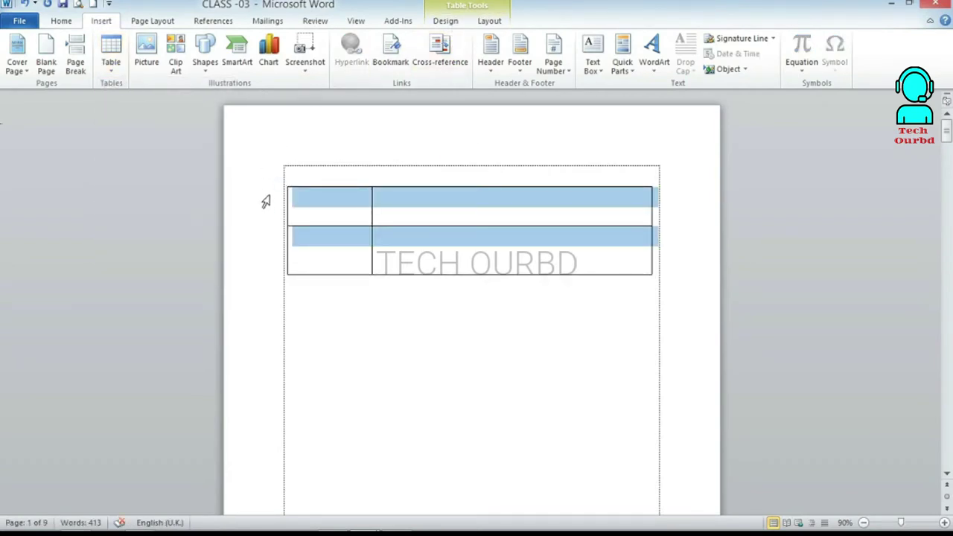
click(281, 182)
key(BackSpace)
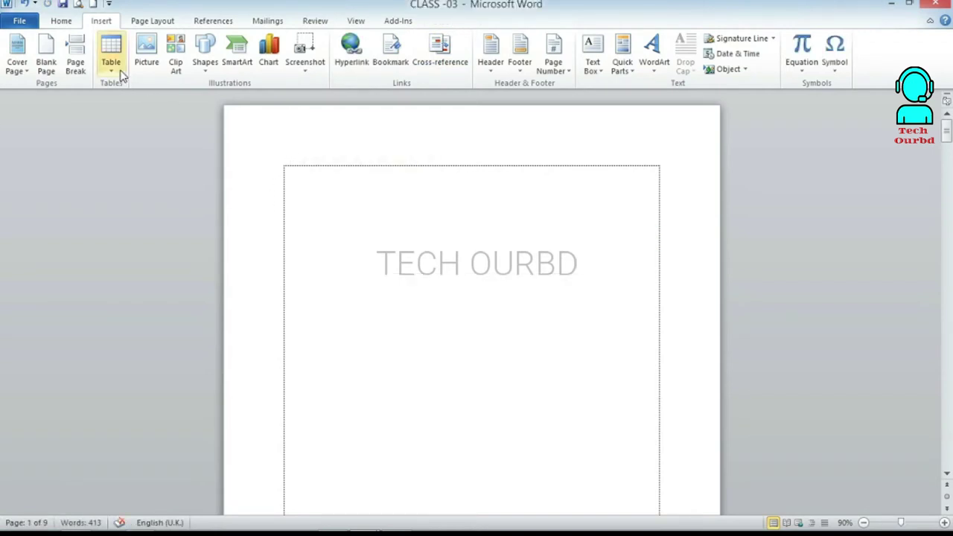
click(111, 60)
Step: Insert the Class - 01 picture, then delete it again
click(110, 60)
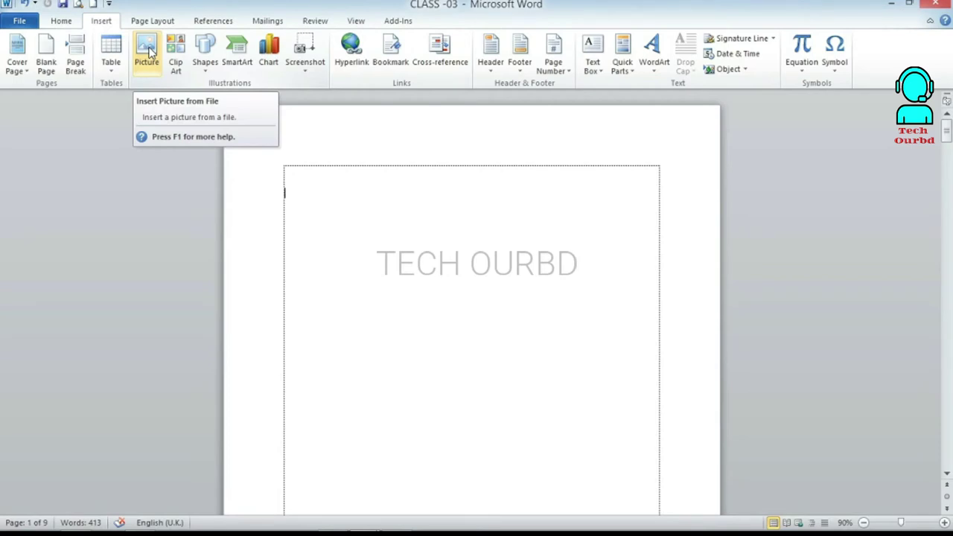
click(151, 52)
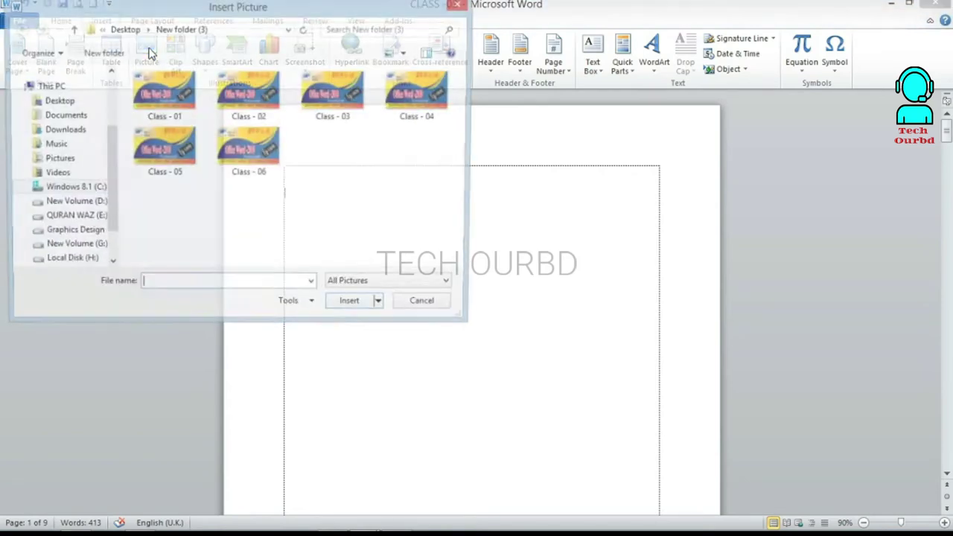
mouse_move(217, 15)
mouse_down()
mouse_move(600, 121)
mouse_move(576, 75)
mouse_up()
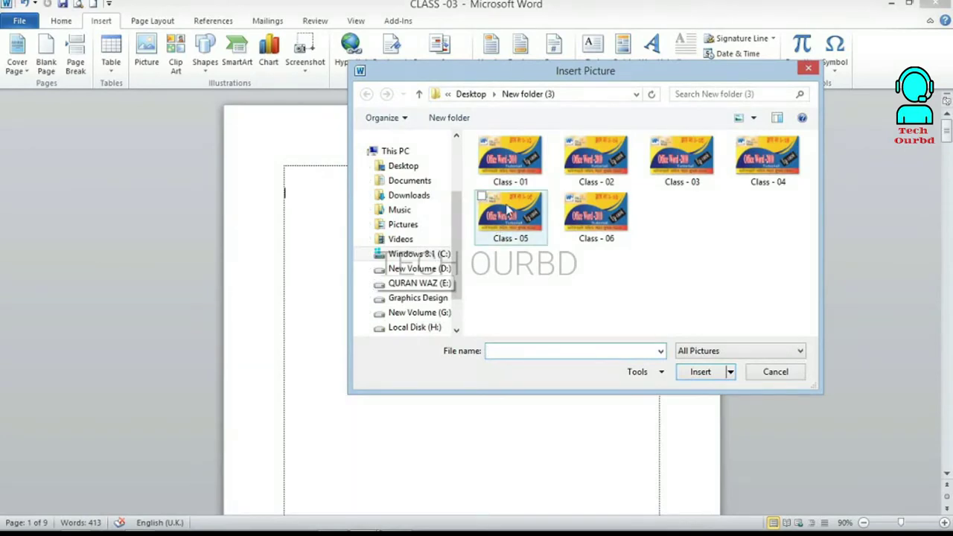
click(521, 160)
click(703, 372)
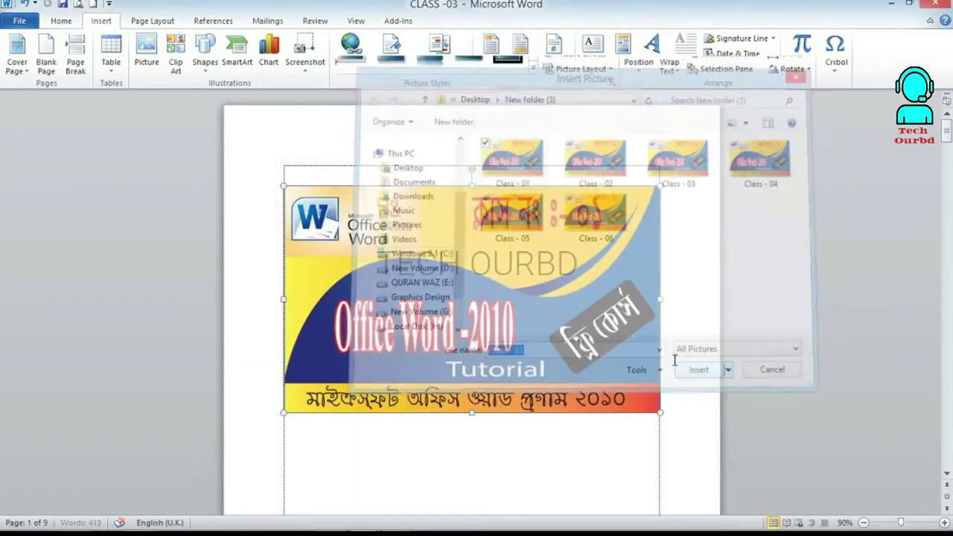
key(Delete)
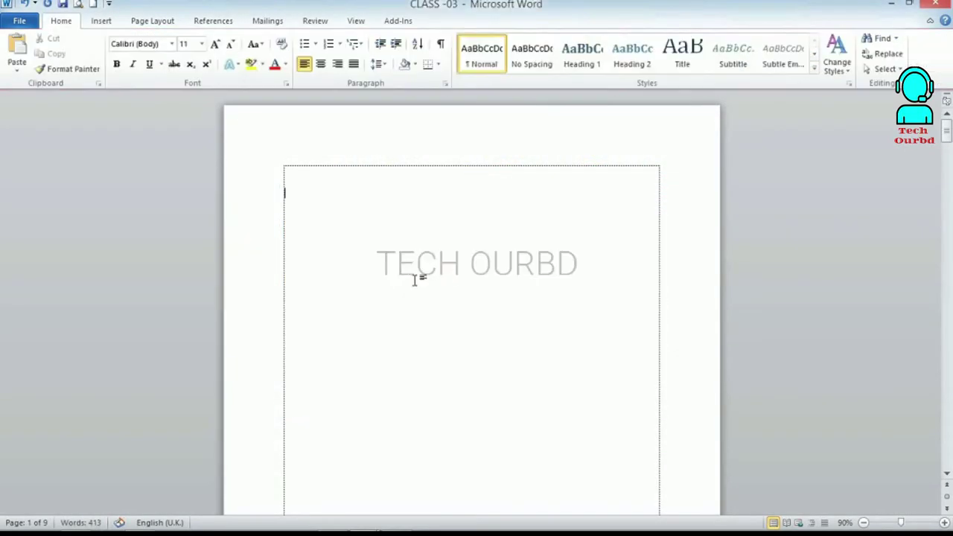
Step: Re-insert the Class - 01 picture from the picture chooser
click(101, 20)
click(146, 50)
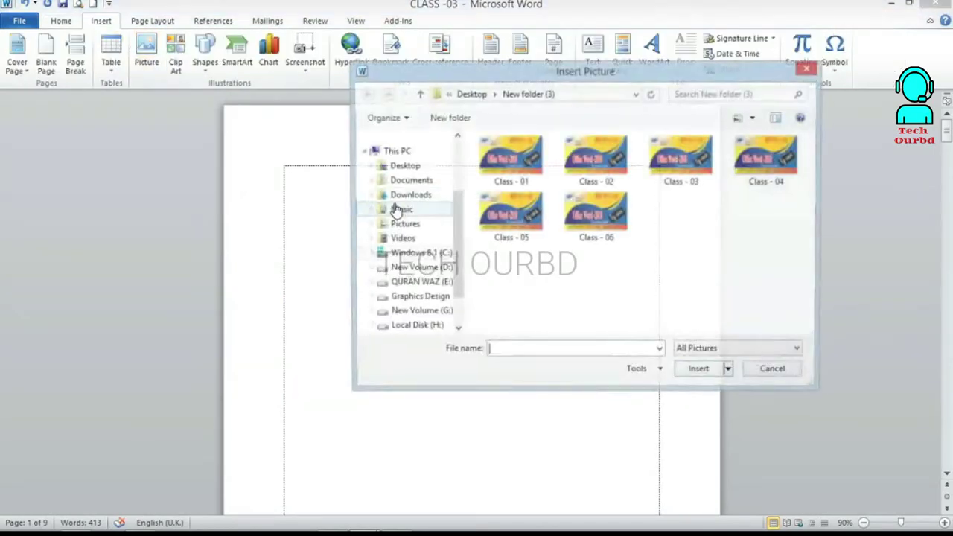
click(534, 160)
double_click(533, 160)
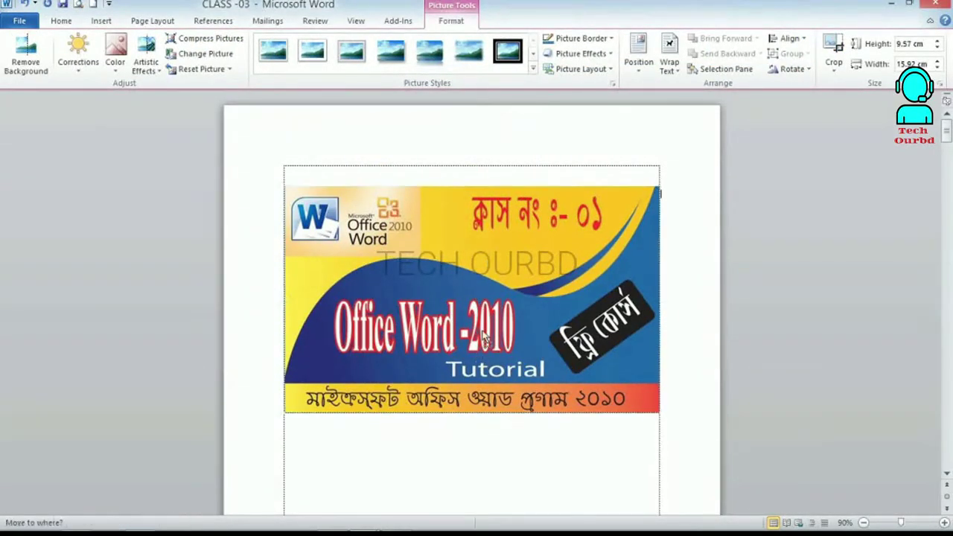
Step: Set the banner picture to float In Front of Text and drag it upward
right_click(486, 252)
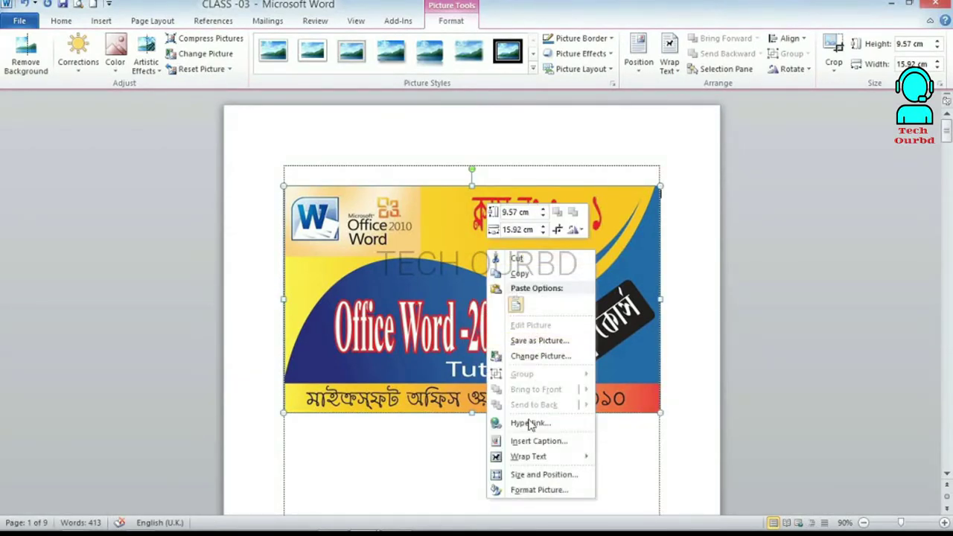
mouse_move(522, 460)
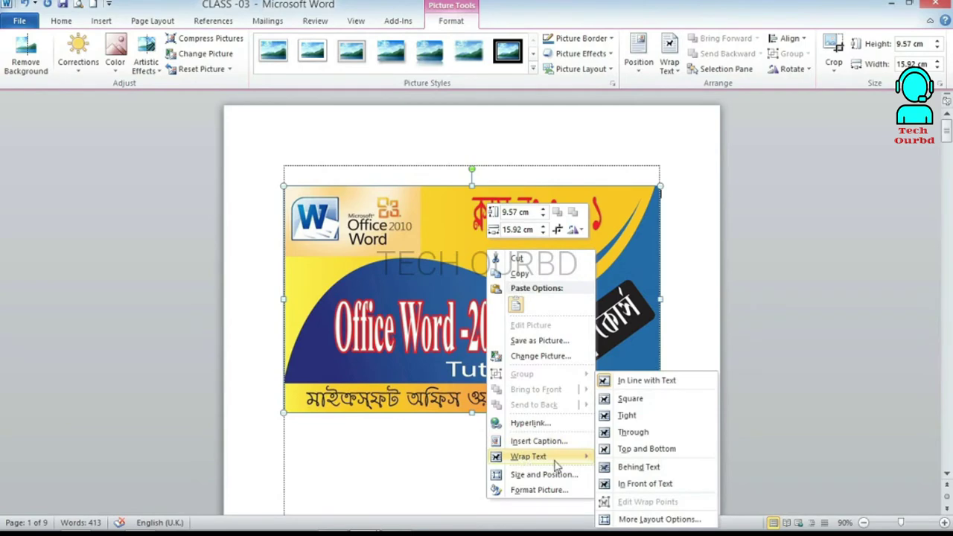
click(636, 484)
mouse_move(500, 315)
mouse_down()
mouse_move(500, 341)
mouse_move(443, 239)
mouse_up()
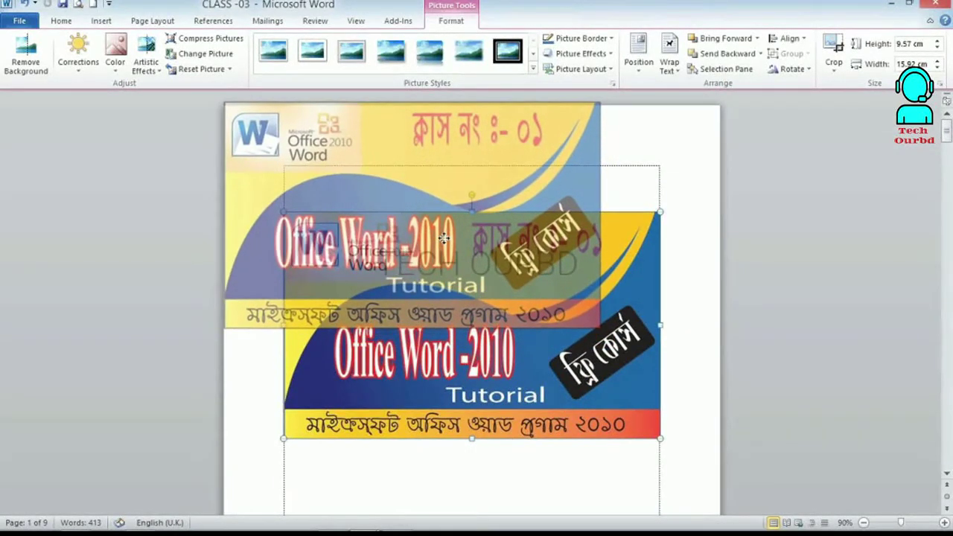
drag(443, 239, 447, 231)
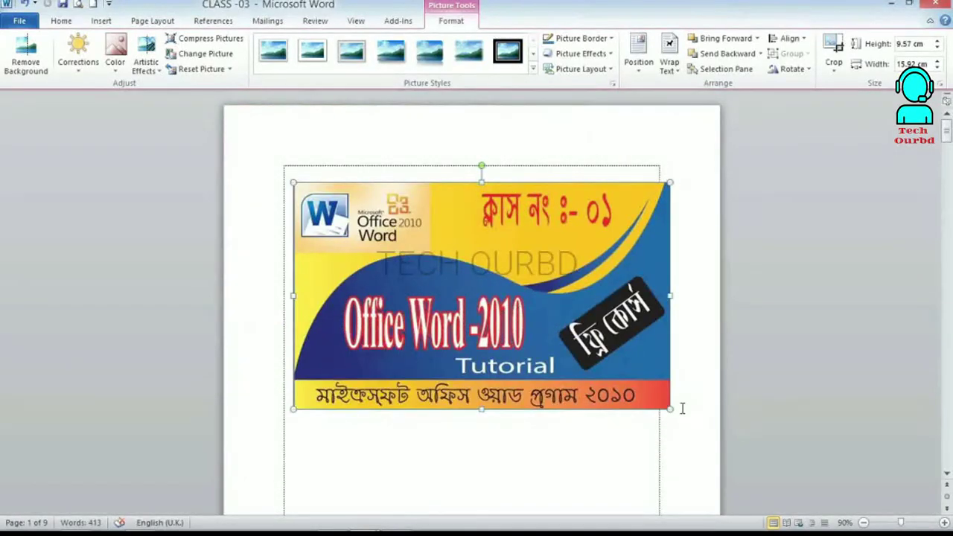
Step: Shrink the picture to 4.64 cm tall and place it at the top-left corner
drag(670, 410, 477, 293)
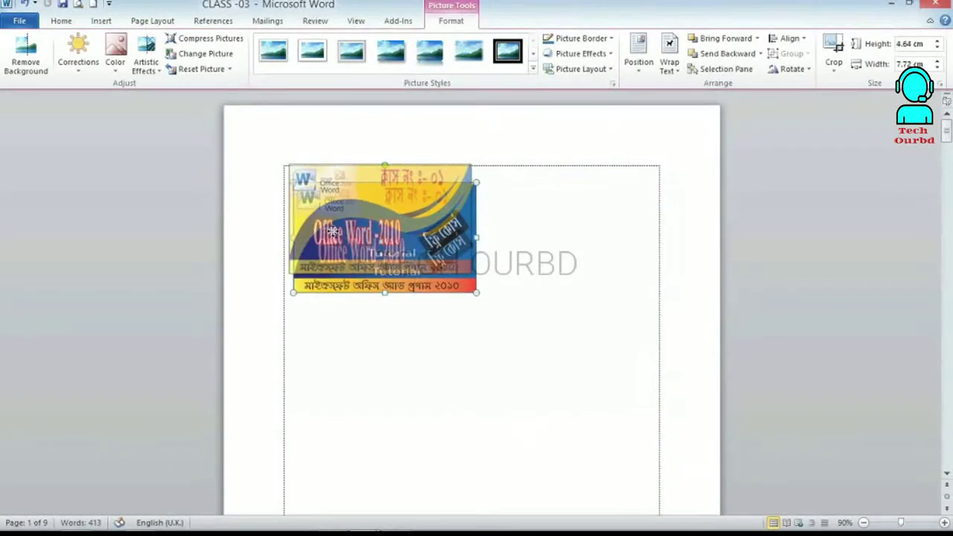
drag(337, 250, 326, 237)
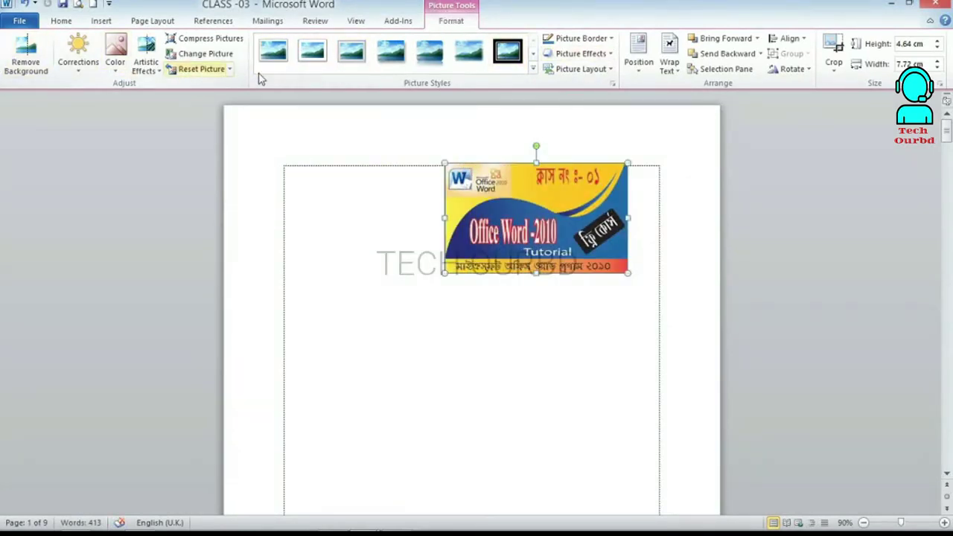
drag(496, 256, 461, 324)
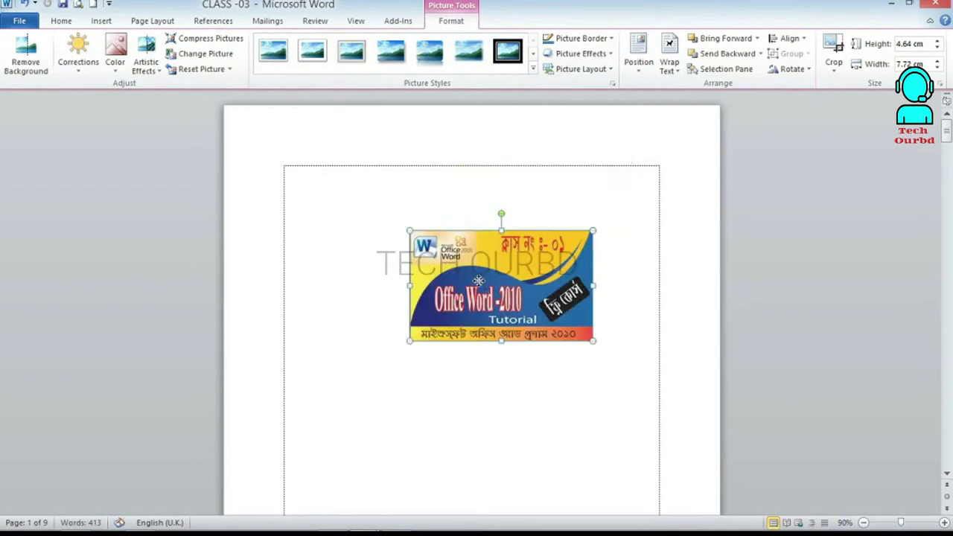
drag(483, 281, 360, 221)
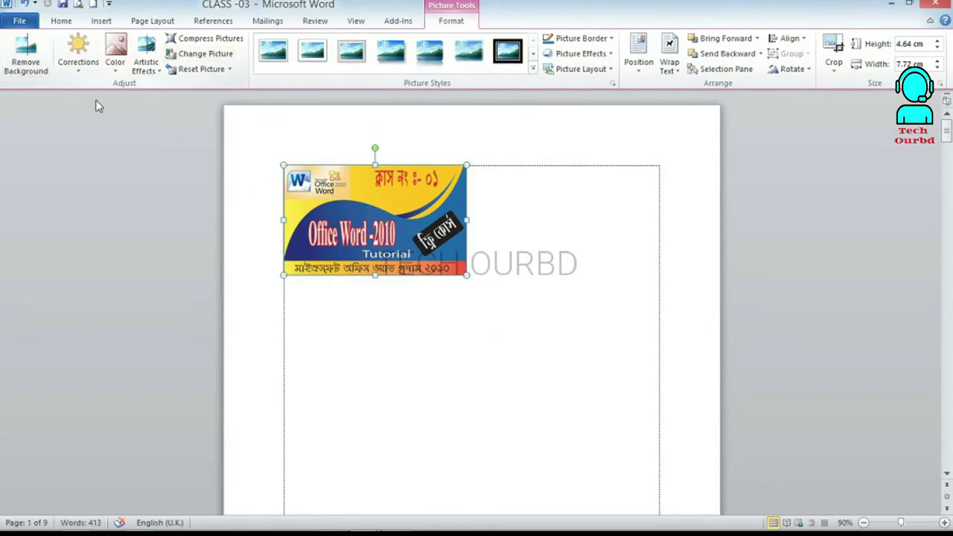
click(147, 58)
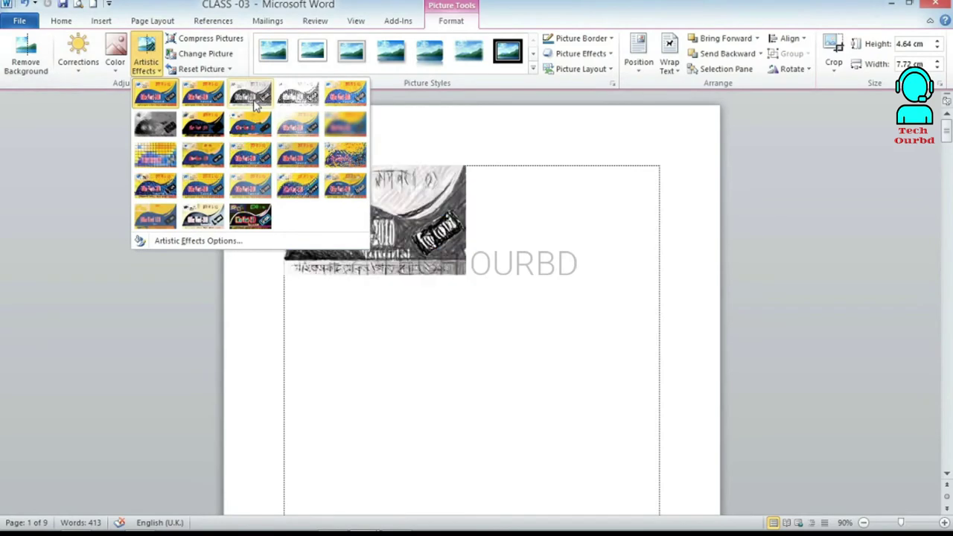
click(251, 97)
click(146, 58)
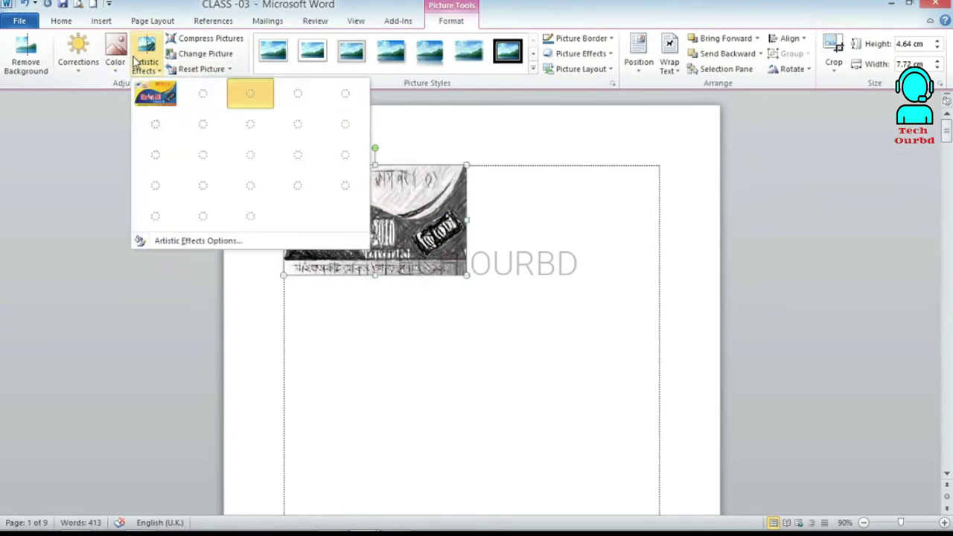
click(159, 95)
click(79, 60)
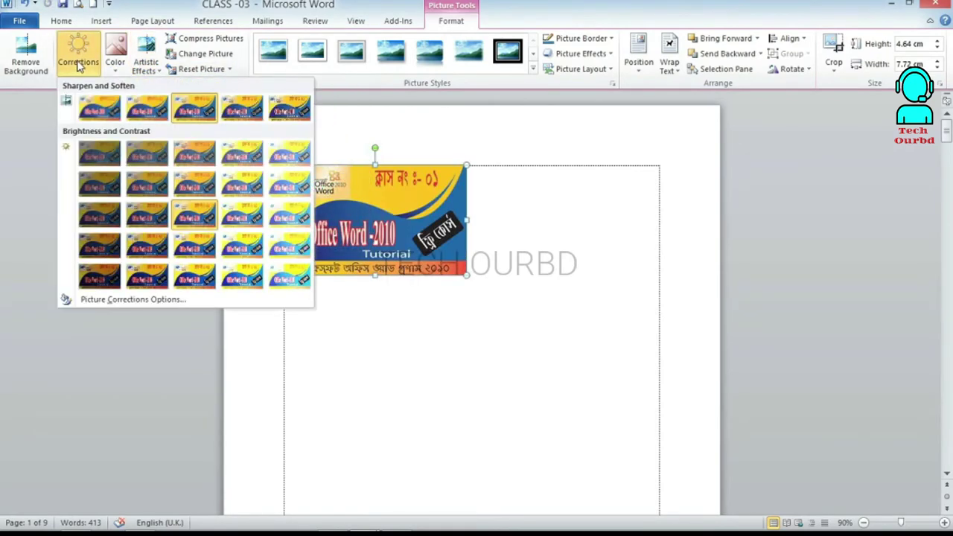
click(284, 188)
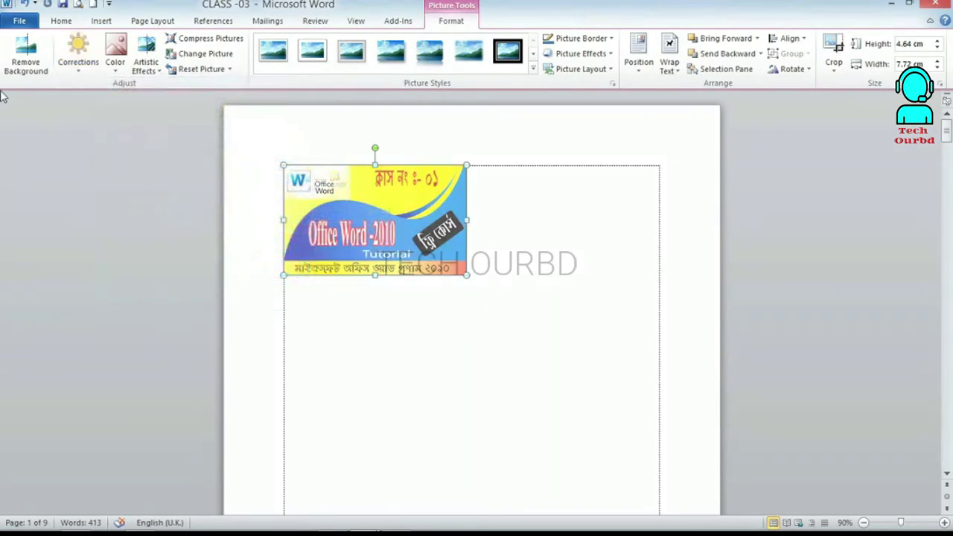
click(58, 60)
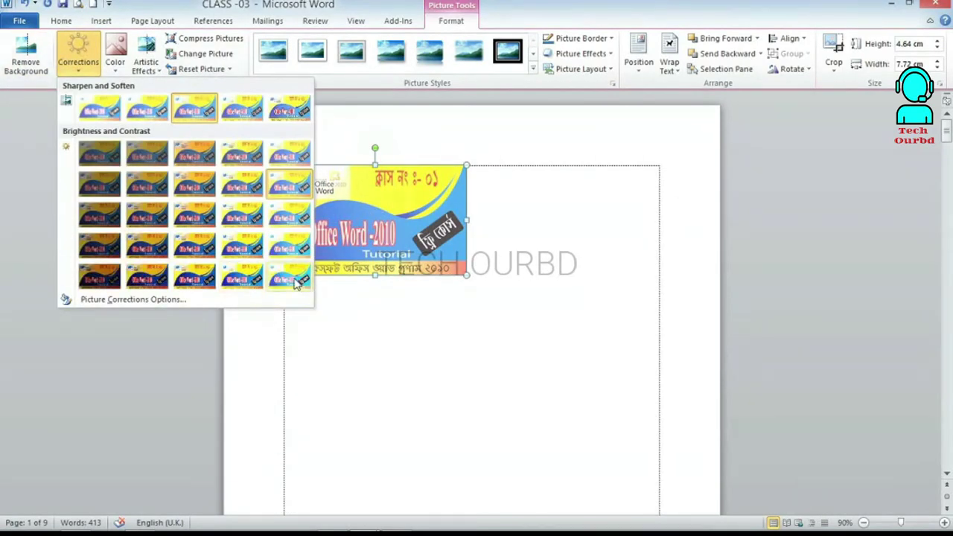
click(236, 220)
click(27, 61)
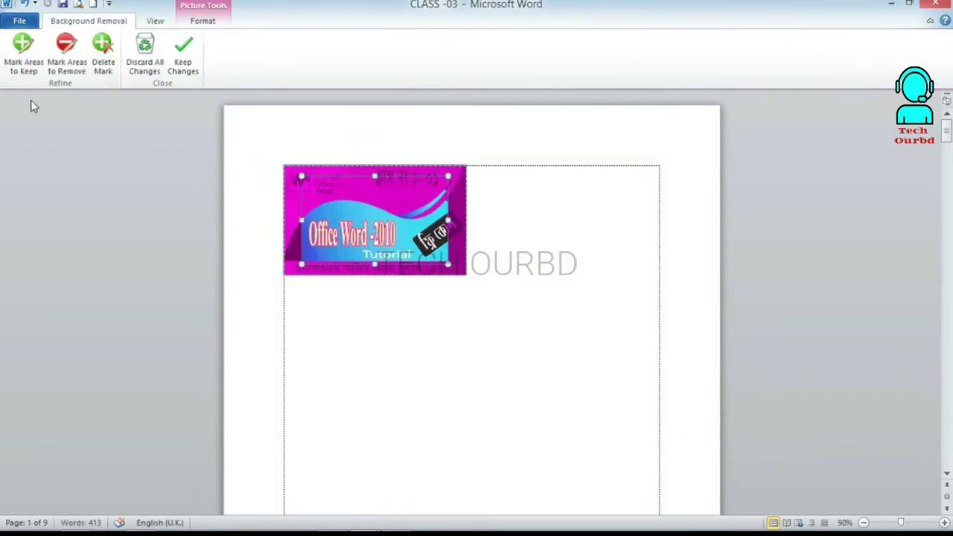
click(69, 54)
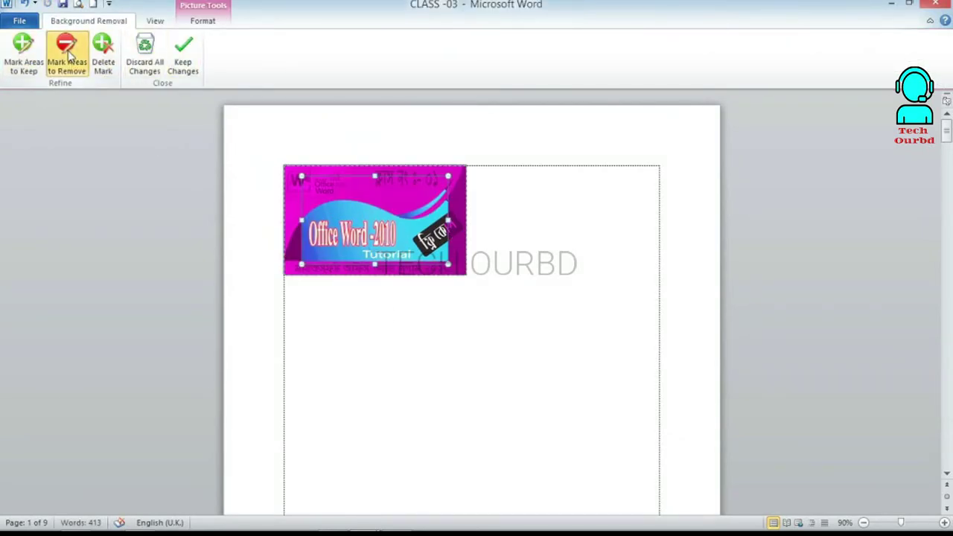
click(26, 4)
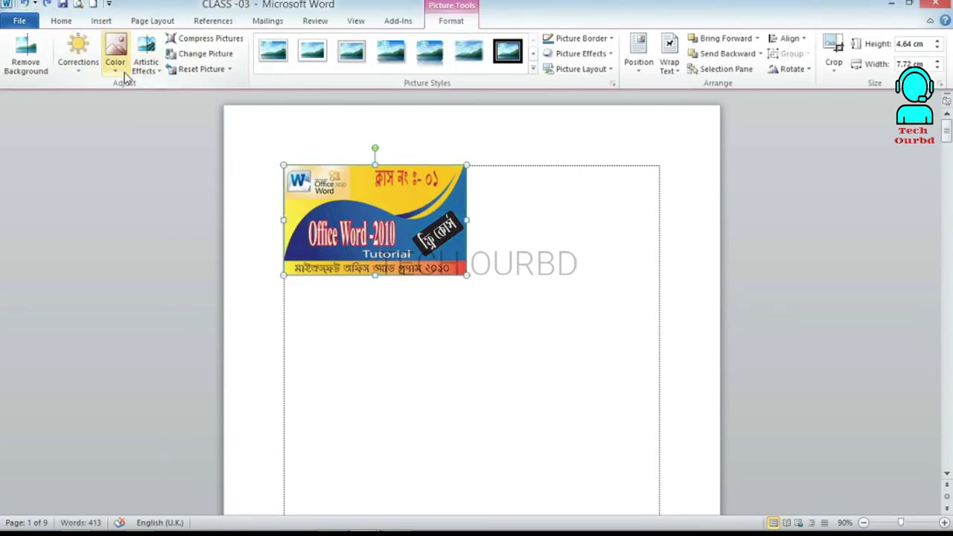
click(534, 68)
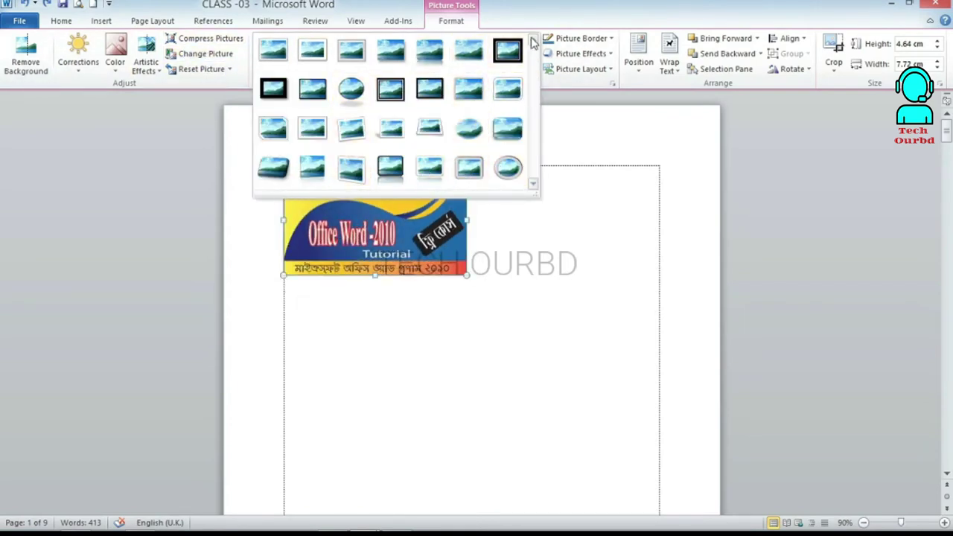
click(467, 26)
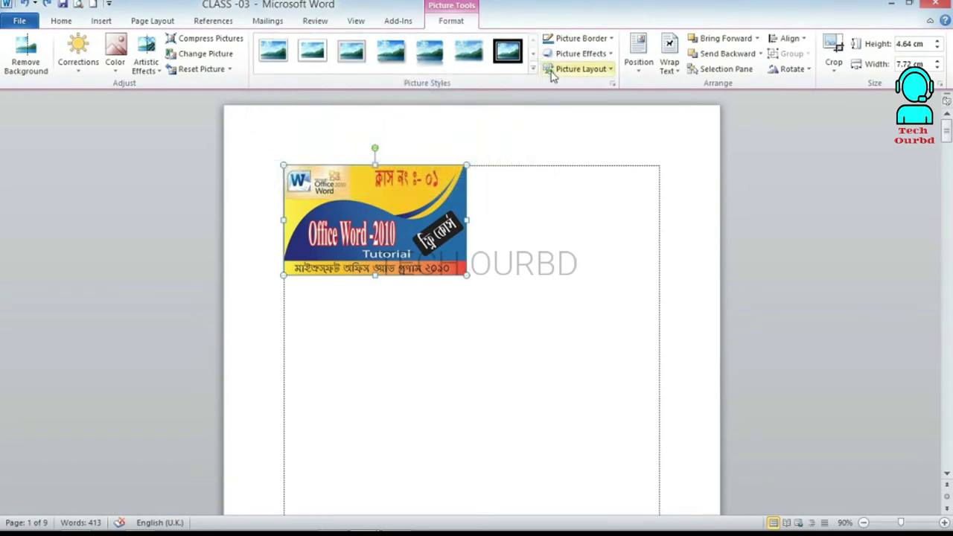
click(610, 39)
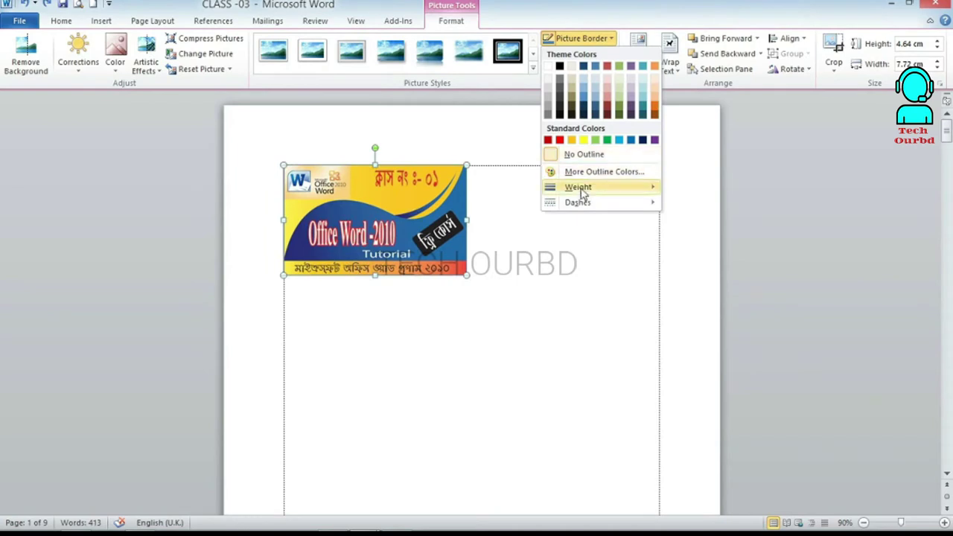
mouse_move(582, 192)
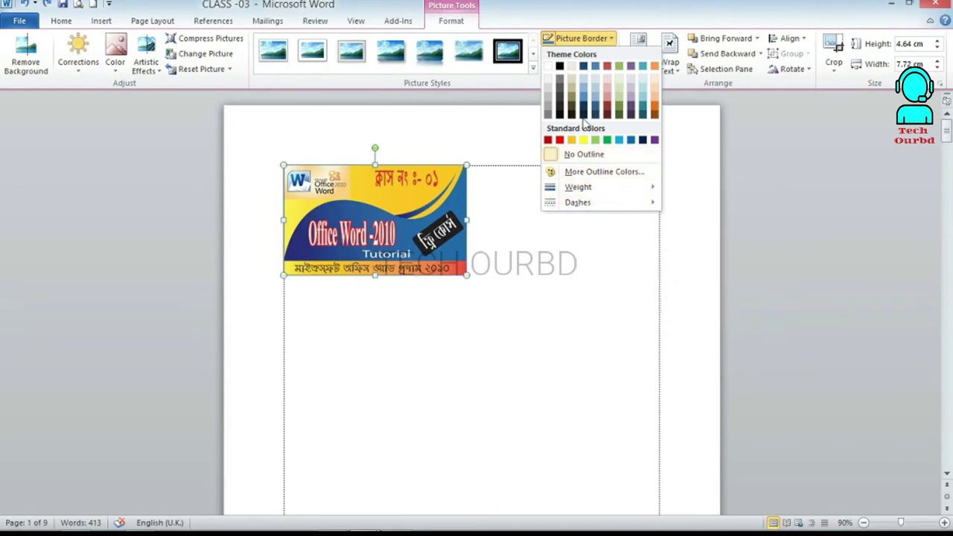
click(585, 41)
click(581, 54)
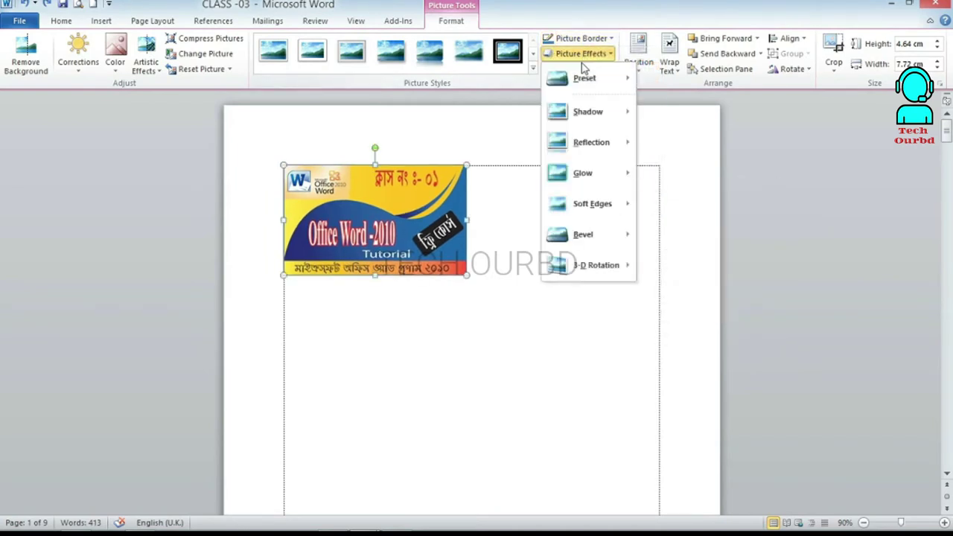
mouse_move(581, 83)
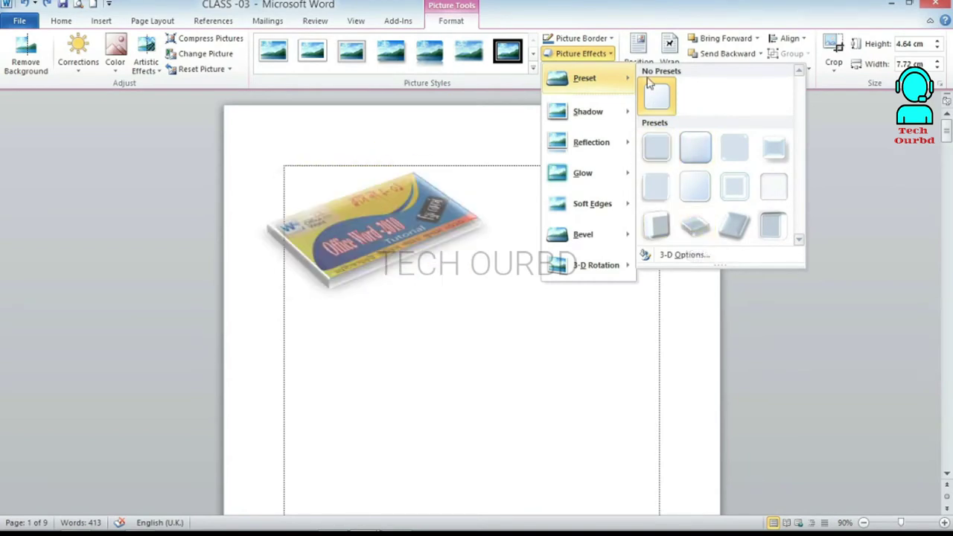
click(603, 54)
click(585, 68)
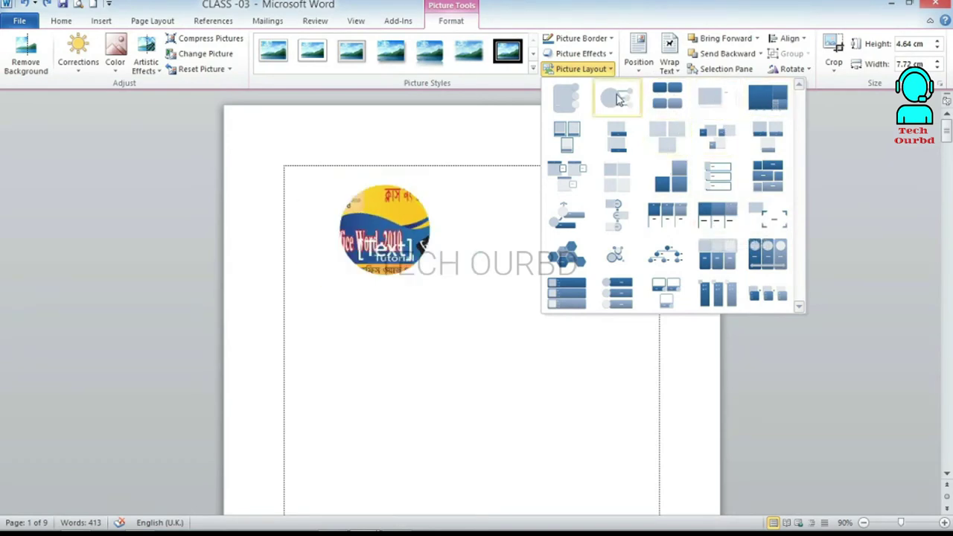
click(600, 71)
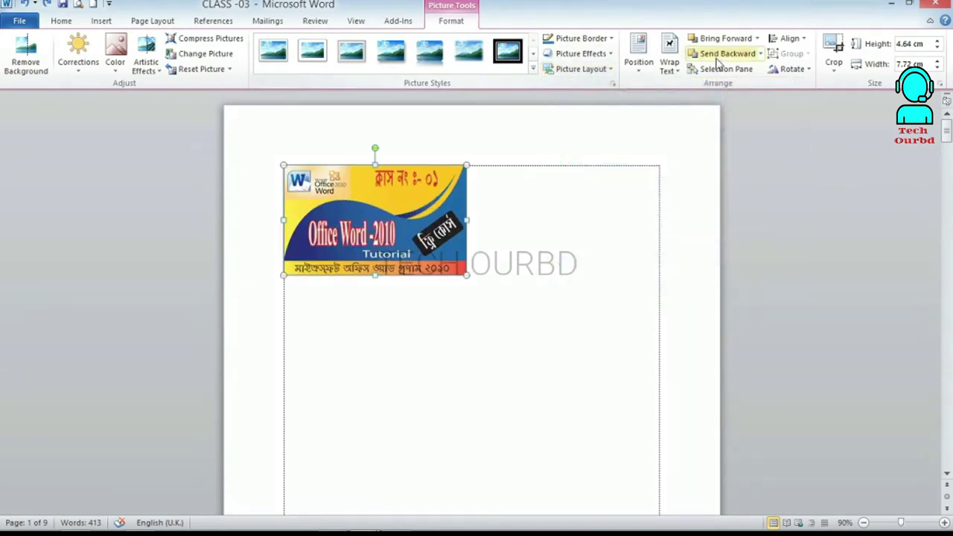
Step: Try the picture's wrapping options: In Front of Text, Square, then Behind Text
click(642, 67)
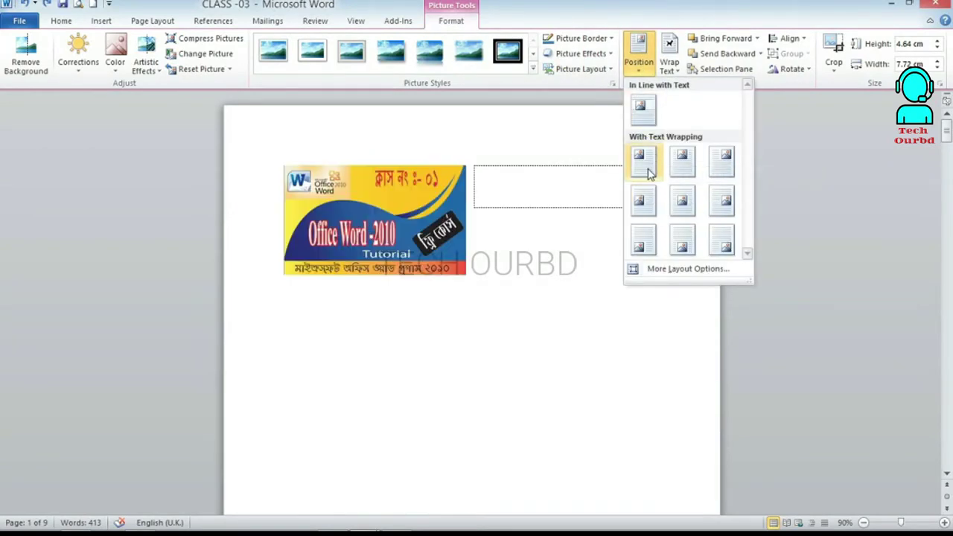
click(365, 216)
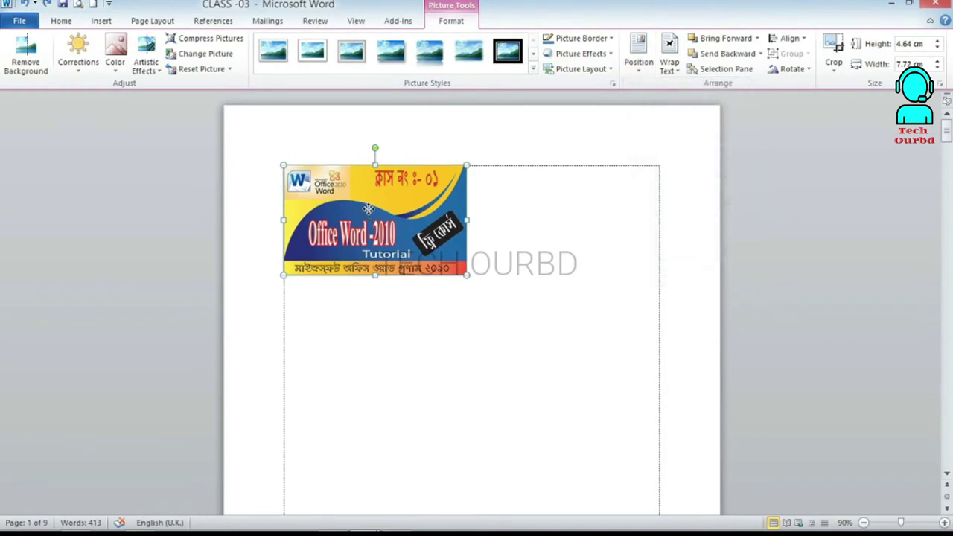
drag(365, 216, 382, 216)
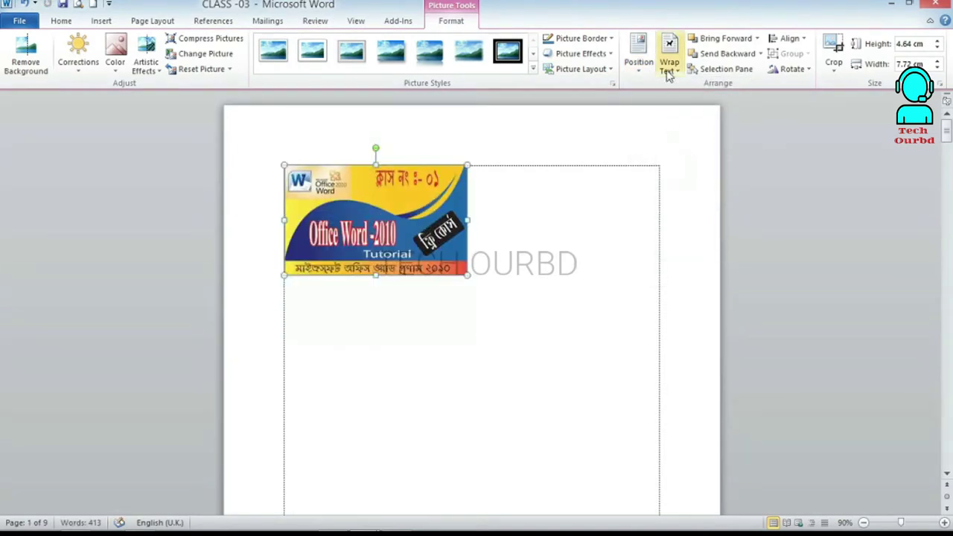
click(639, 53)
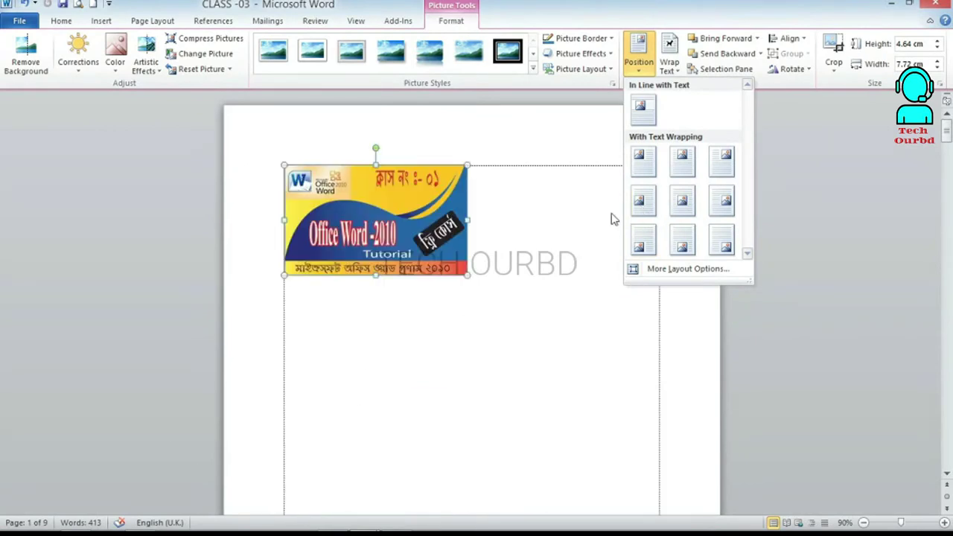
click(668, 67)
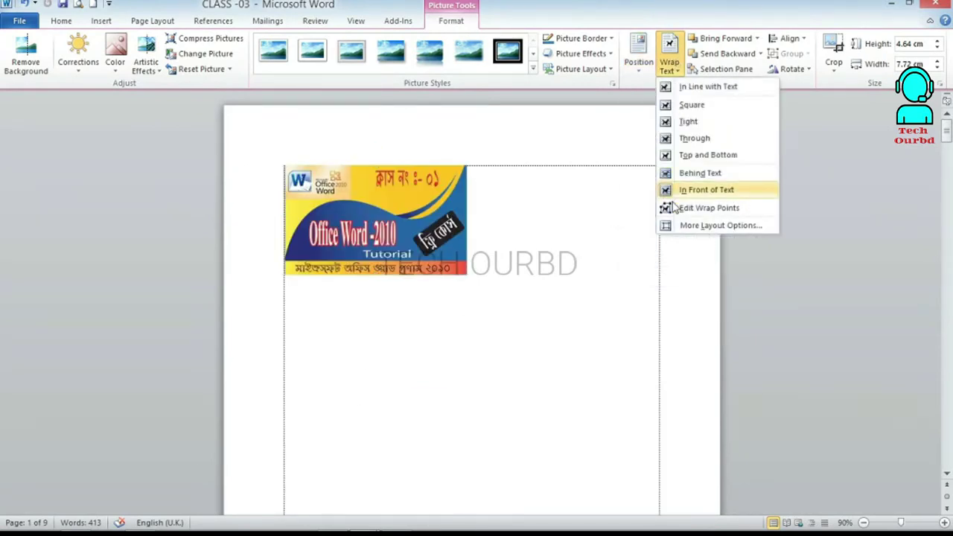
click(726, 195)
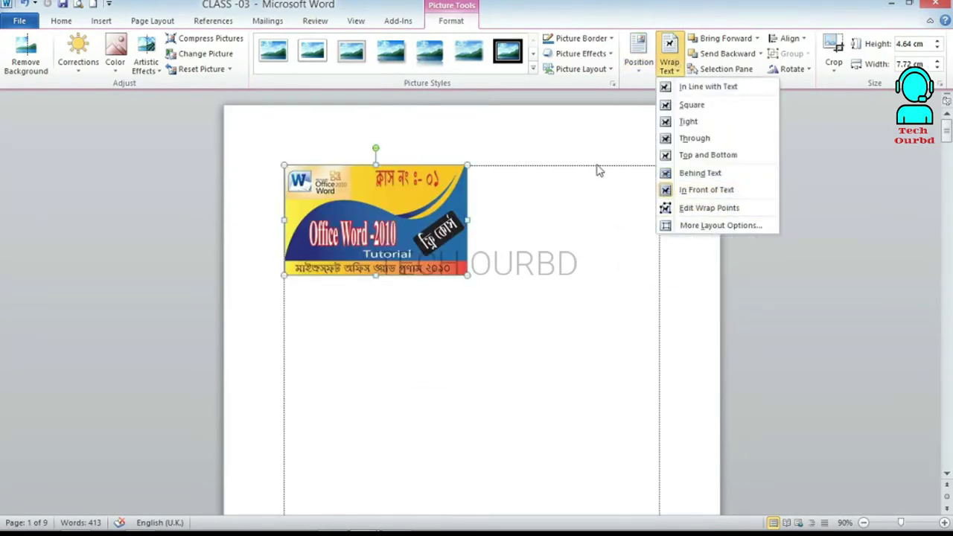
click(682, 105)
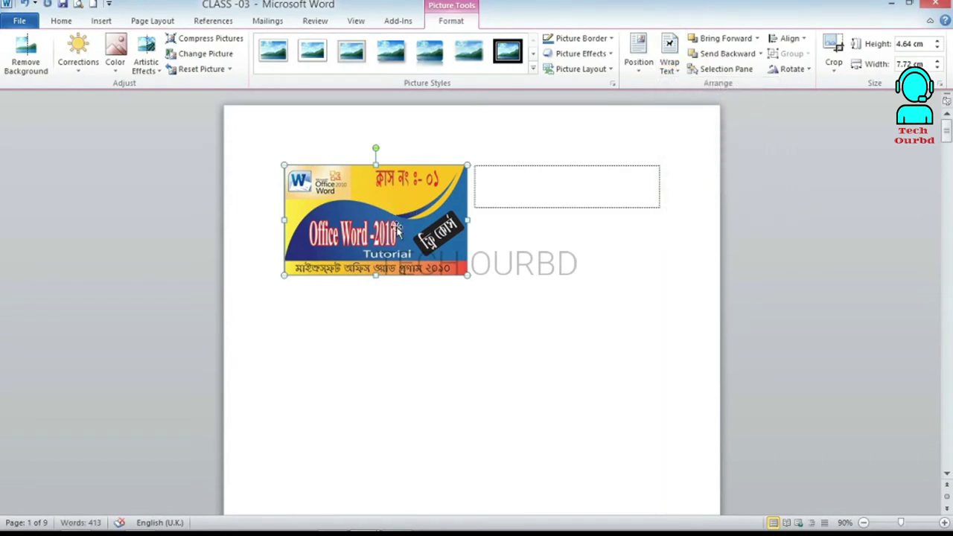
click(668, 61)
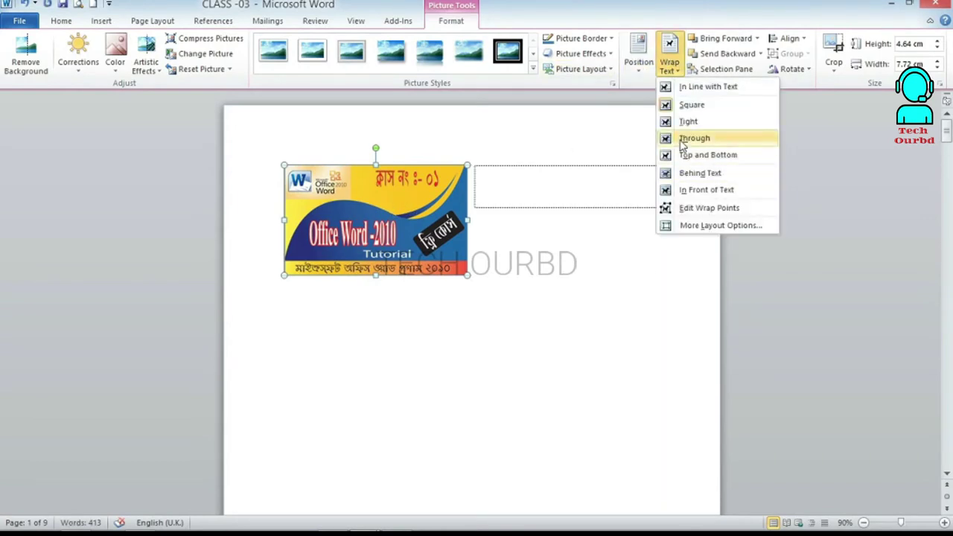
click(704, 174)
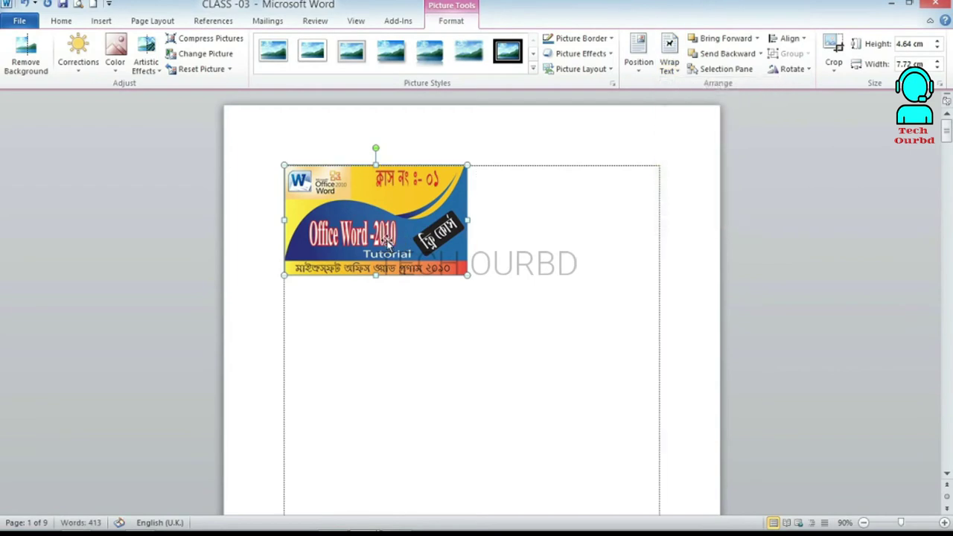
Step: Type a line of 'l' characters, then float the picture In Front of Text over it
click(302, 187)
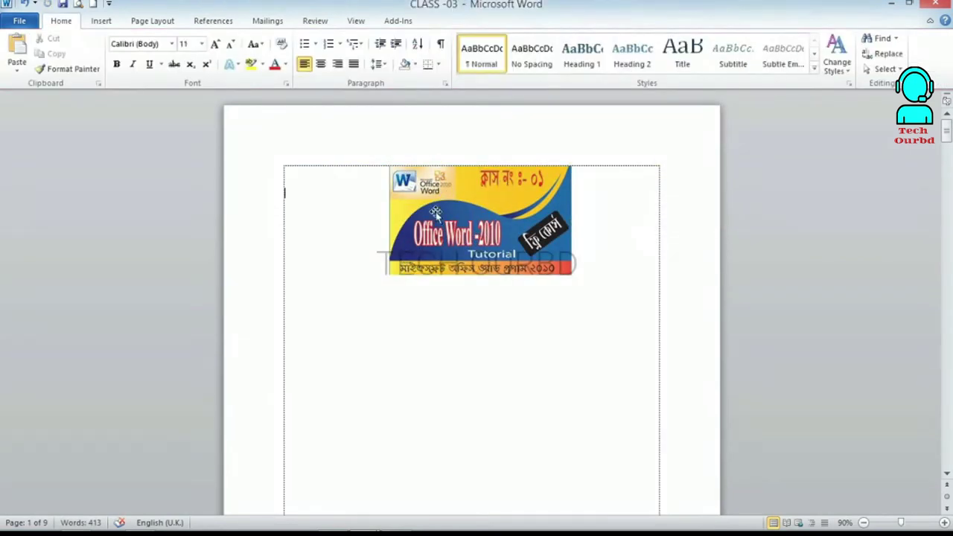
key(Delete)
text(llllllllllllllllllllllllllllllllllllllllllllllllllllllllllllllllllllllllllllllll)
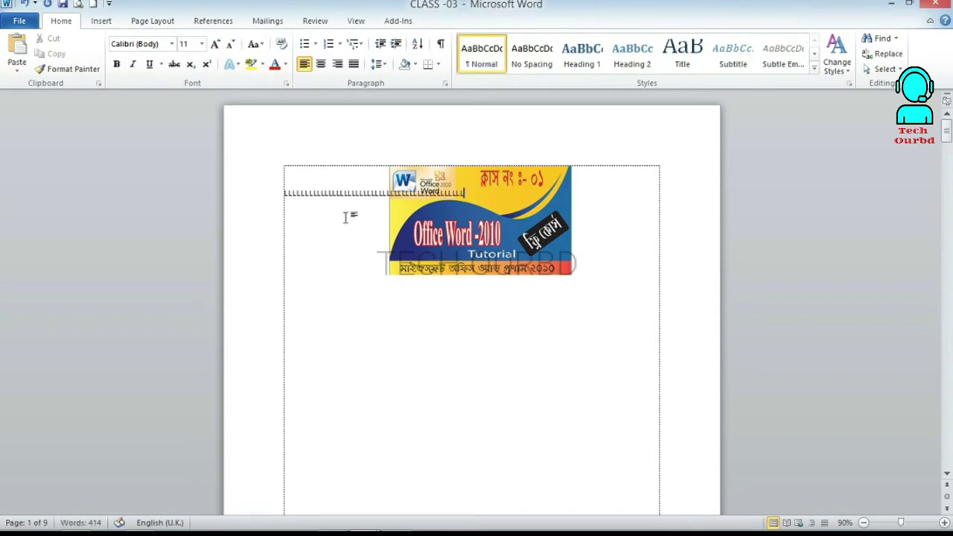
click(522, 250)
drag(522, 249, 490, 246)
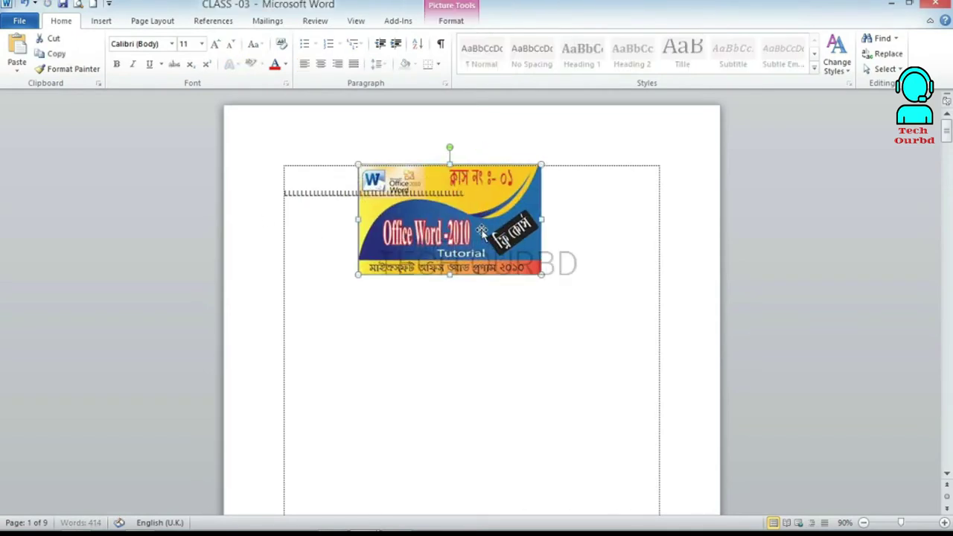
click(439, 20)
click(668, 60)
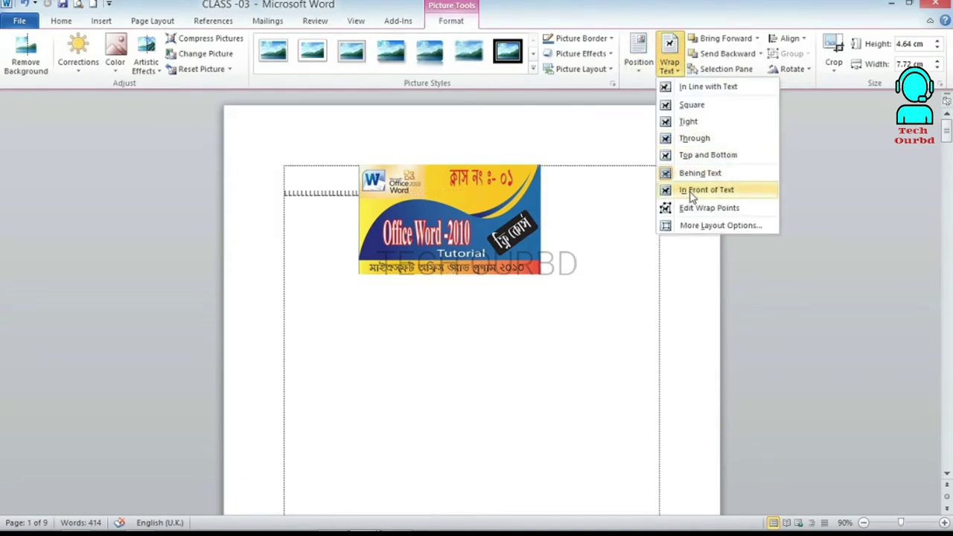
click(691, 191)
drag(454, 225, 512, 225)
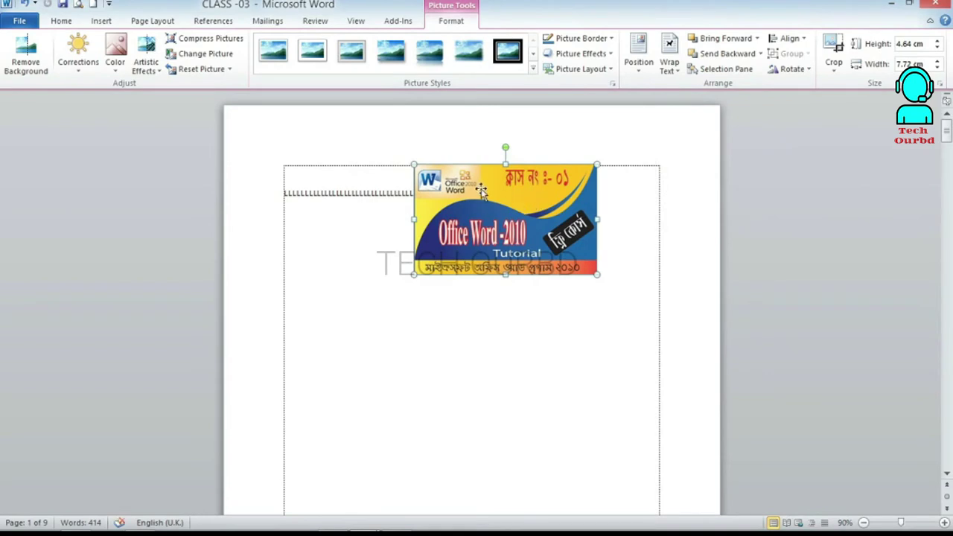
mouse_move(480, 190)
mouse_down()
mouse_move(449, 175)
mouse_move(494, 202)
mouse_up()
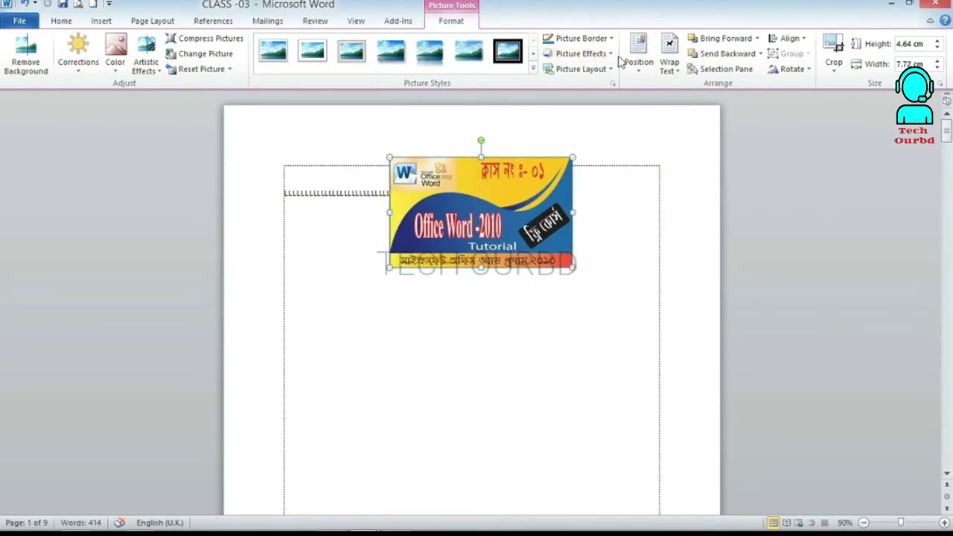
Step: Narrow the picture to 6.26 cm wide and stretch it slightly taller
click(669, 56)
click(669, 56)
drag(574, 212, 541, 212)
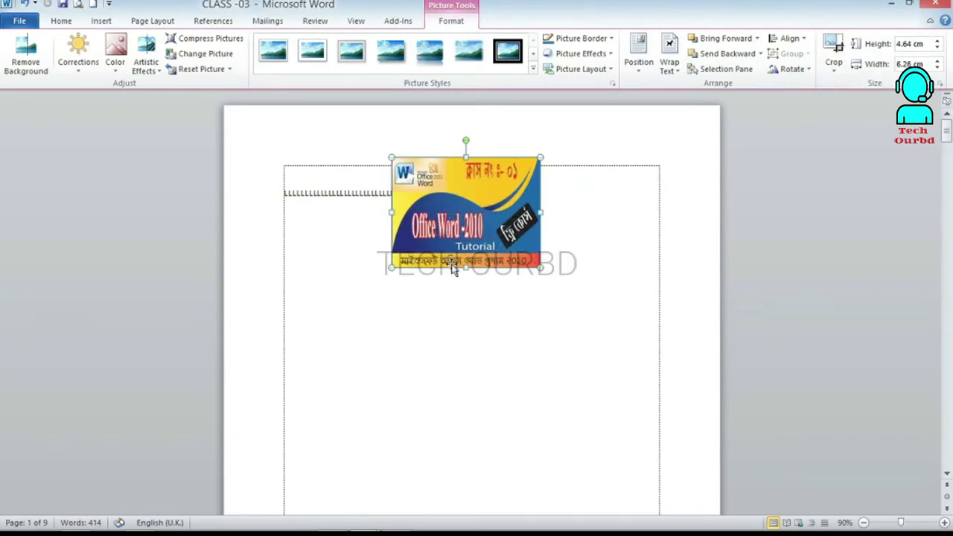
mouse_move(465, 268)
mouse_down()
mouse_move(469, 306)
mouse_move(469, 272)
mouse_up()
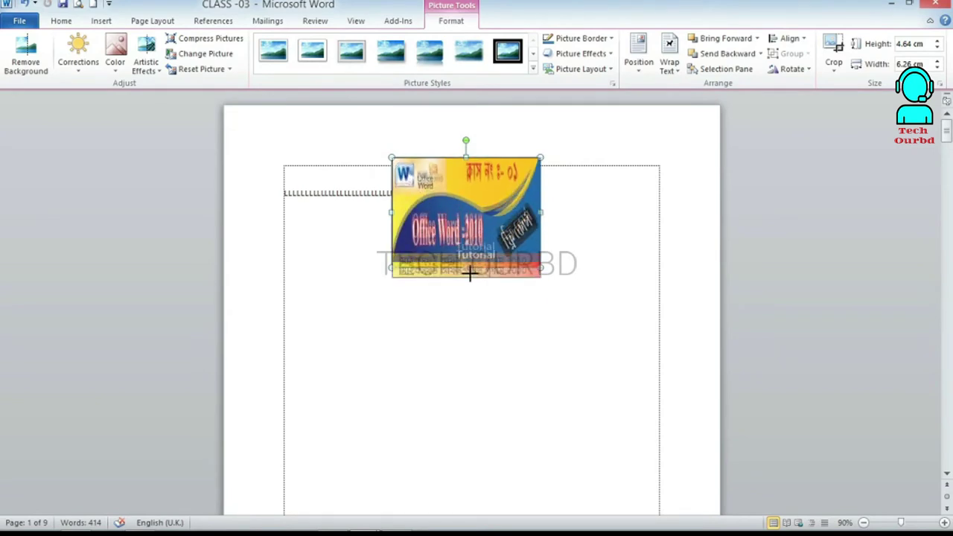
Step: Try cropping the picture, leaving it uncropped, and look at the Rotate options
click(834, 69)
click(842, 85)
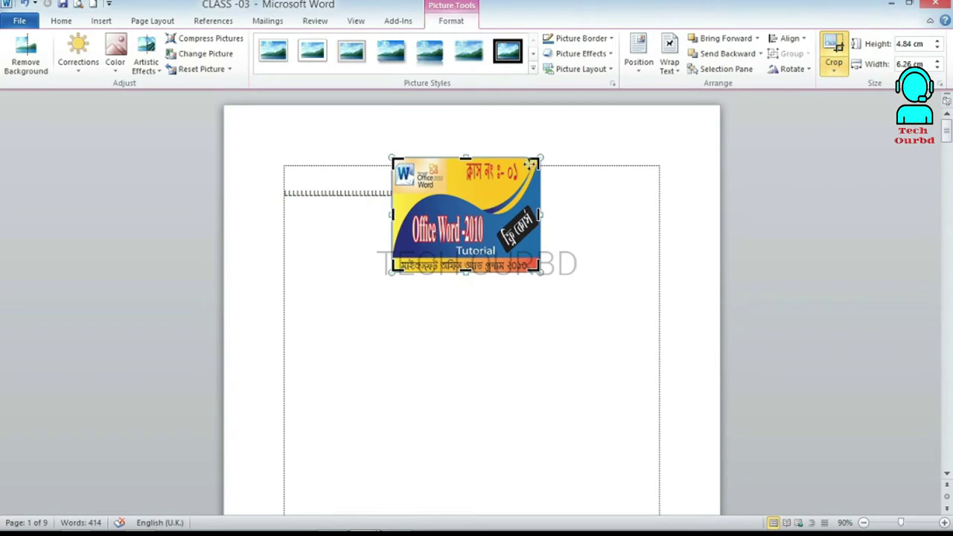
mouse_move(541, 158)
mouse_down()
mouse_move(519, 180)
mouse_move(539, 159)
mouse_up()
click(593, 238)
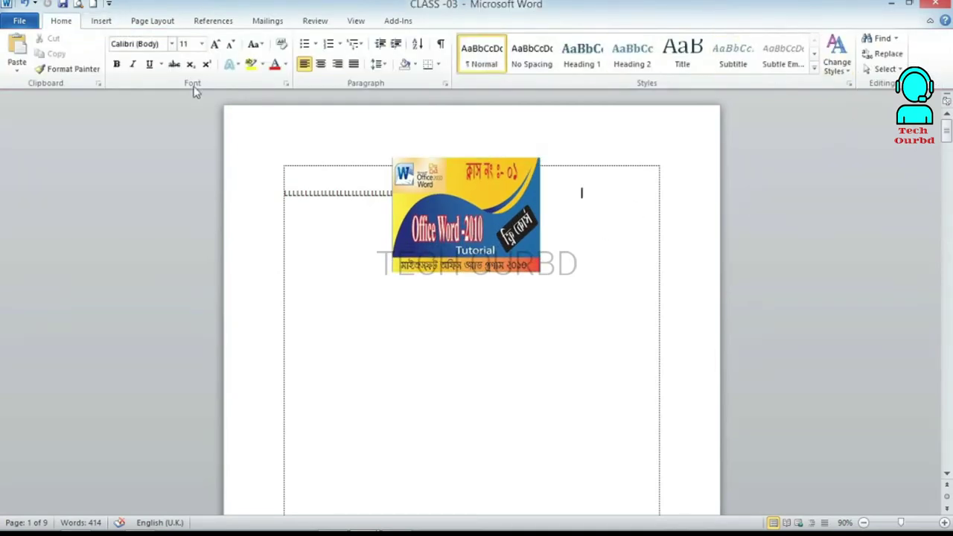
click(437, 213)
click(451, 21)
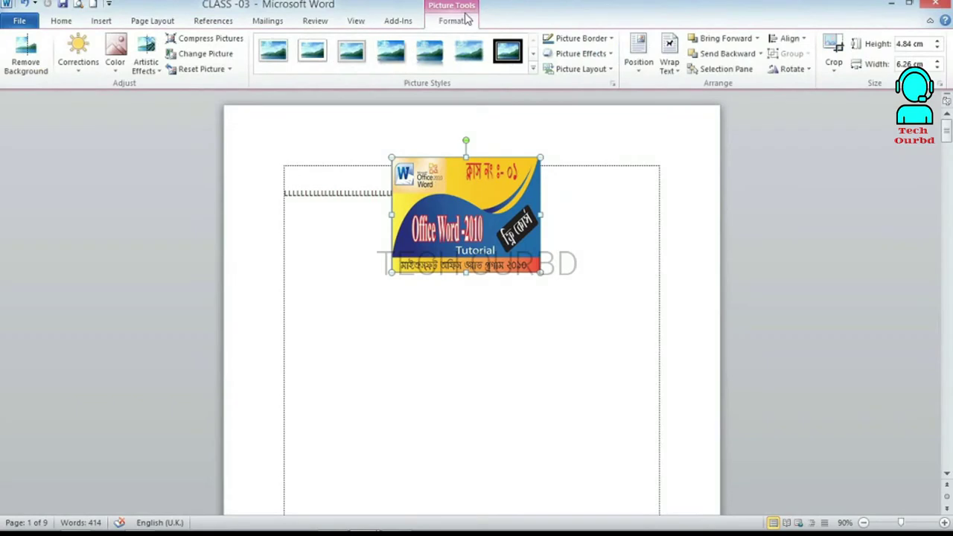
click(803, 71)
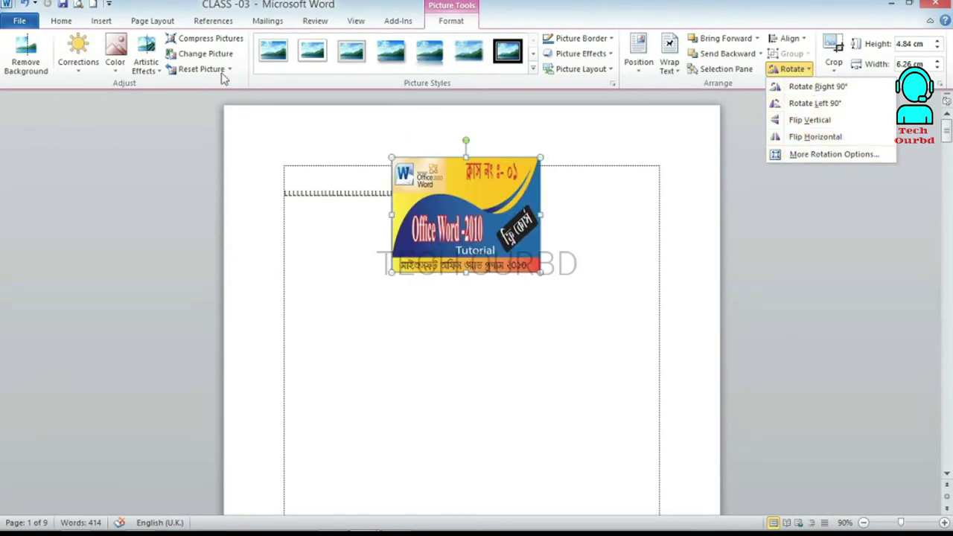
Step: Move the picture down and left, just below the line of 'l' characters
drag(523, 190, 500, 246)
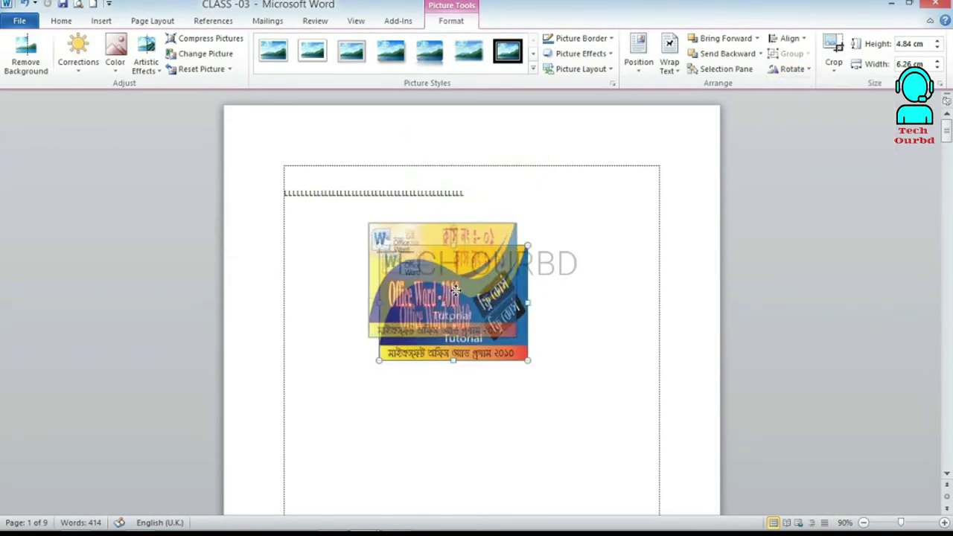
click(564, 262)
click(429, 270)
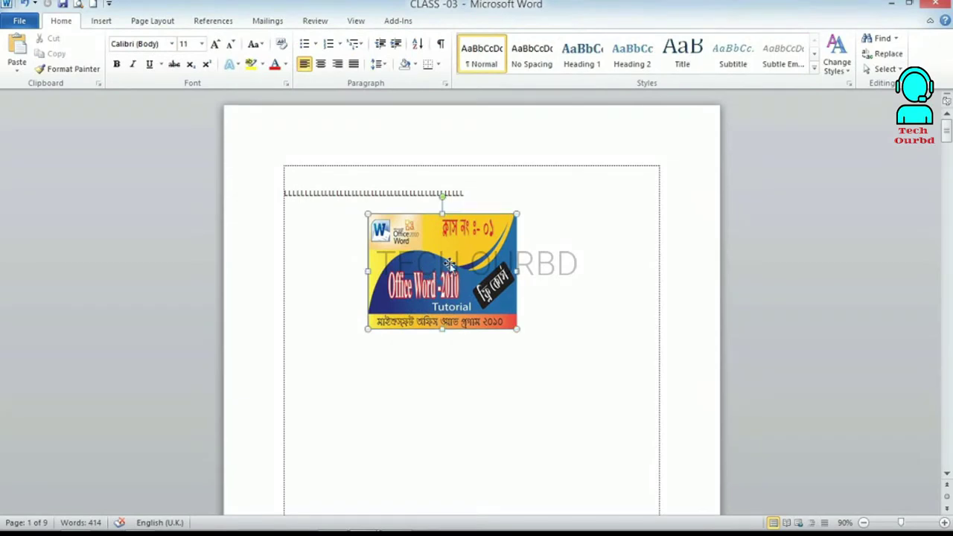
click(102, 21)
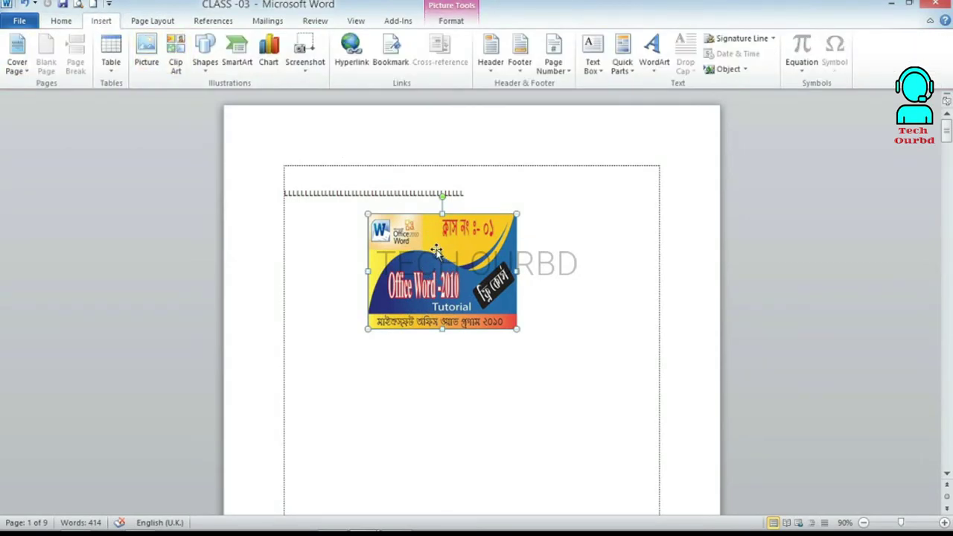
Step: Delete the tutorial picture and the header's line of text
key(Delete)
drag(465, 193, 139, 121)
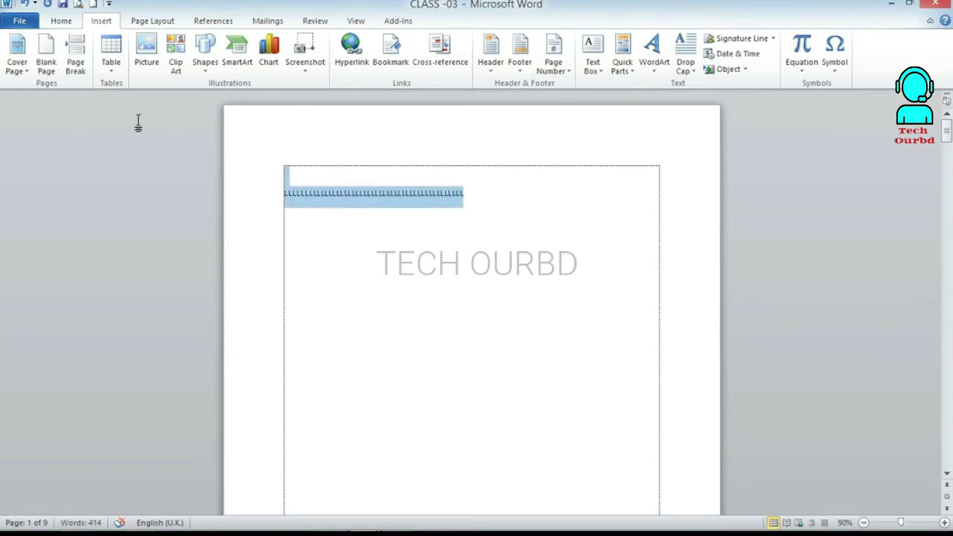
key(Delete)
right_click(118, 118)
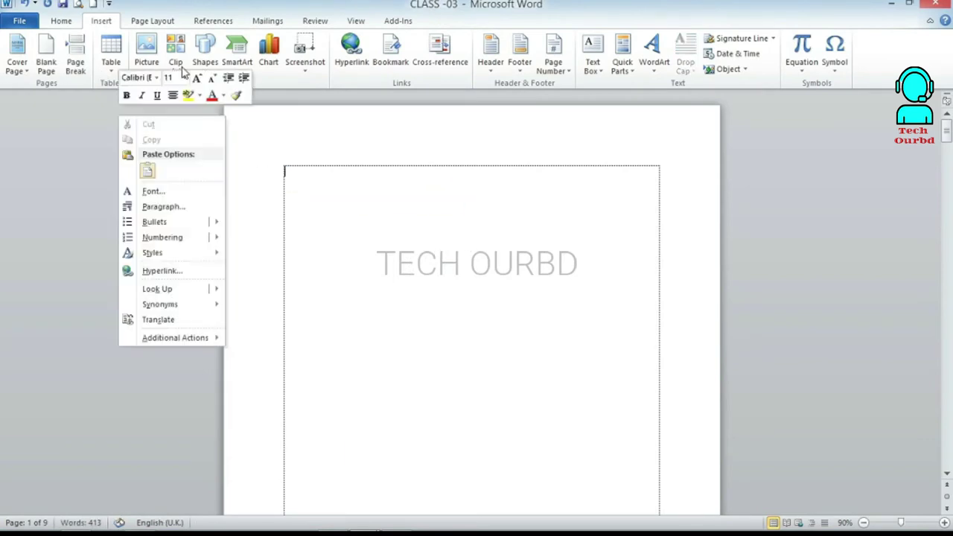
click(375, 238)
Step: Glance at the Clip Art panel, close it, then bring up the Shapes gallery
click(175, 63)
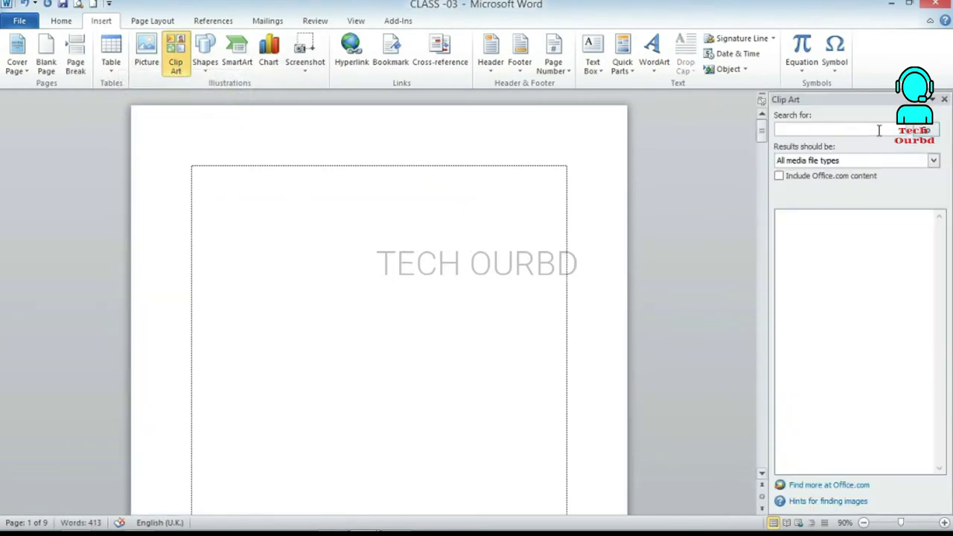
click(945, 100)
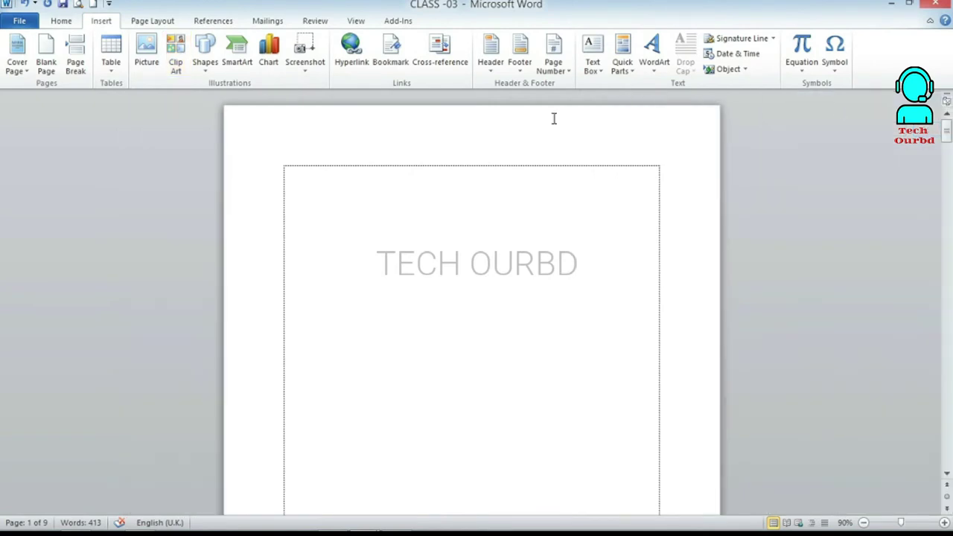
click(207, 64)
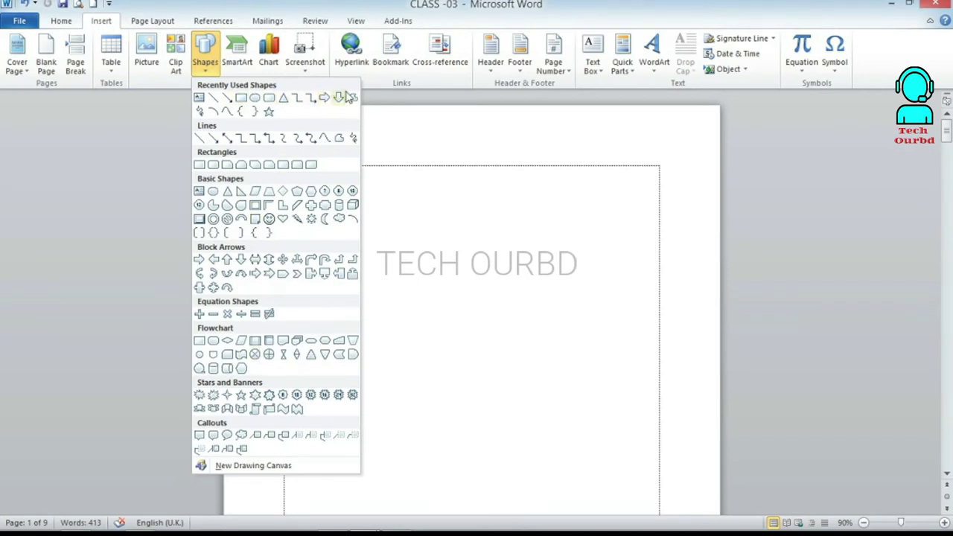
Step: Draw a rounded rectangle near the top of the page
click(269, 98)
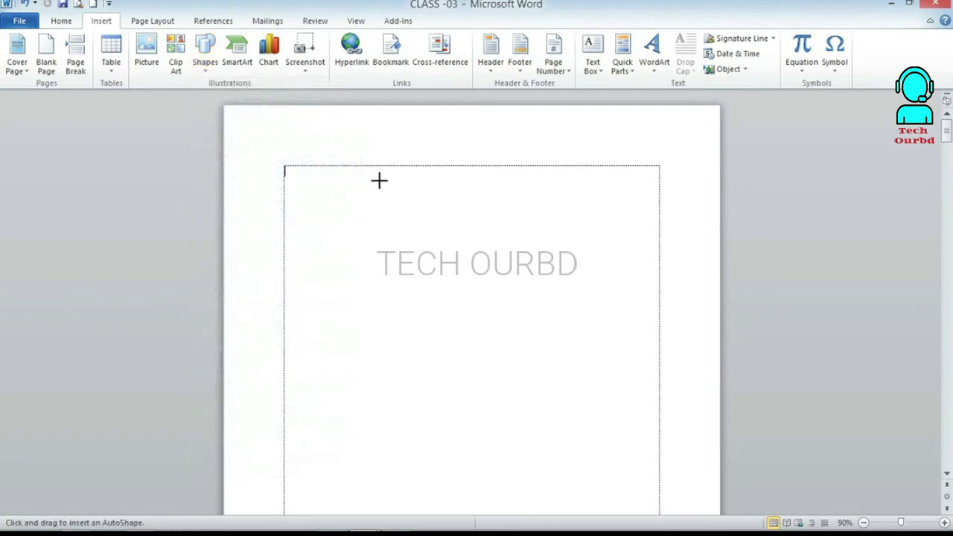
mouse_move(363, 195)
mouse_down()
mouse_move(485, 276)
mouse_move(608, 297)
mouse_up()
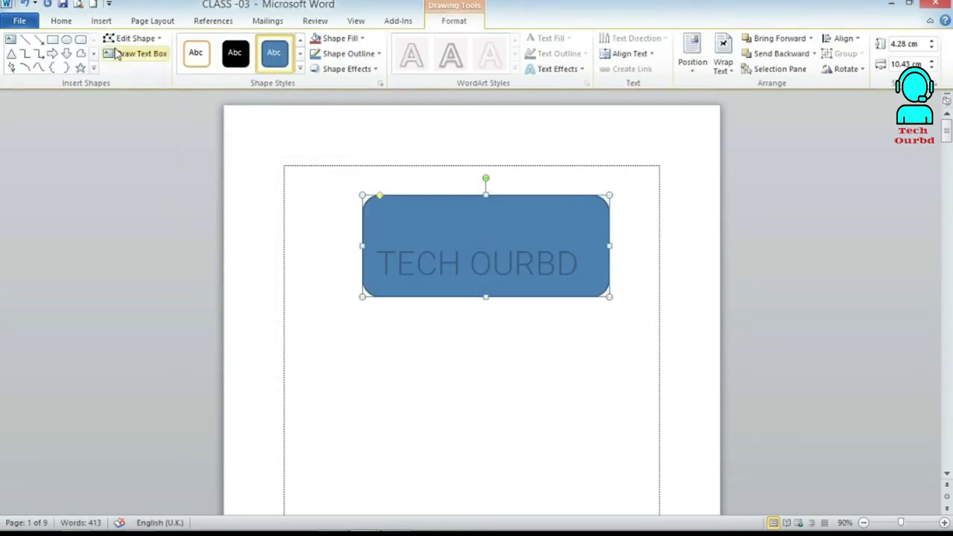
click(154, 41)
click(154, 40)
Step: Apply a light orange shape style and shift the rectangle slightly left
click(301, 69)
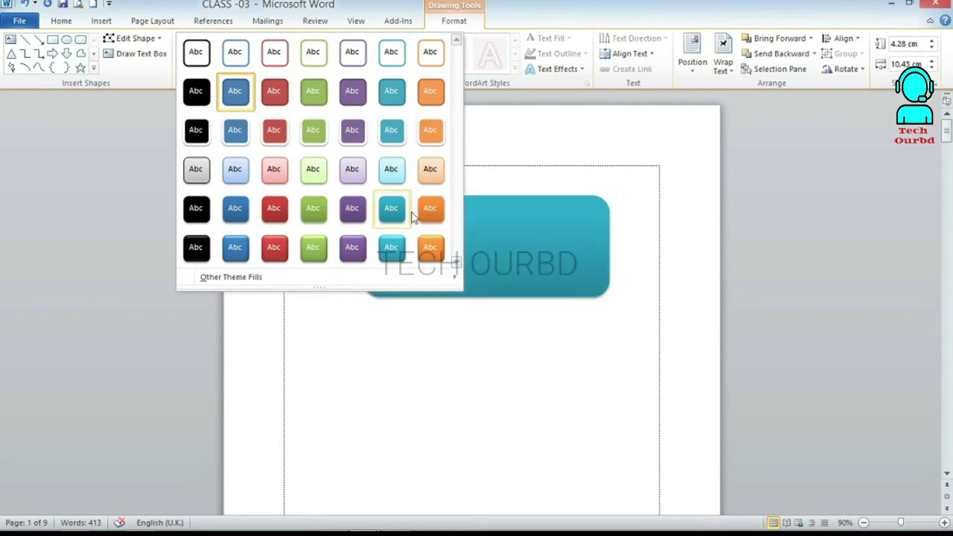
click(436, 172)
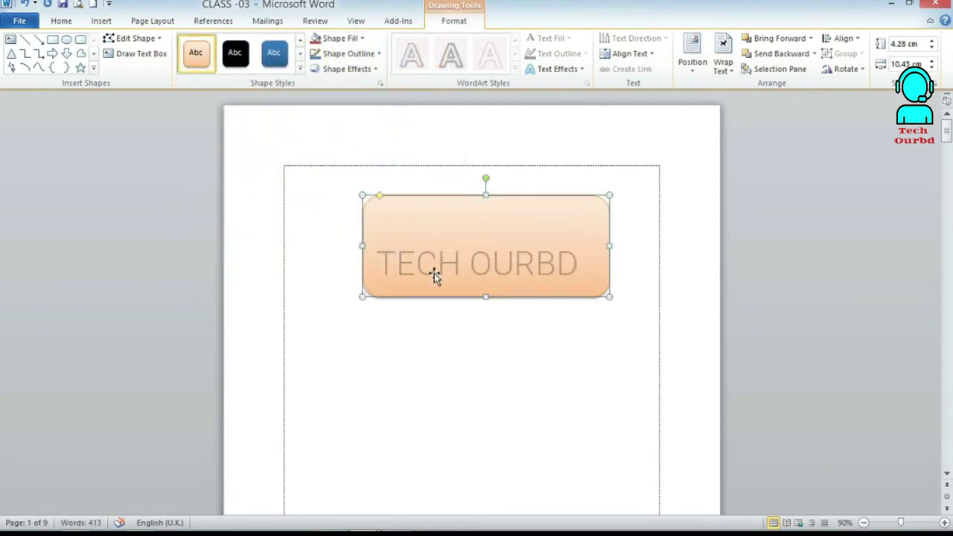
drag(447, 257, 428, 257)
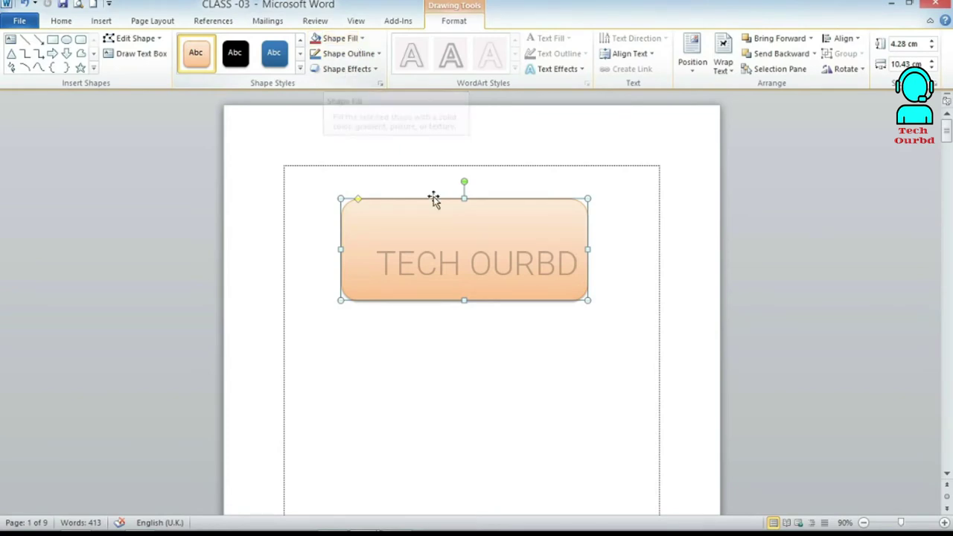
Step: Fill the rectangle with a flat peach colour and give it a thicker outline
click(356, 40)
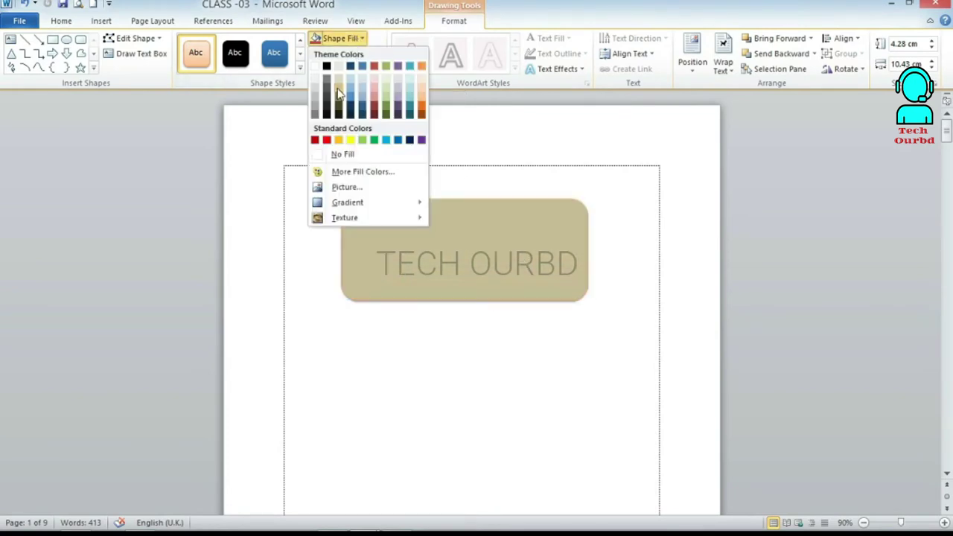
click(419, 86)
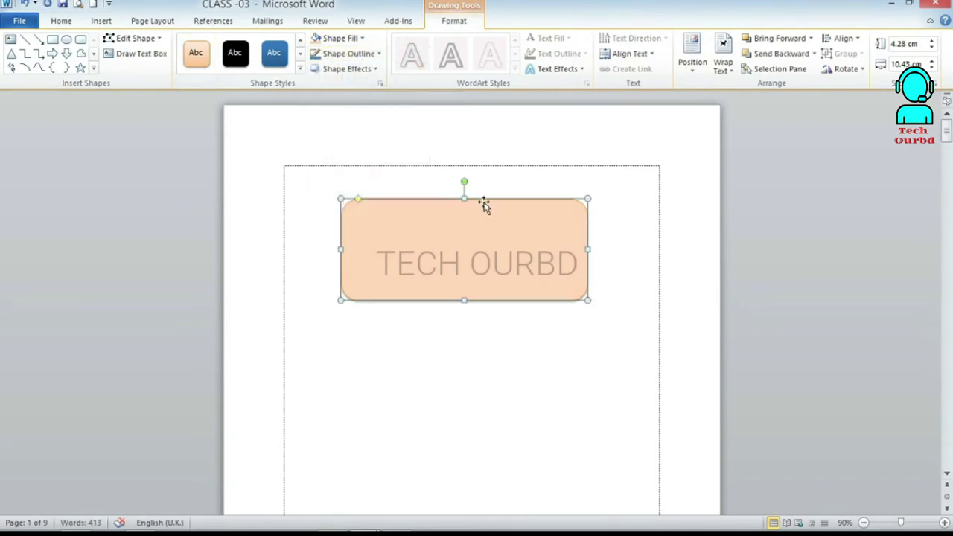
click(363, 57)
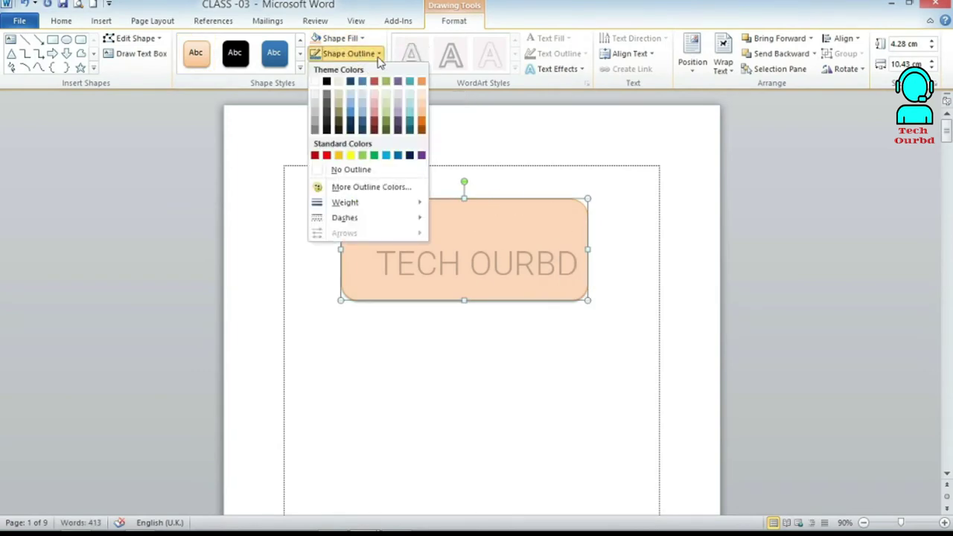
click(378, 56)
click(377, 54)
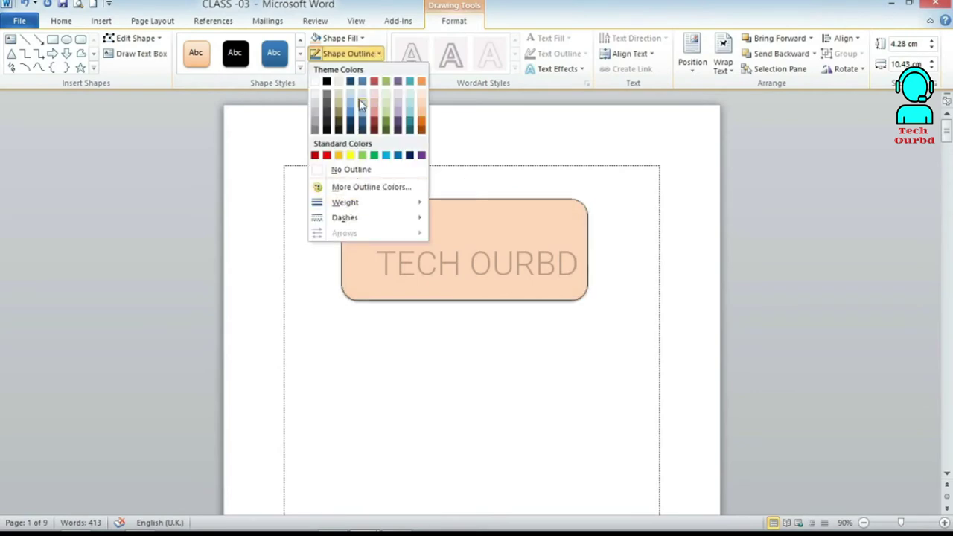
mouse_move(350, 203)
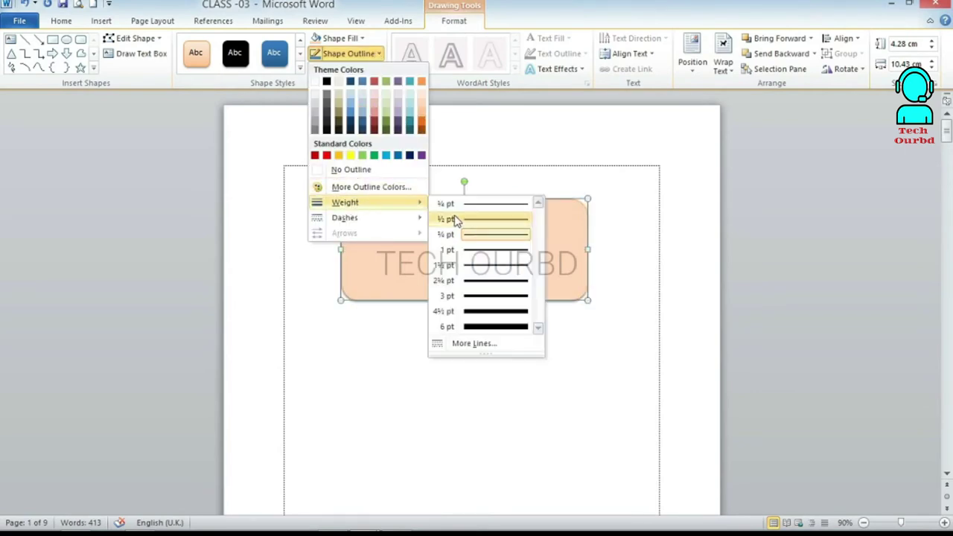
click(487, 327)
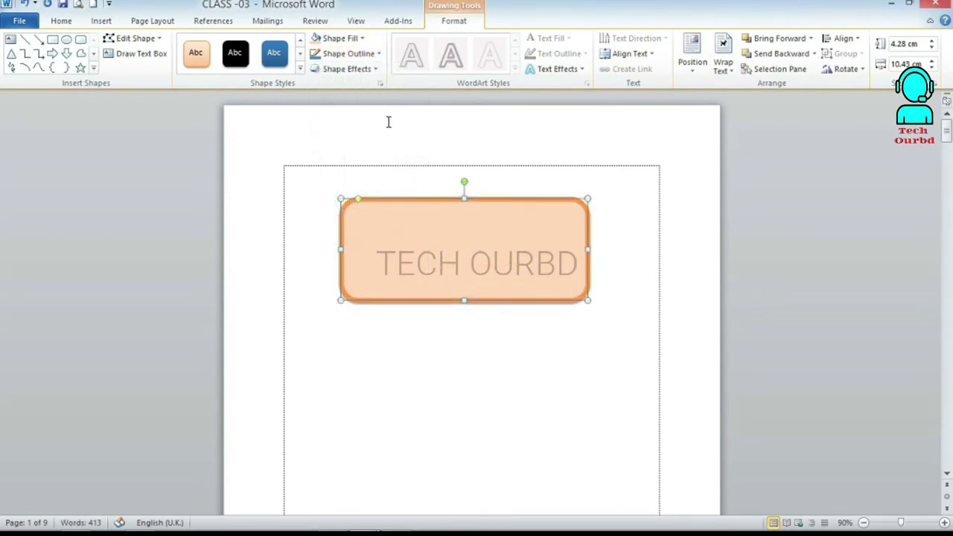
click(378, 54)
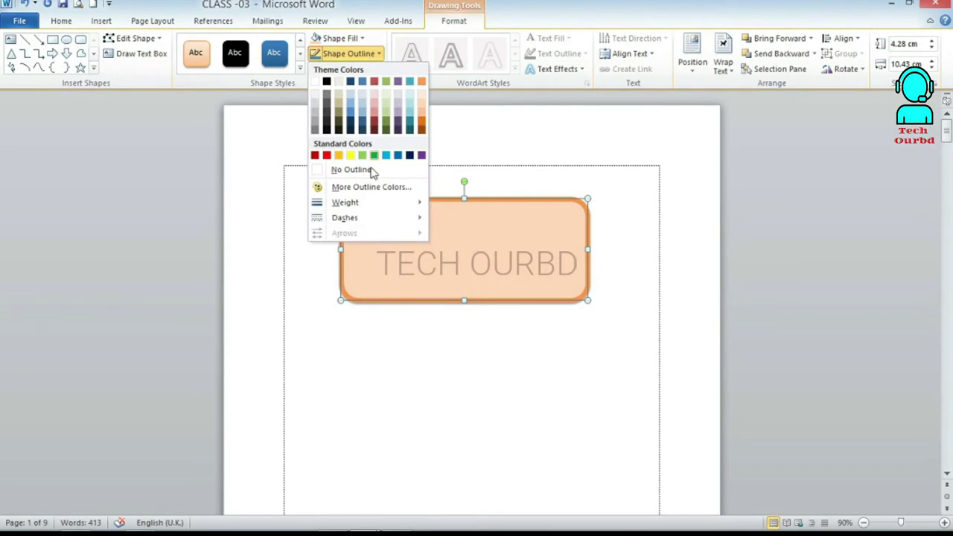
click(364, 55)
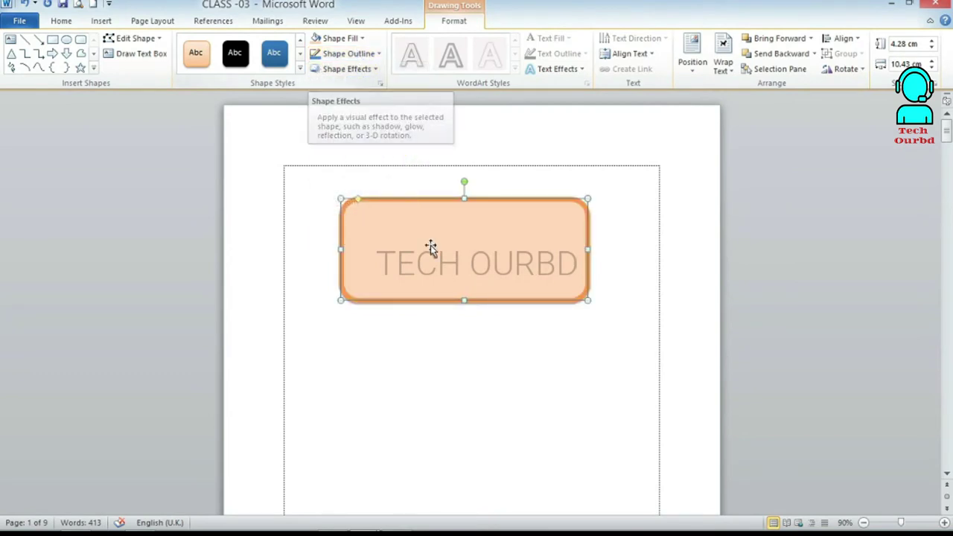
Step: Tilt the rectangle with a Parallel 3-D rotation preset
click(365, 69)
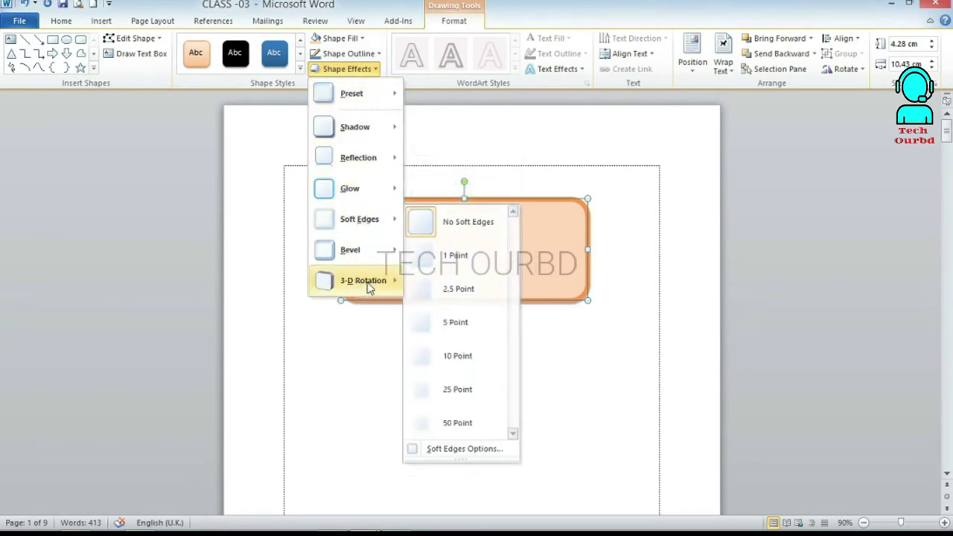
click(463, 264)
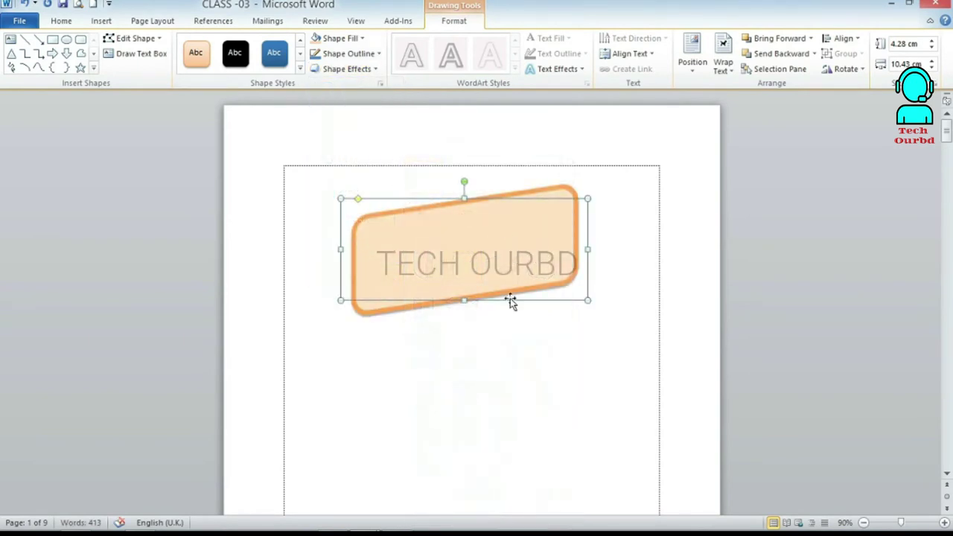
click(521, 347)
click(492, 268)
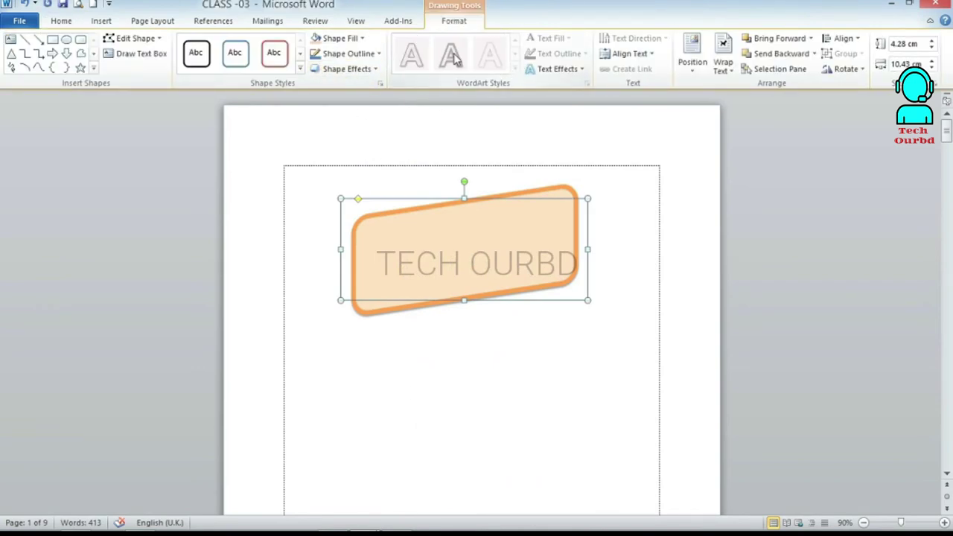
right_click(444, 258)
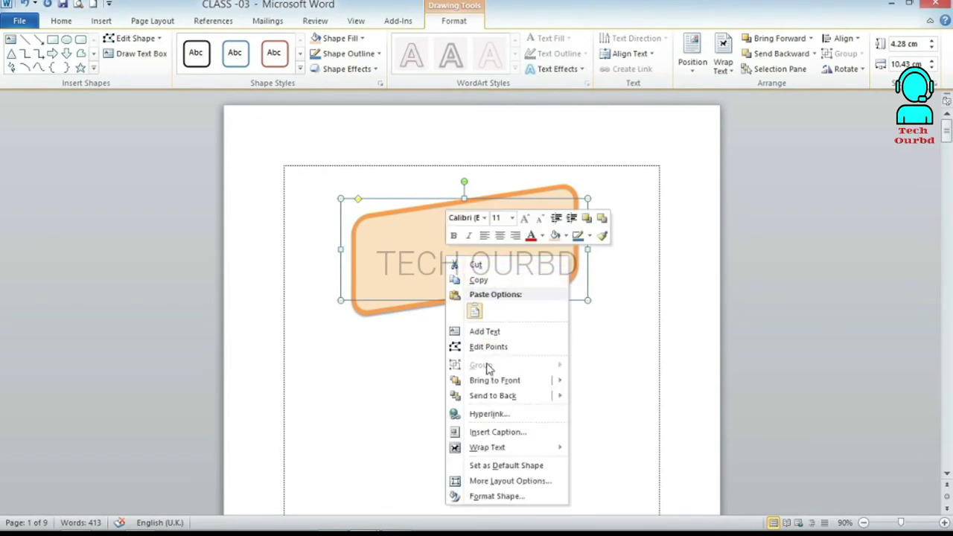
click(491, 333)
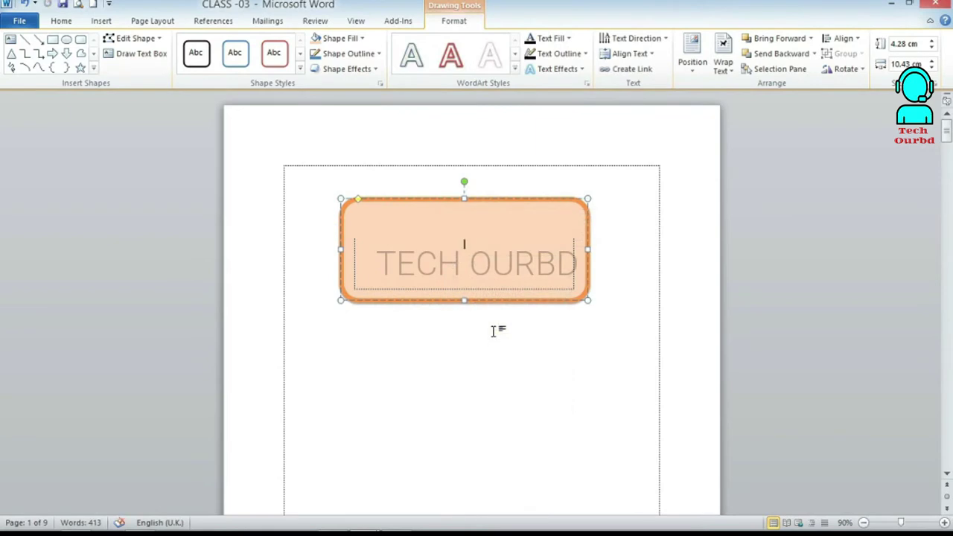
text(65656566565)
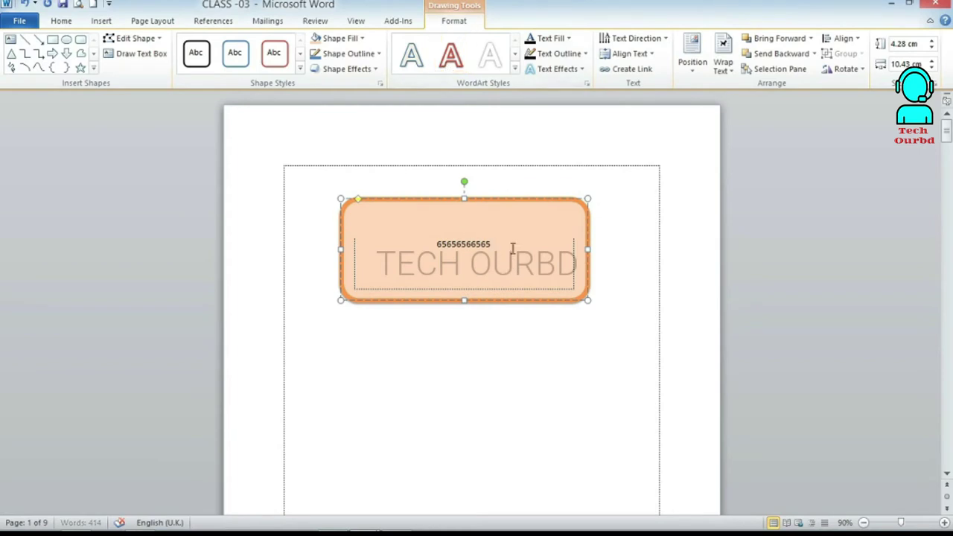
drag(512, 248, 404, 247)
click(514, 68)
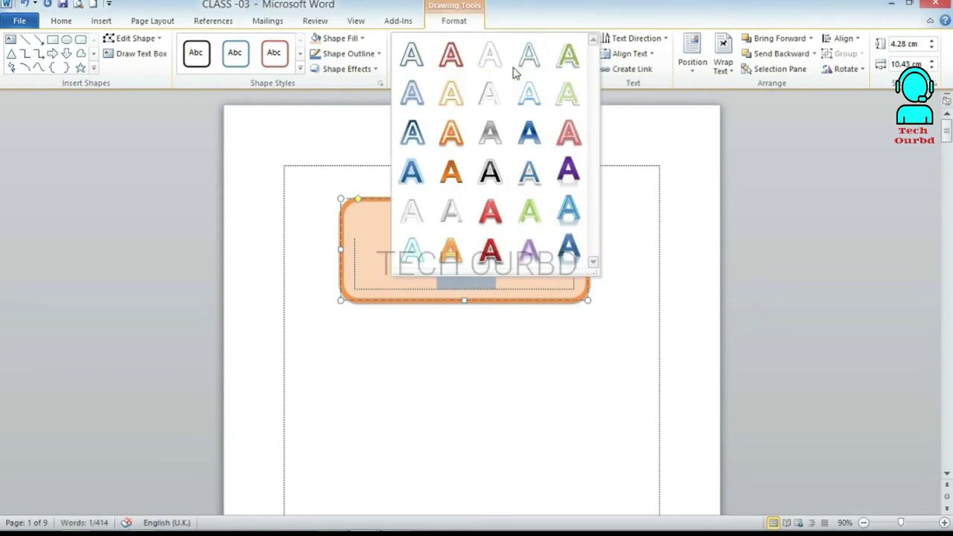
click(451, 172)
click(482, 337)
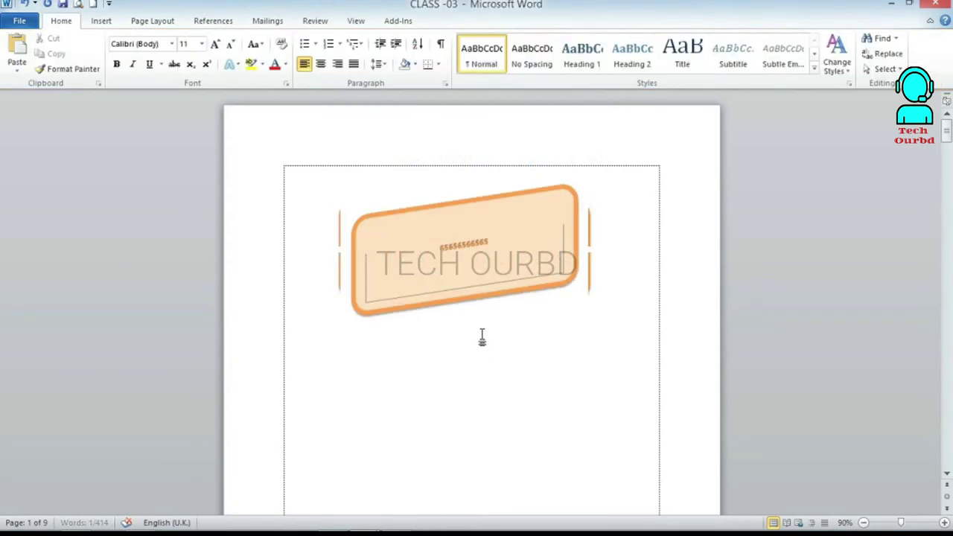
drag(497, 248, 437, 248)
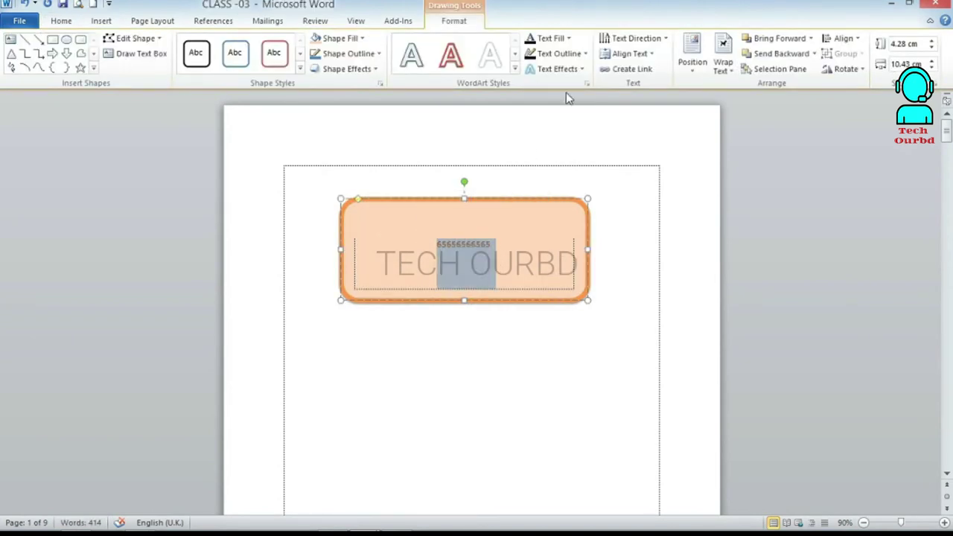
Step: Give the number a text fill colour, a green outline and grow it to size 26
click(568, 38)
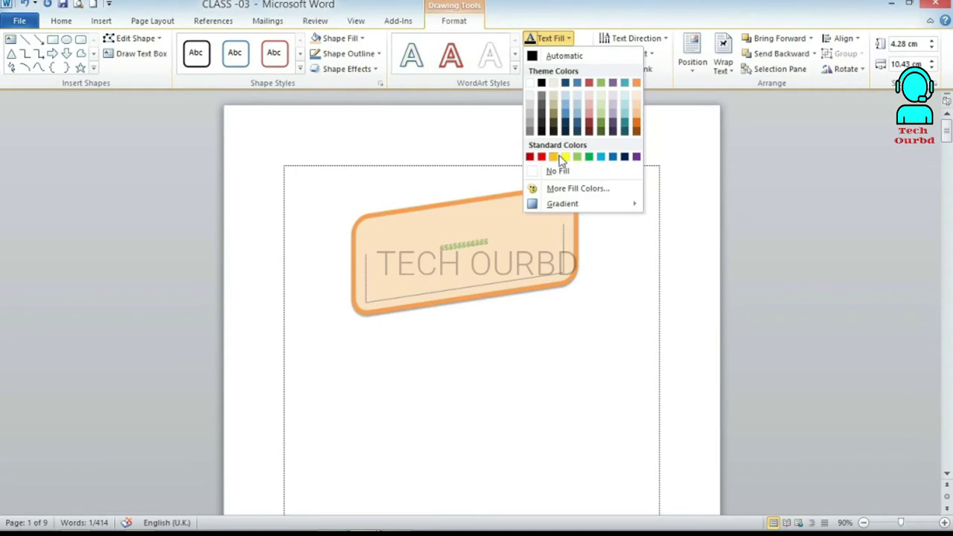
click(560, 157)
click(571, 55)
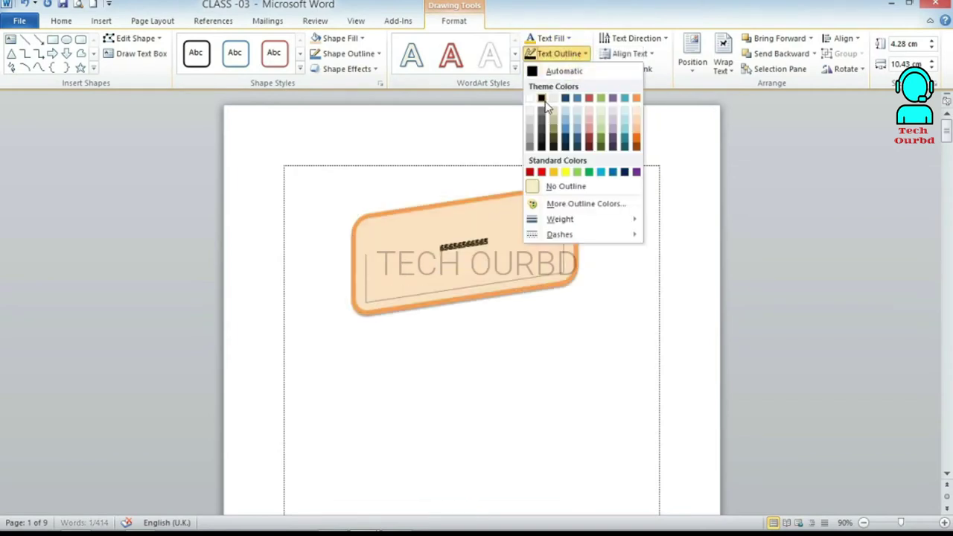
click(601, 144)
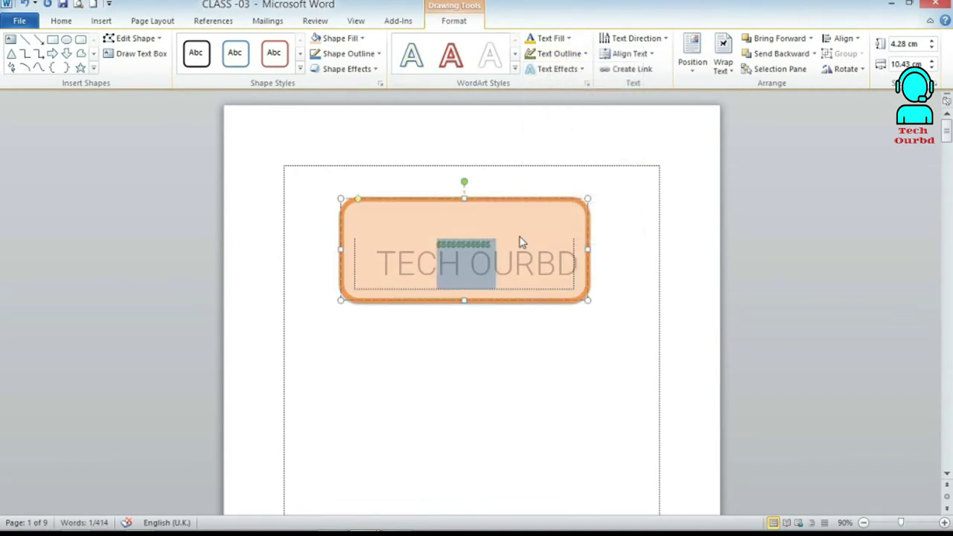
click(63, 21)
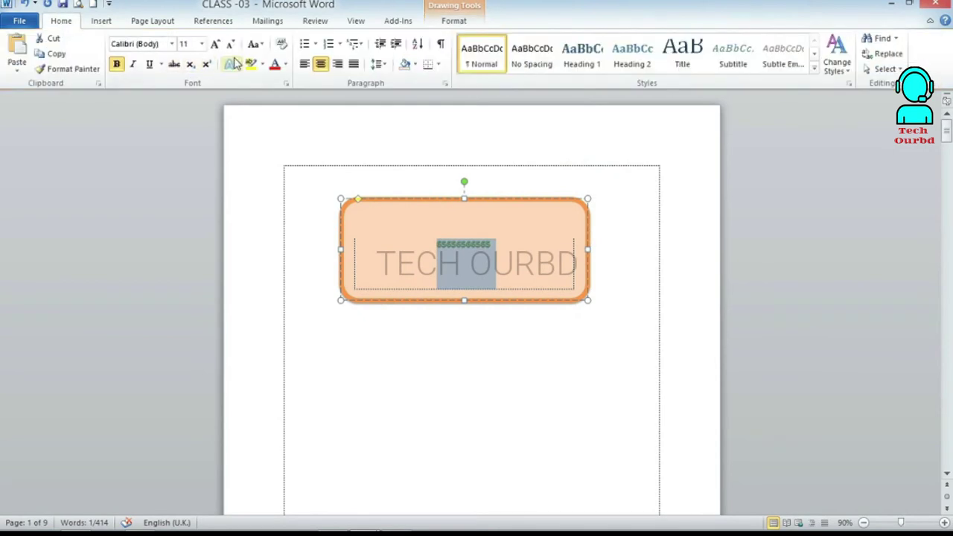
click(215, 44)
click(215, 44)
click(214, 44)
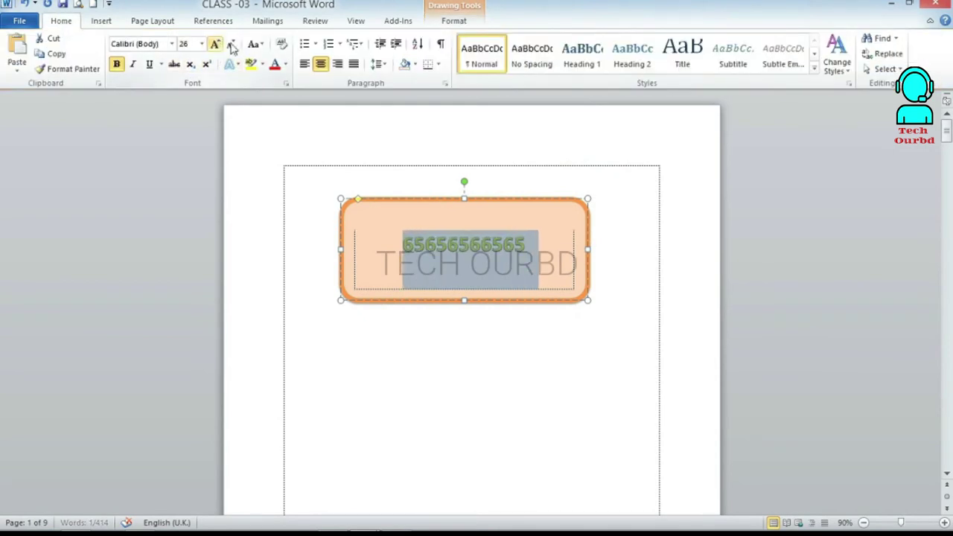
Step: Set a 1 pt text outline, add a red glow and transform the number to Arch Up
click(452, 23)
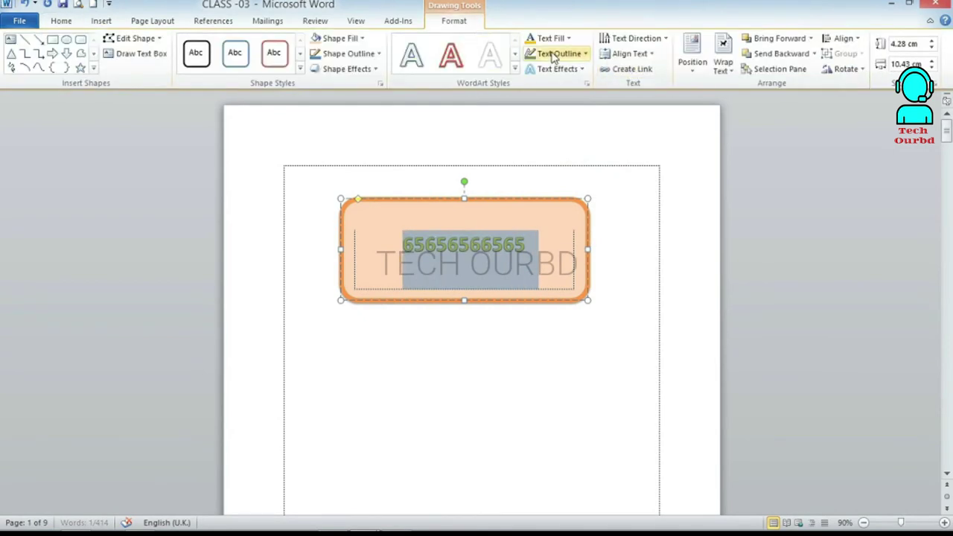
click(585, 55)
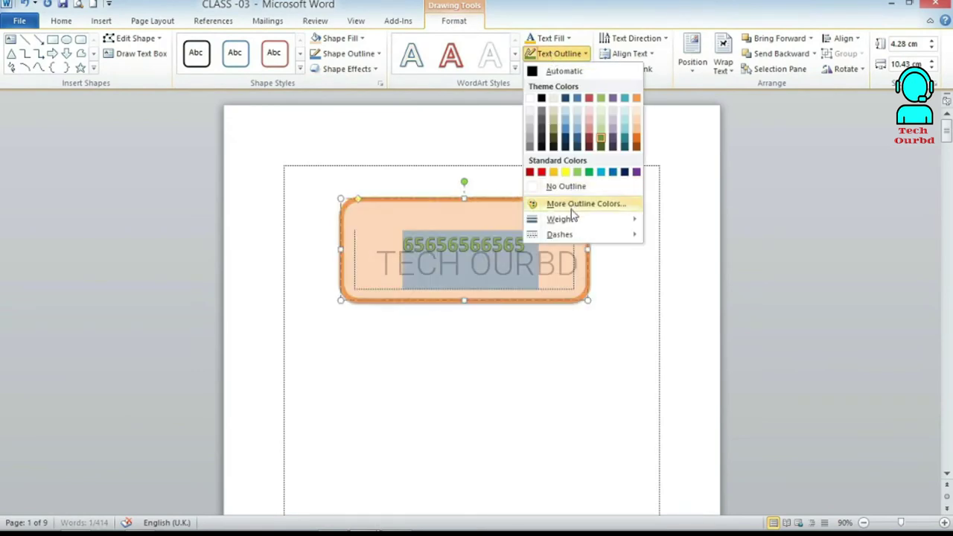
mouse_move(566, 219)
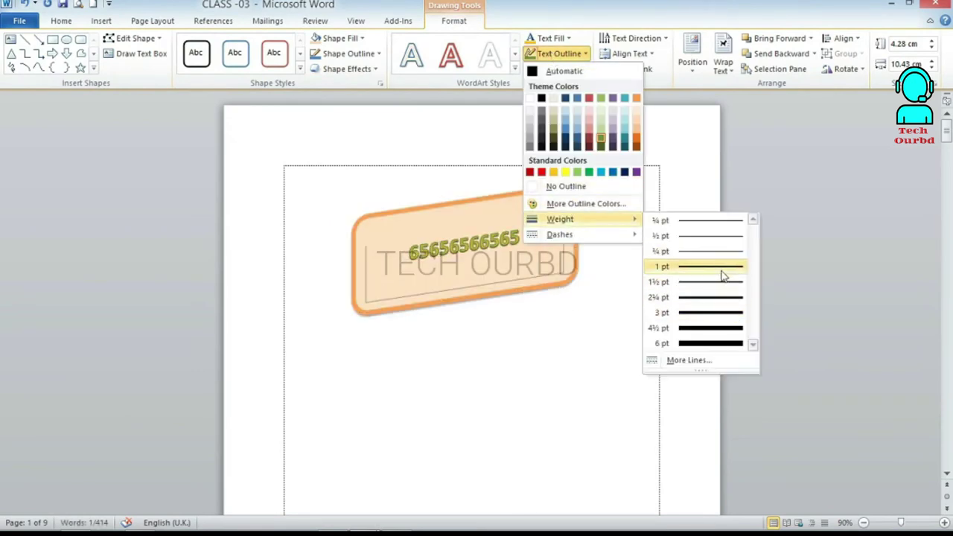
click(724, 266)
click(557, 68)
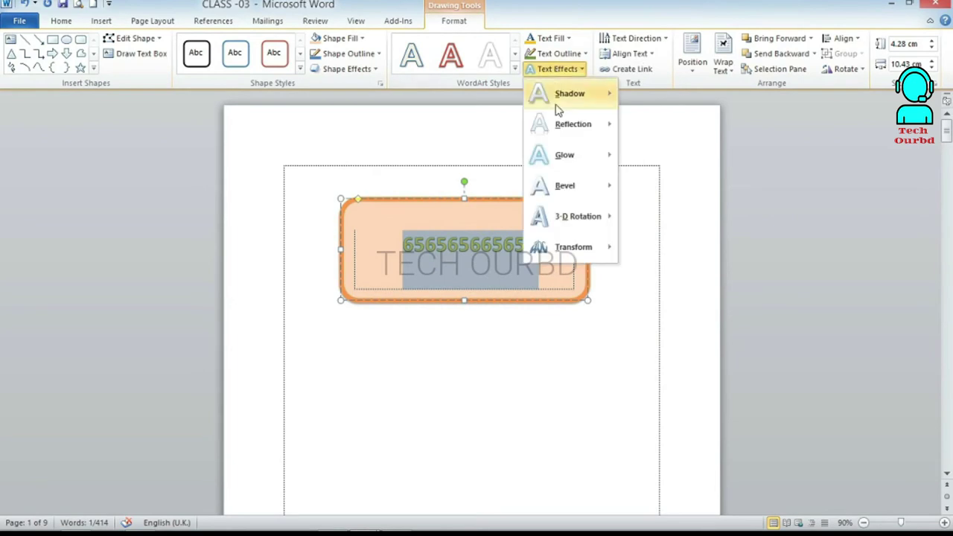
mouse_move(565, 154)
click(663, 304)
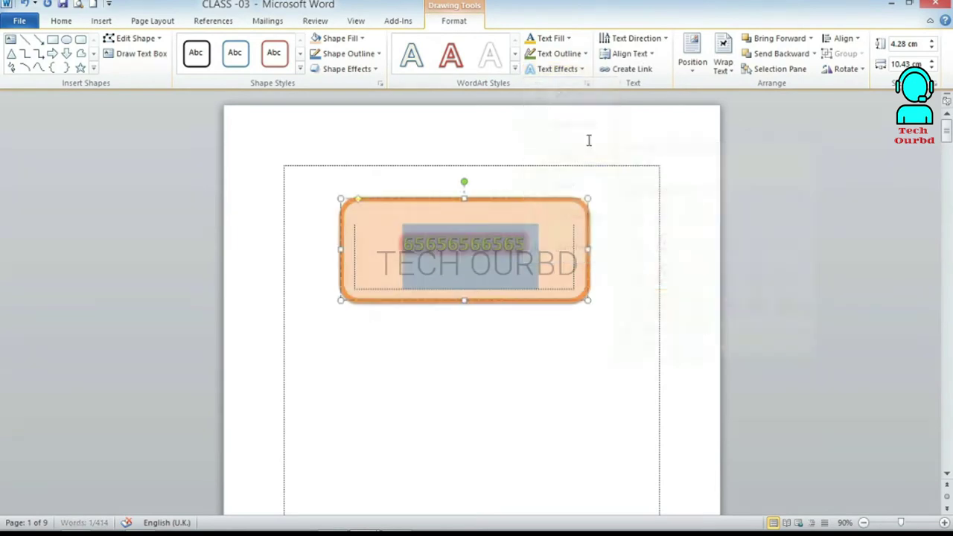
click(563, 69)
mouse_move(581, 131)
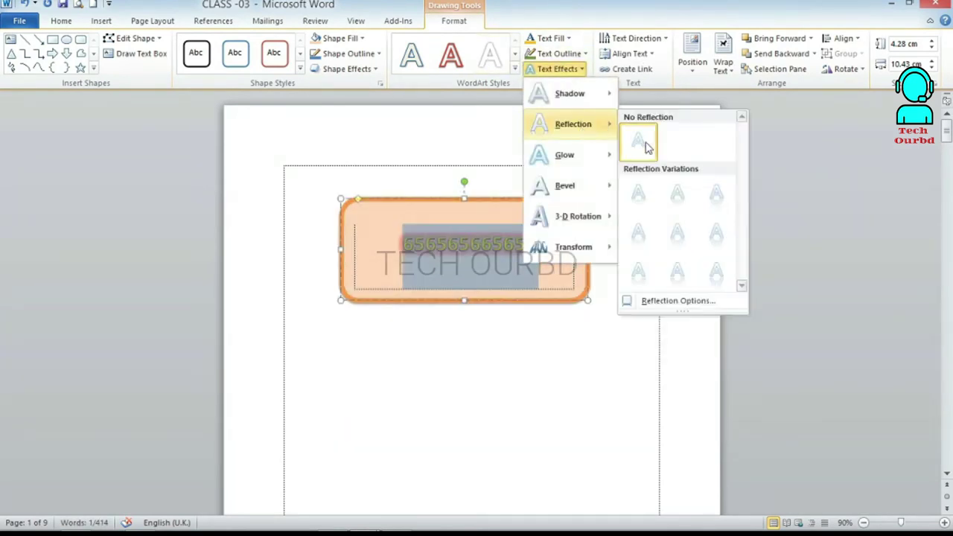
mouse_move(585, 164)
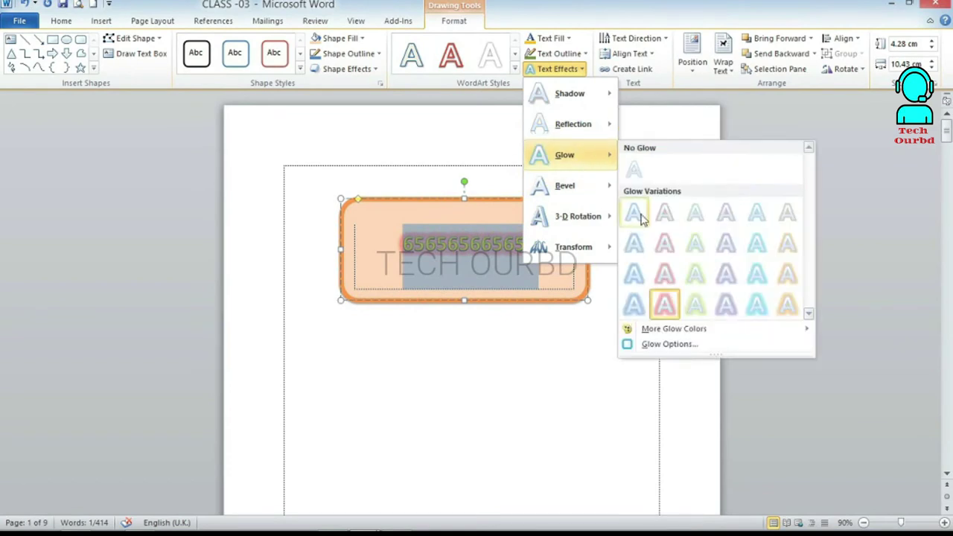
mouse_move(574, 252)
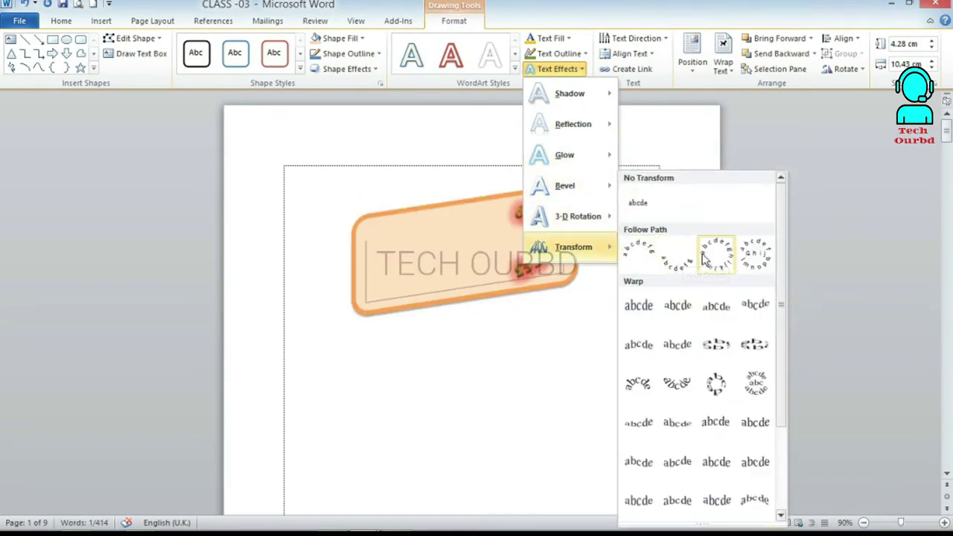
click(636, 250)
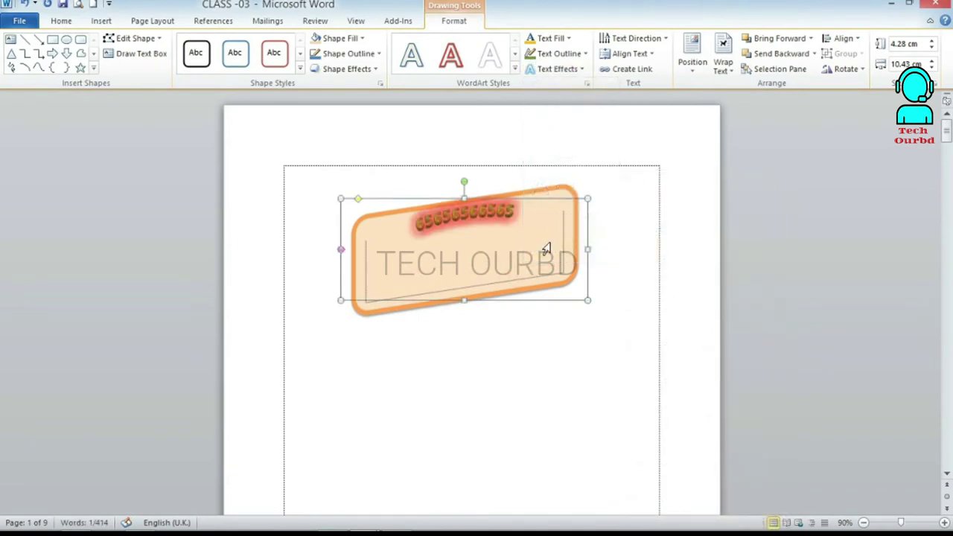
Step: Draw a heptagon below the orange label shape and nudge it slightly up
click(549, 356)
click(510, 246)
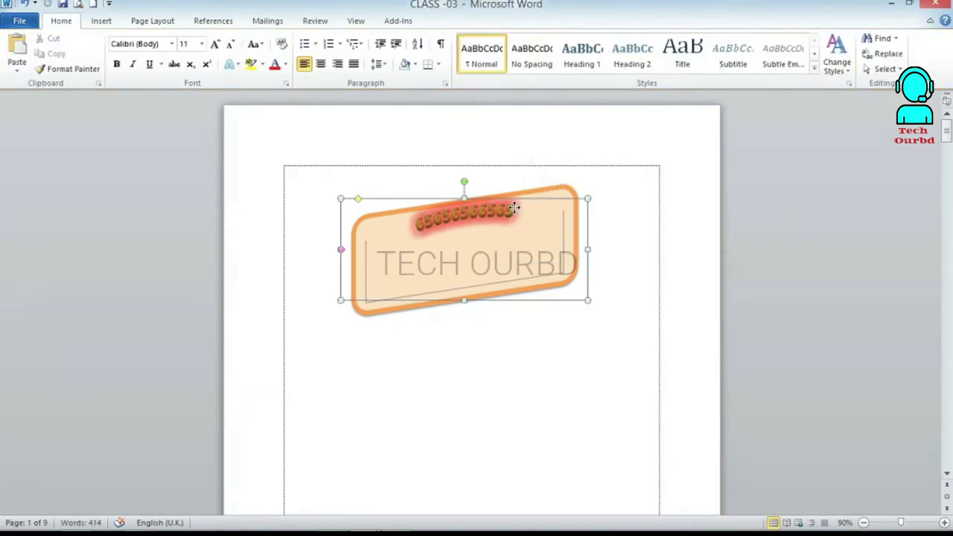
click(454, 20)
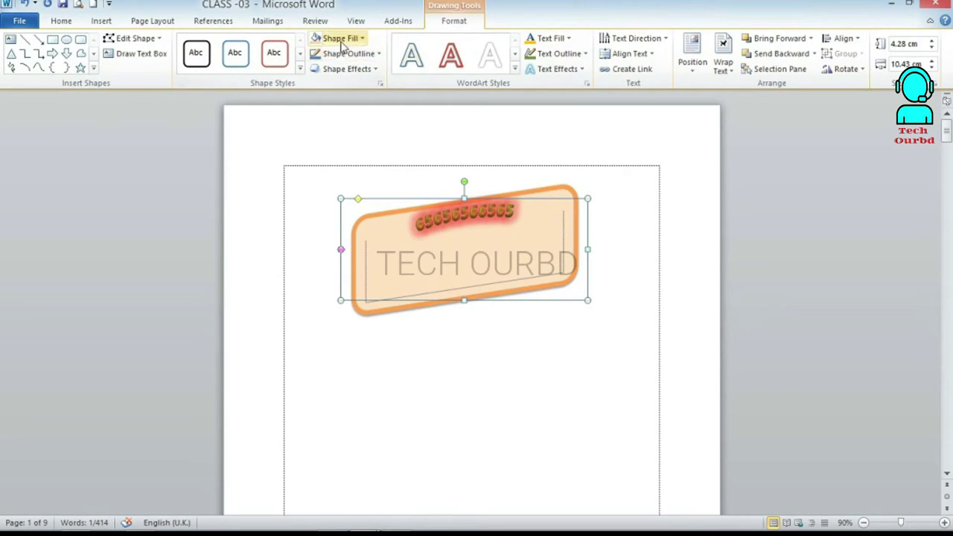
click(96, 22)
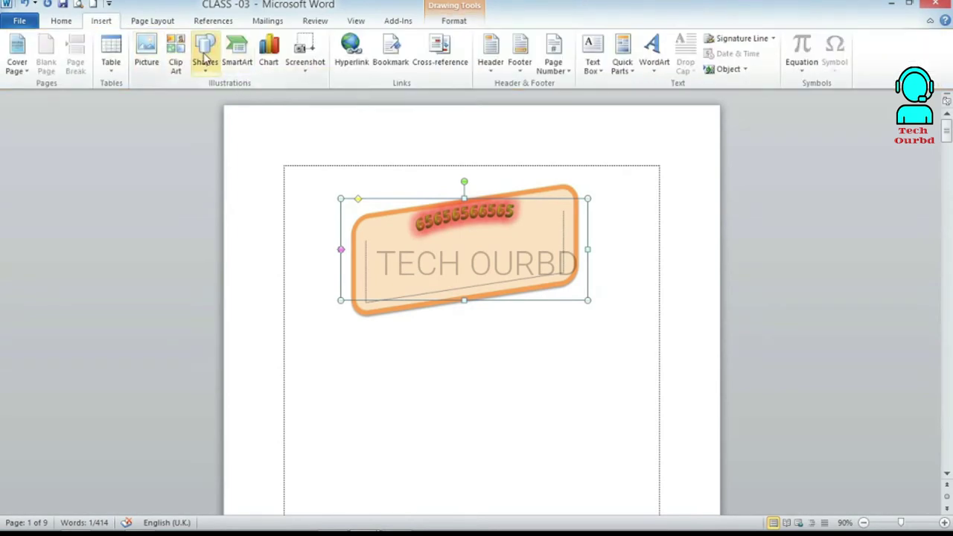
click(456, 20)
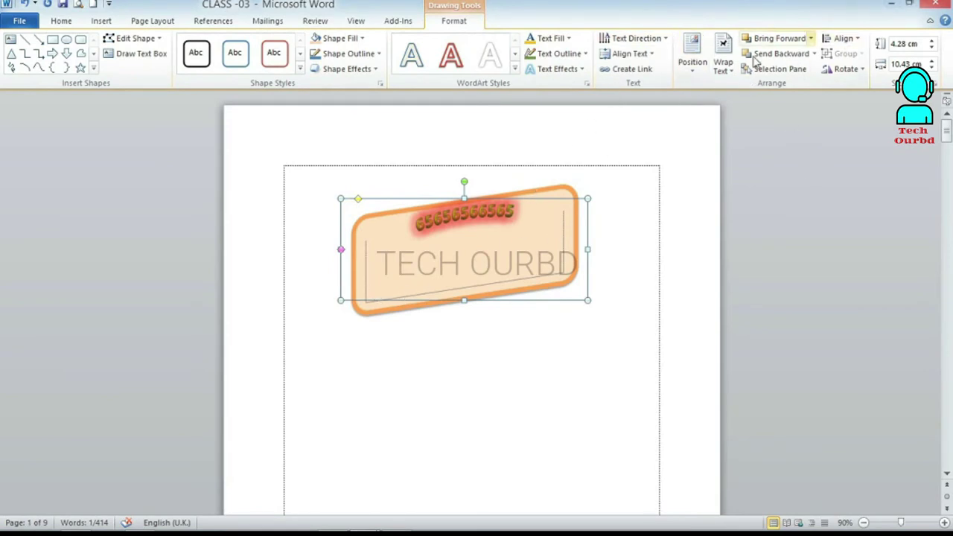
click(109, 22)
click(213, 63)
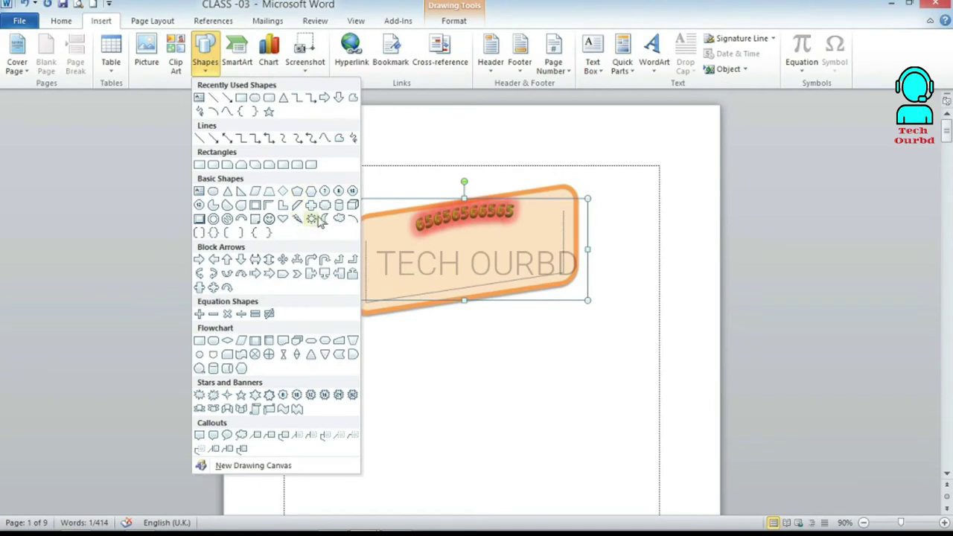
click(325, 191)
drag(405, 359, 549, 432)
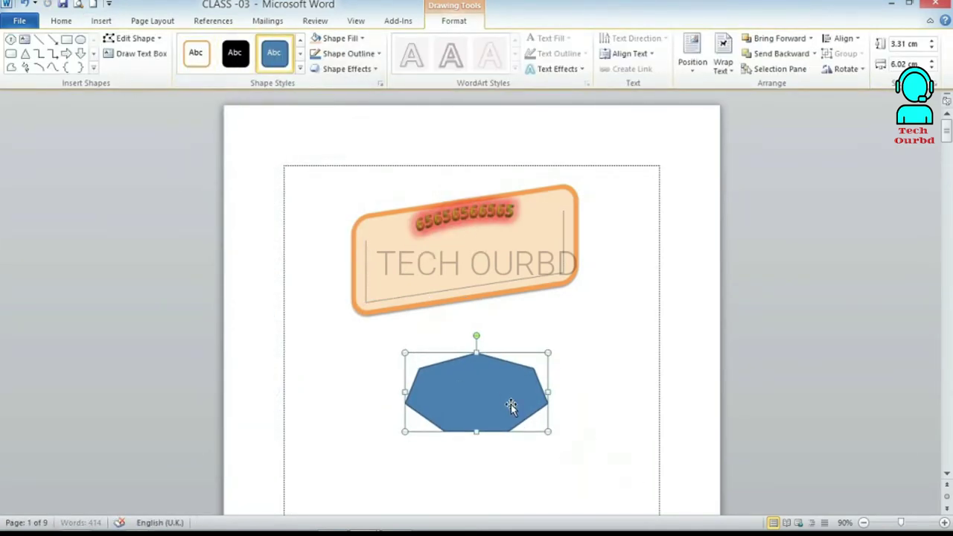
drag(509, 403, 509, 382)
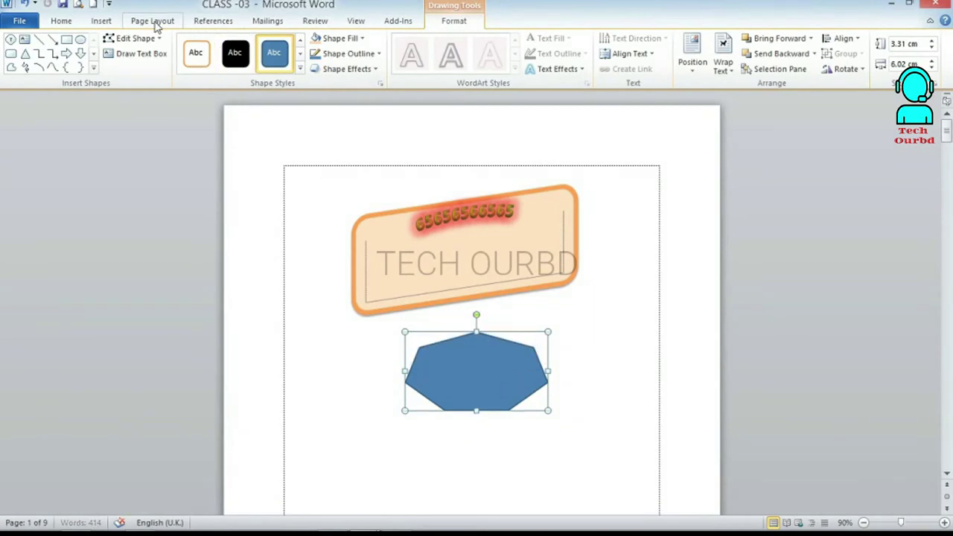
Step: Return to the Insert tab and bring up the Shapes gallery for a banner
click(113, 23)
click(142, 25)
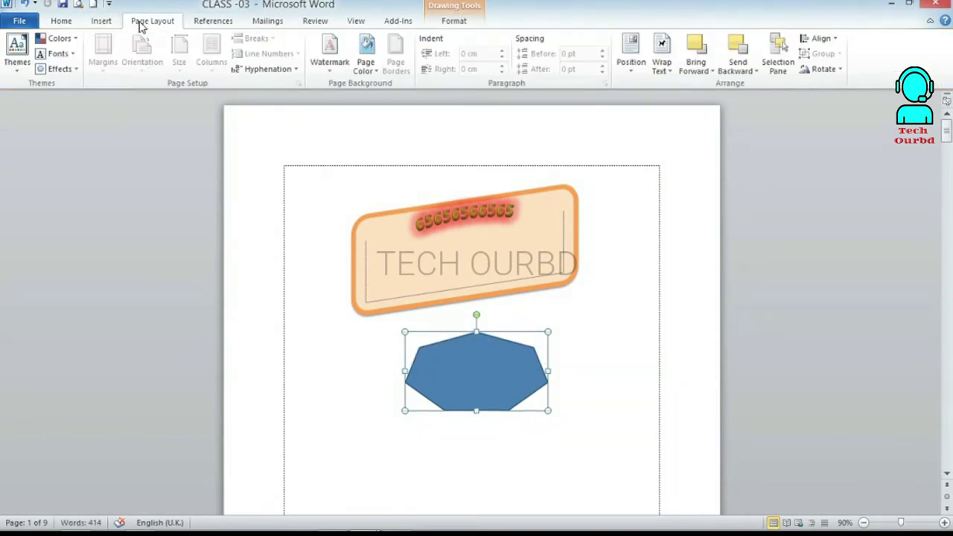
click(97, 23)
click(205, 67)
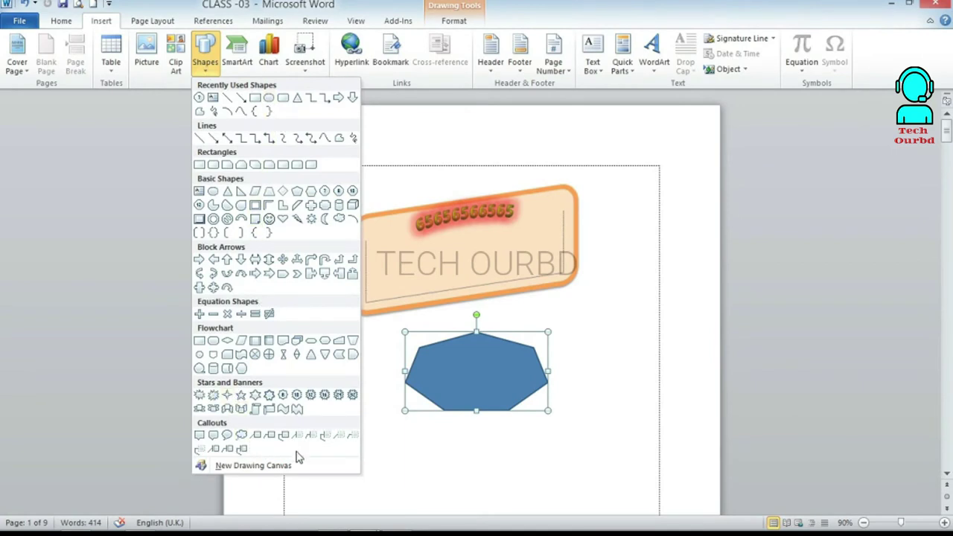
Step: Draw a ribbon banner and move it down onto the orange label
click(241, 409)
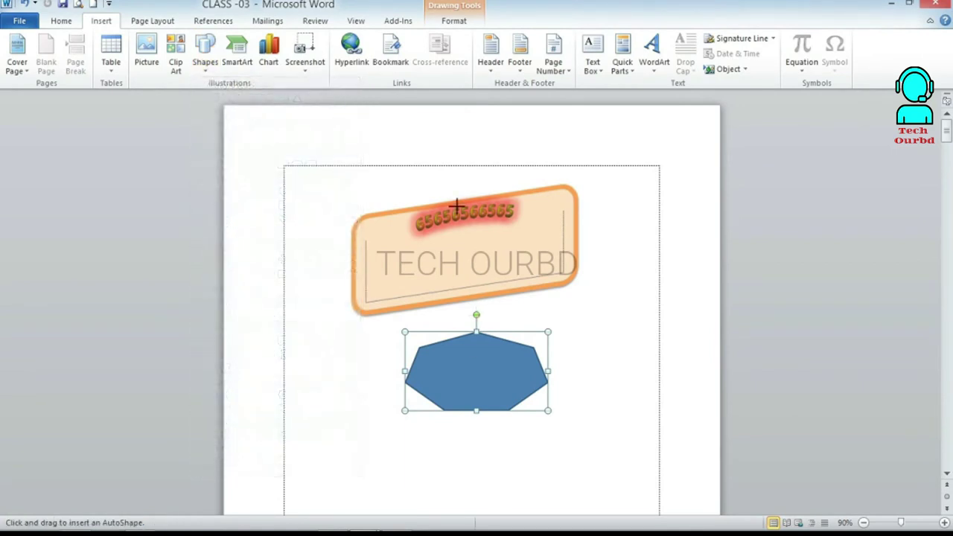
drag(322, 173, 624, 258)
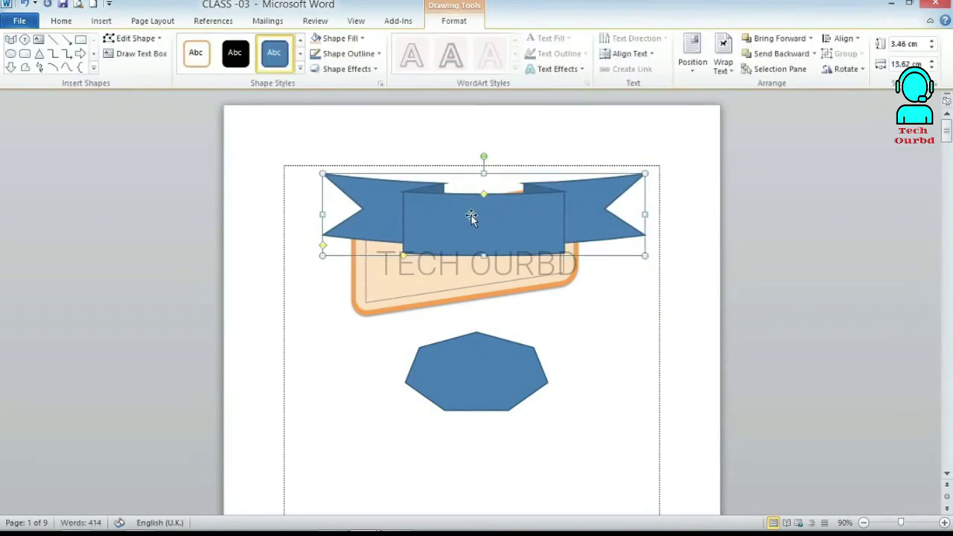
mouse_move(470, 216)
mouse_down()
mouse_move(480, 177)
mouse_move(463, 313)
mouse_up()
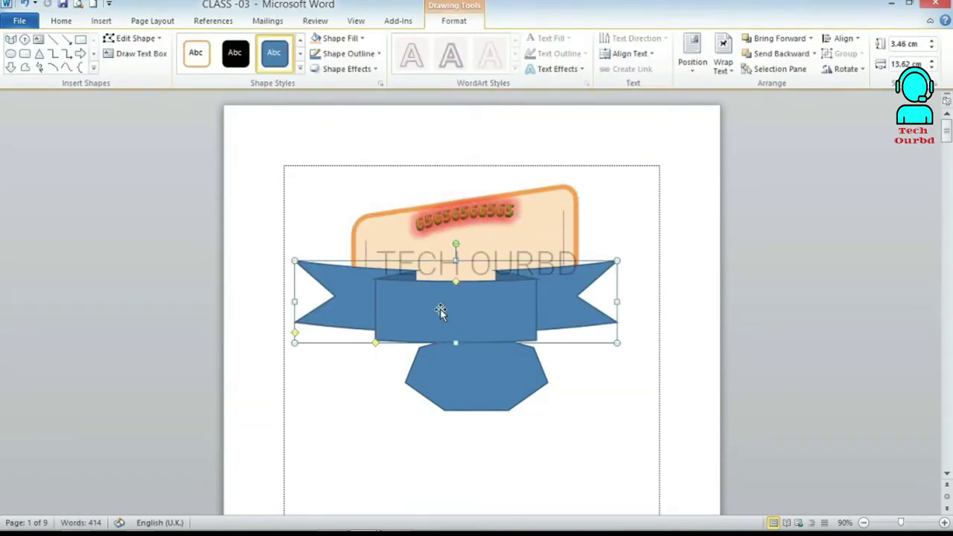
Step: Lower the ribbon's right tail with Edit Points and move the ribbon down over the heptagon
right_click(441, 309)
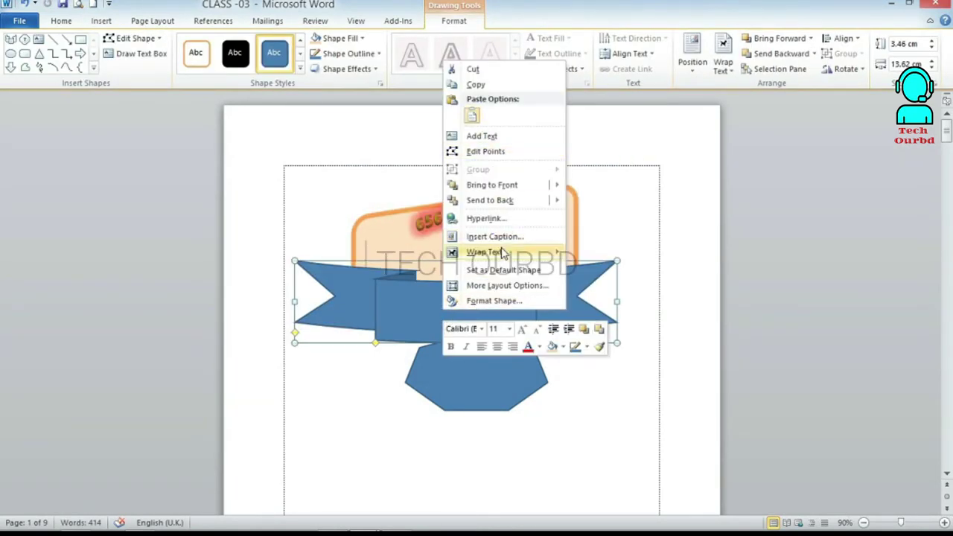
click(489, 152)
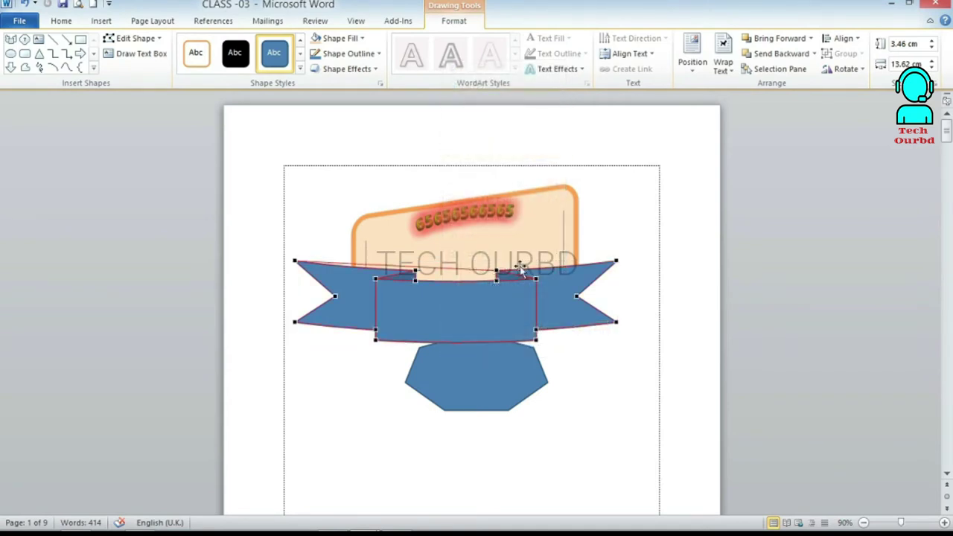
drag(617, 322, 620, 348)
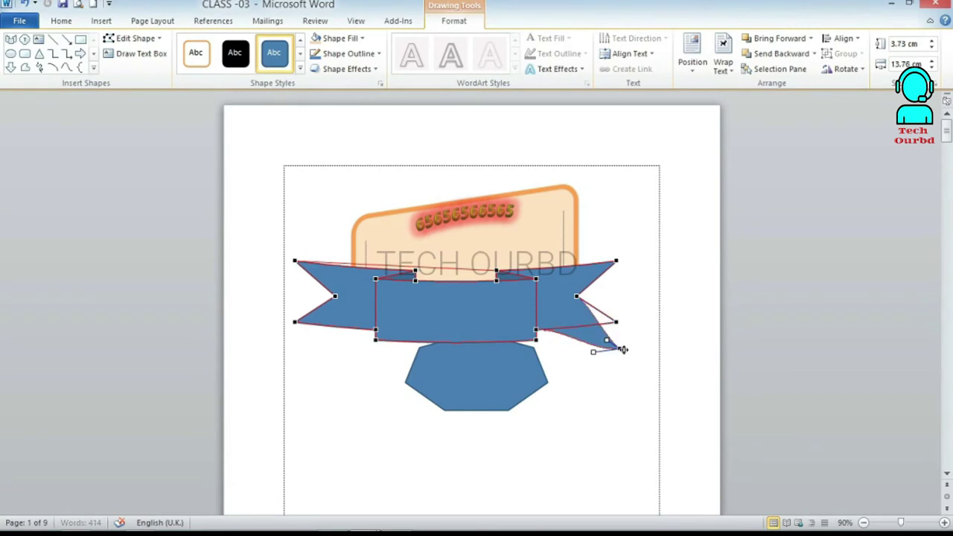
right_click(447, 298)
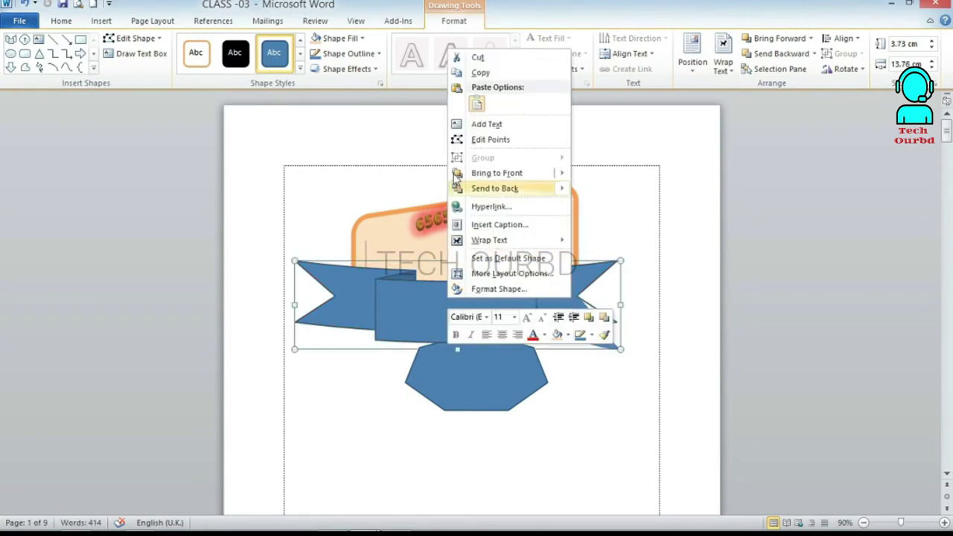
click(492, 140)
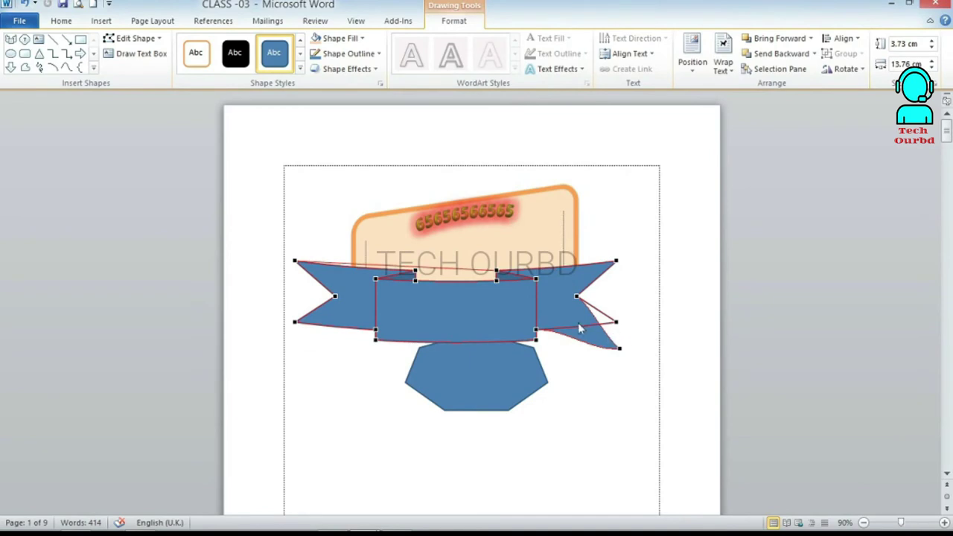
click(561, 321)
mouse_move(477, 308)
mouse_down()
mouse_move(432, 443)
mouse_move(457, 356)
mouse_up()
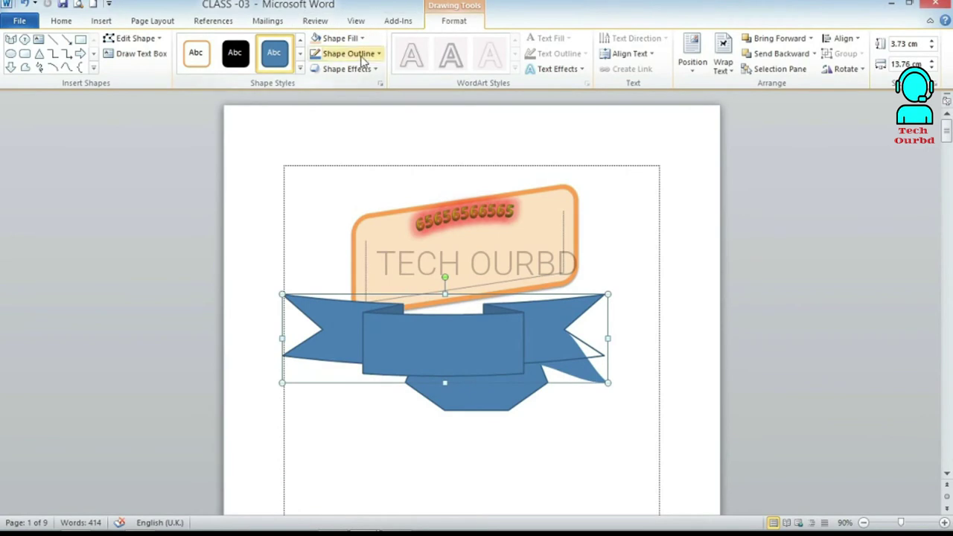
click(155, 39)
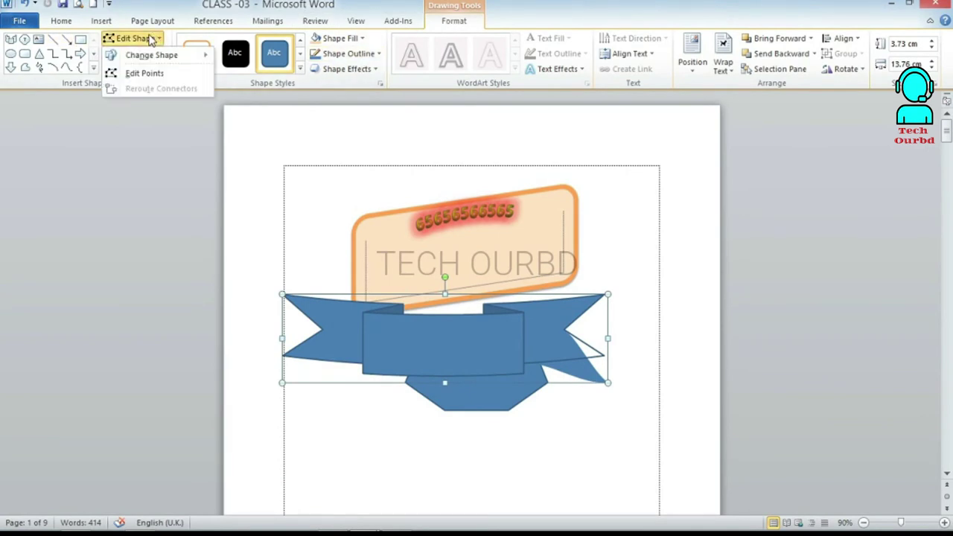
click(153, 39)
click(101, 21)
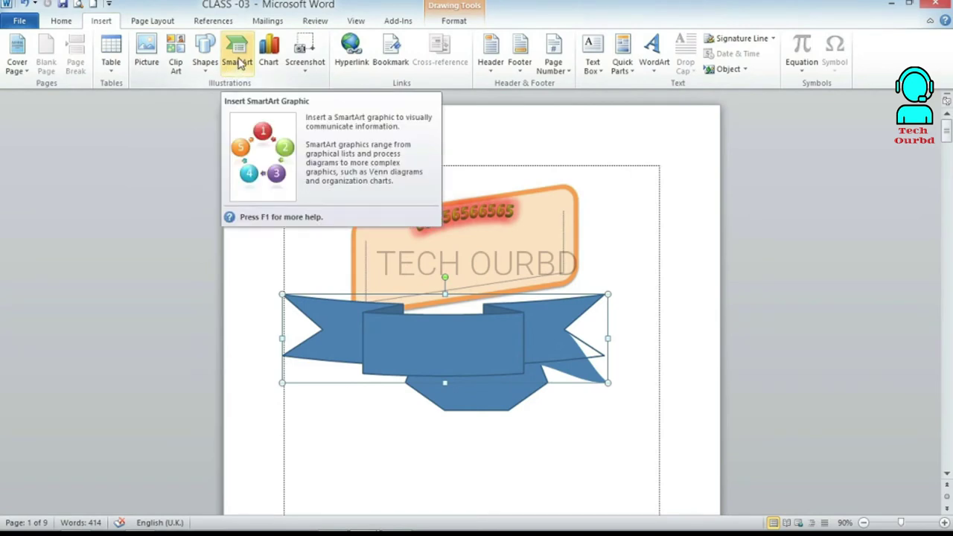
Step: Browse the SmartArt layouts and insert a Radial Cycle diagram from the Cycle category
click(235, 63)
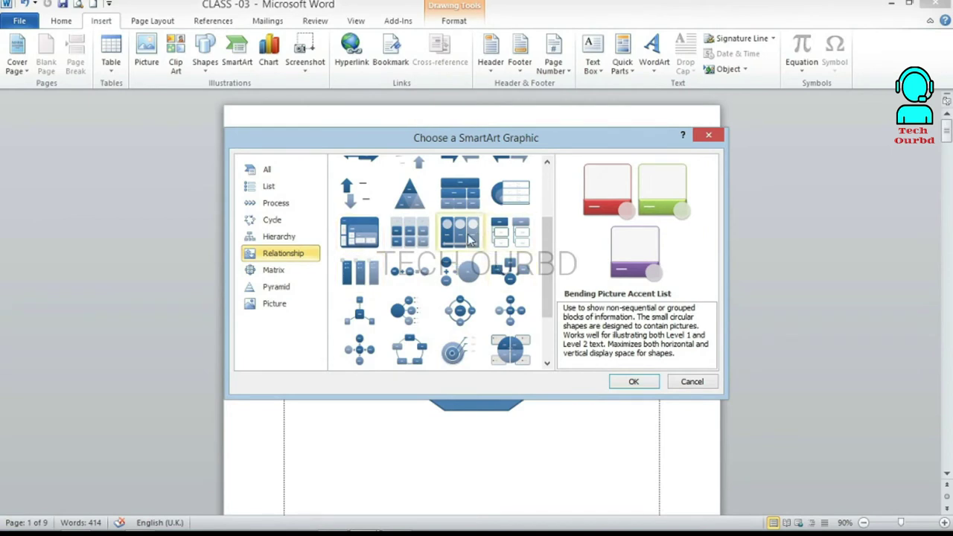
click(469, 238)
scroll(469, 238, up, 3)
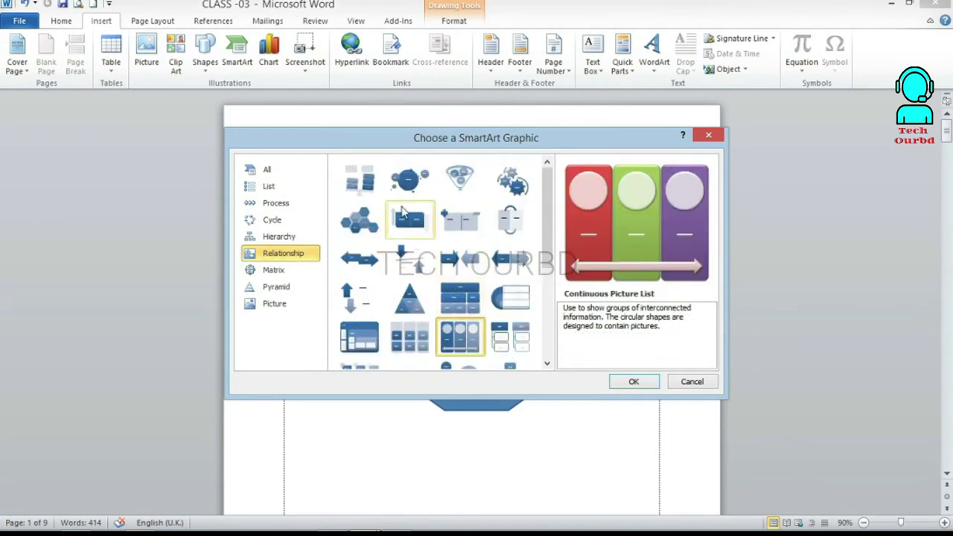
click(402, 212)
click(265, 169)
click(270, 186)
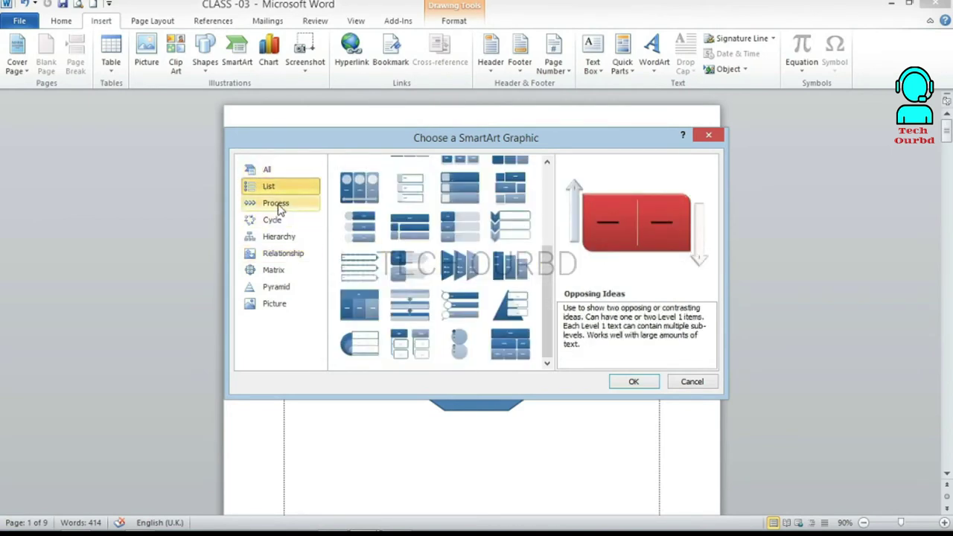
click(279, 205)
click(286, 221)
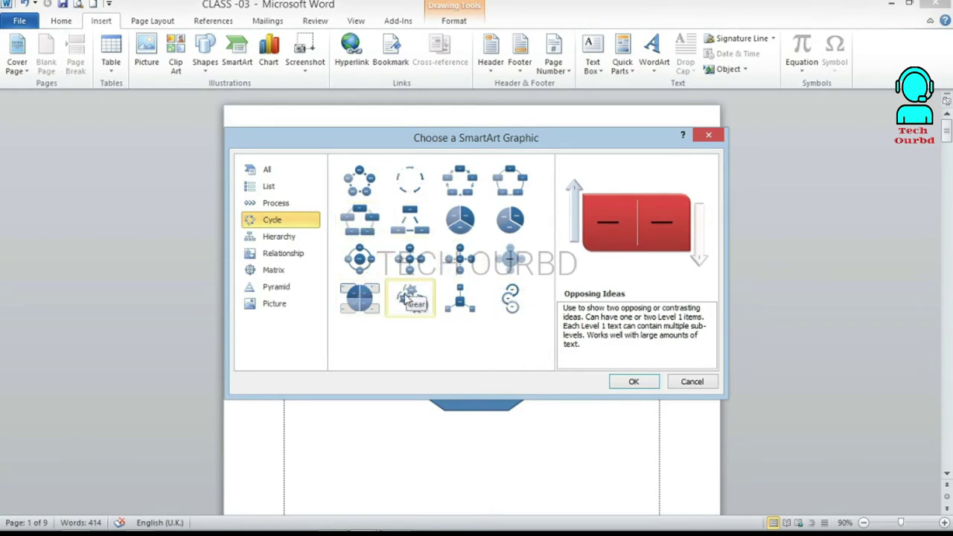
click(365, 272)
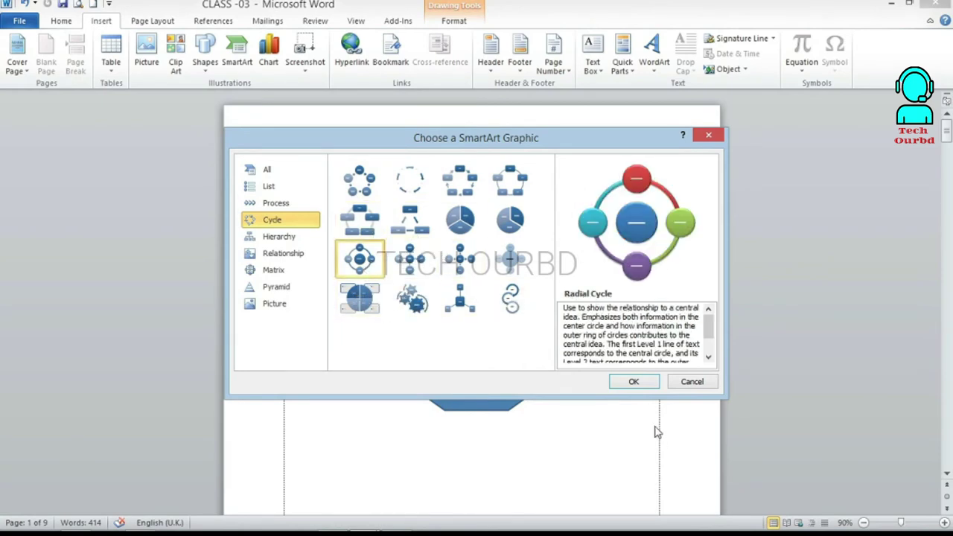
click(633, 382)
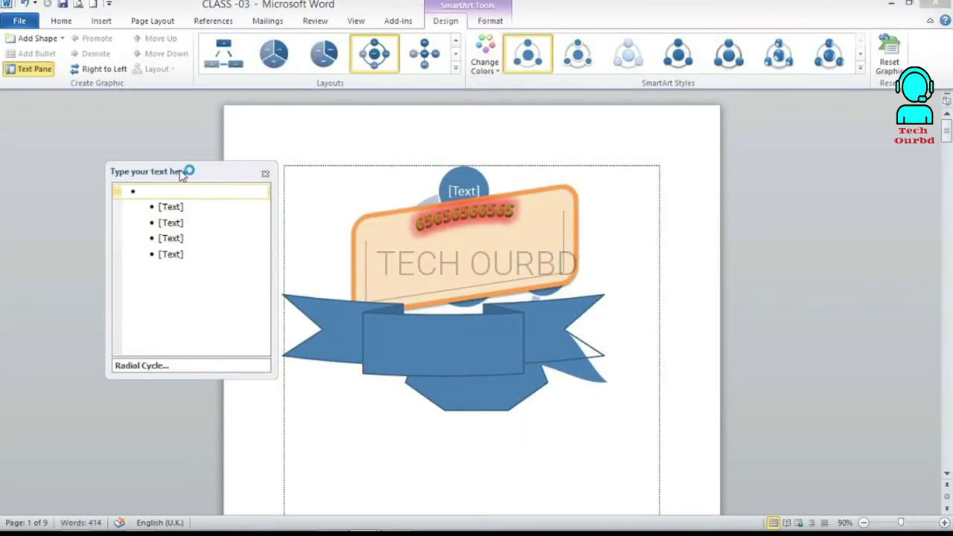
Step: Delete the hexagon piece and the blue ribbon
drag(187, 172, 143, 162)
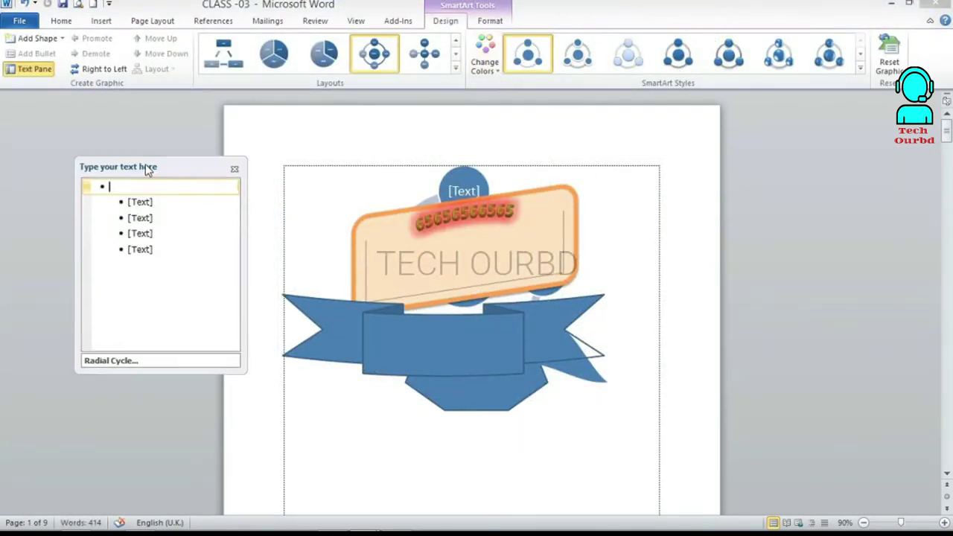
click(464, 279)
click(480, 259)
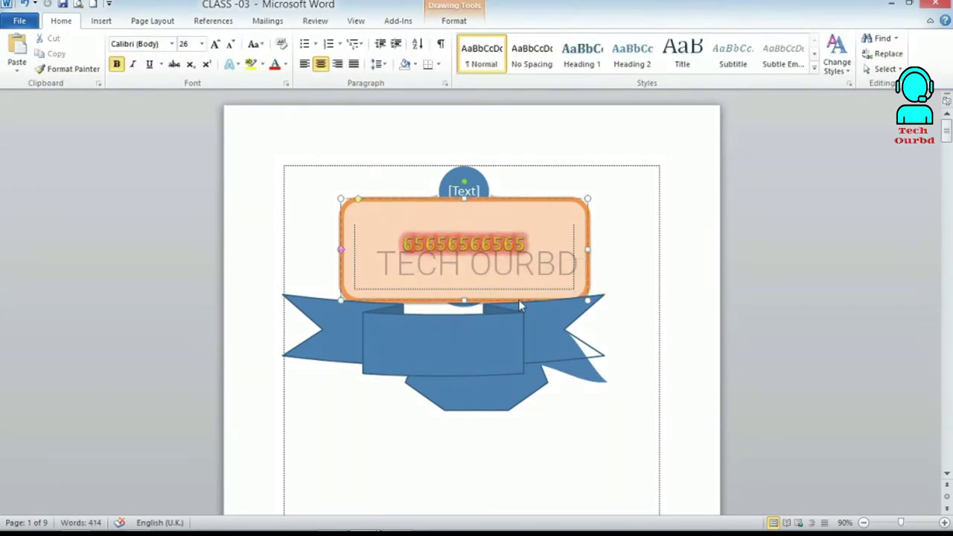
click(426, 365)
click(438, 350)
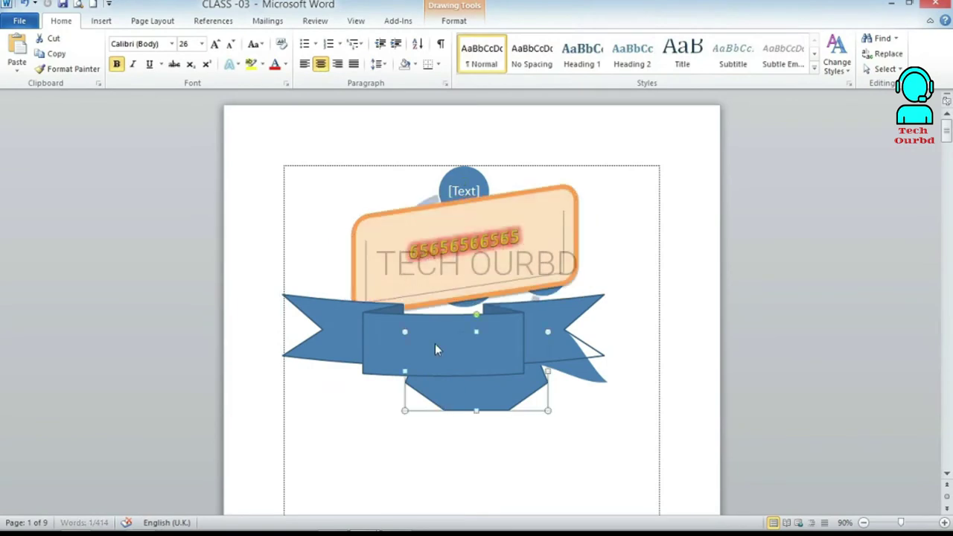
key(Delete)
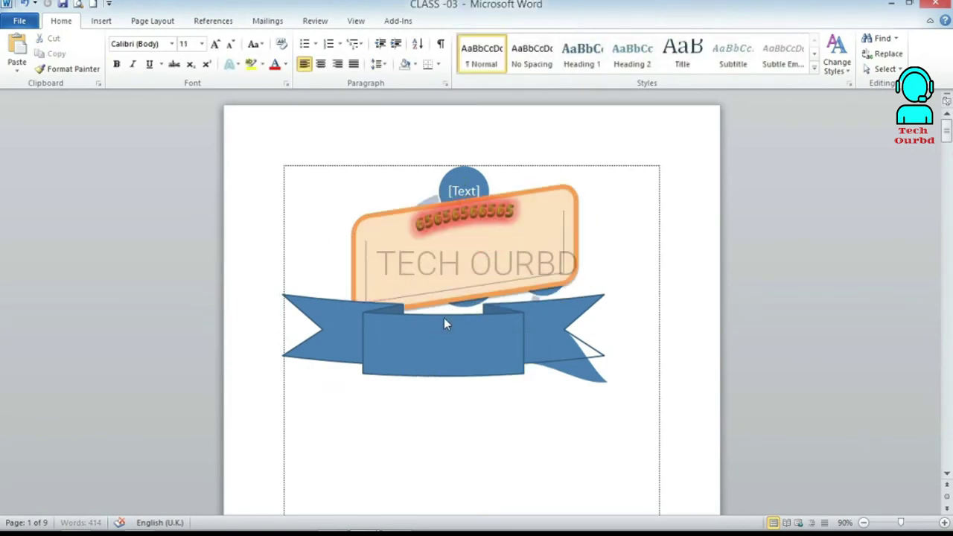
click(424, 349)
key(Delete)
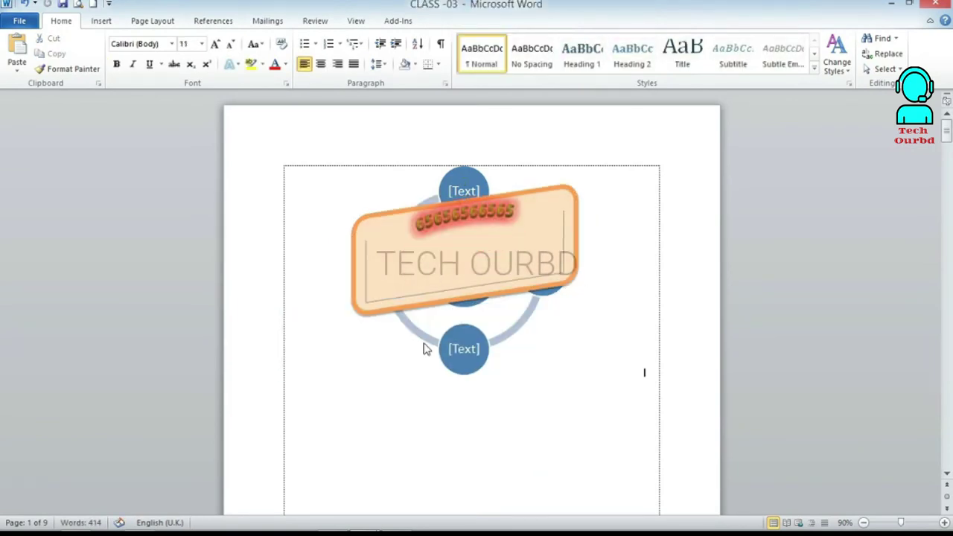
double_click(471, 283)
key(Delete)
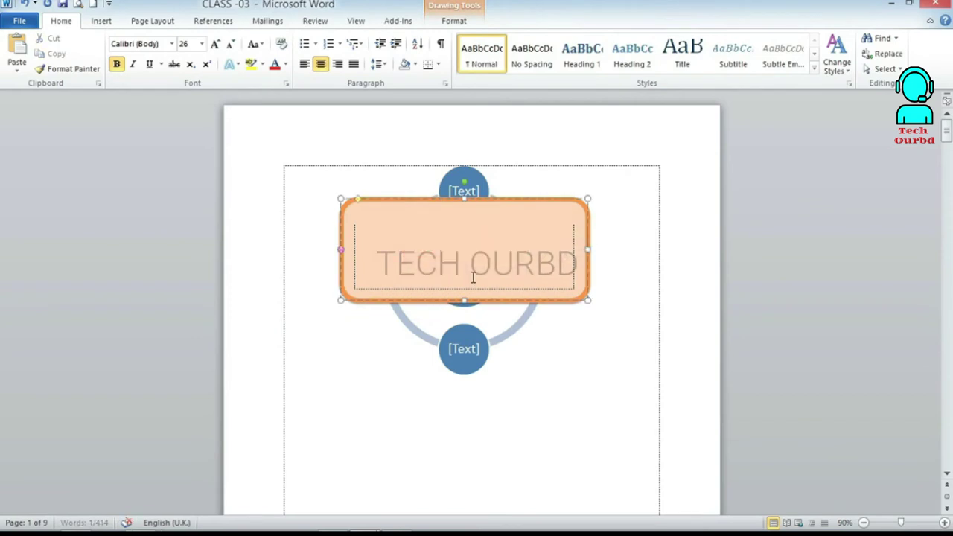
click(445, 301)
Step: Delete the orange banner and select the radial cycle diagram
key(Delete)
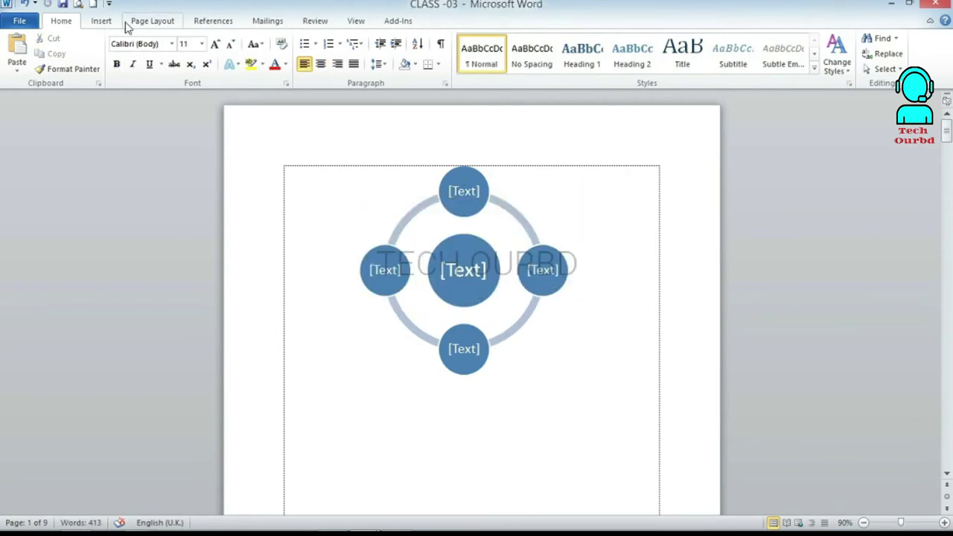
click(101, 21)
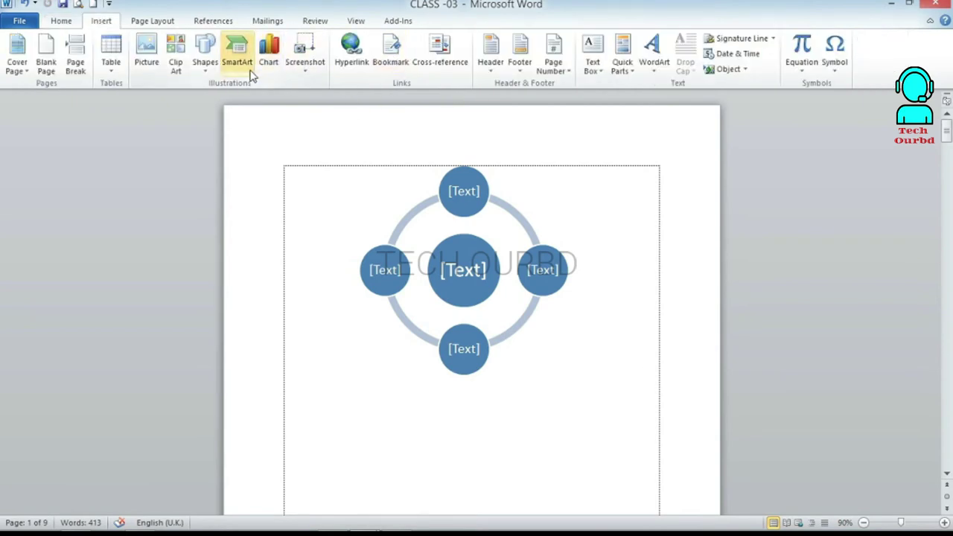
click(483, 258)
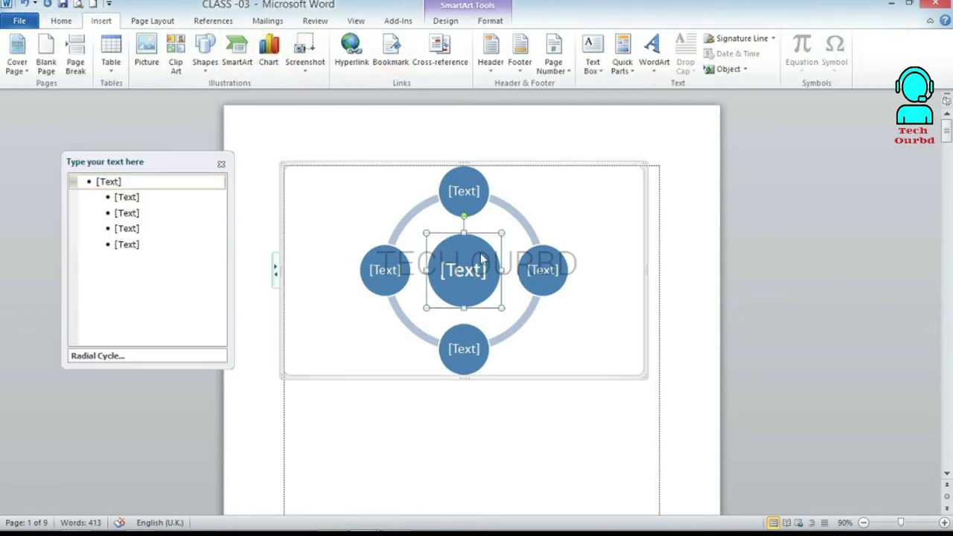
click(518, 219)
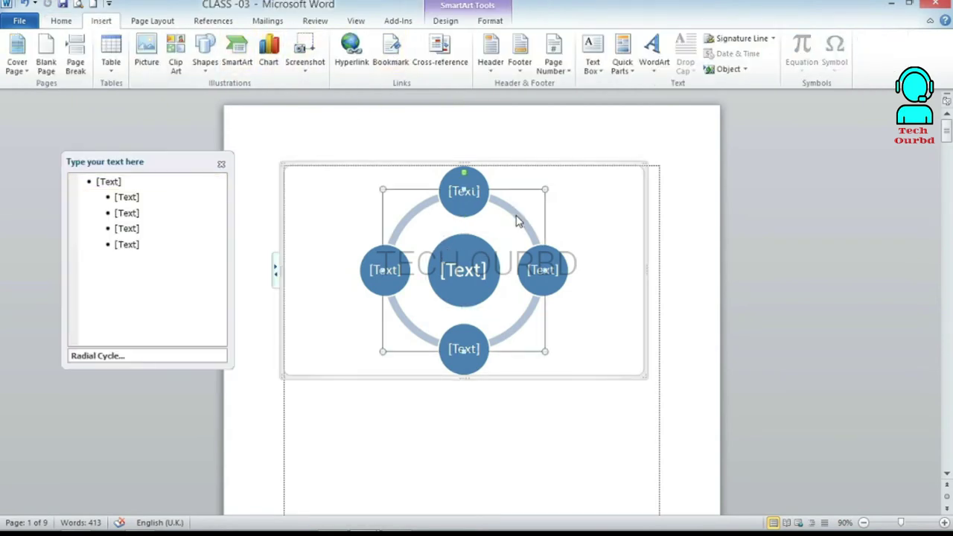
Step: Label the circles 55 on the left, 5 in the centre and 25 at the top
click(393, 276)
text(55)
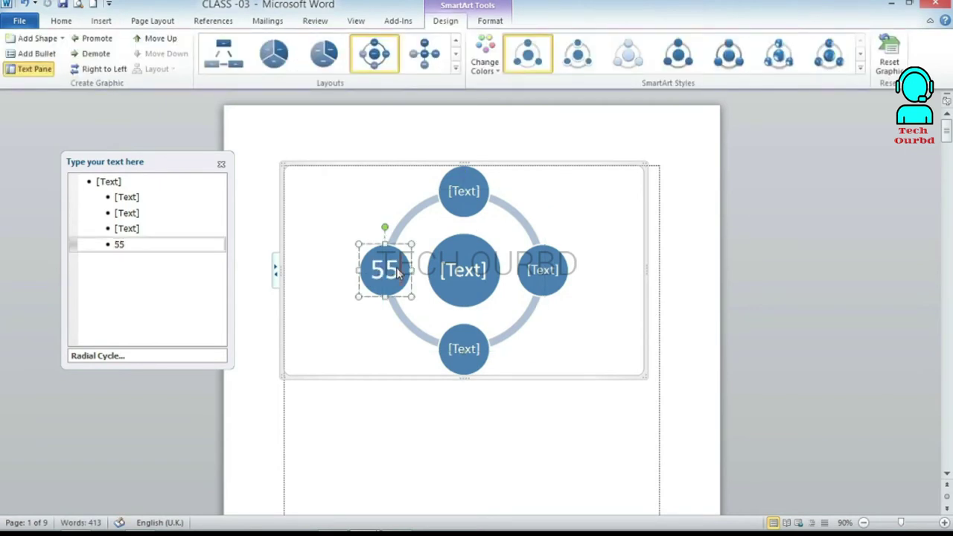
key(Return)
click(463, 285)
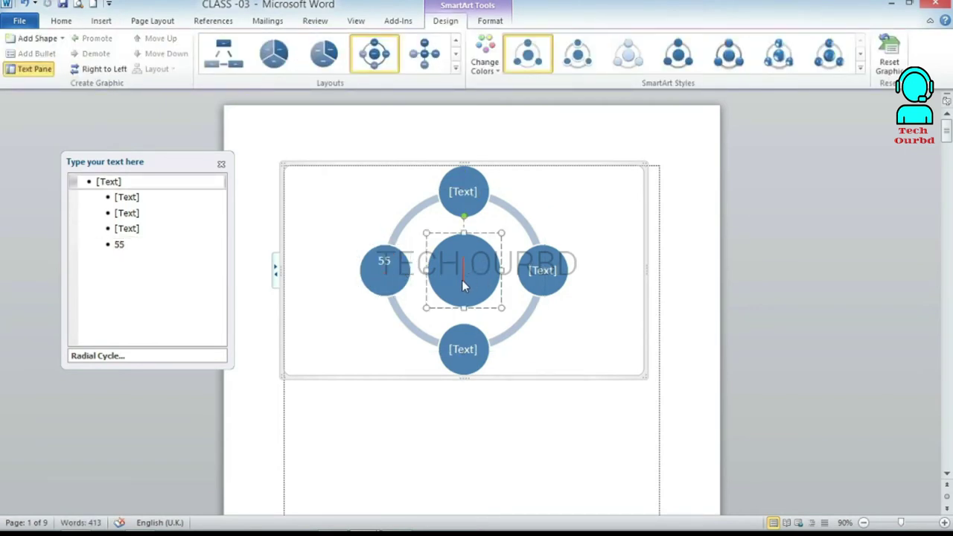
text(5)
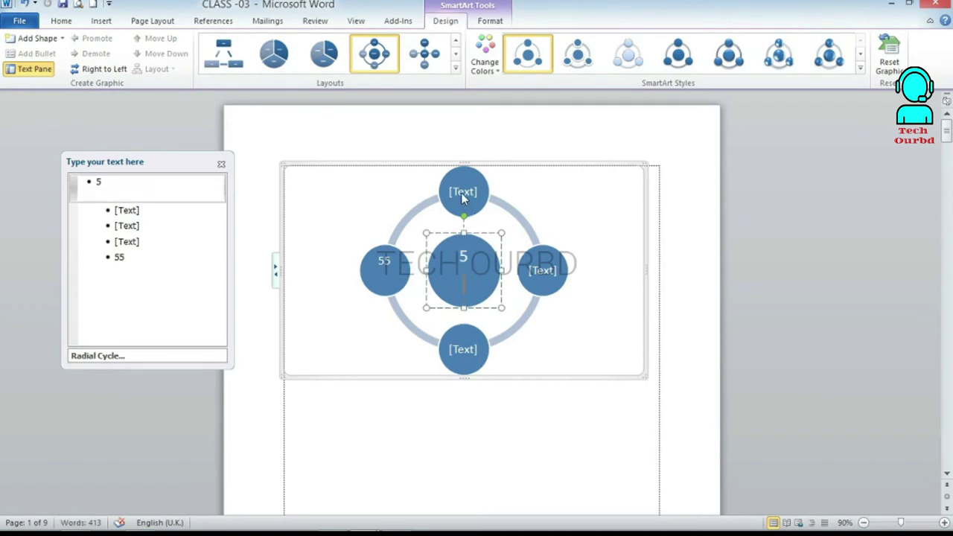
click(466, 215)
text(25)
key(Return)
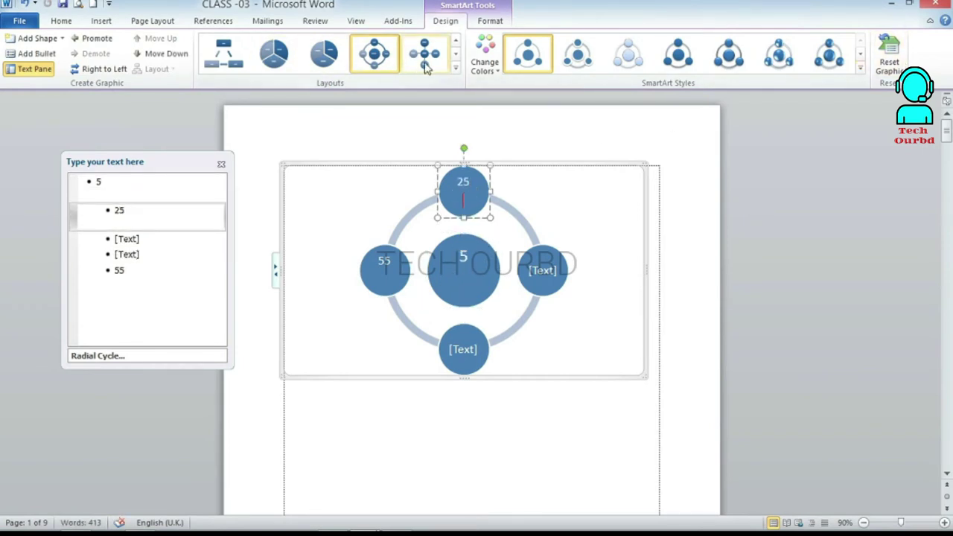
Step: Give the radial cycle a 3-D SmartArt style and the first Colorful colour scheme
click(455, 68)
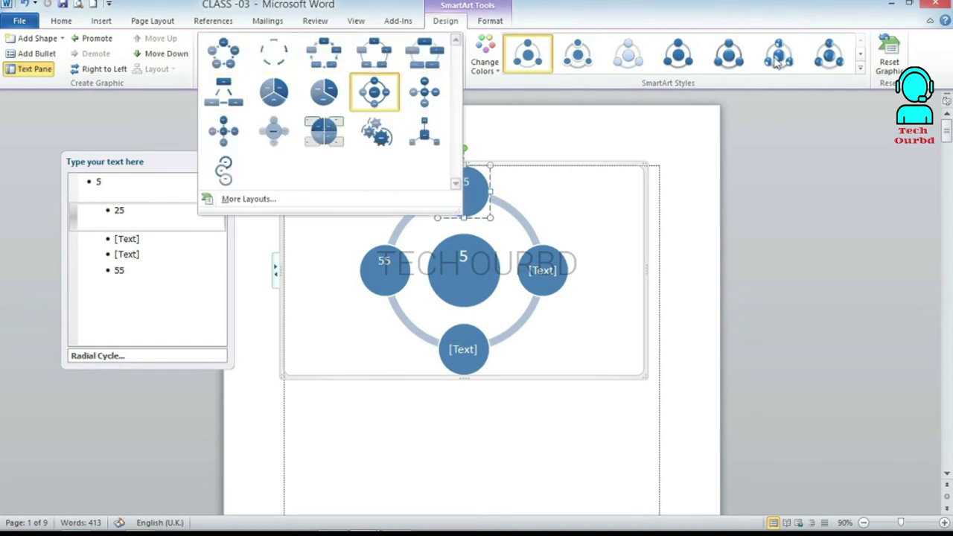
click(861, 73)
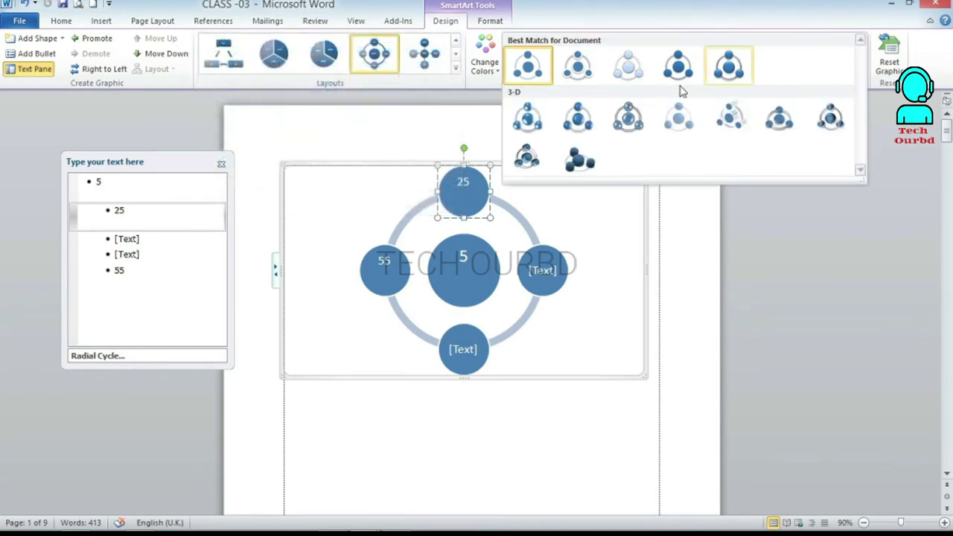
click(580, 158)
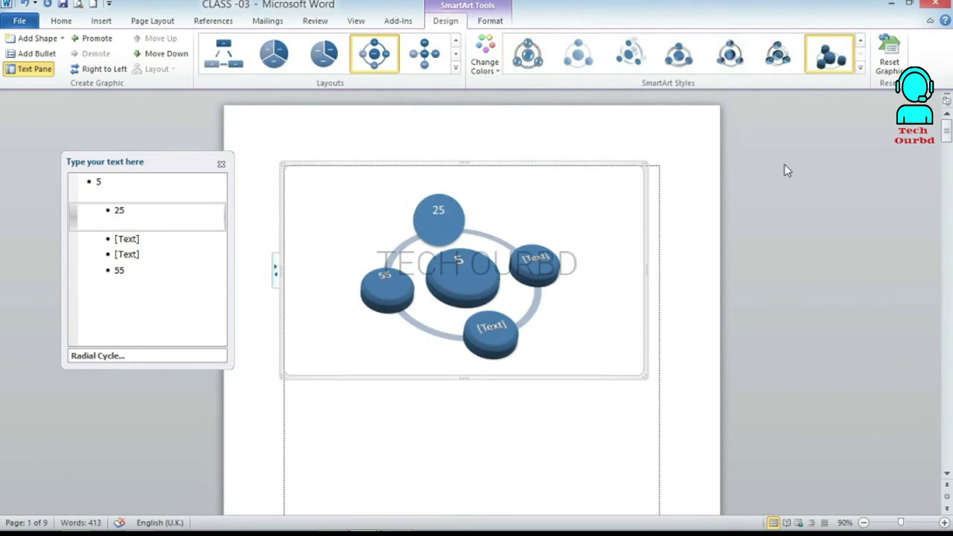
click(486, 74)
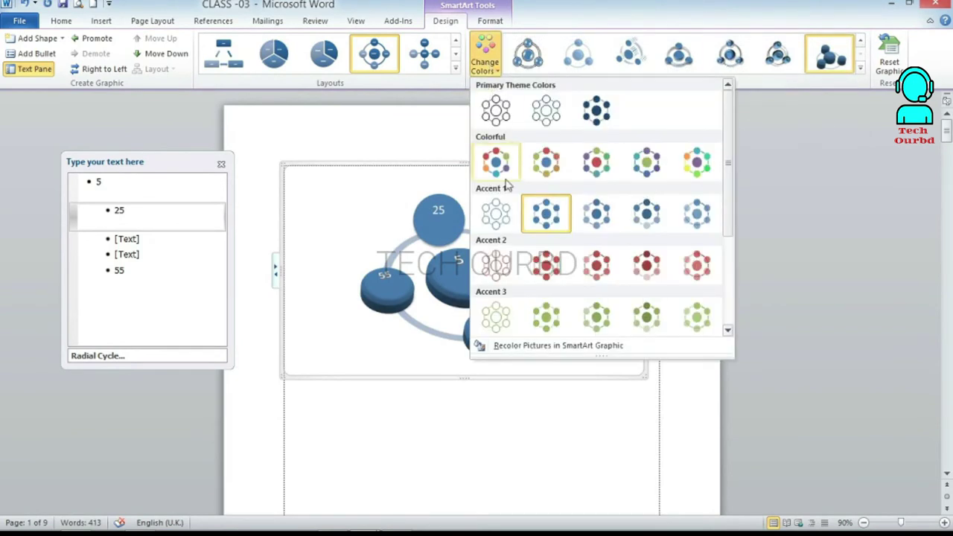
click(496, 160)
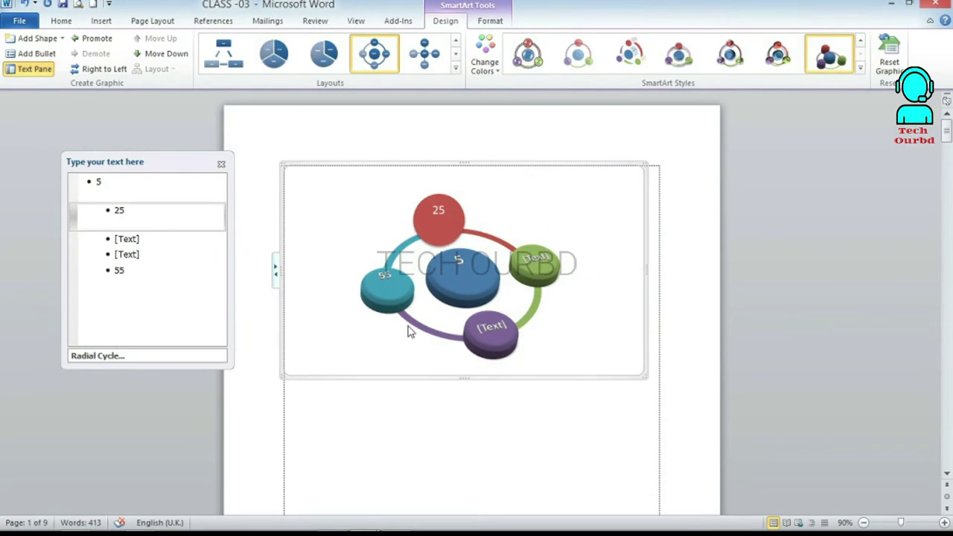
click(110, 22)
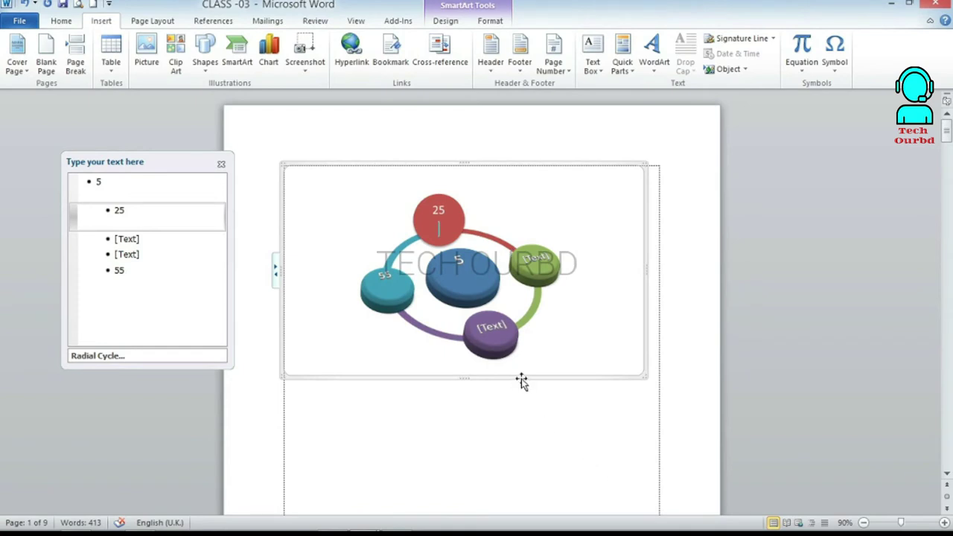
Step: Stretch the Radial Cycle diagram taller, browse charts without inserting one, then show Screenshot options
drag(465, 376, 468, 435)
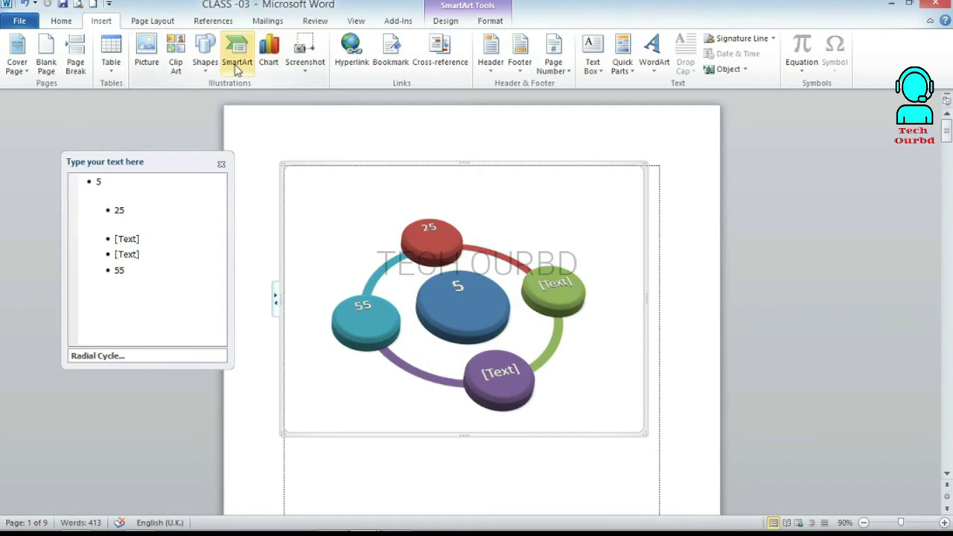
click(268, 66)
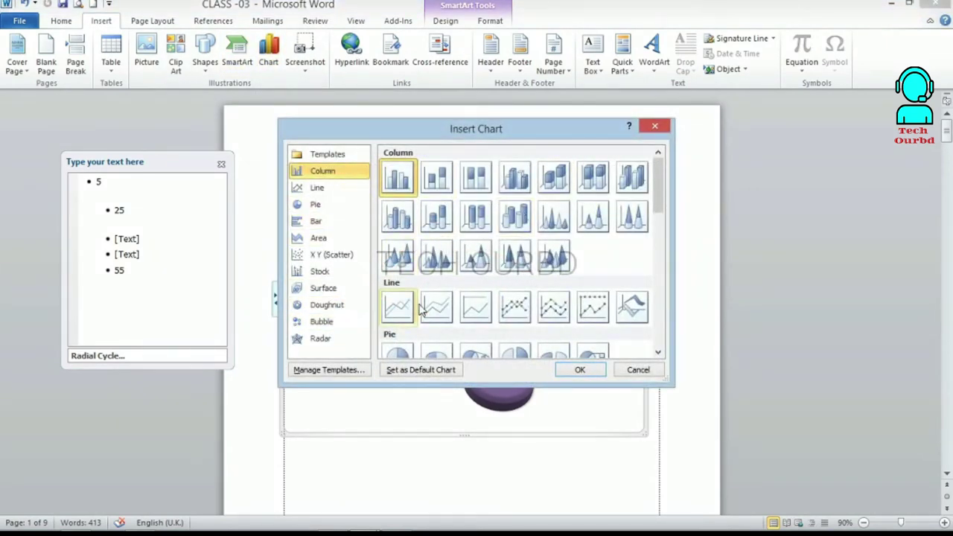
scroll(519, 289, down, 10)
scroll(519, 289, up, 10)
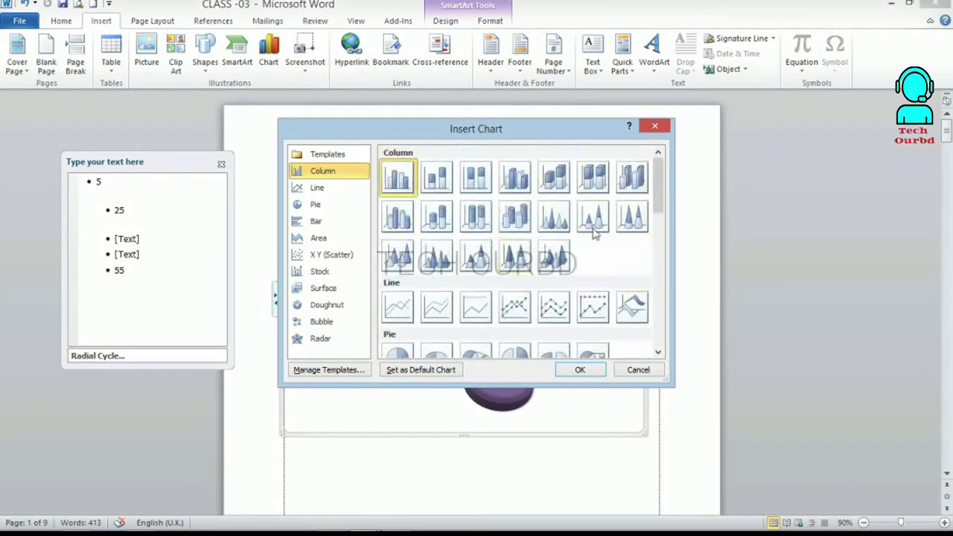
click(665, 130)
click(308, 71)
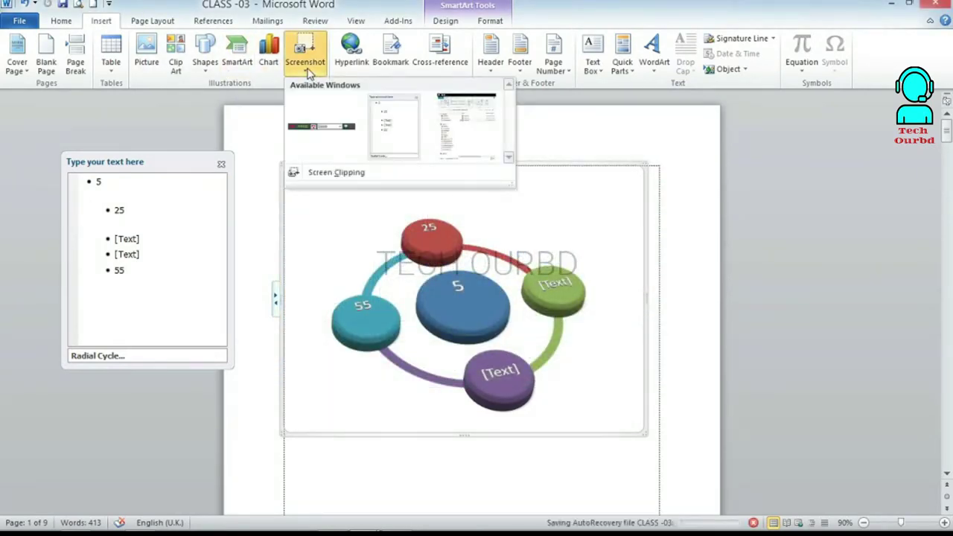
Step: Insert a Screen Clipping of the desktop's left strip, then delete that picture
click(321, 173)
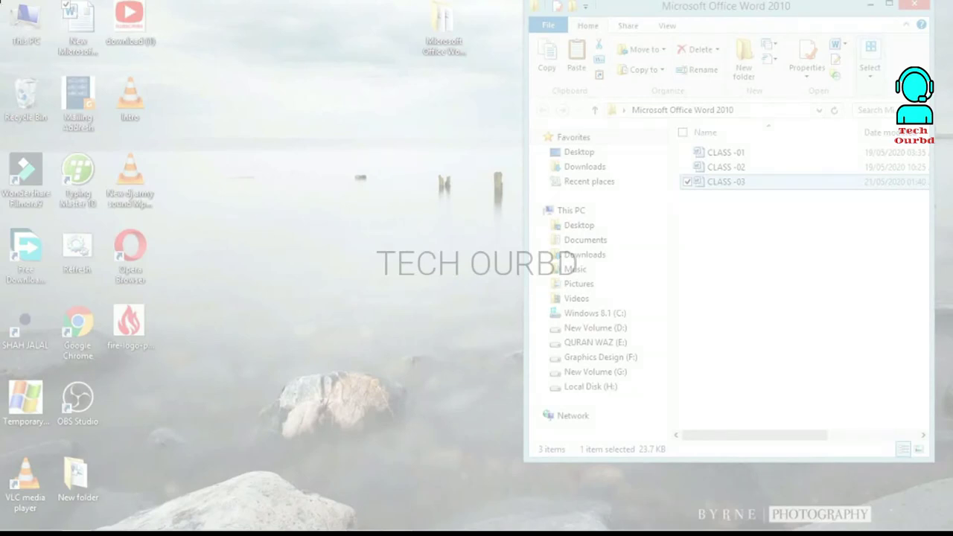
drag(0, 1, 190, 530)
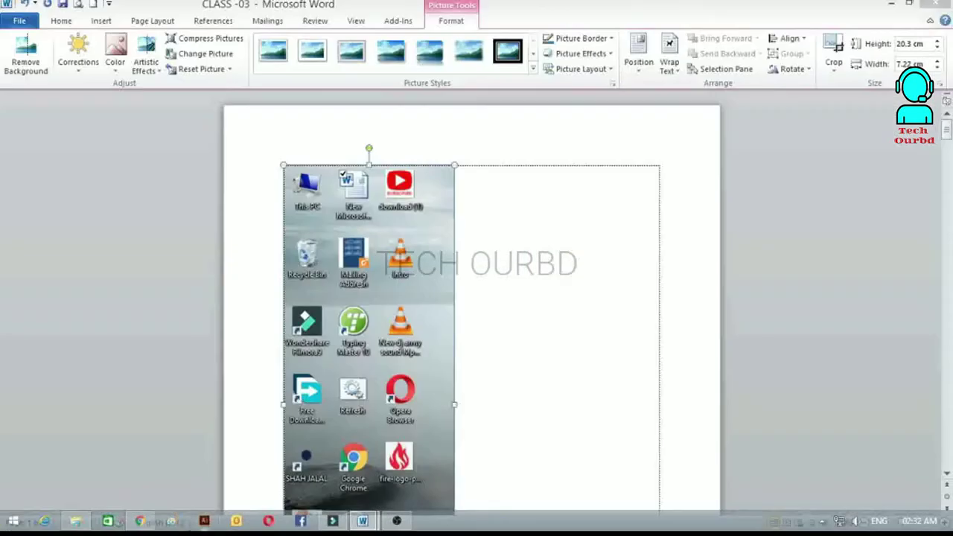
scroll(492, 393, down, 3)
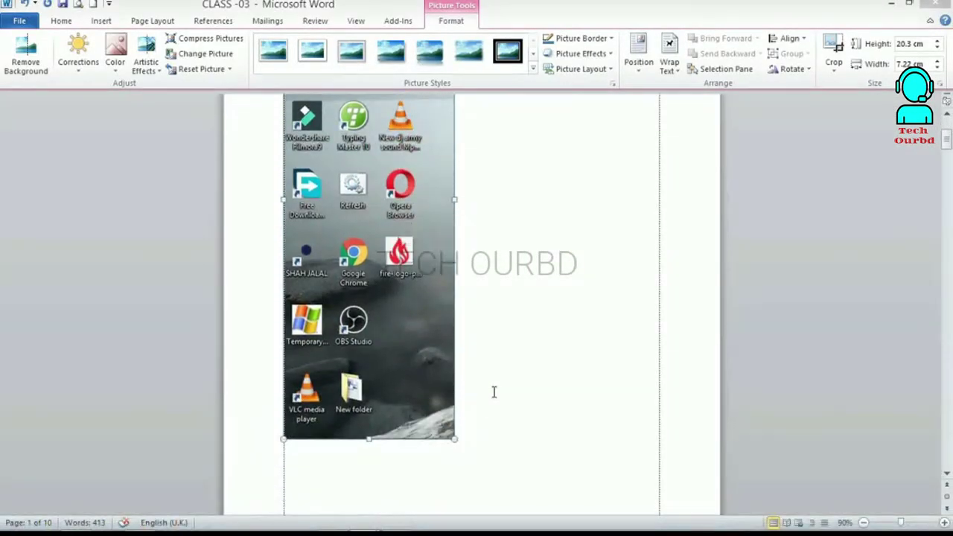
key(Delete)
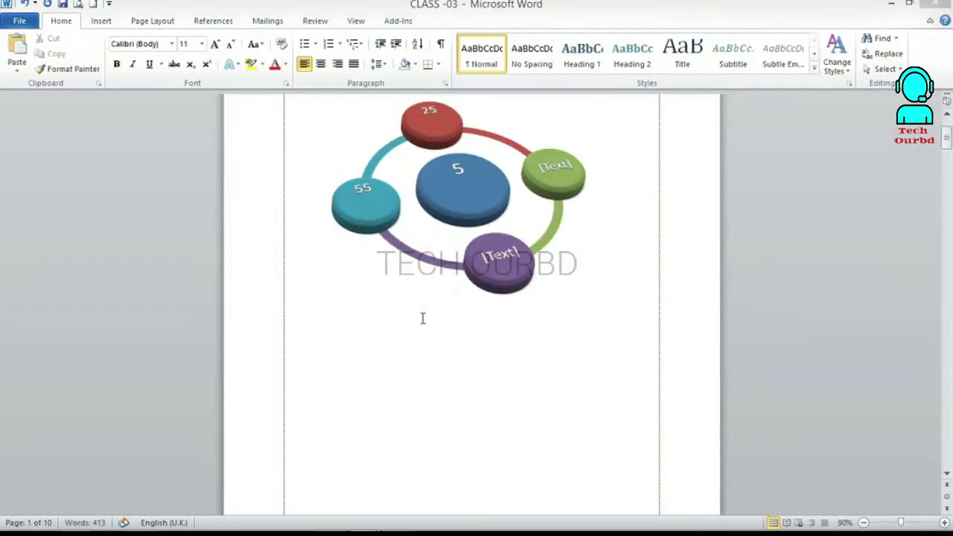
Step: Delete the centre 5 and 25 nodes, then the whole Radial Cycle diagram
click(468, 207)
key(Delete)
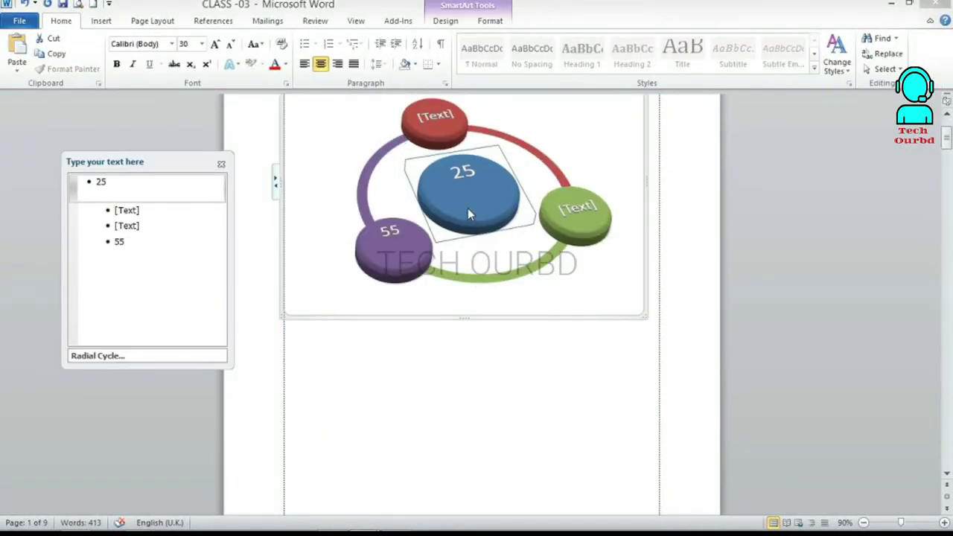
key(Delete)
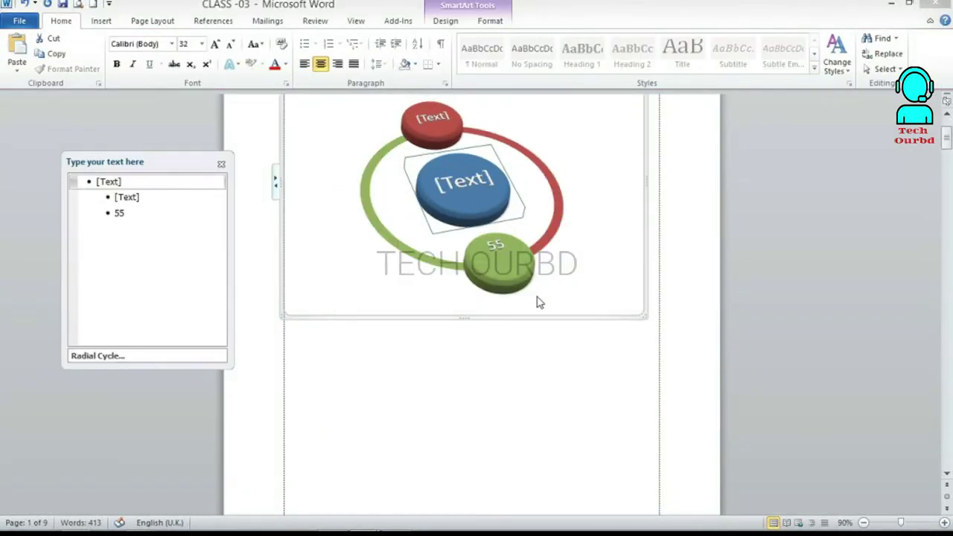
key(Delete)
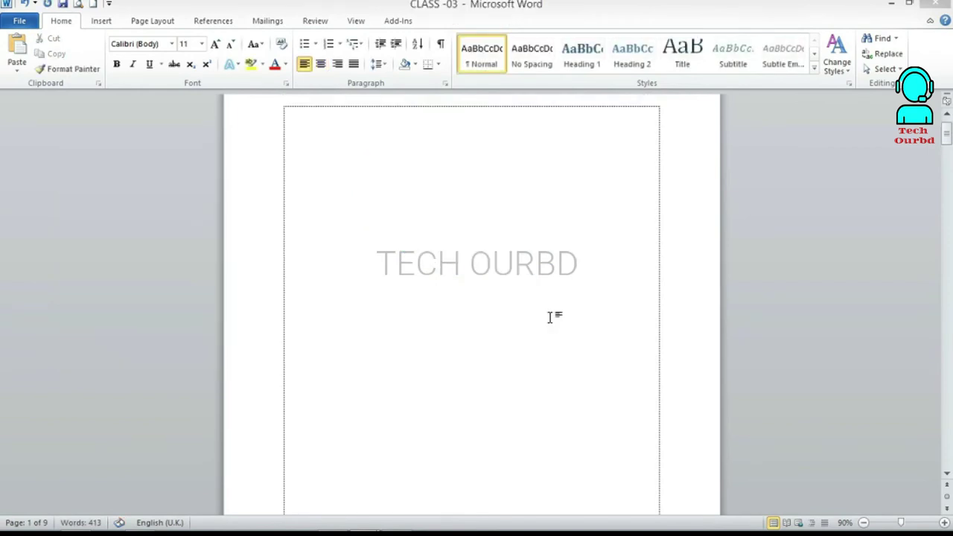
click(112, 27)
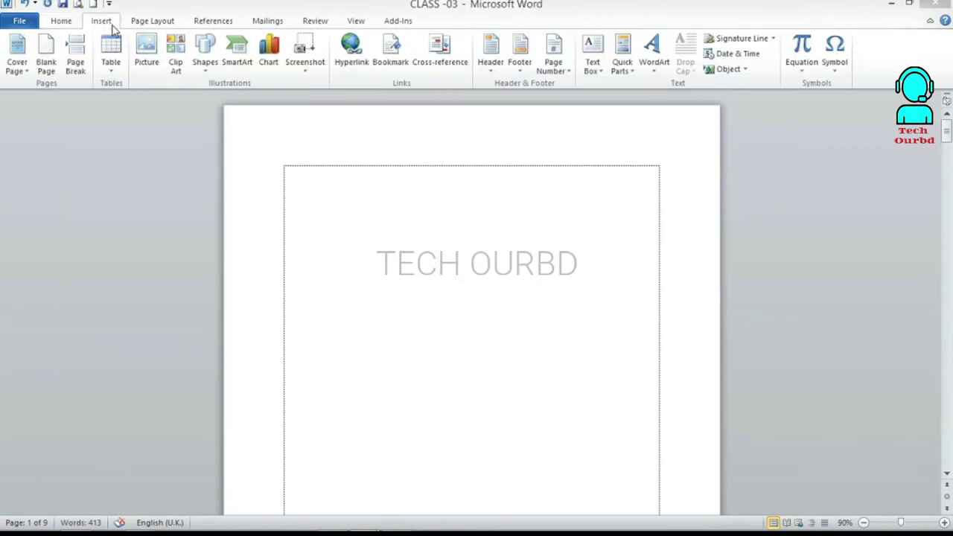
click(313, 67)
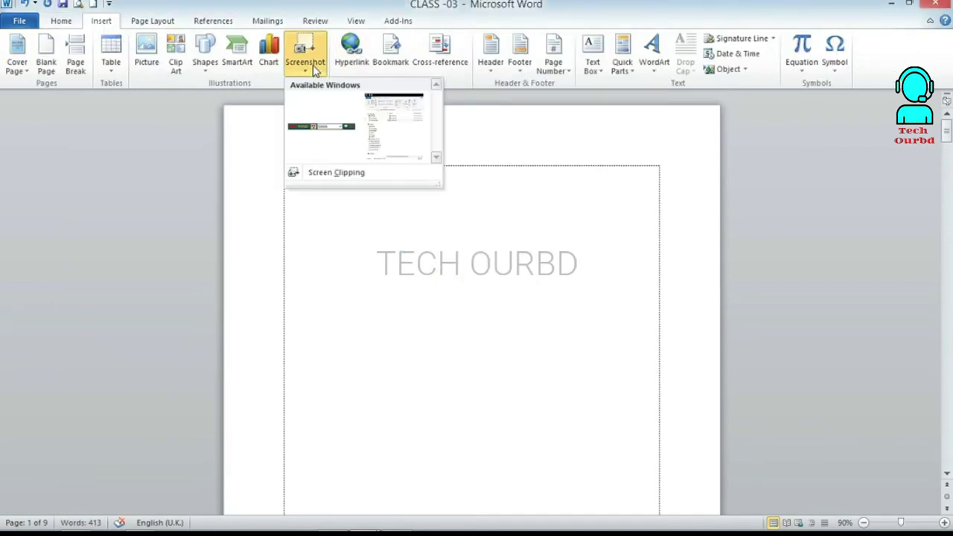
click(332, 176)
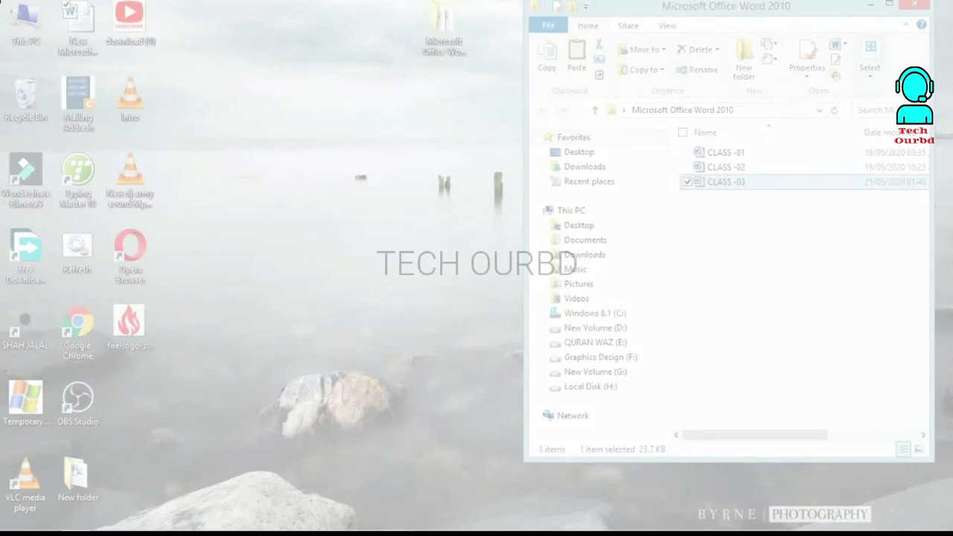
drag(1, 1, 492, 530)
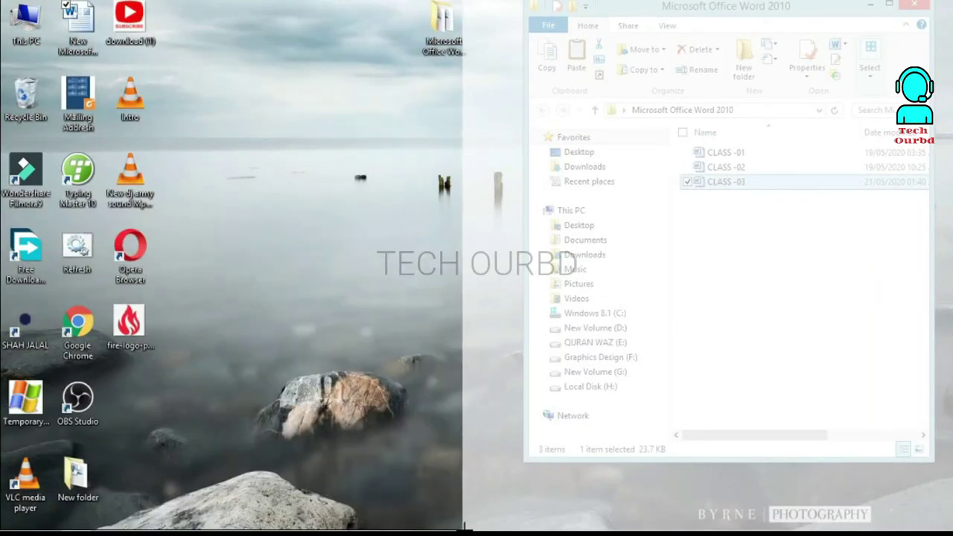
drag(491, 530, 506, 530)
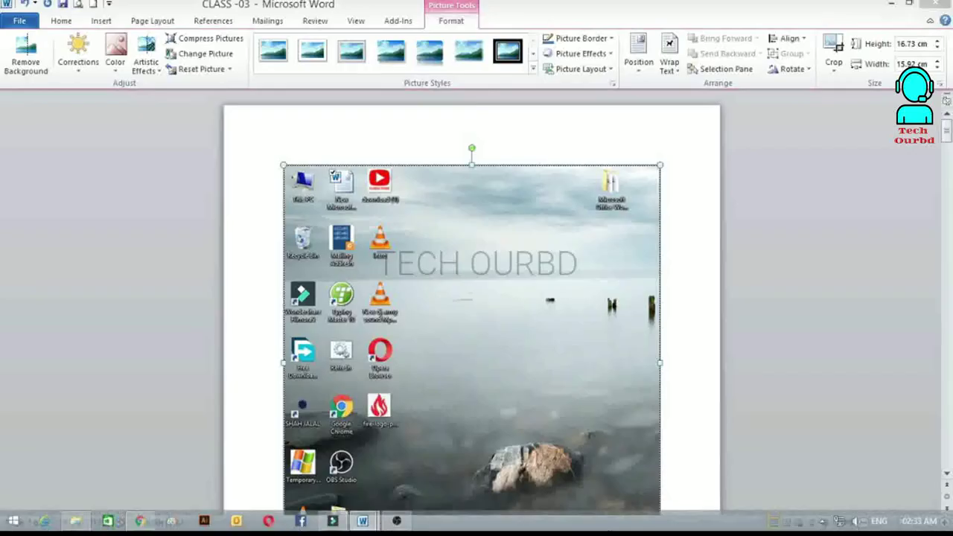
scroll(469, 354, down, 5)
scroll(471, 349, up, 3)
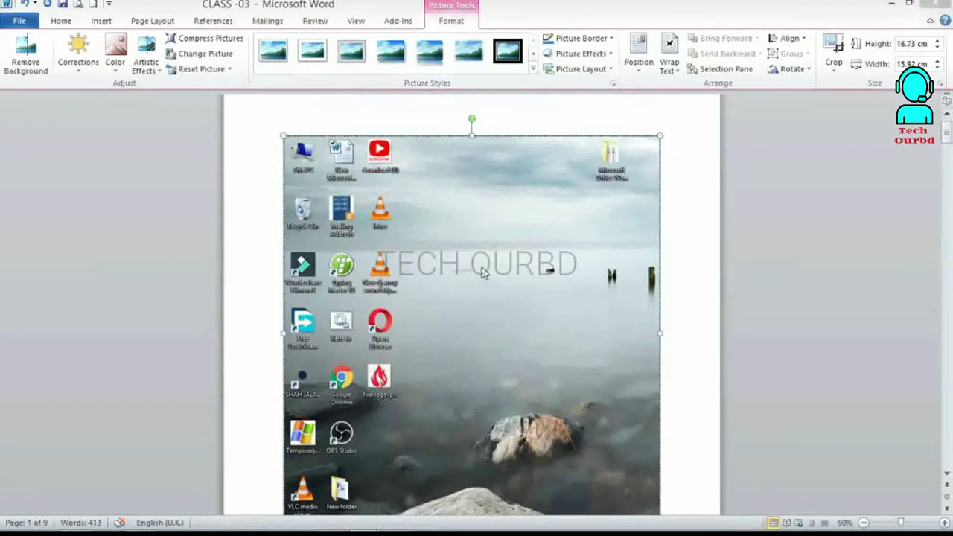
key(Delete)
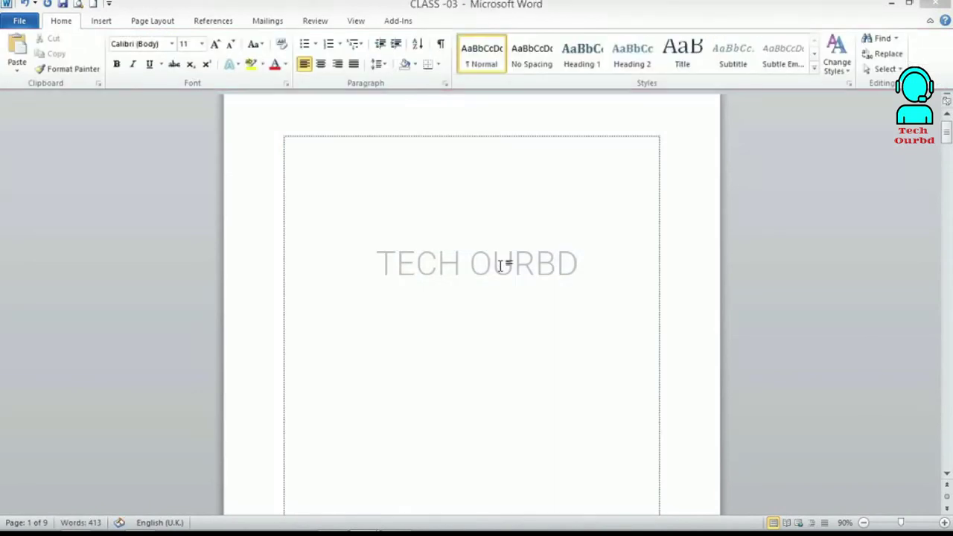
Step: Browse the built-in Header and Footer design galleries on the Insert tab without inserting
click(99, 22)
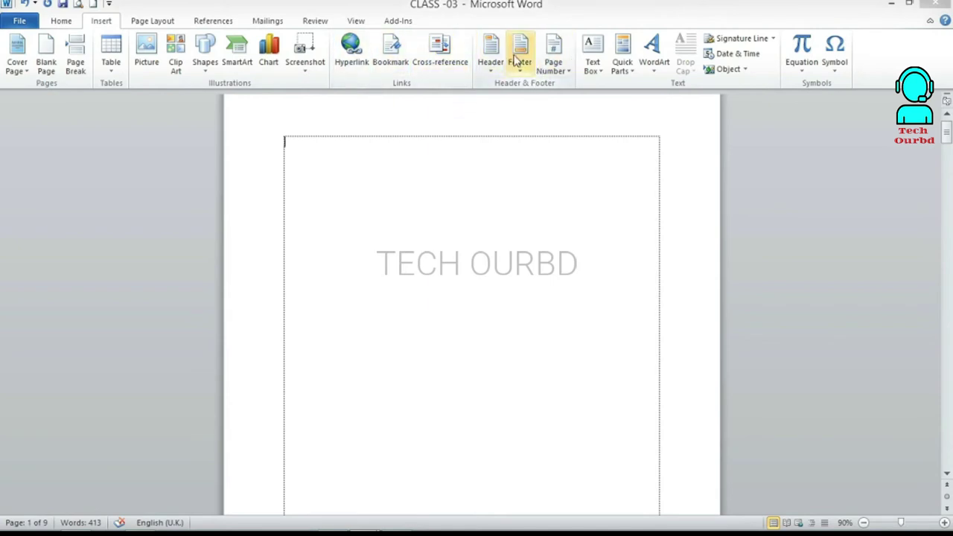
click(491, 59)
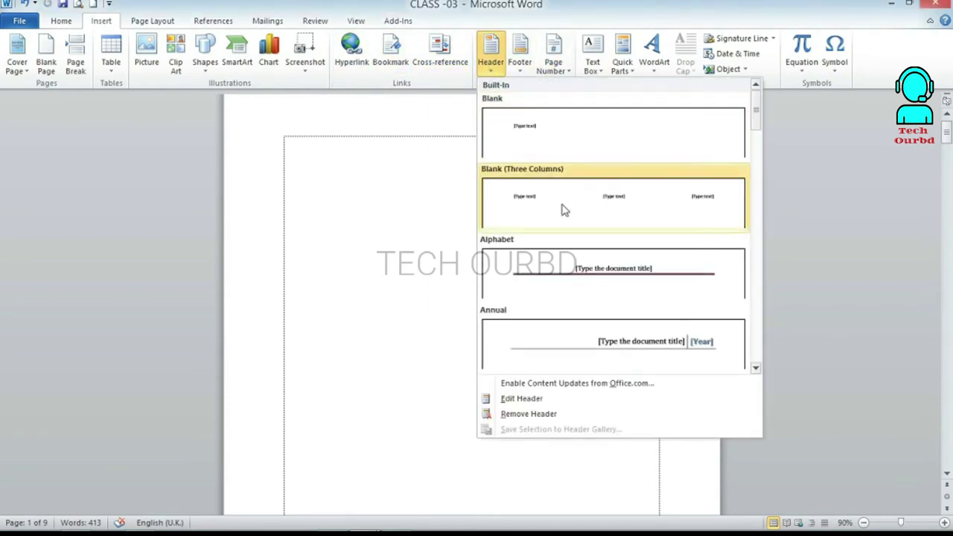
scroll(605, 346, down, 3)
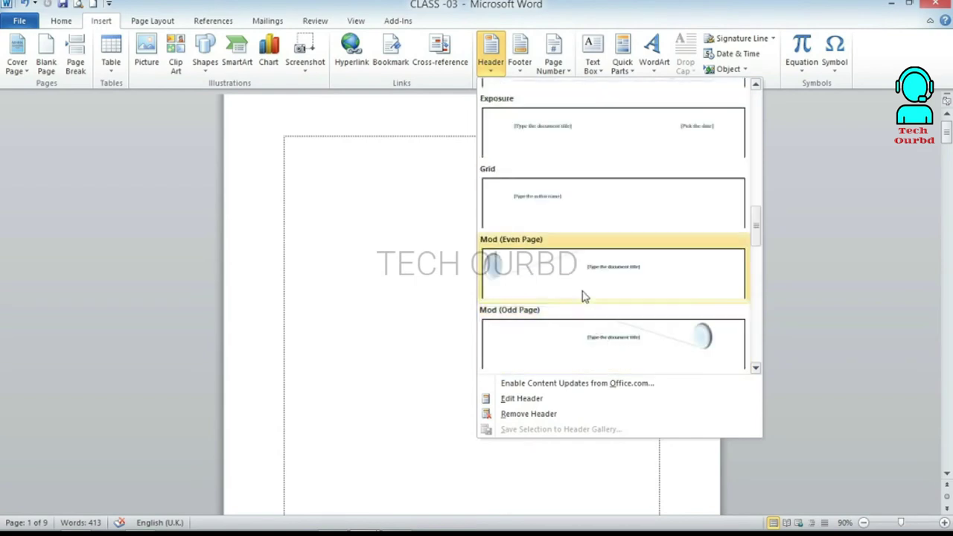
scroll(566, 260, up, 5)
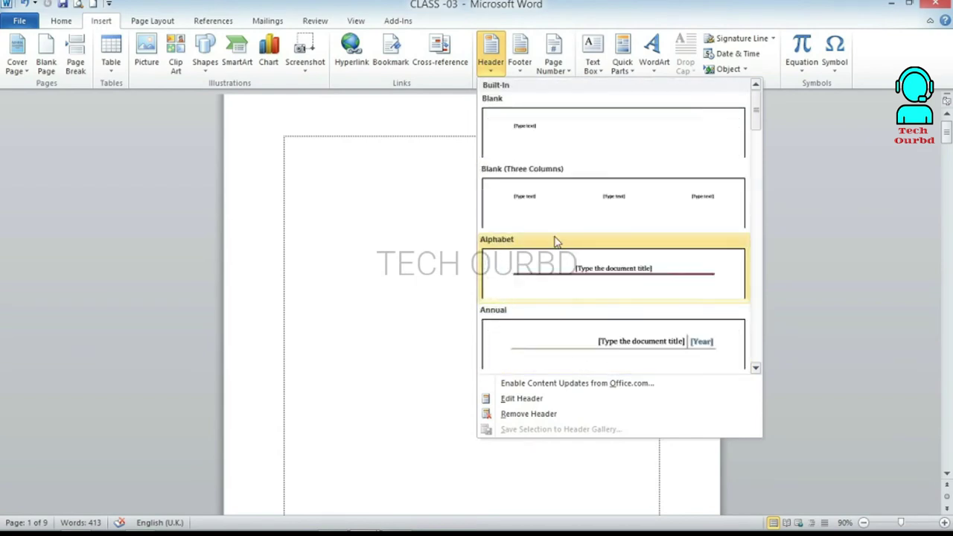
click(521, 49)
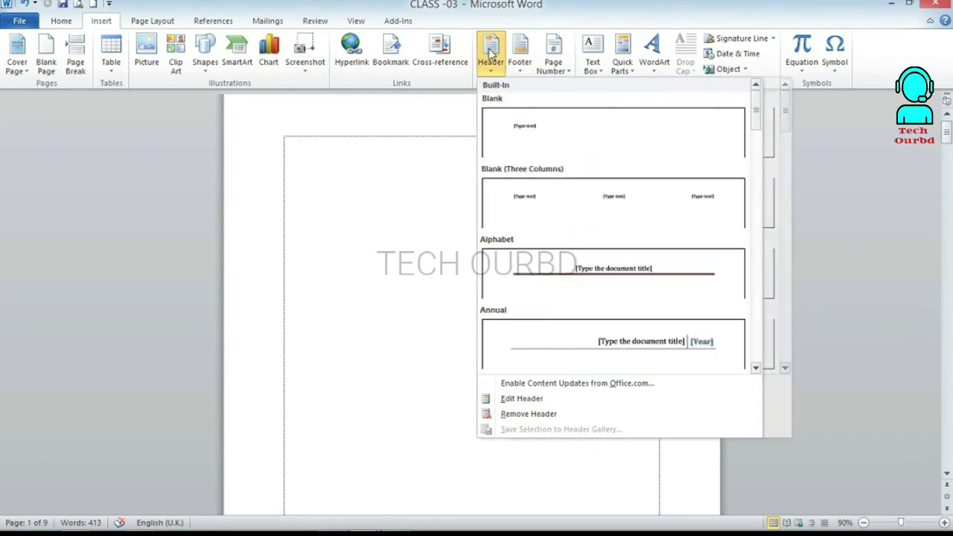
click(512, 6)
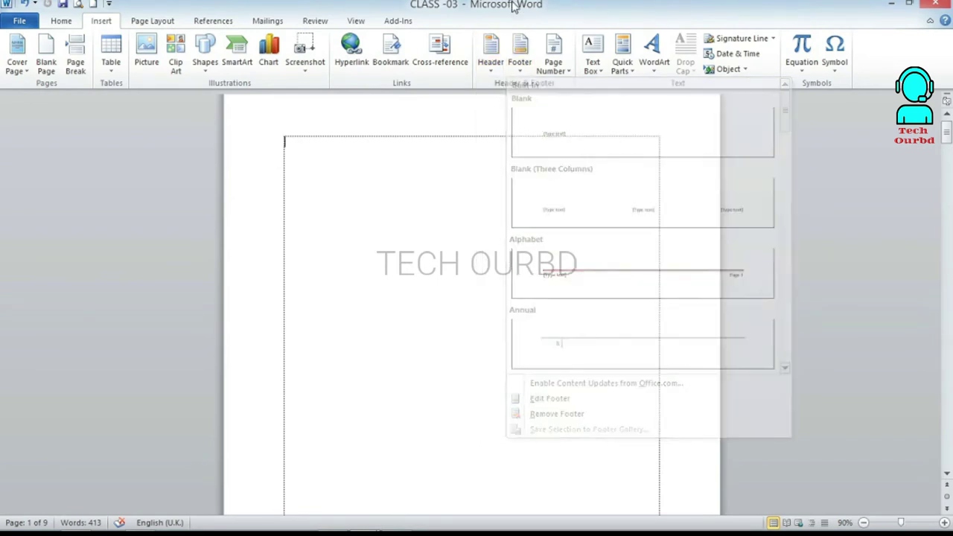
Step: Show the Page Number Top of Page styles, such as Plain Number 1–3
click(552, 65)
mouse_move(570, 88)
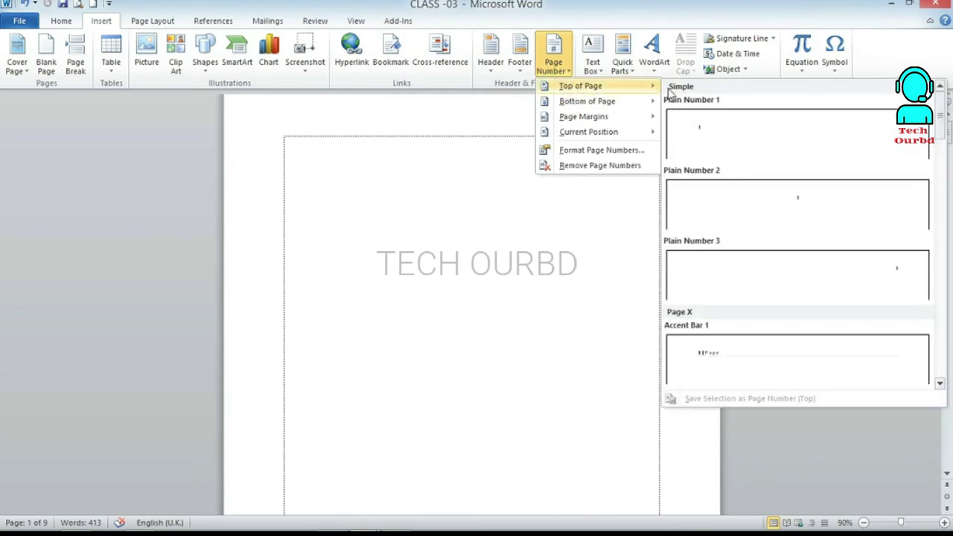
click(552, 67)
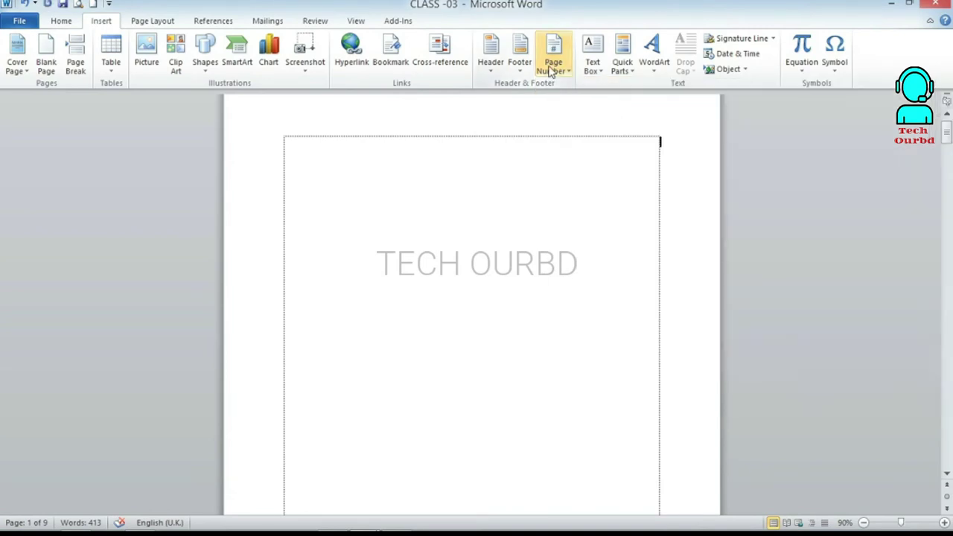
click(551, 69)
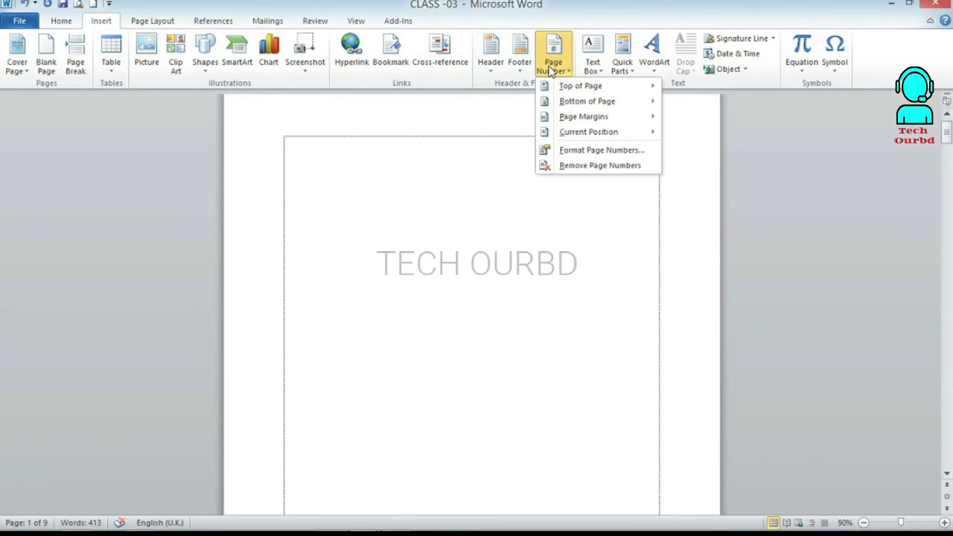
mouse_move(565, 89)
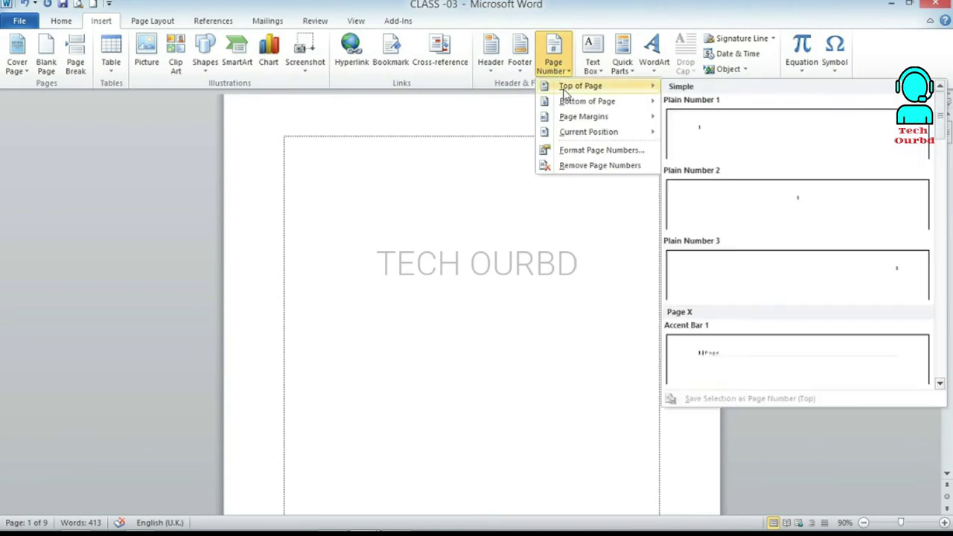
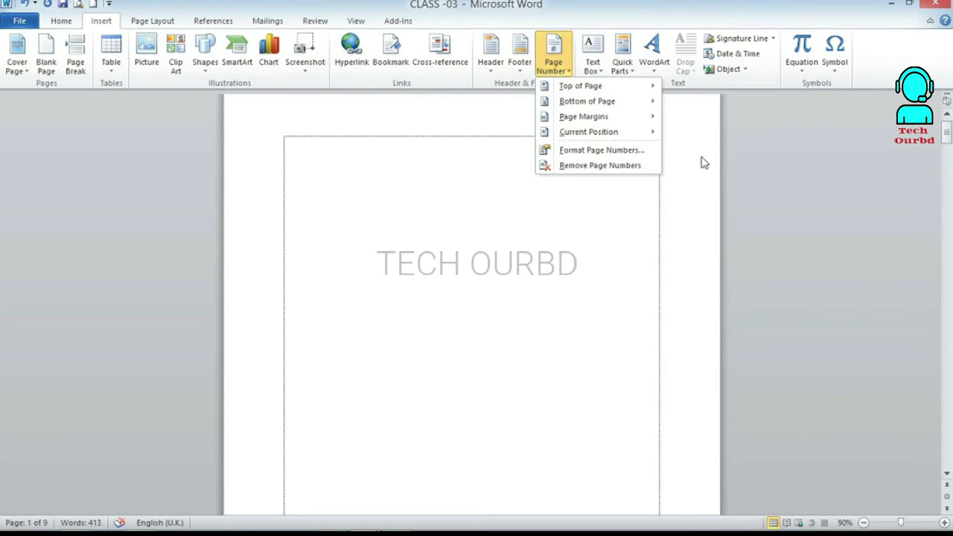
Step: Add a plain page number at the top of the page and close the header
mouse_move(581, 86)
click(798, 134)
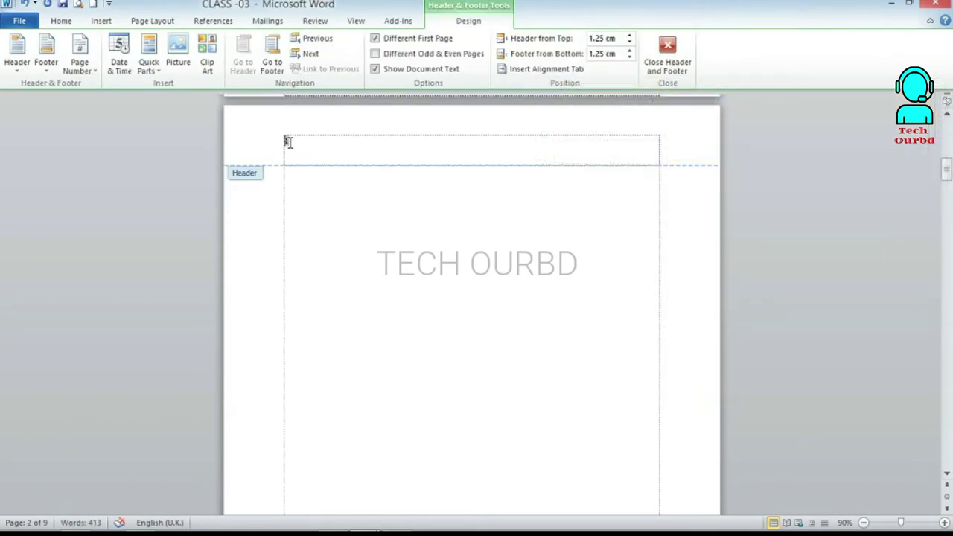
click(667, 58)
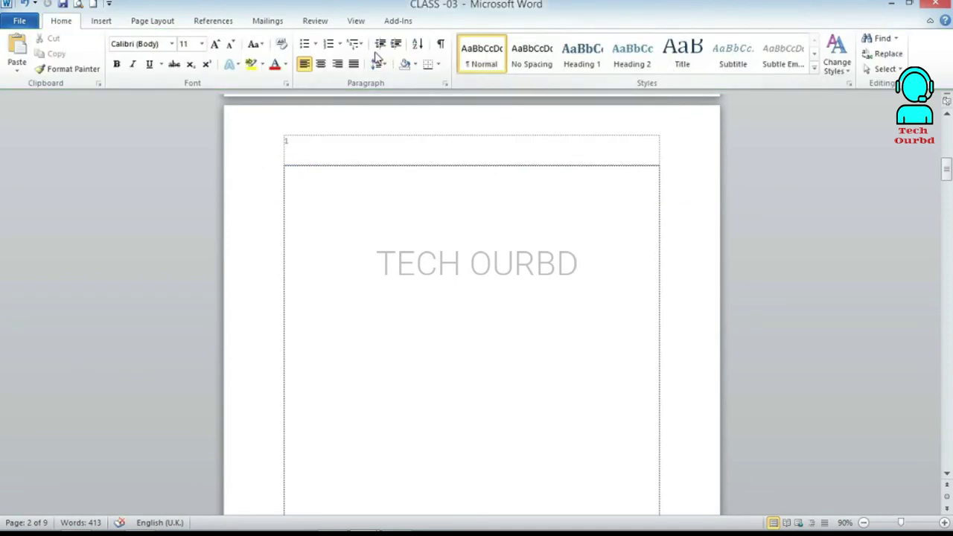
Step: Insert the Accent Bar 2 'Page | 1' number at the top of the page and leave the header
click(101, 21)
click(554, 64)
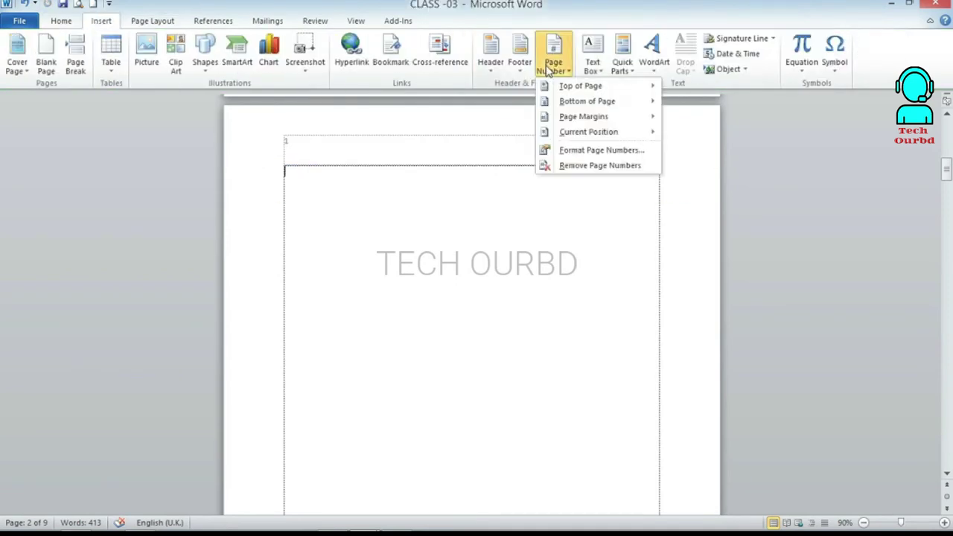
mouse_move(589, 86)
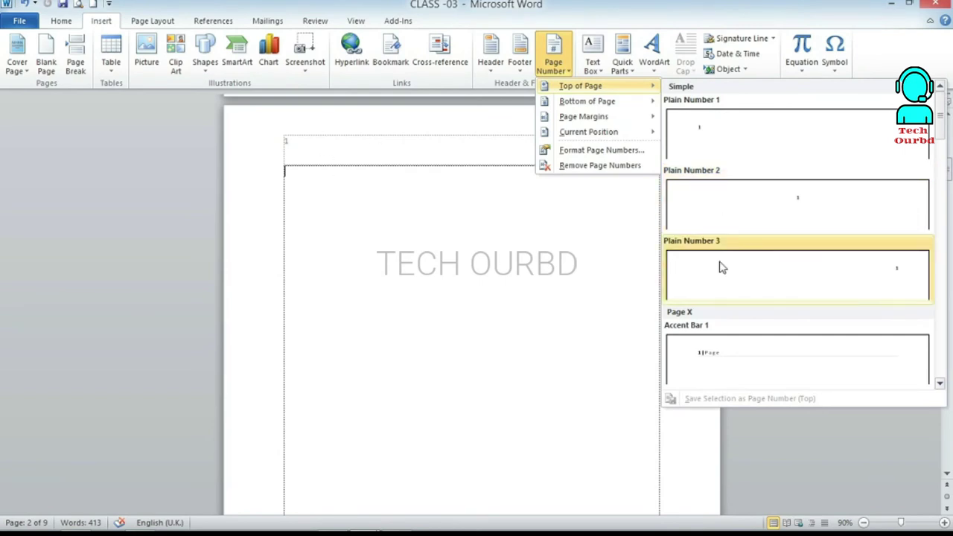
scroll(715, 313, down, 3)
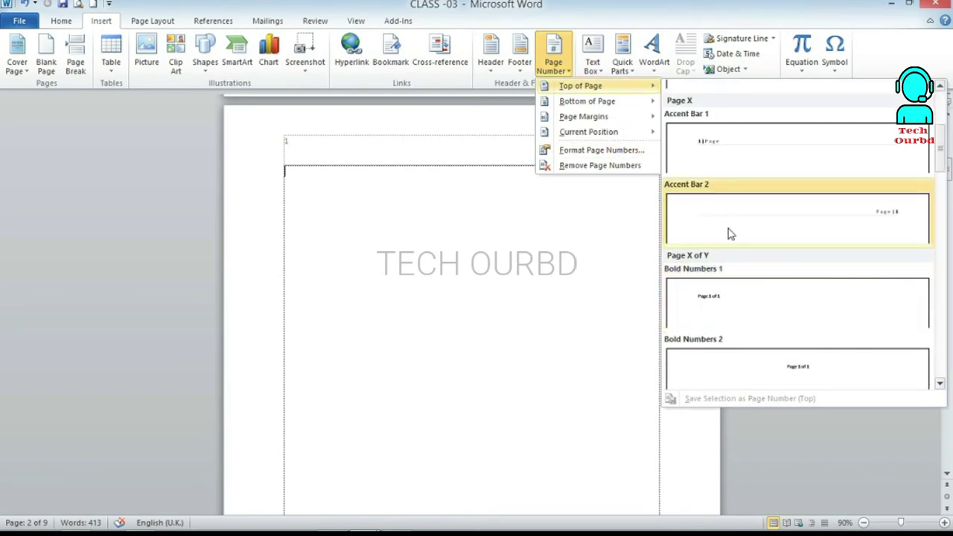
click(897, 224)
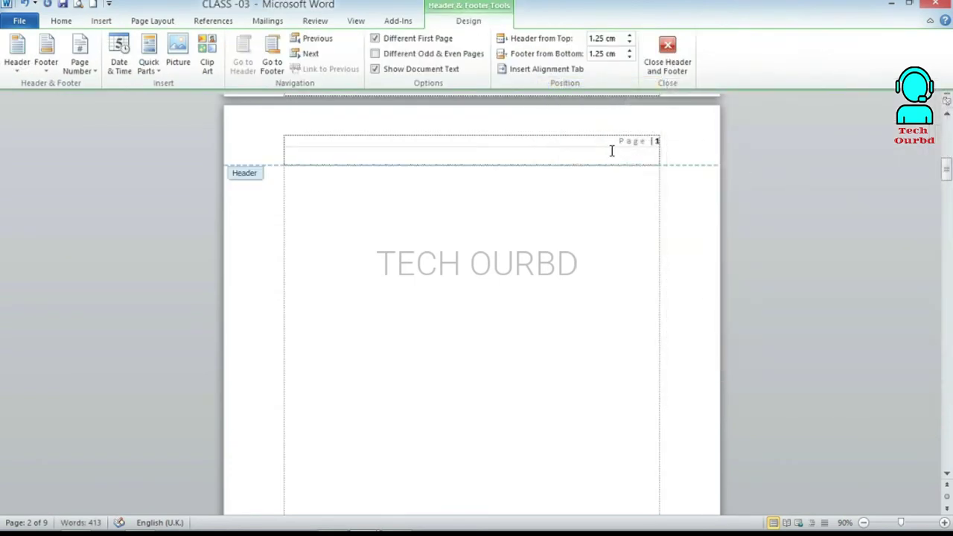
double_click(499, 245)
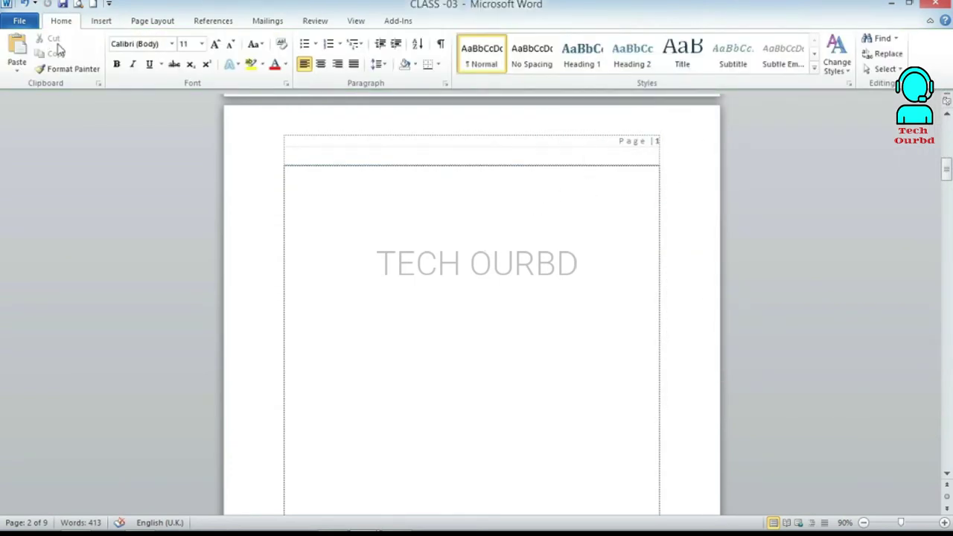
Step: Check the Accent Bar 2 page number in the print preview
click(78, 5)
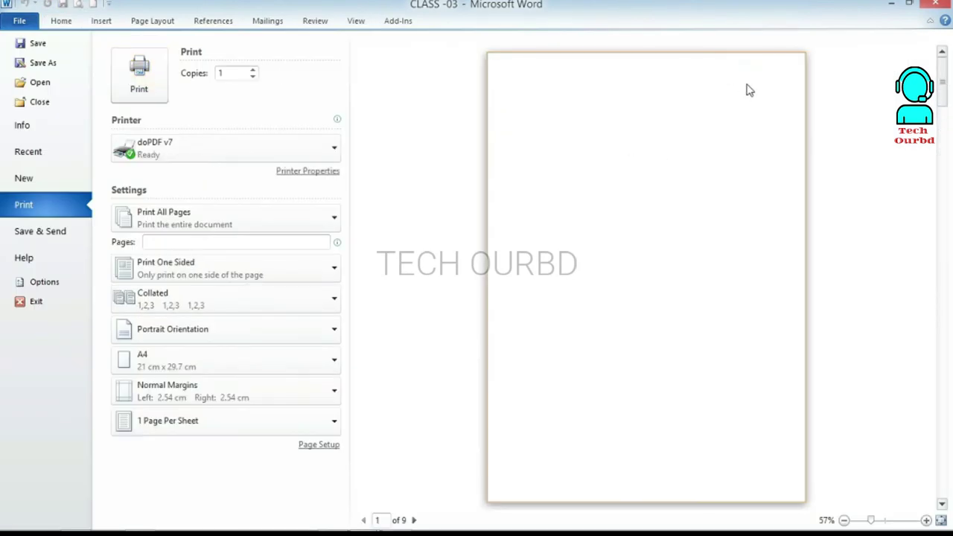
click(61, 20)
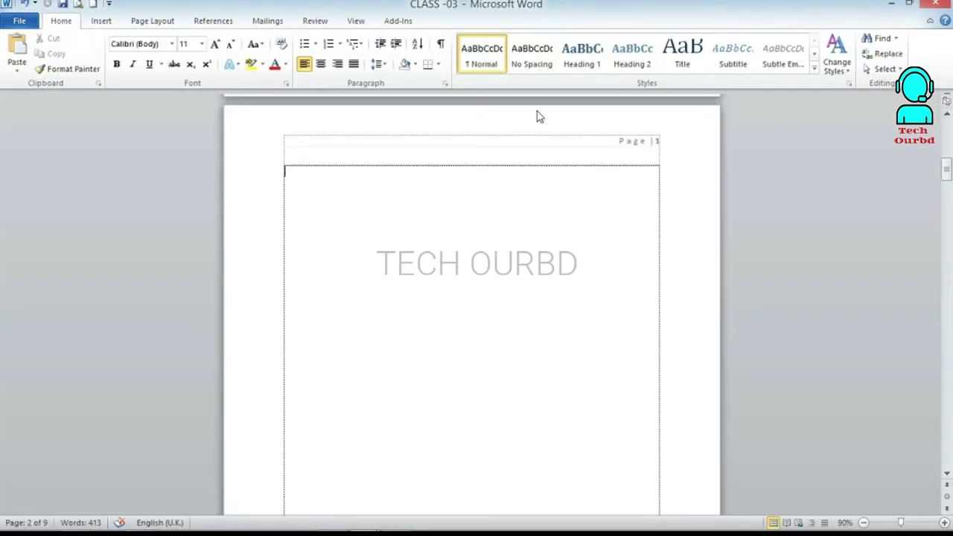
click(102, 21)
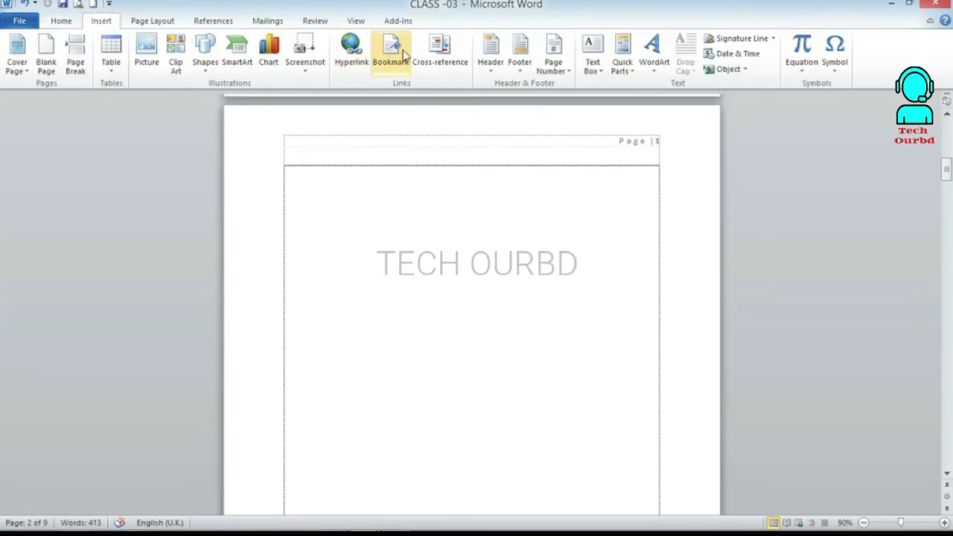
Step: Browse the page number styles and add a Thick Line page number in the footer
click(553, 65)
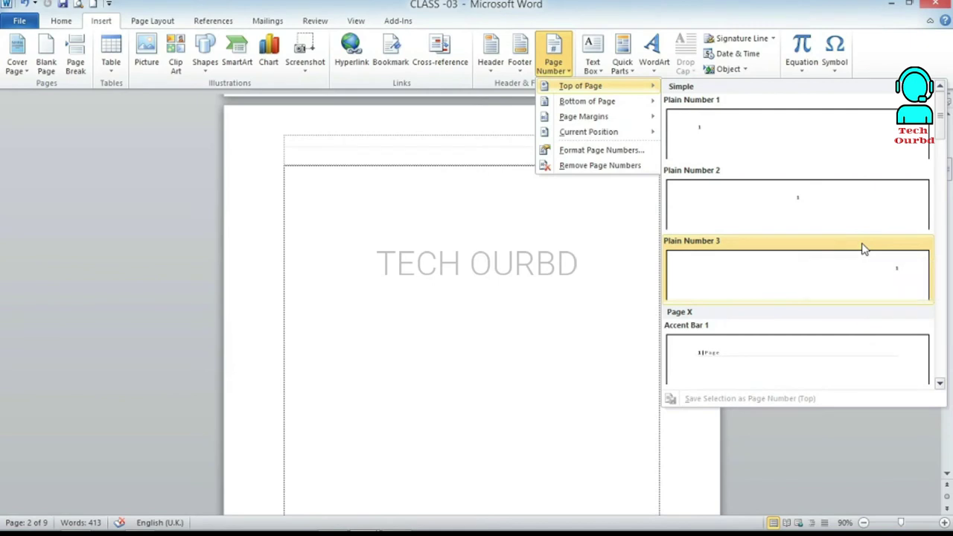
scroll(814, 303, down, 5)
scroll(809, 159, down, 3)
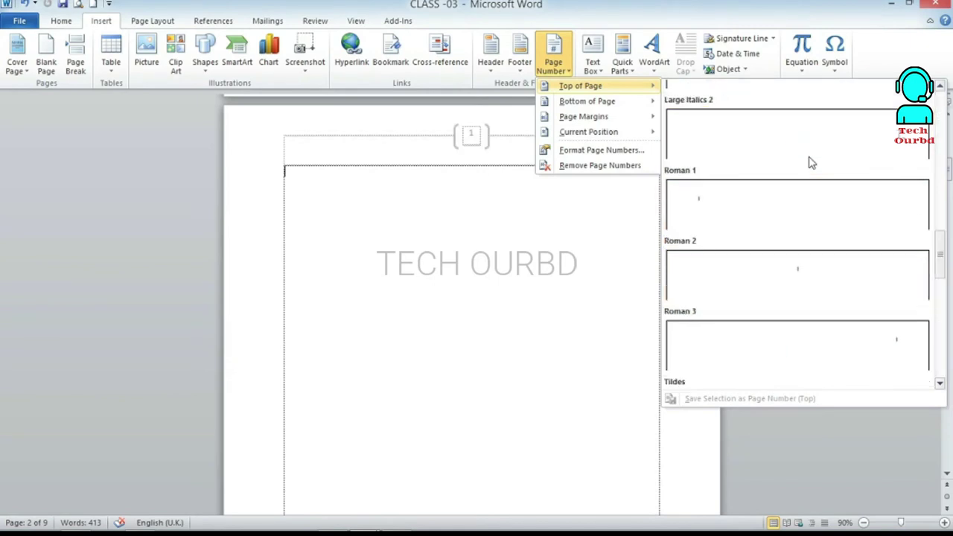
scroll(812, 162, up, 2)
scroll(812, 163, up, 10)
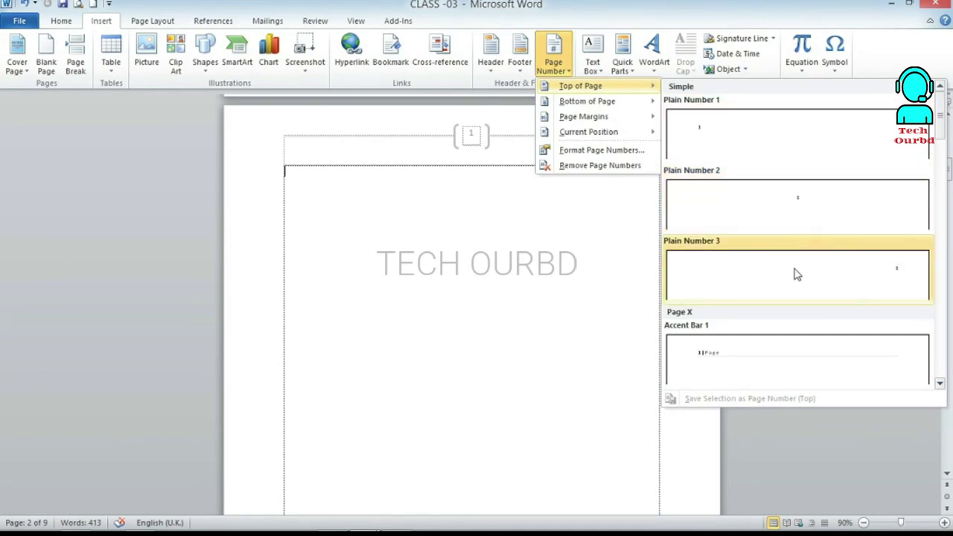
scroll(795, 277, down, 10)
scroll(789, 286, down, 5)
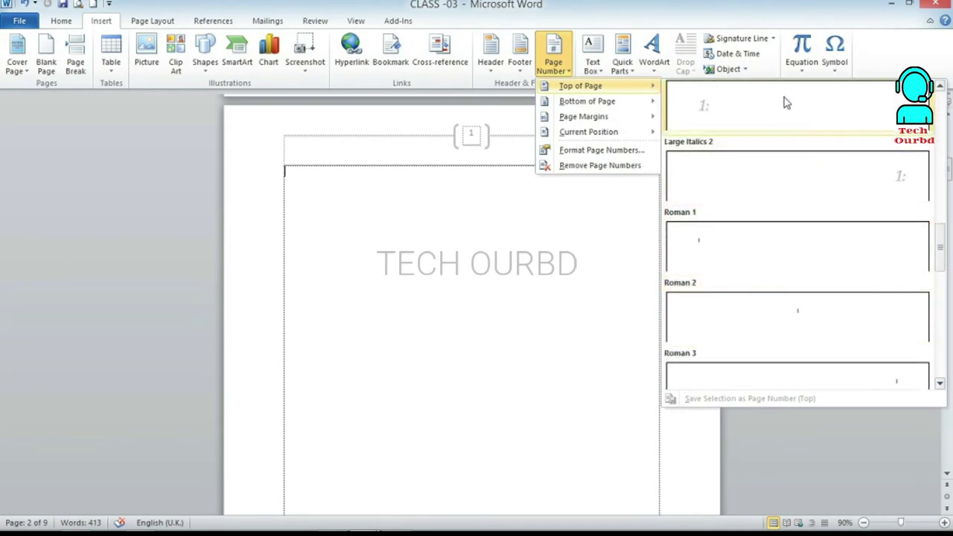
mouse_move(606, 106)
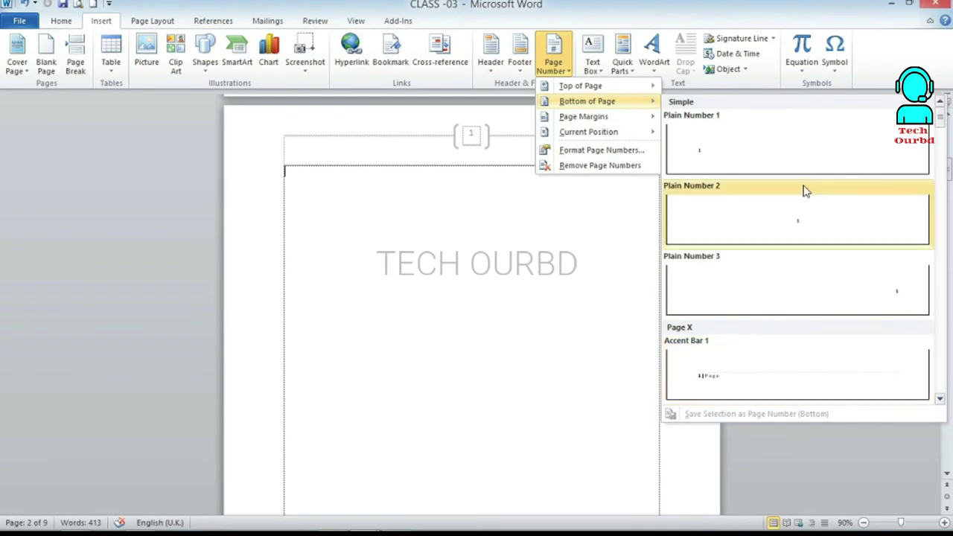
scroll(879, 179, down, 5)
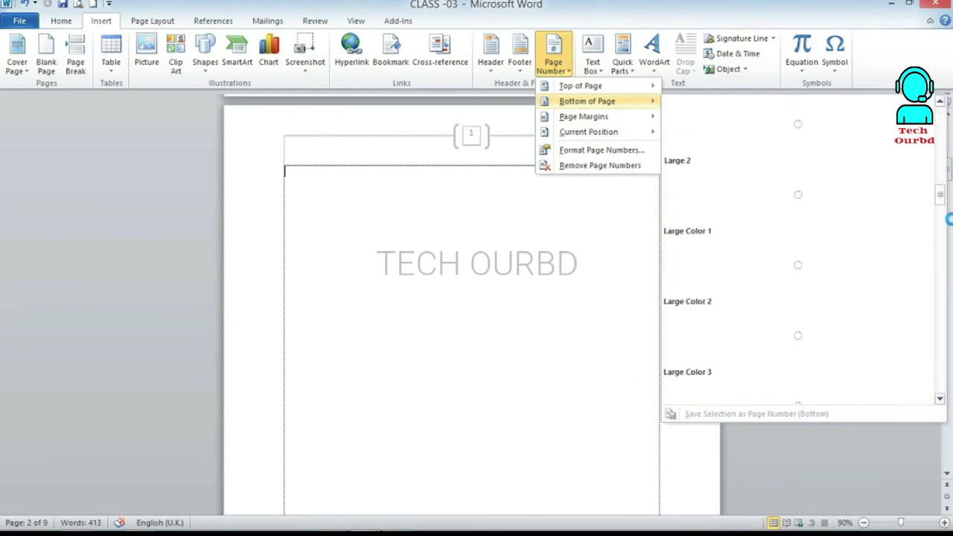
scroll(854, 213, down, 4)
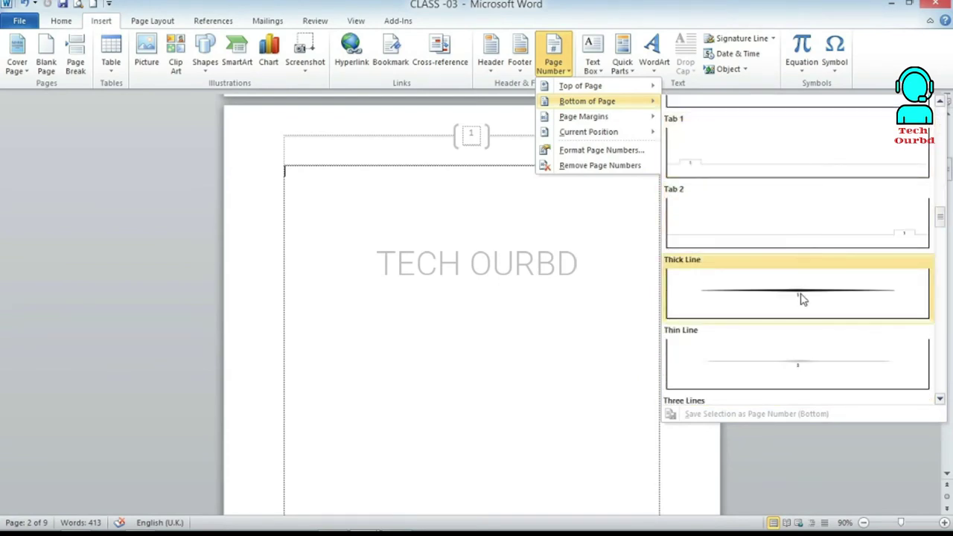
click(803, 297)
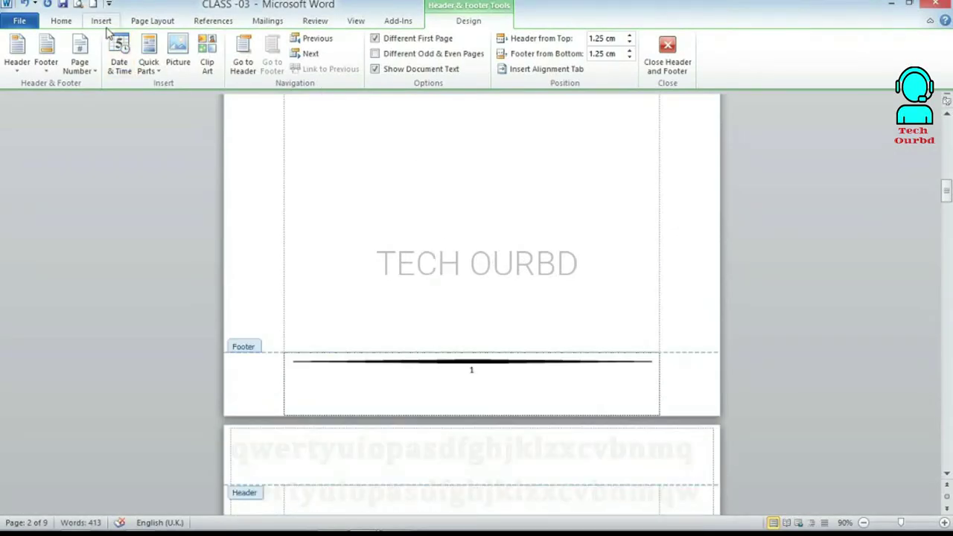
Step: Preview pages 3 and 4 to check the page numbers, then return to editing
scroll(596, 415, down, 6)
scroll(591, 411, down, 5)
scroll(591, 410, down, 5)
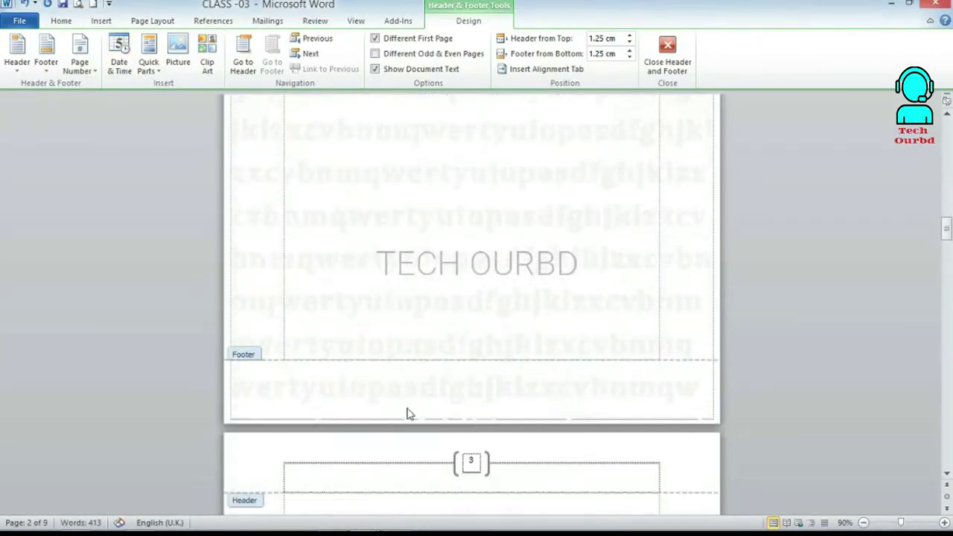
scroll(512, 447, down, 3)
scroll(474, 352, up, 4)
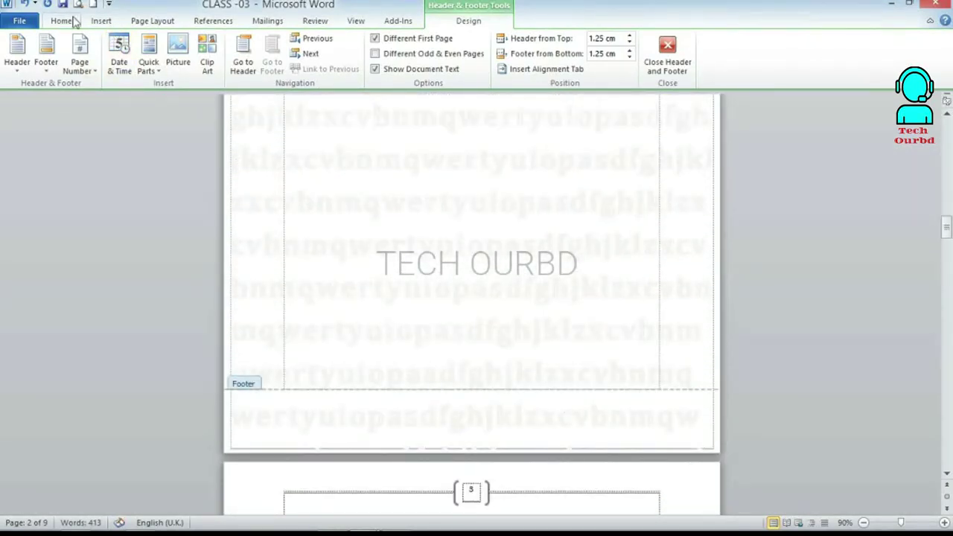
click(79, 6)
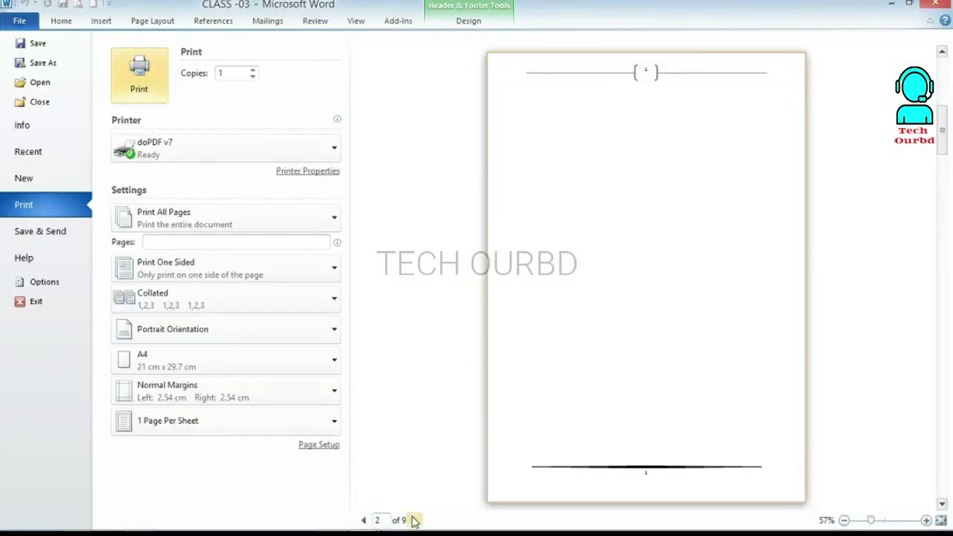
click(415, 520)
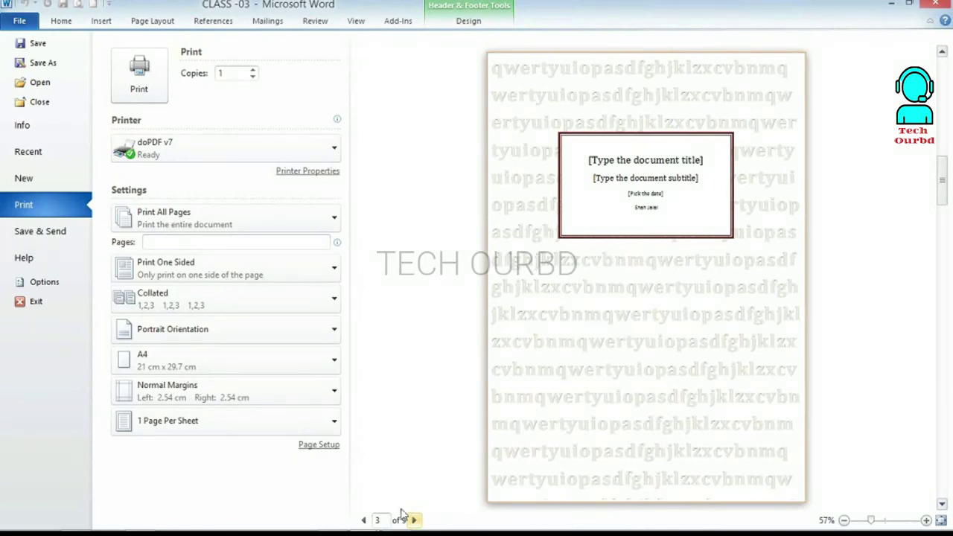
click(415, 519)
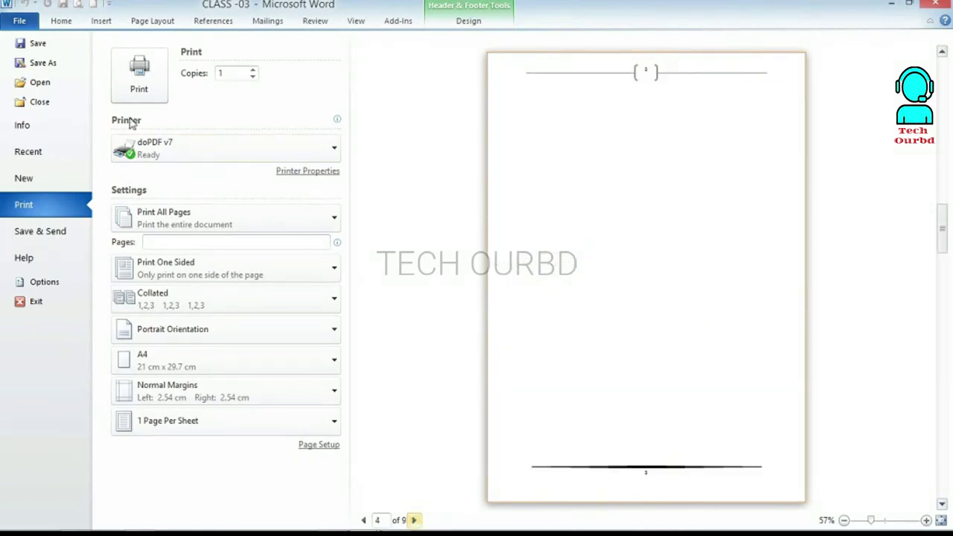
click(61, 21)
click(62, 4)
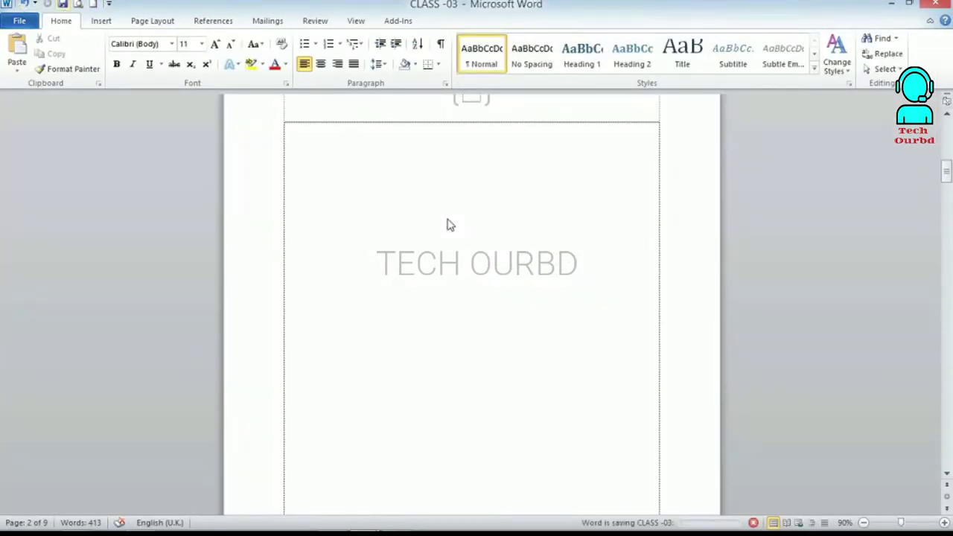
click(104, 22)
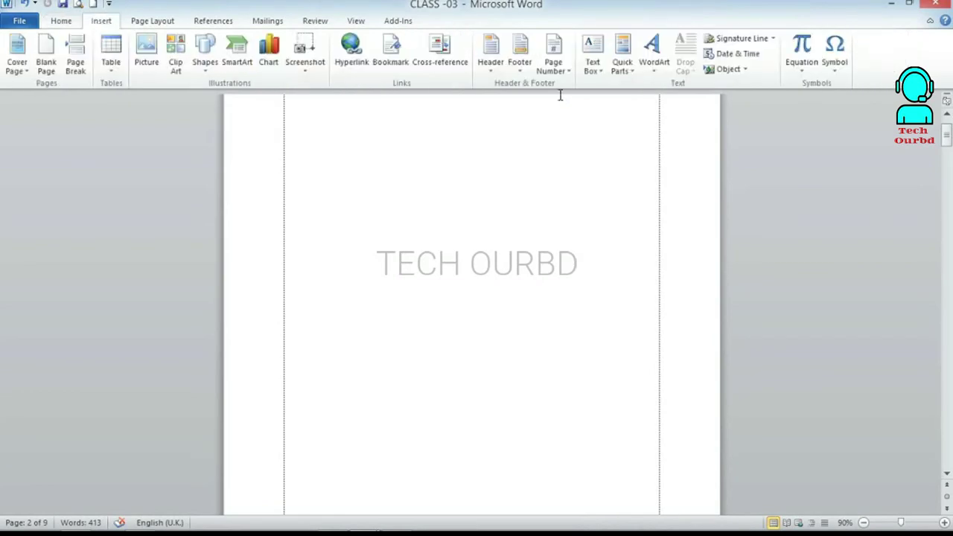
click(553, 59)
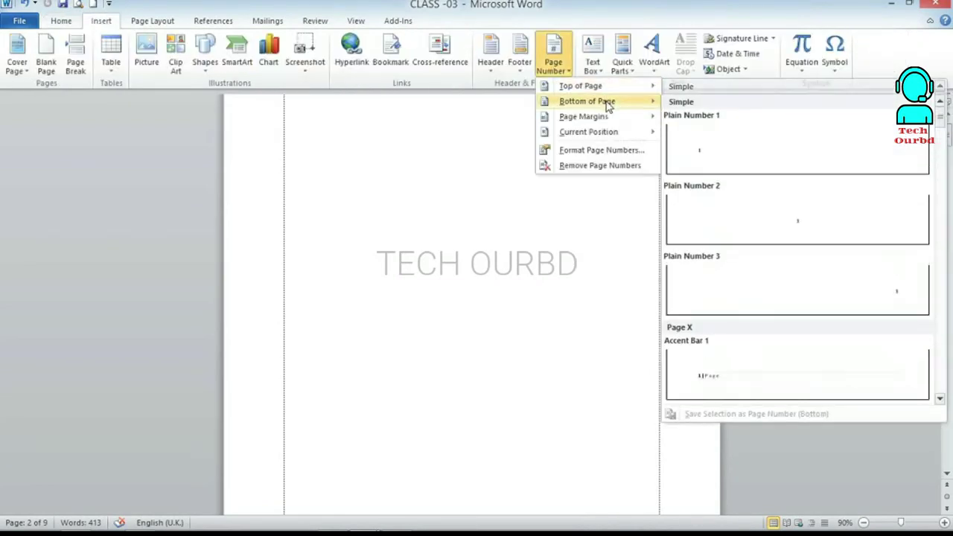
mouse_move(617, 123)
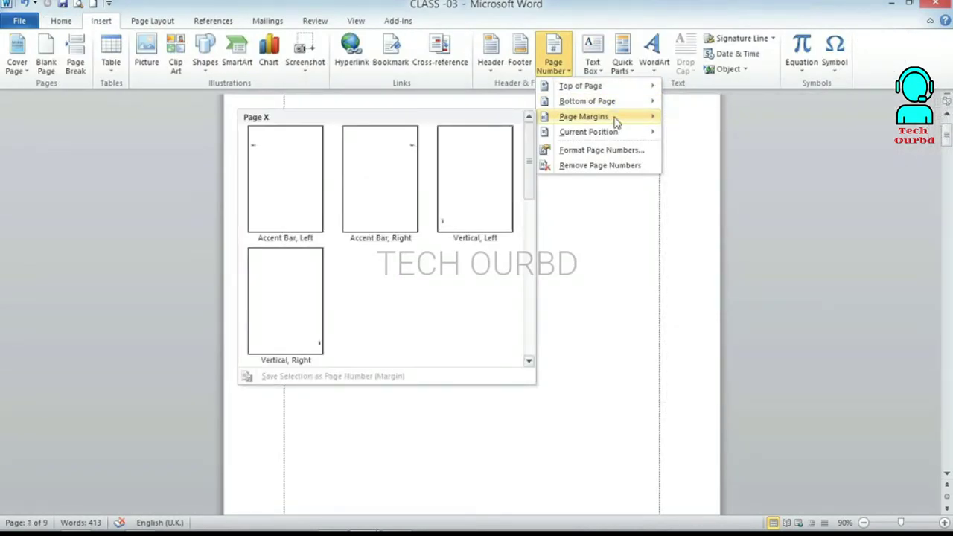
click(260, 202)
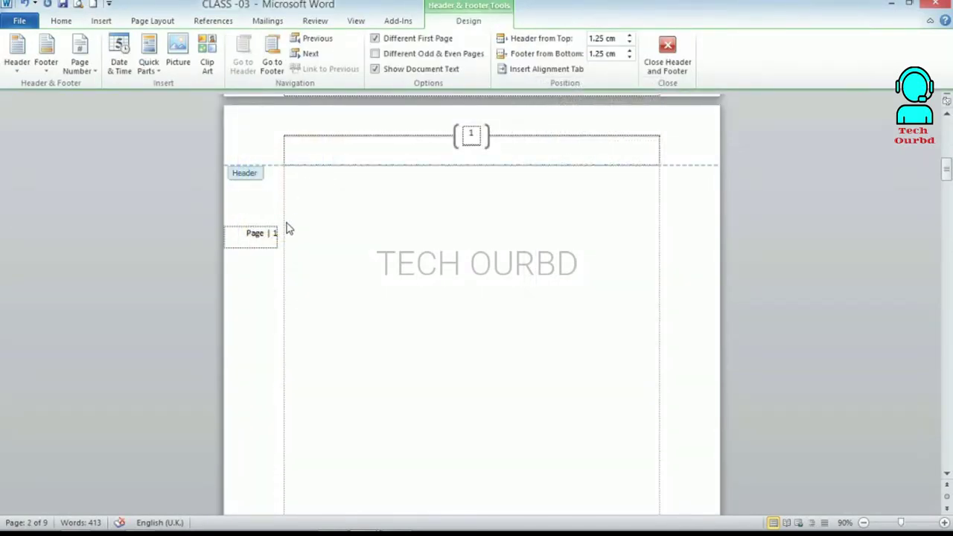
click(667, 61)
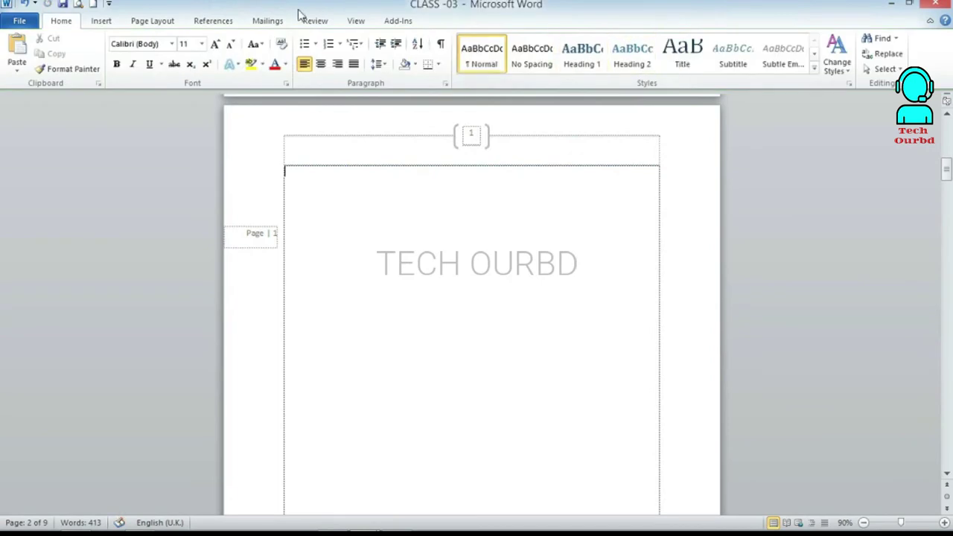
click(101, 21)
click(552, 66)
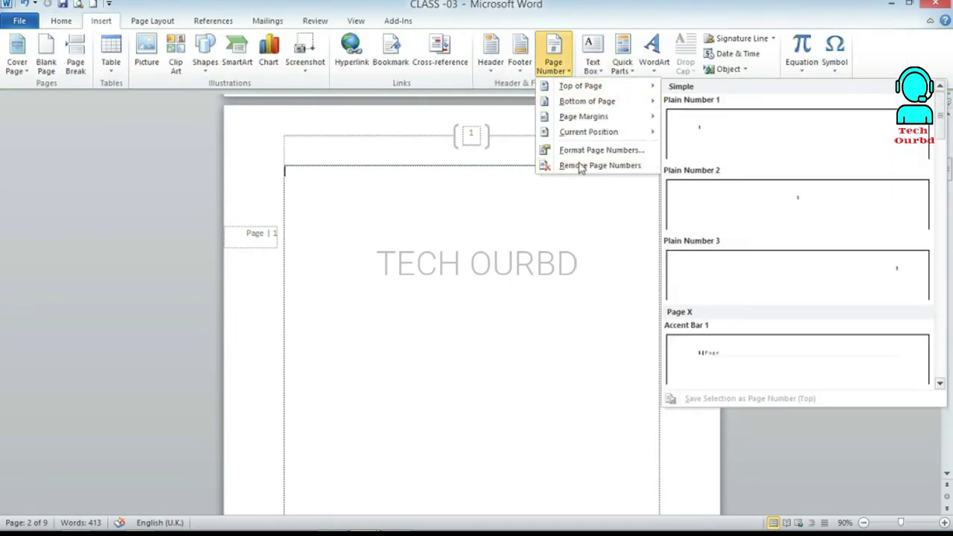
mouse_move(597, 133)
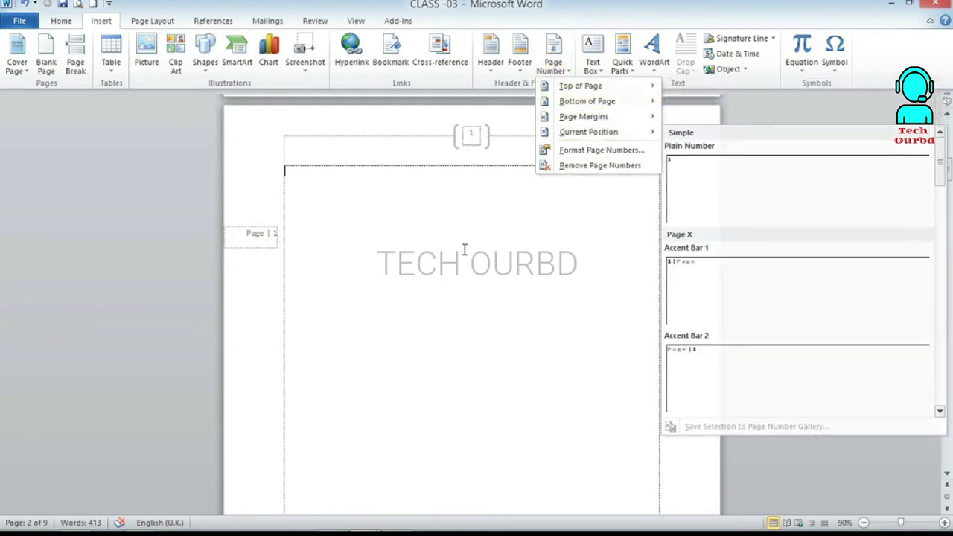
click(488, 223)
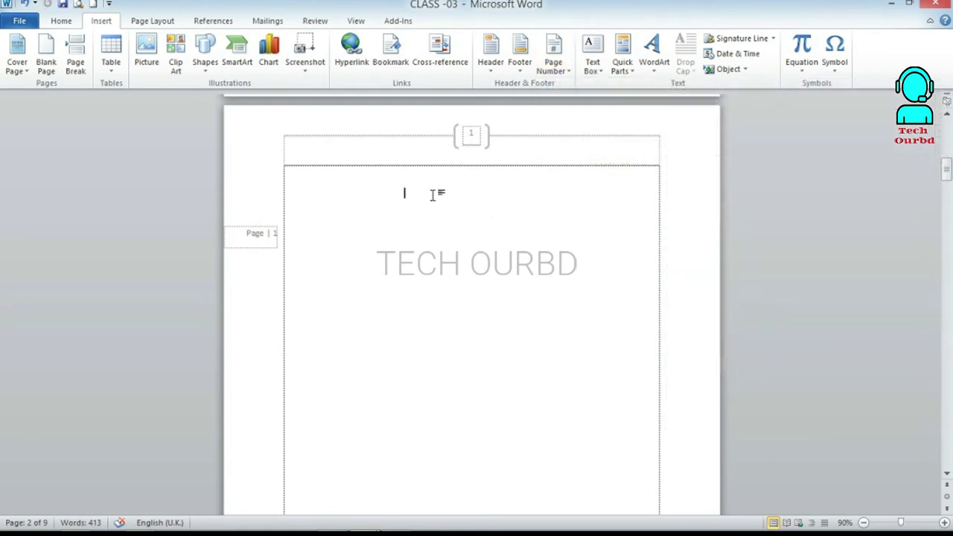
Step: Insert an Alphabet Sidebar text box and drag it to the centre-right of page 2
click(605, 61)
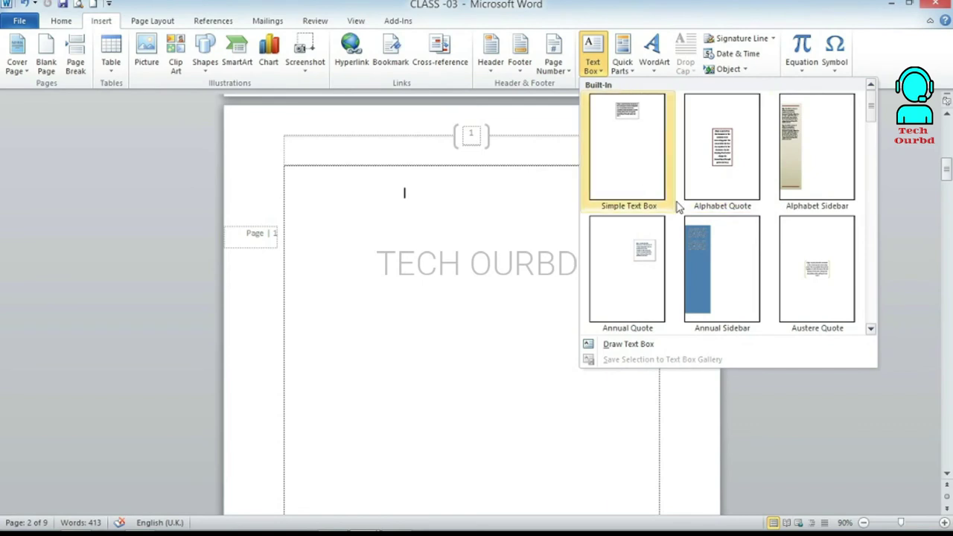
click(815, 129)
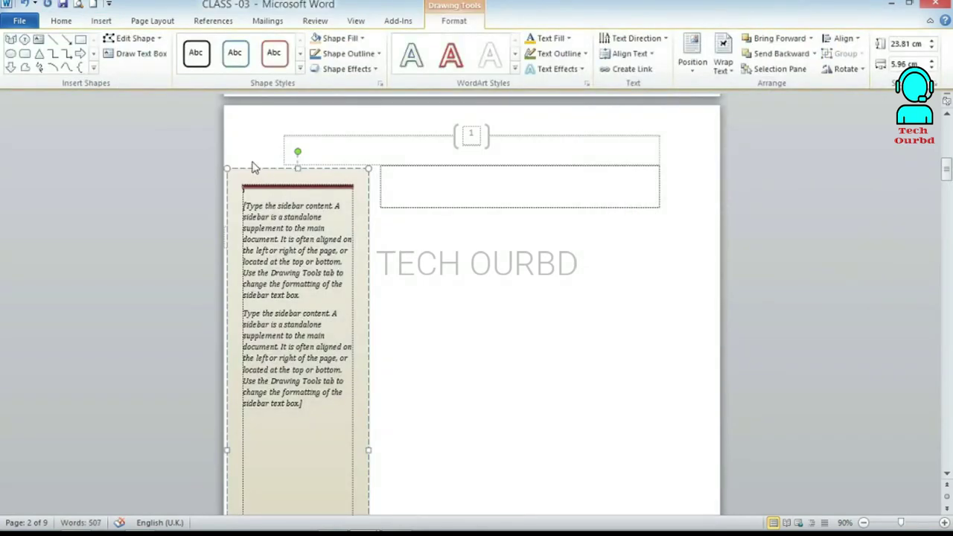
mouse_move(254, 171)
mouse_down()
mouse_move(493, 213)
mouse_move(491, 200)
mouse_up()
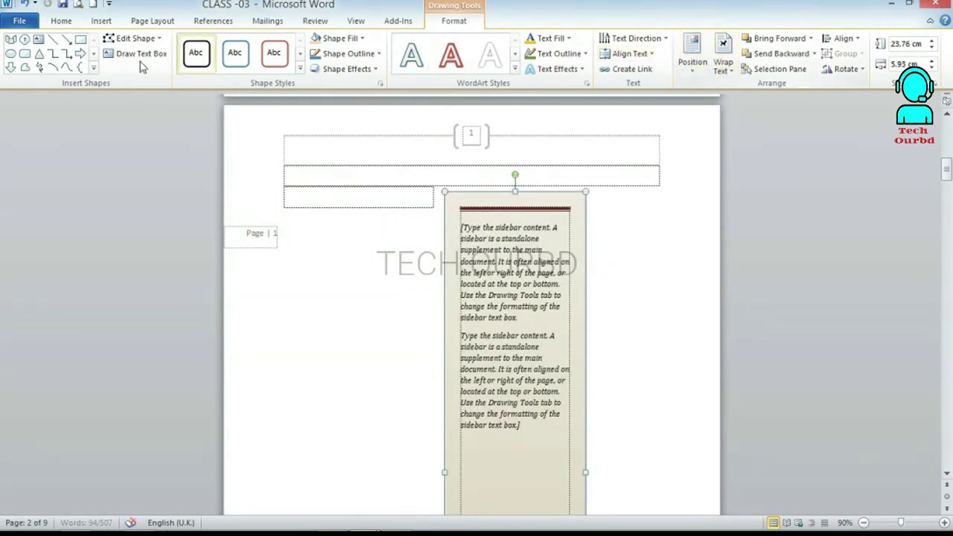
Step: Choose Draw Text Box from the Text Box options
click(98, 22)
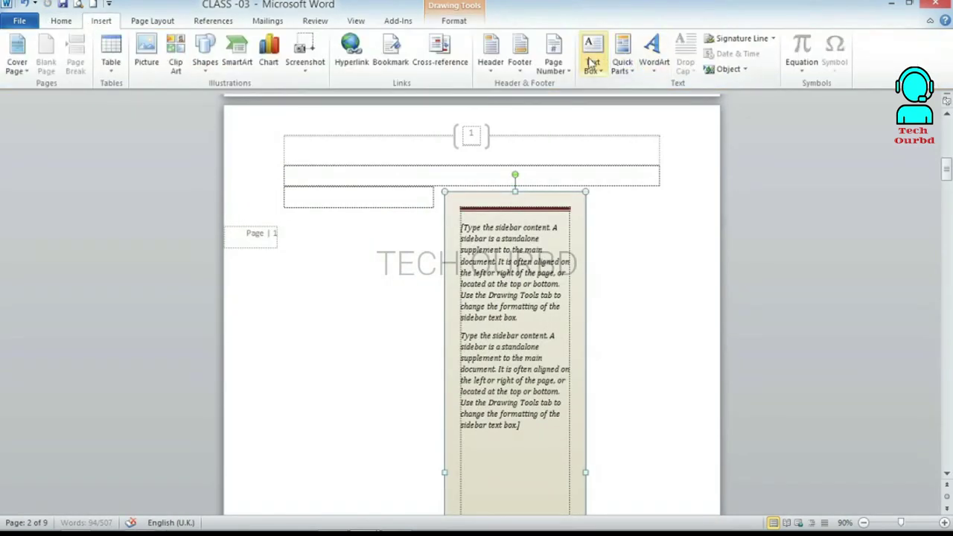
click(592, 63)
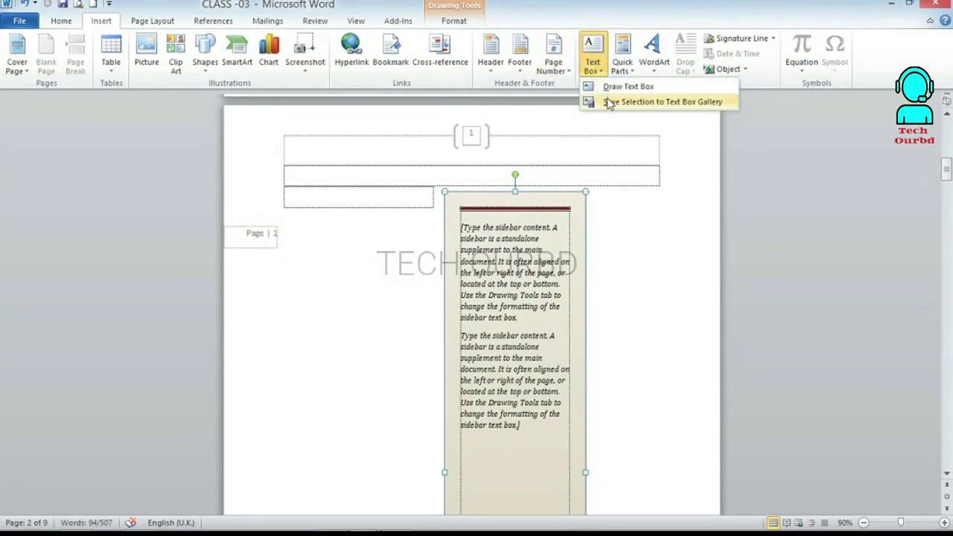
click(606, 87)
click(595, 71)
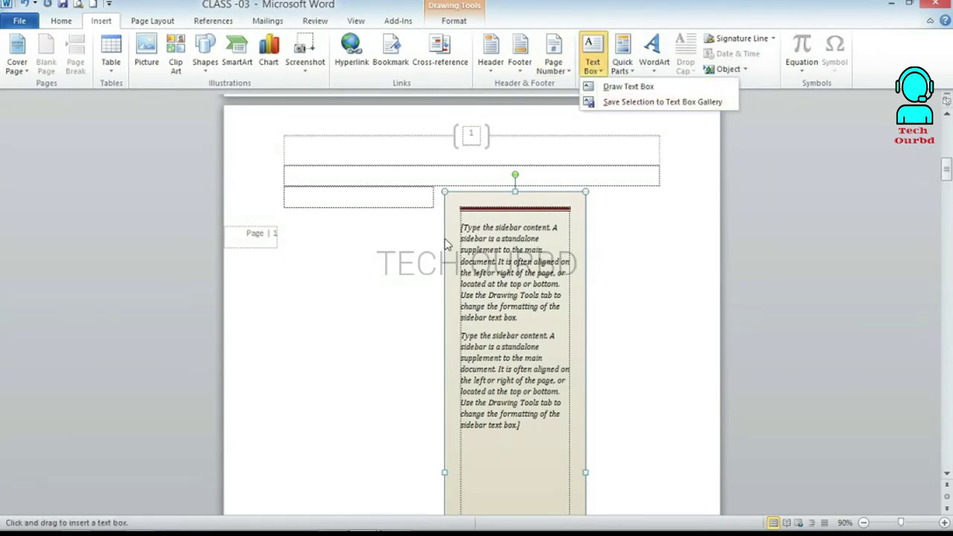
click(498, 192)
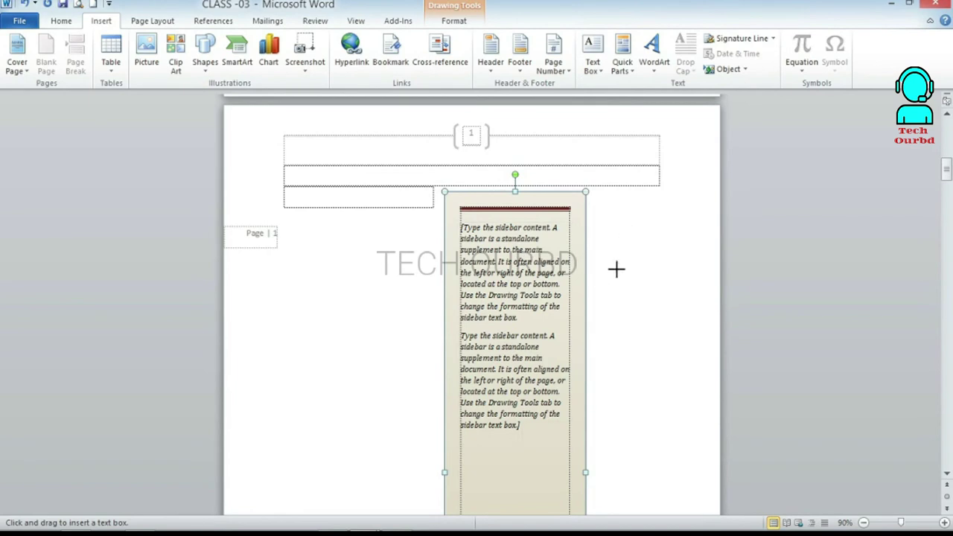
Step: Draw a small text box by the sidebar, delete both boxes, and reopen the Text Box gallery
drag(615, 269, 610, 224)
key(Delete)
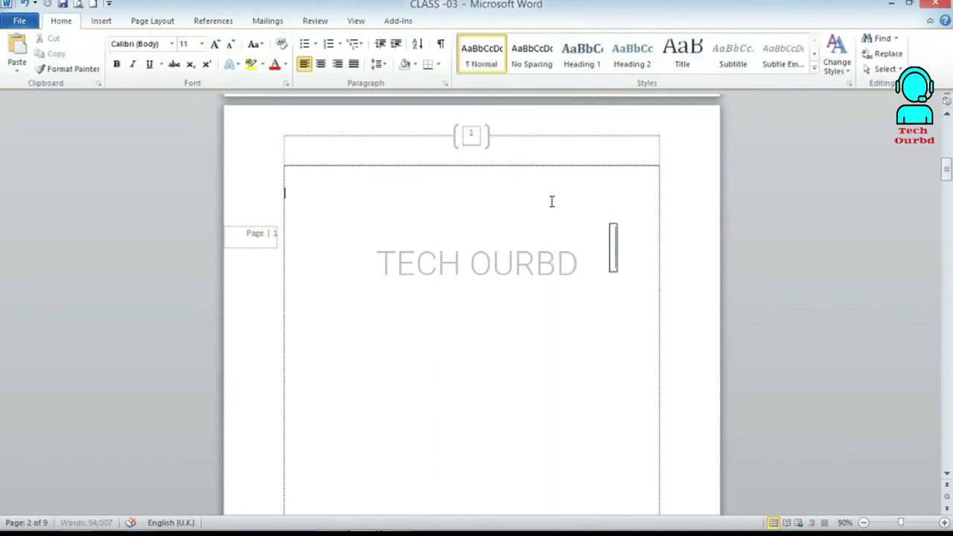
click(607, 244)
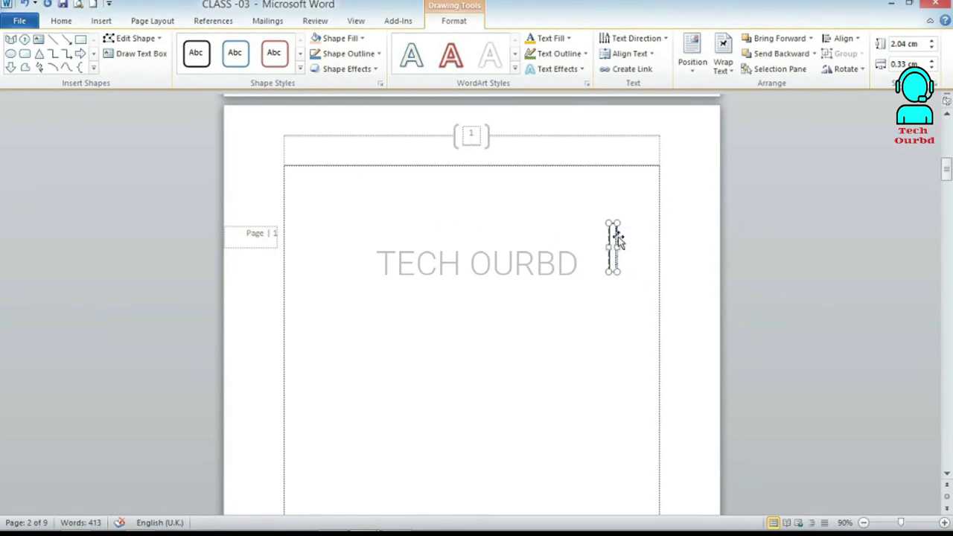
key(Delete)
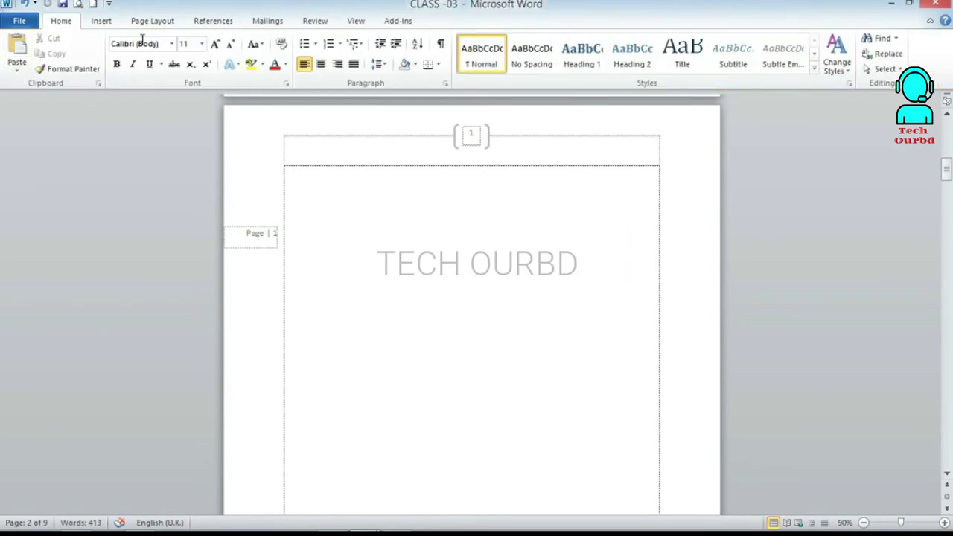
click(102, 20)
click(595, 56)
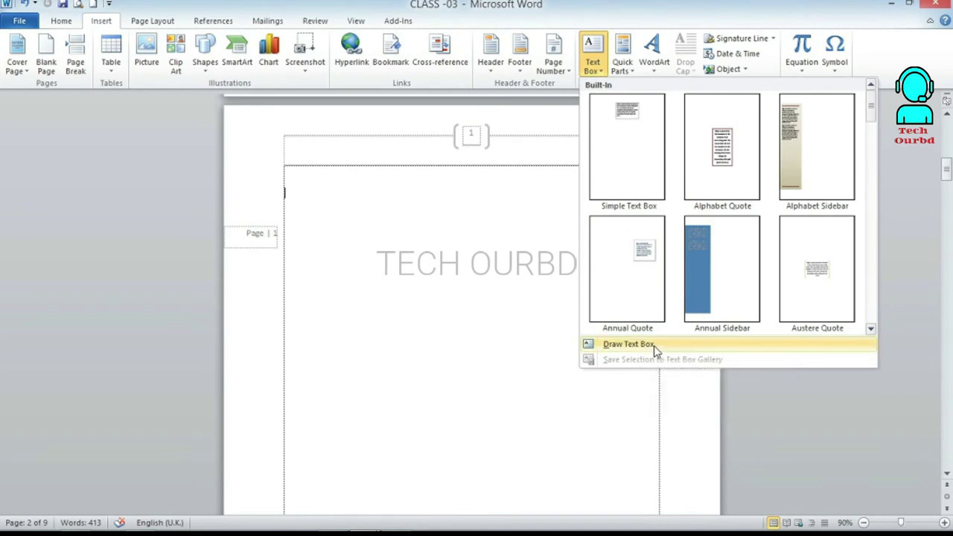
Step: Draw a text box and move it toward the top right of page 2
click(653, 346)
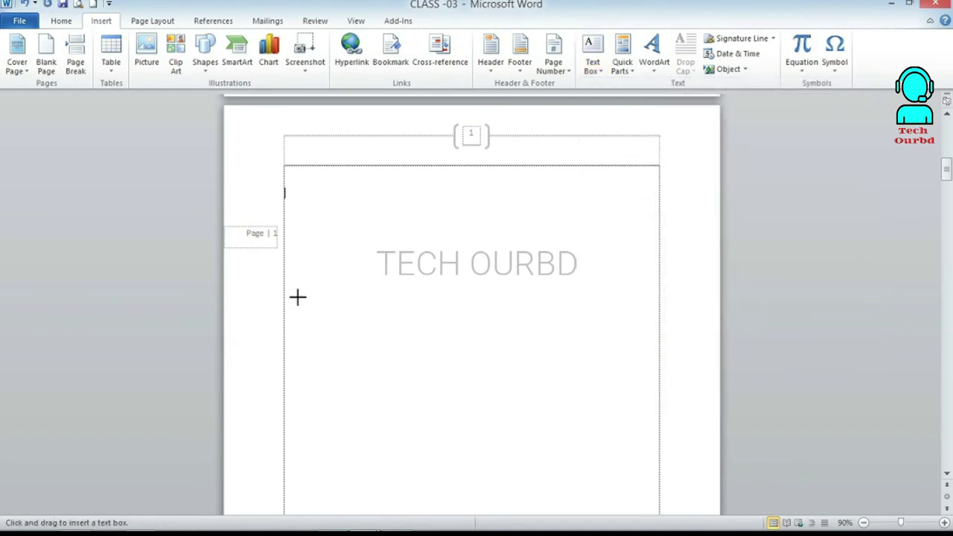
mouse_move(323, 210)
mouse_down()
mouse_move(587, 381)
mouse_move(435, 360)
mouse_up()
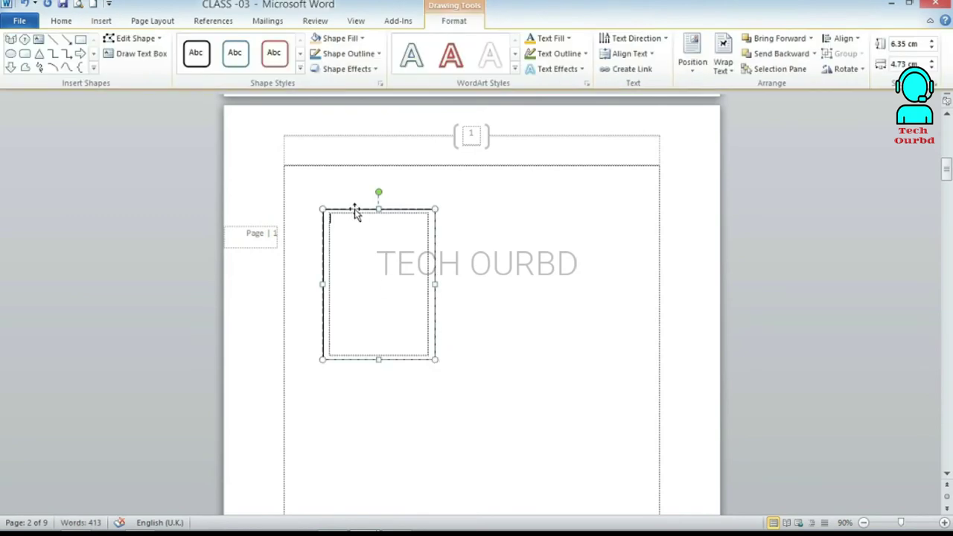
mouse_move(356, 213)
mouse_down()
mouse_move(578, 175)
mouse_move(536, 197)
mouse_up()
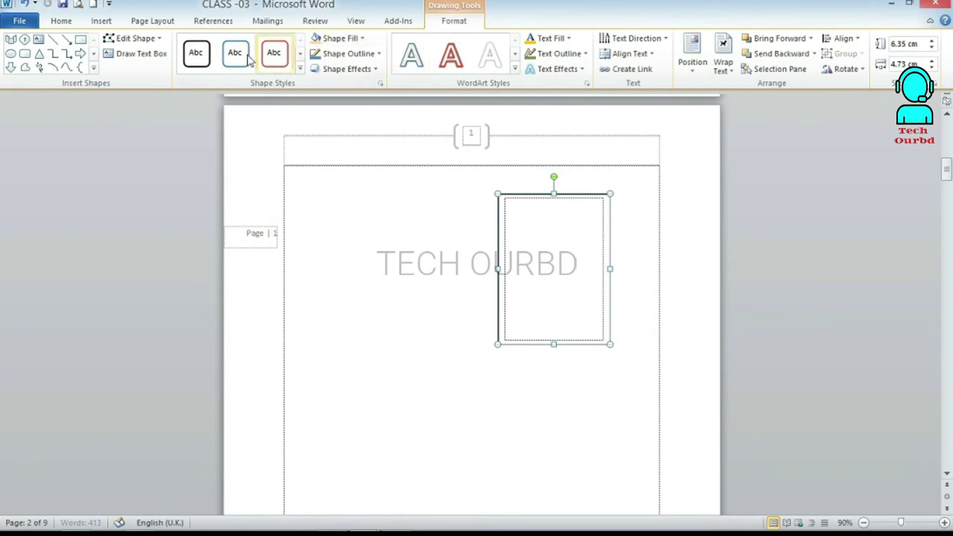
Step: Apply a red shape style to the text box, keeping its fill colour unchanged
click(300, 67)
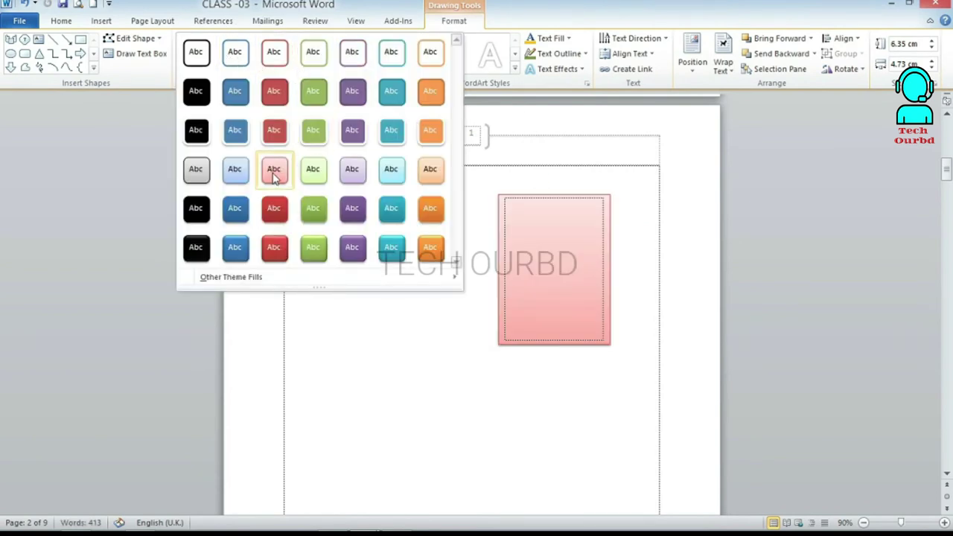
click(426, 172)
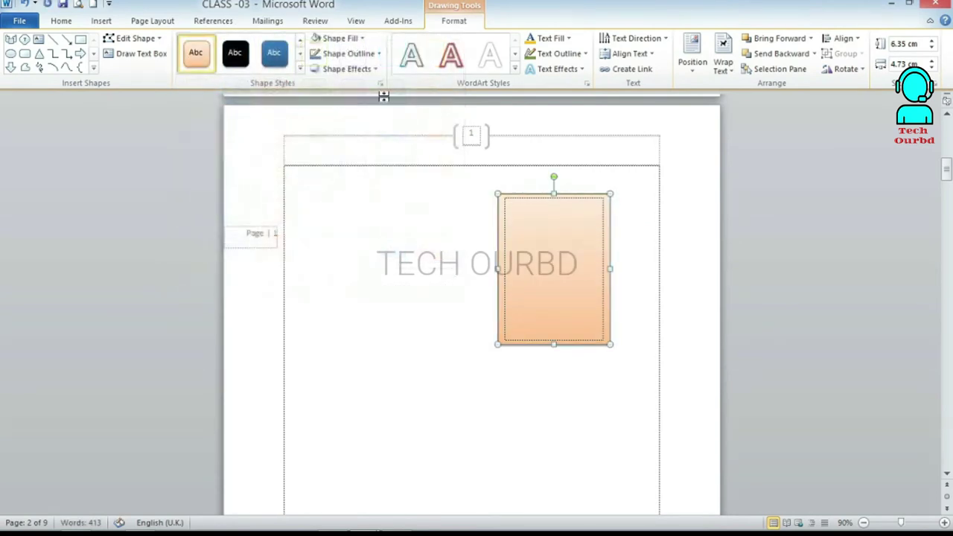
click(300, 68)
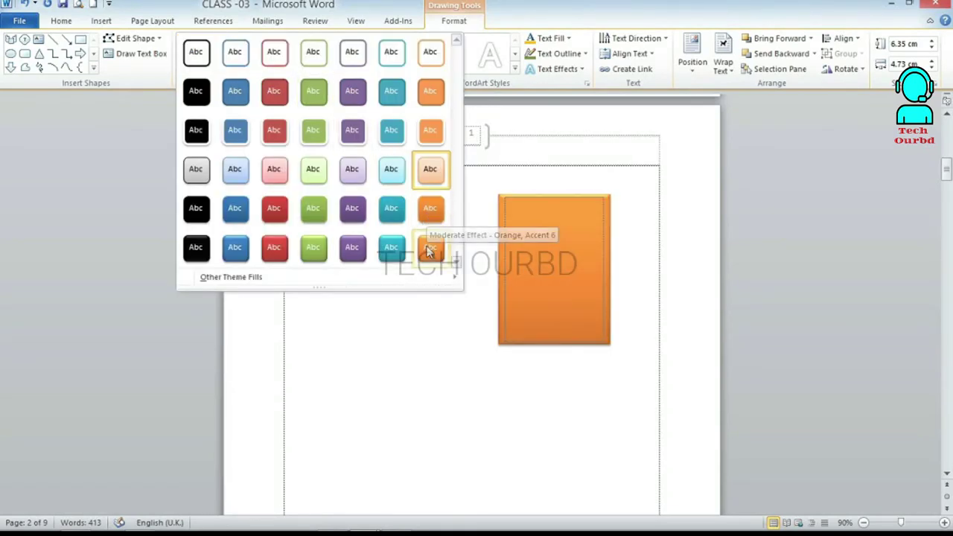
click(271, 255)
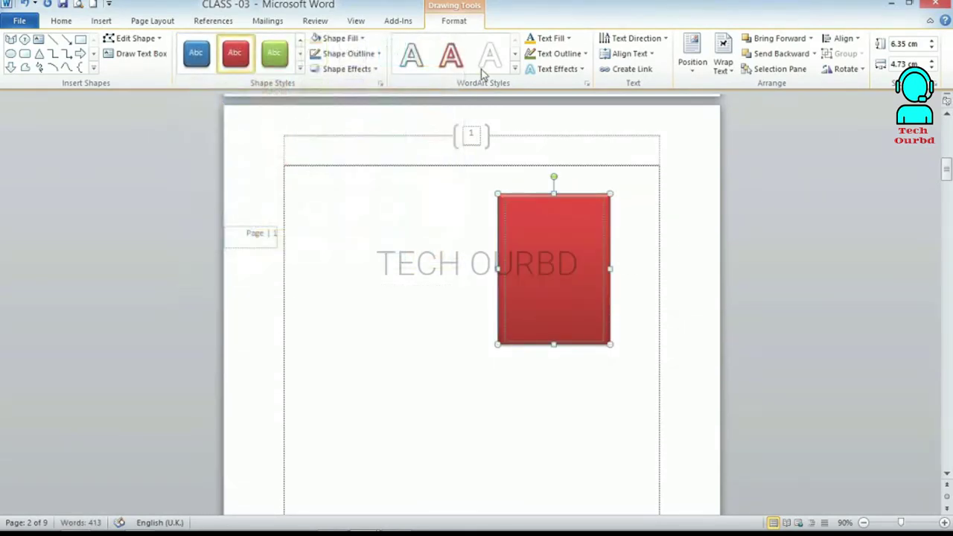
click(351, 40)
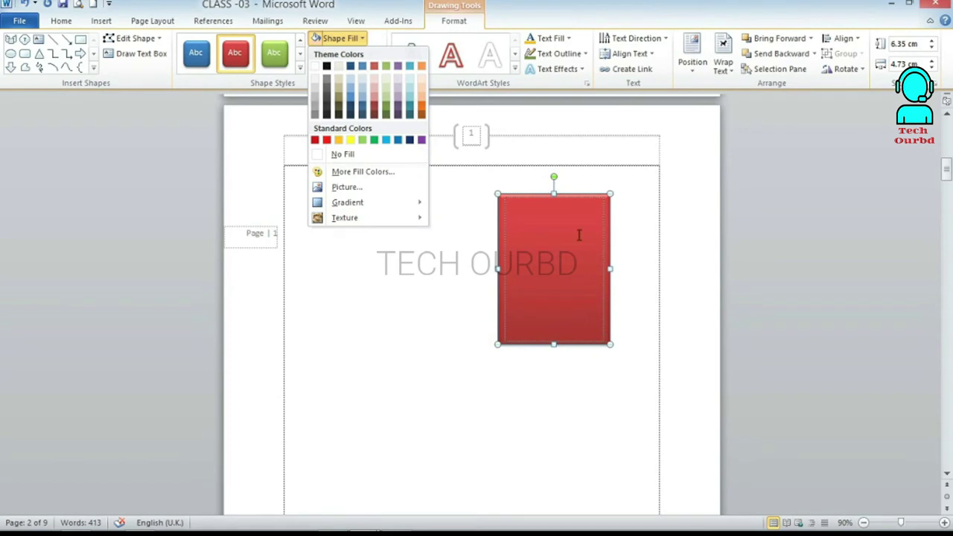
click(578, 186)
click(111, 22)
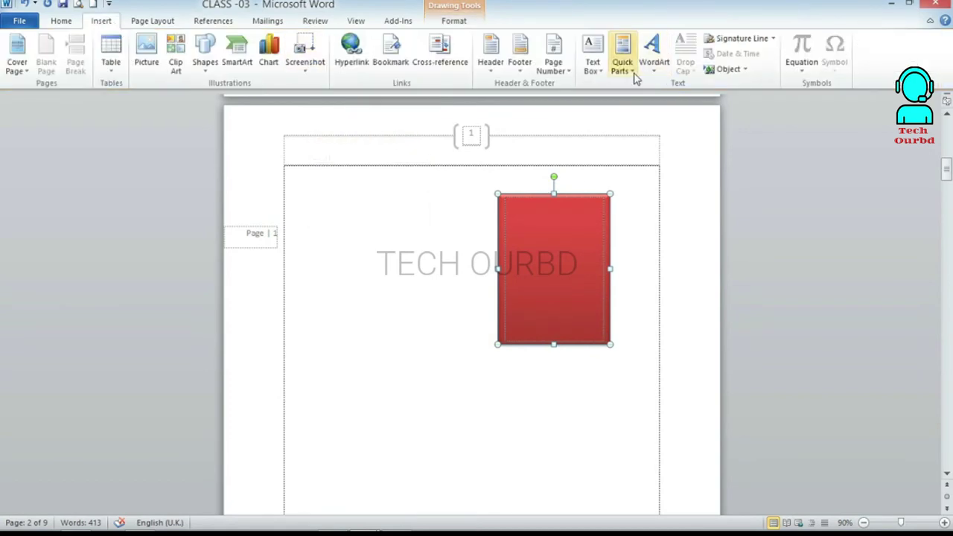
Step: Select the red text box and delete it
click(594, 67)
click(627, 86)
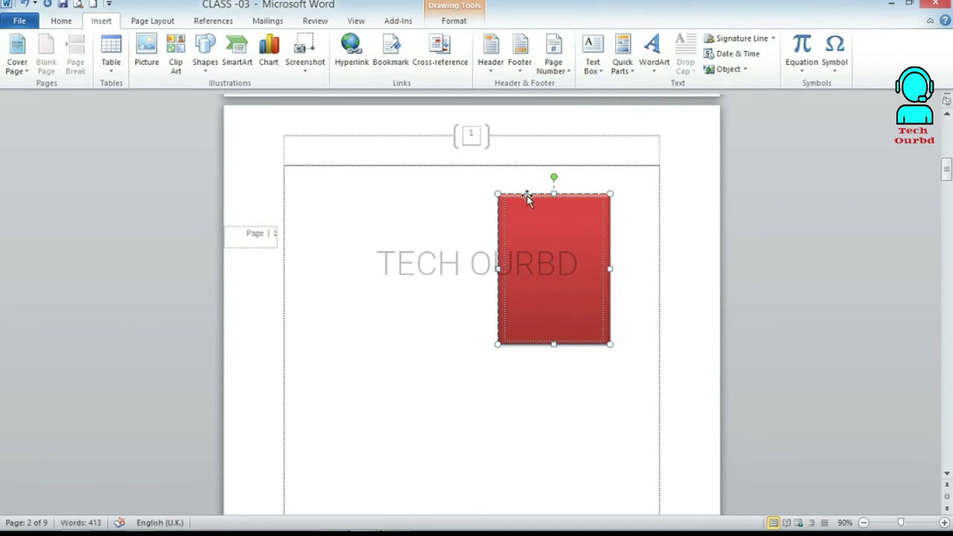
key(Delete)
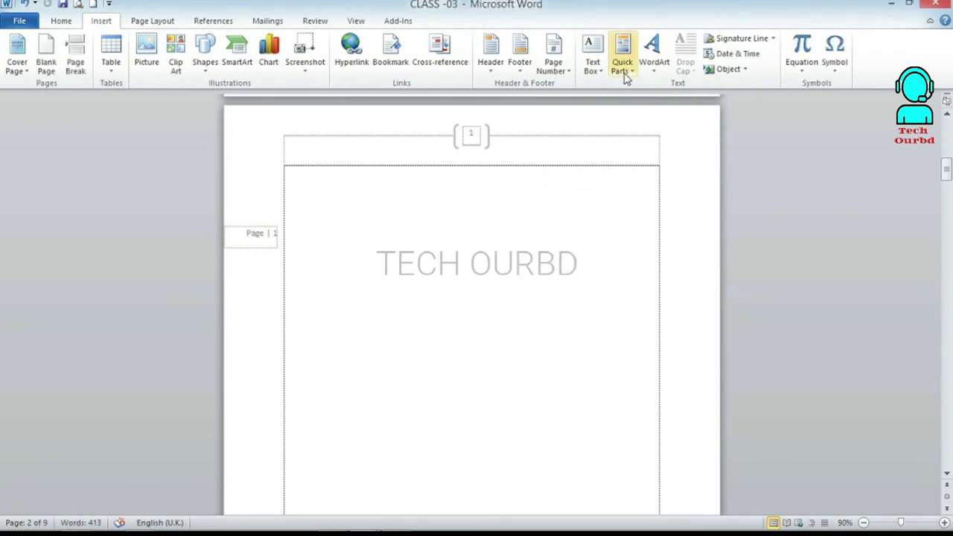
Step: Open the WordArt style gallery
click(623, 67)
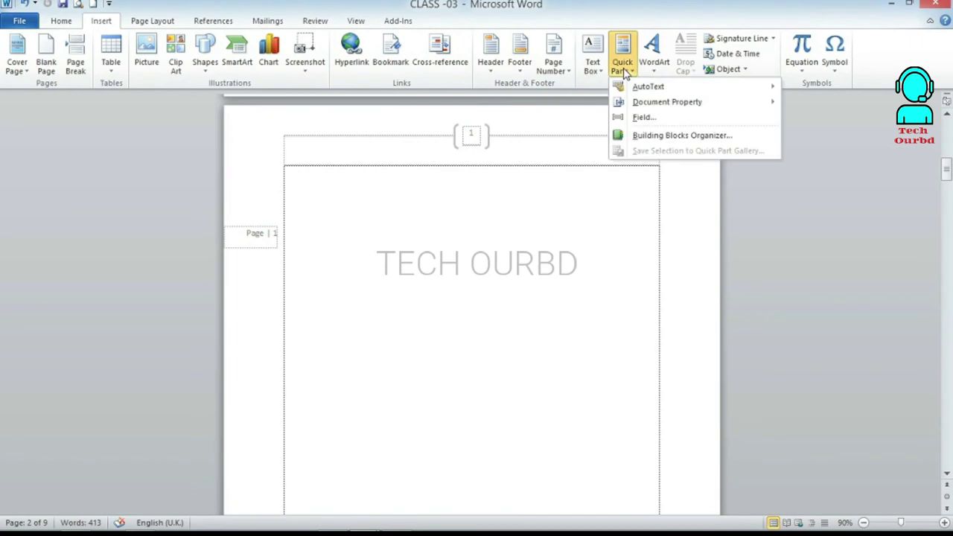
click(624, 71)
click(658, 70)
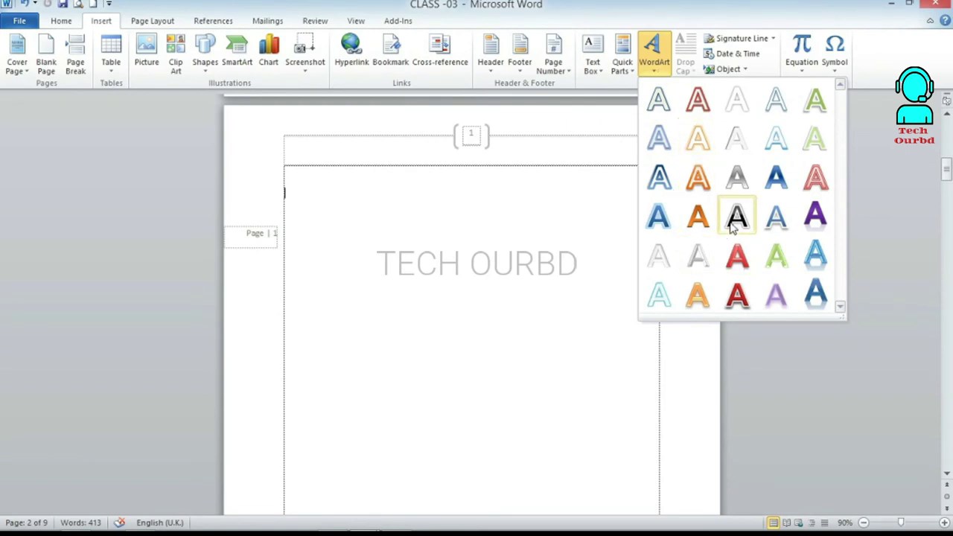
Step: Insert a WordArt box, replace its placeholder with 'Tech ourbd', and select that text
click(738, 255)
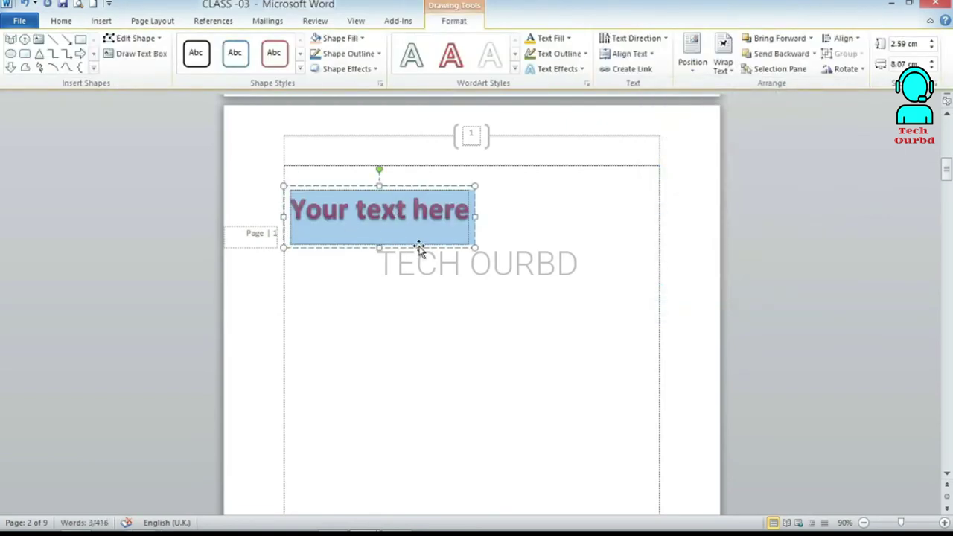
drag(421, 250, 489, 269)
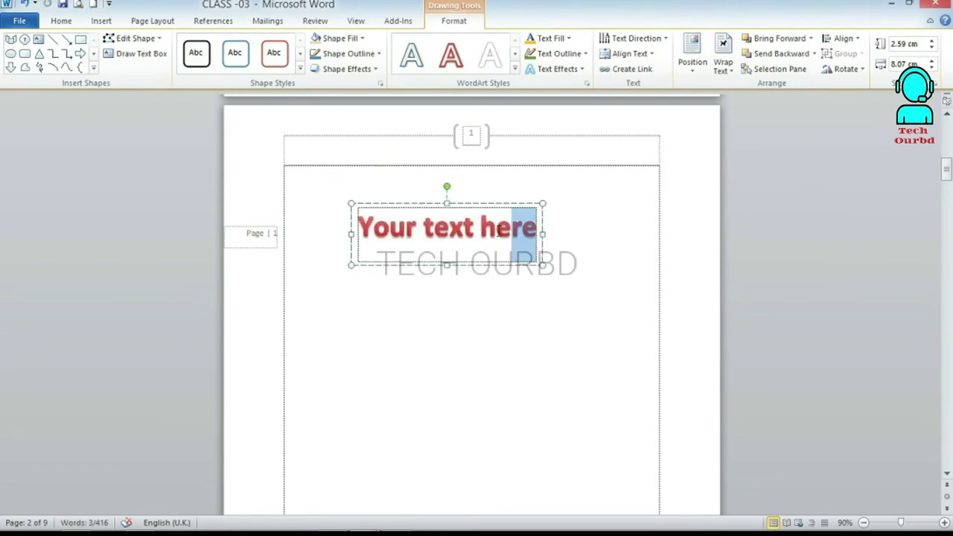
drag(531, 237, 423, 231)
click(531, 230)
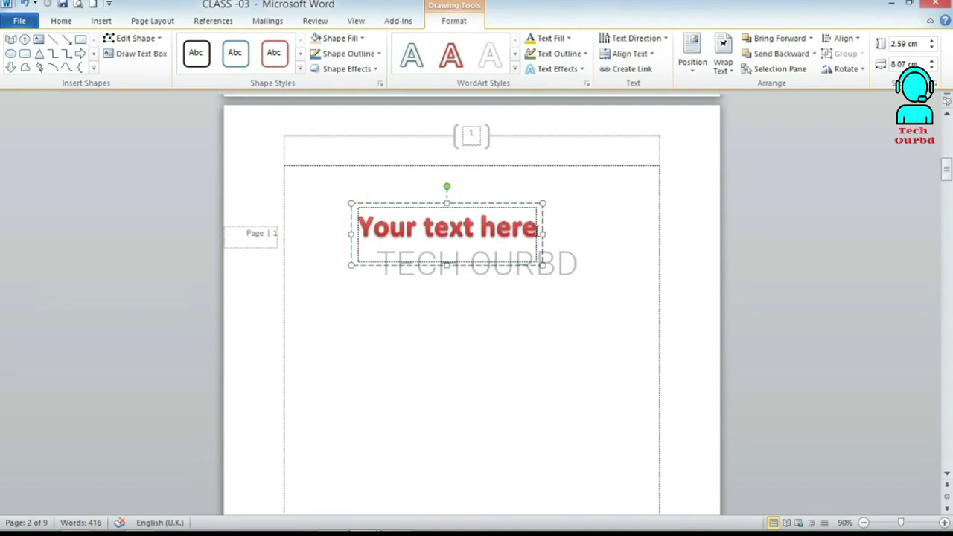
drag(538, 231, 362, 228)
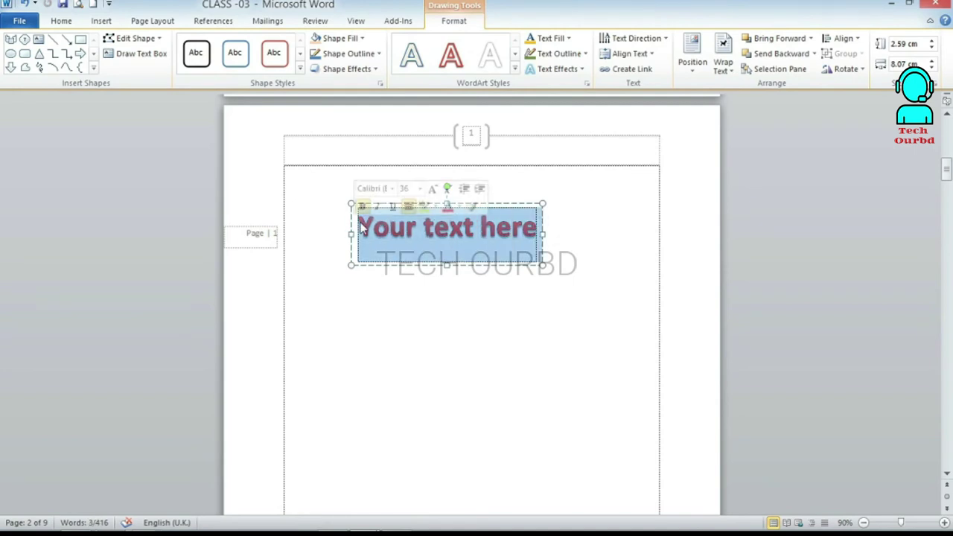
text(Te)
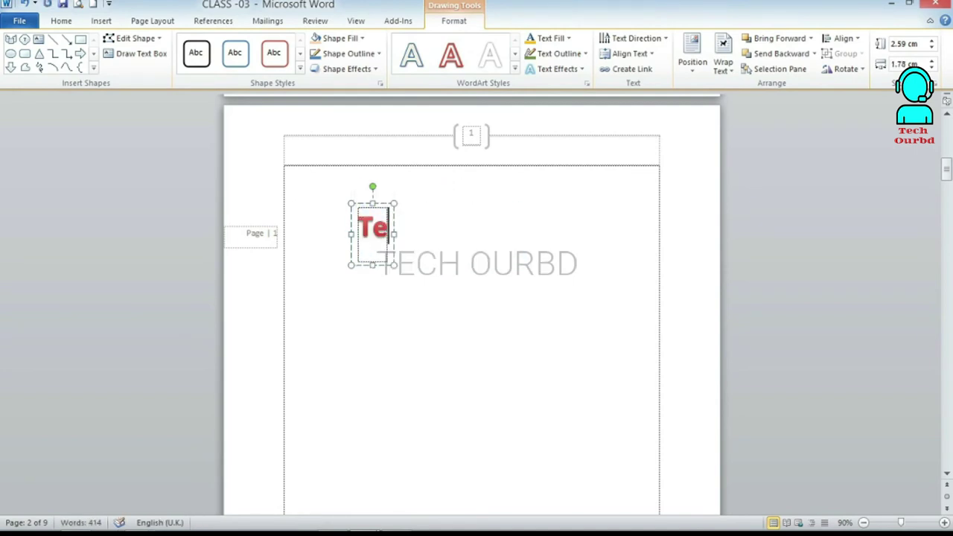
text(ch)
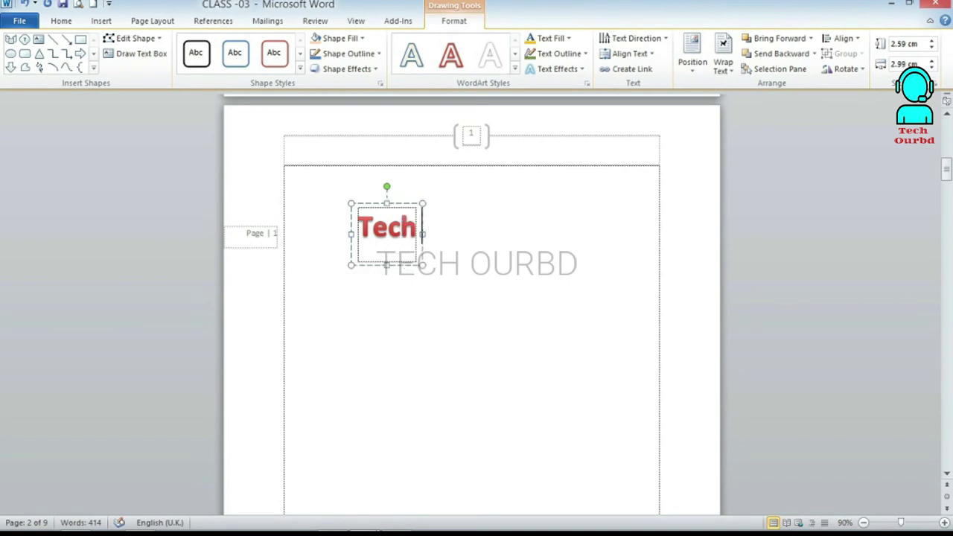
text( our)
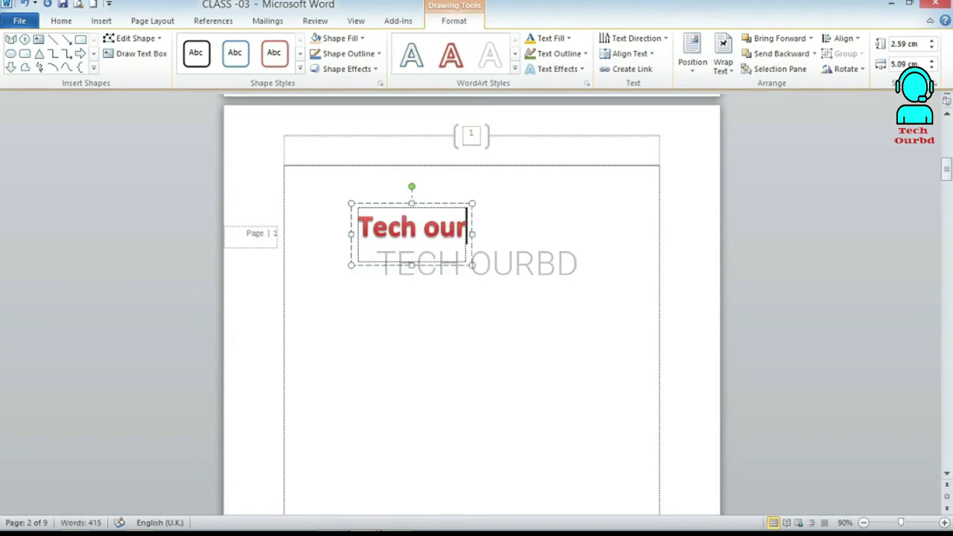
text(bd)
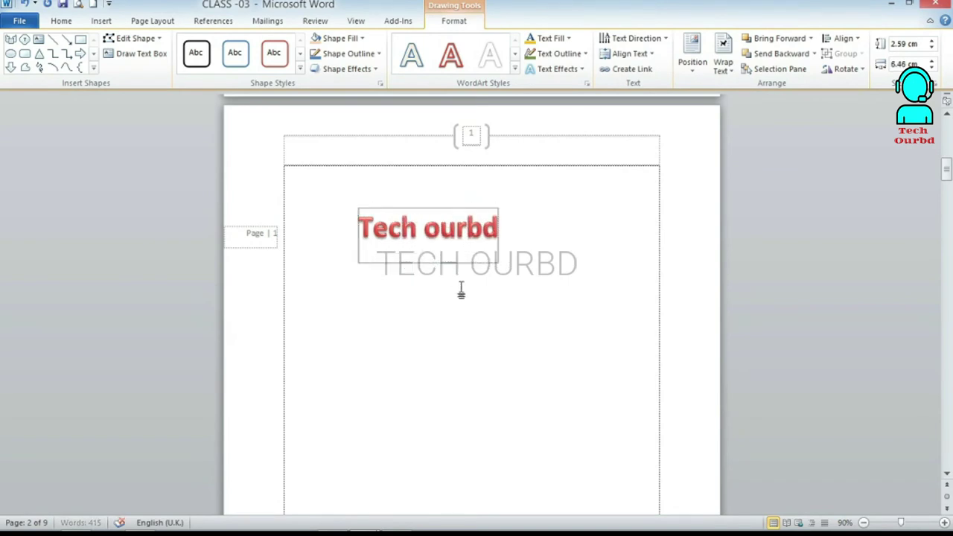
click(404, 194)
mouse_move(498, 228)
mouse_down()
mouse_move(426, 213)
mouse_move(376, 221)
mouse_up()
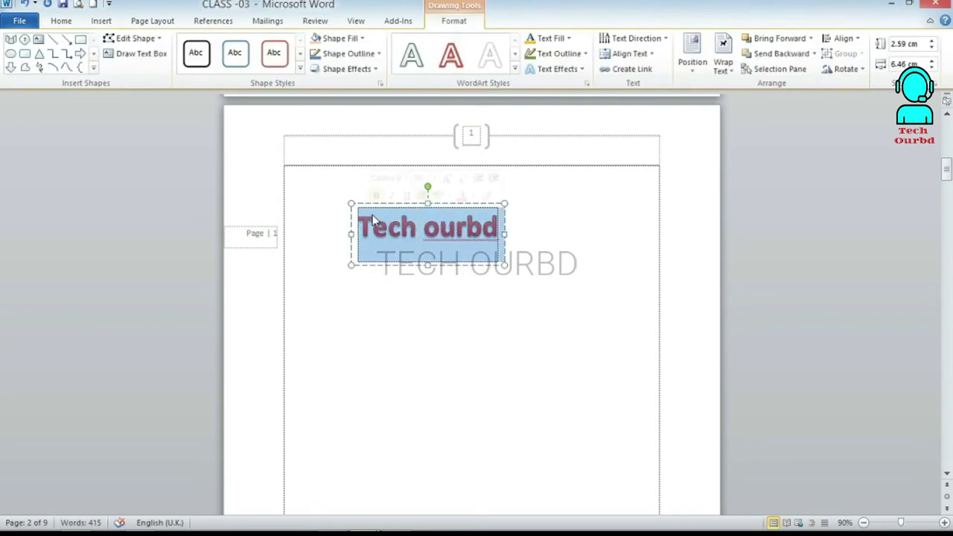
Step: Transform the WordArt into an Arch Up curve and make its box wider and taller
click(566, 78)
mouse_move(564, 243)
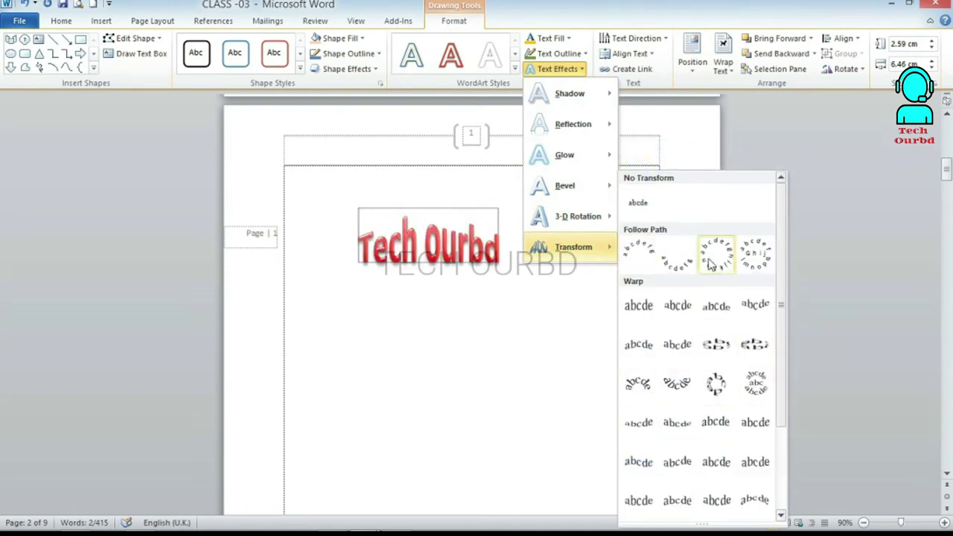
click(655, 255)
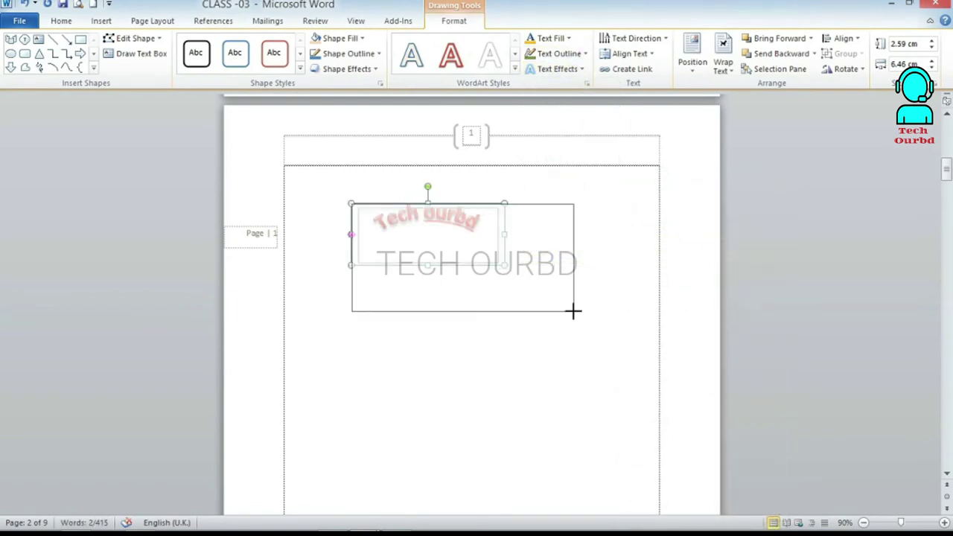
drag(505, 264, 618, 308)
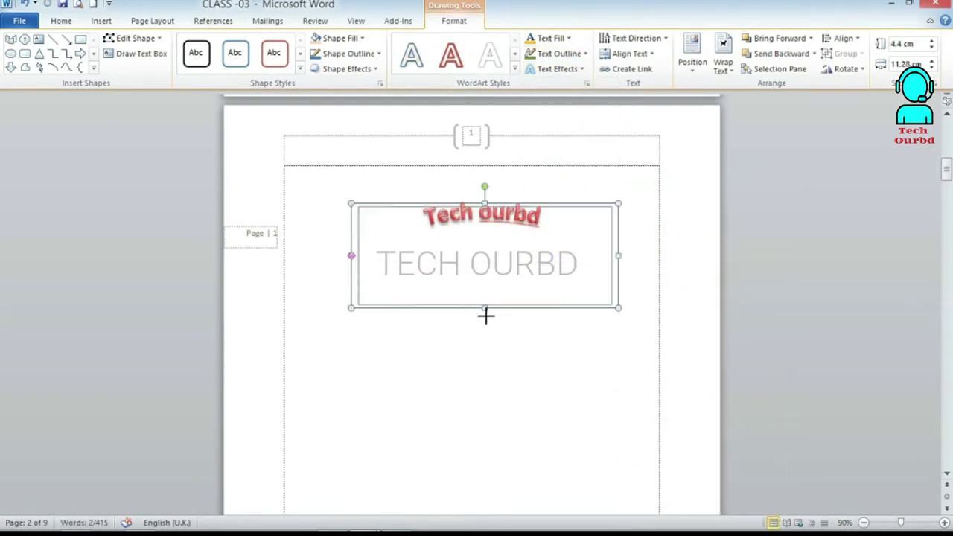
drag(485, 308, 485, 386)
key(ctrl+a)
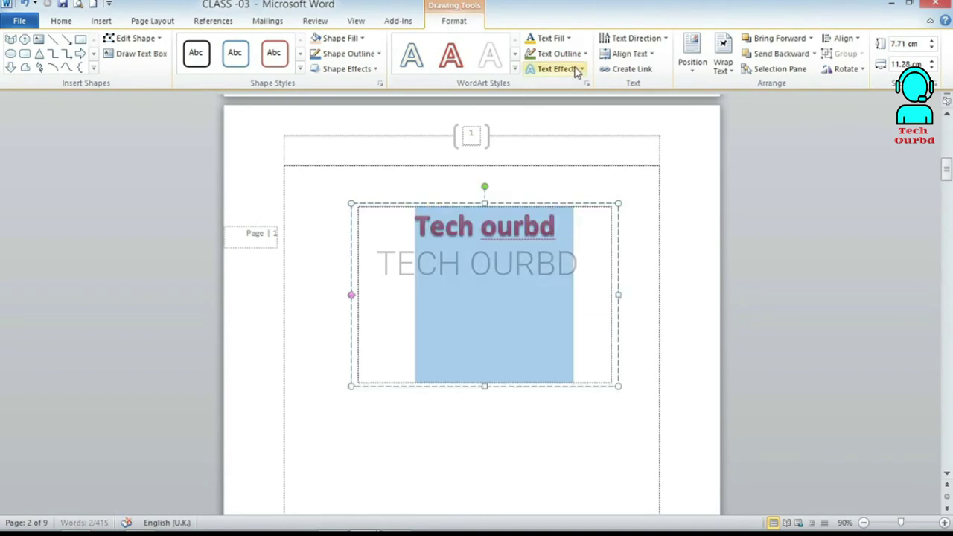
Step: Apply a bevel preset to the Tech ourbd WordArt text
click(577, 71)
mouse_move(574, 95)
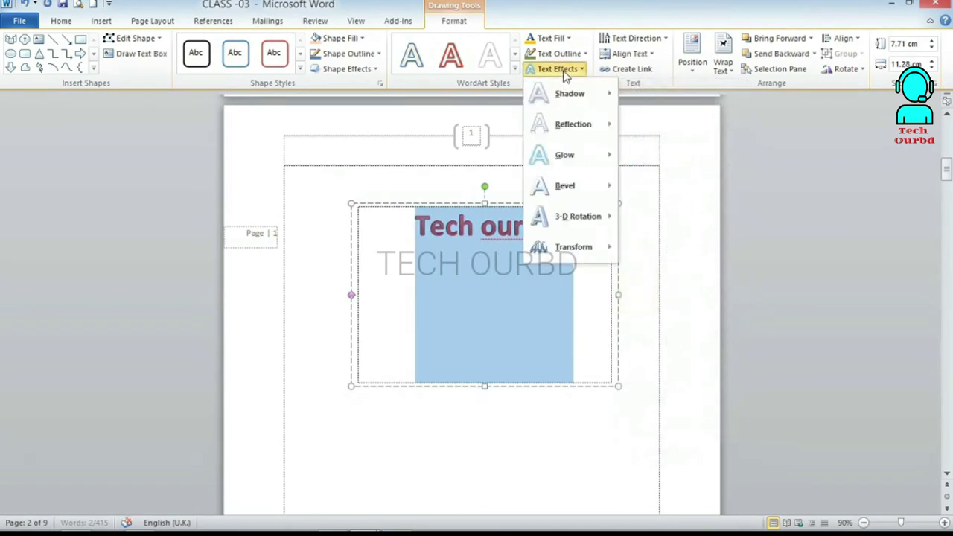
mouse_move(569, 157)
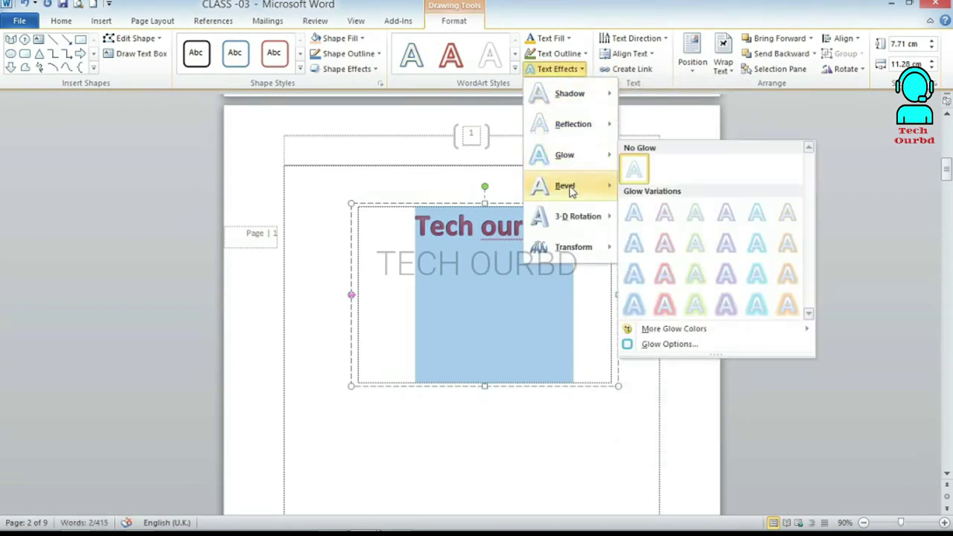
mouse_move(571, 191)
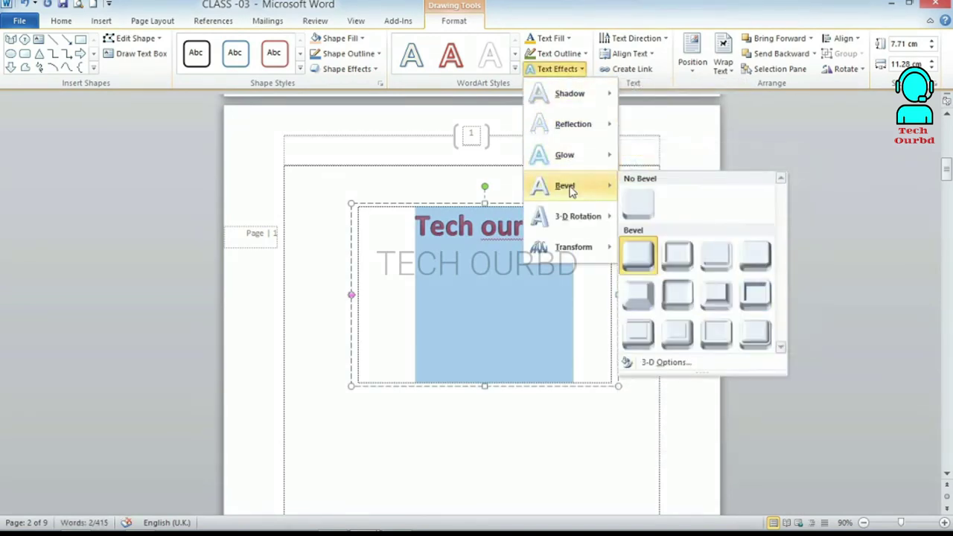
click(714, 299)
click(566, 58)
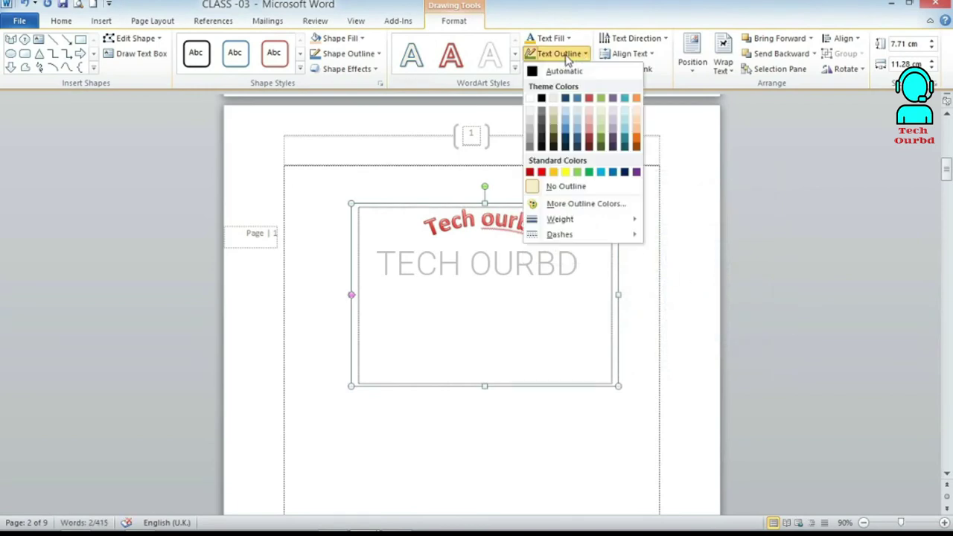
click(502, 311)
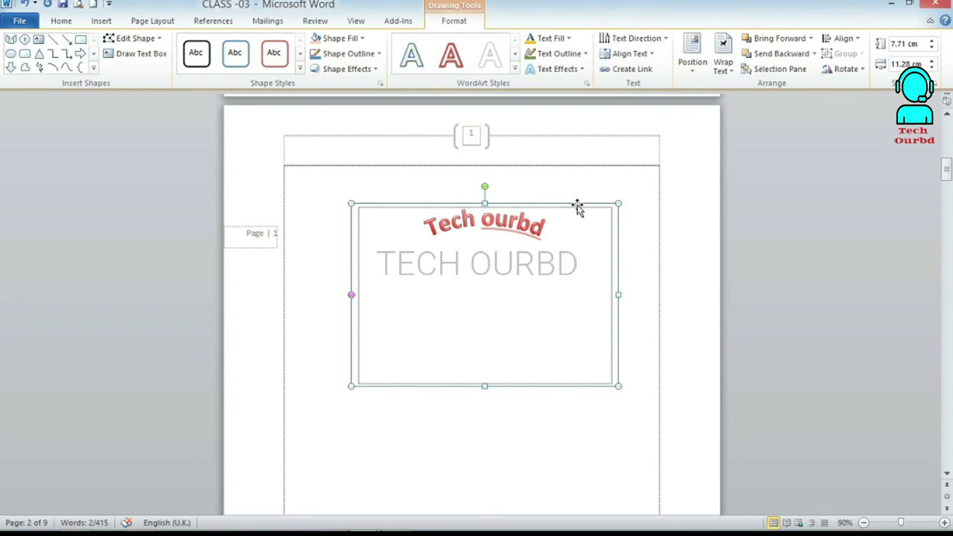
Step: Delete the Tech ourbd WordArt, close the WordArt gallery unused, and scroll down to page 3
key(Delete)
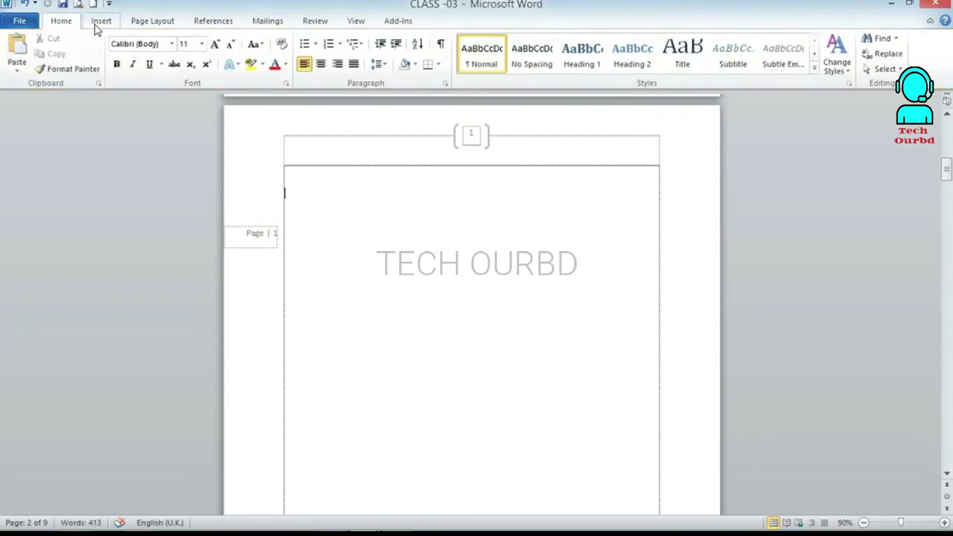
click(99, 23)
click(654, 71)
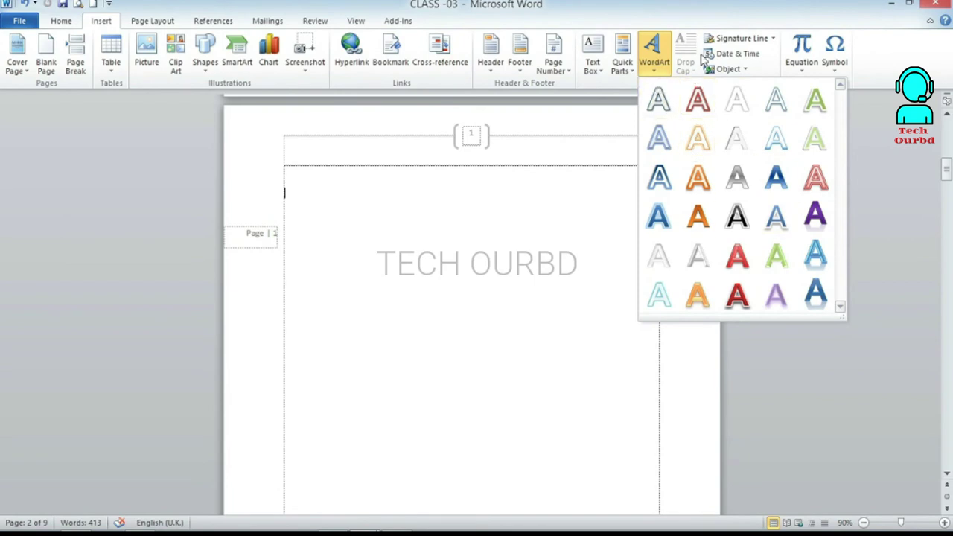
click(604, 299)
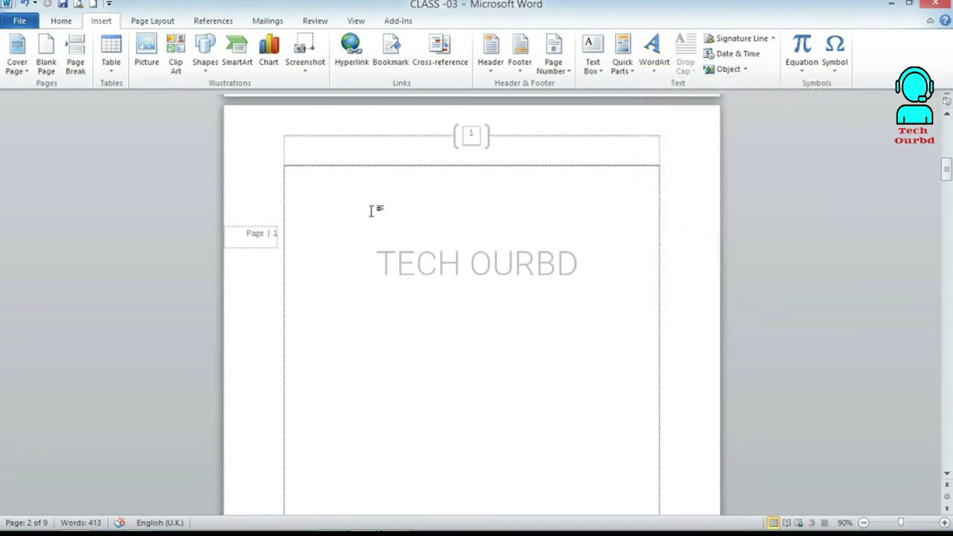
scroll(372, 205, down, 5)
scroll(375, 194, down, 5)
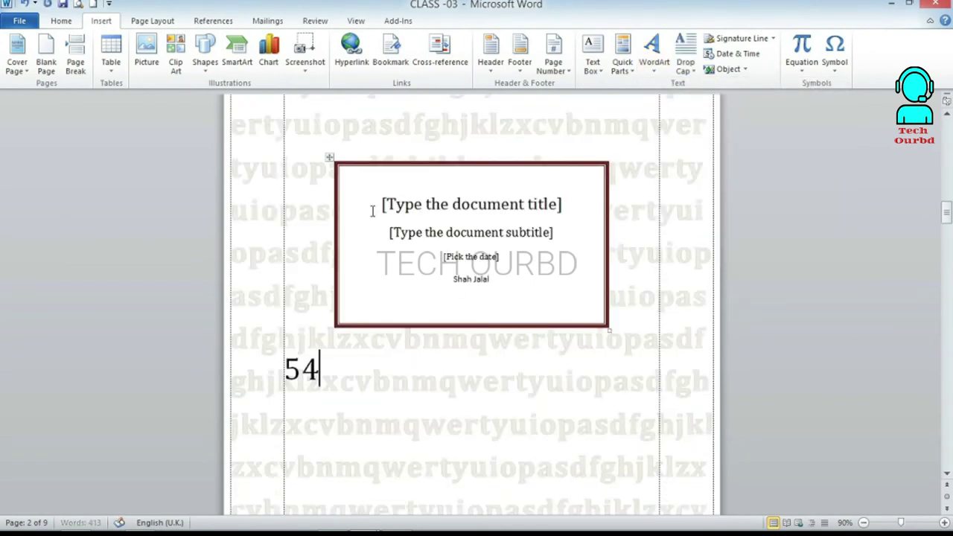
Step: Apply a Dropped drop cap with the insertion point on blank page 2
click(691, 70)
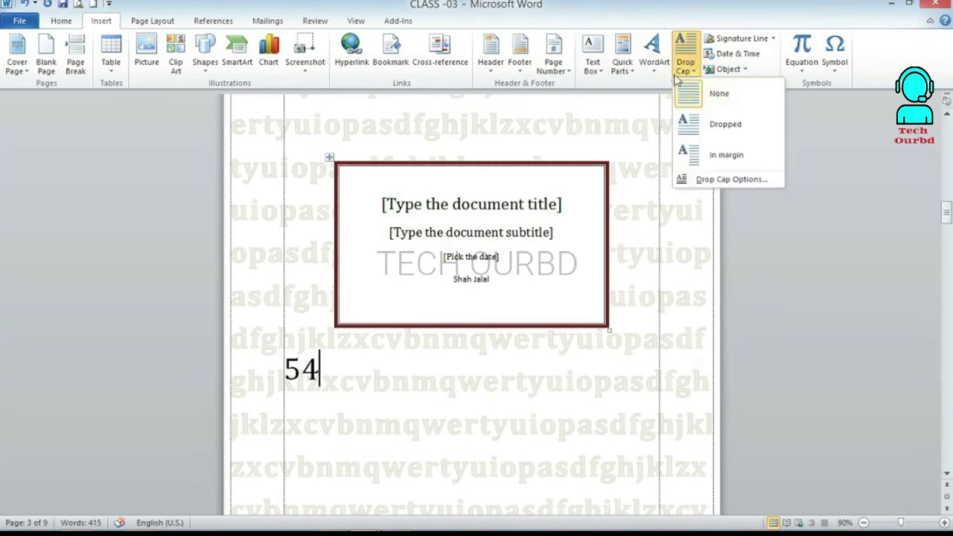
scroll(366, 372, up, 8)
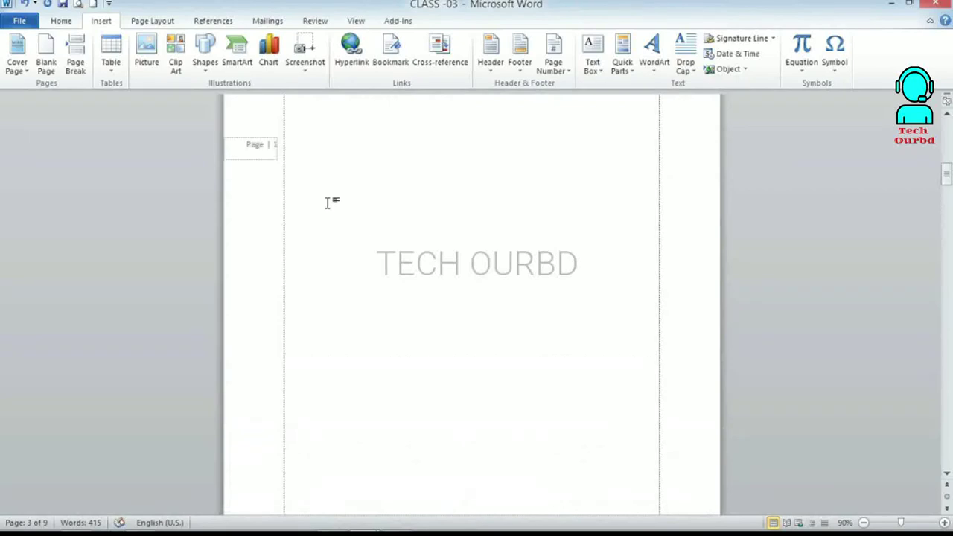
click(327, 202)
scroll(711, 179, up, 3)
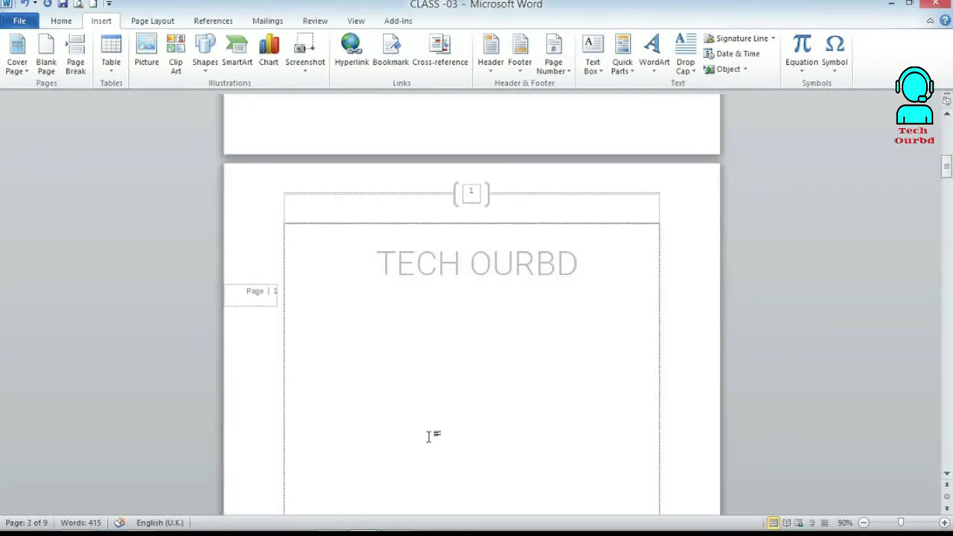
click(686, 47)
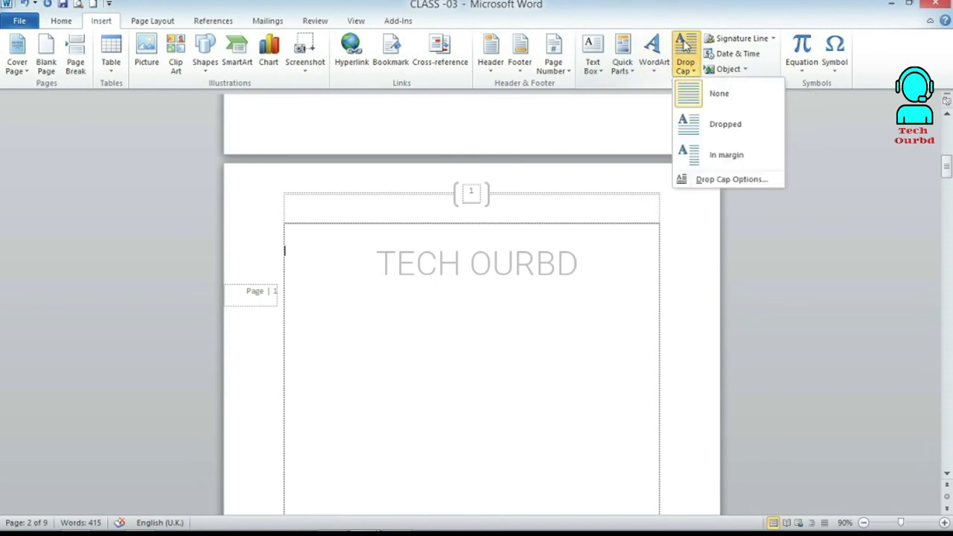
click(723, 125)
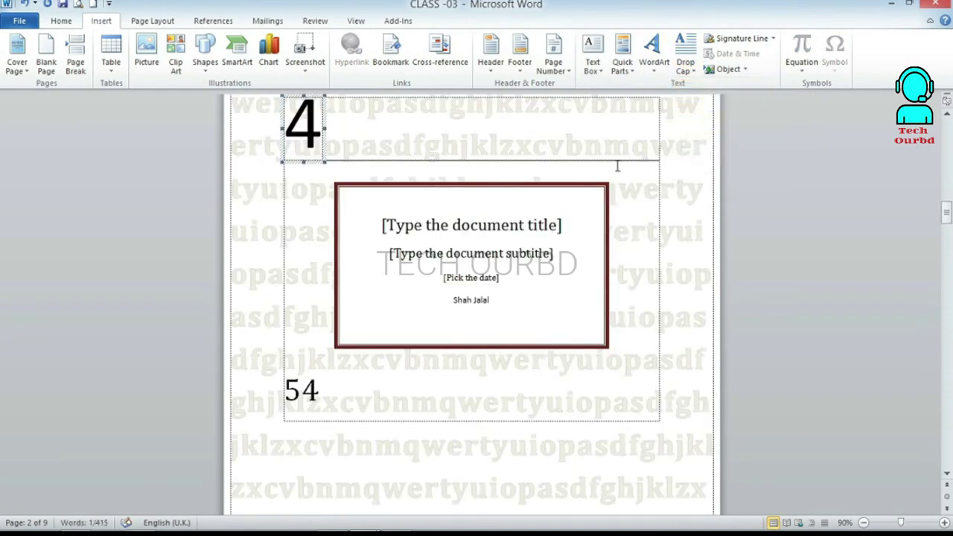
Step: Type a 4 at the top of page 2's body
scroll(378, 340, up, 5)
scroll(305, 358, up, 3)
scroll(328, 405, up, 3)
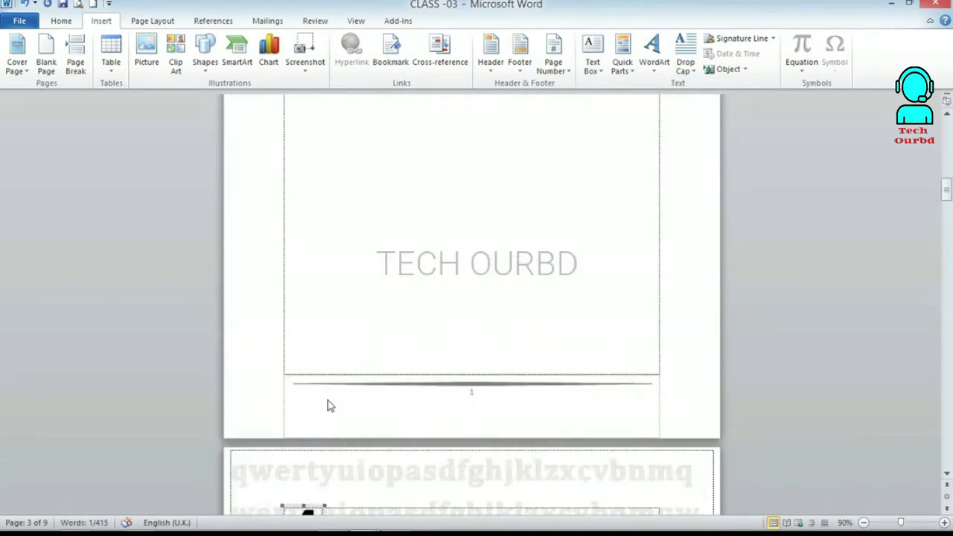
click(297, 164)
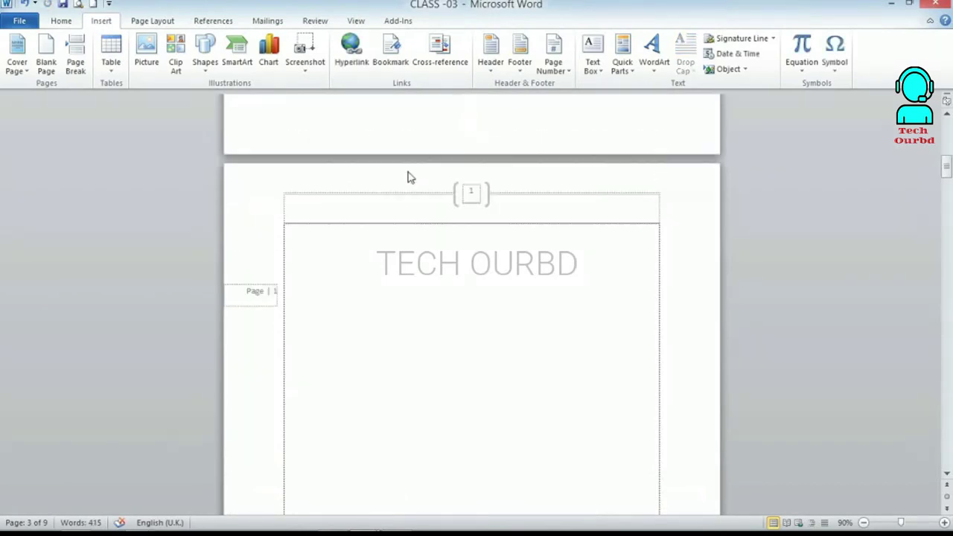
click(343, 262)
text(4)
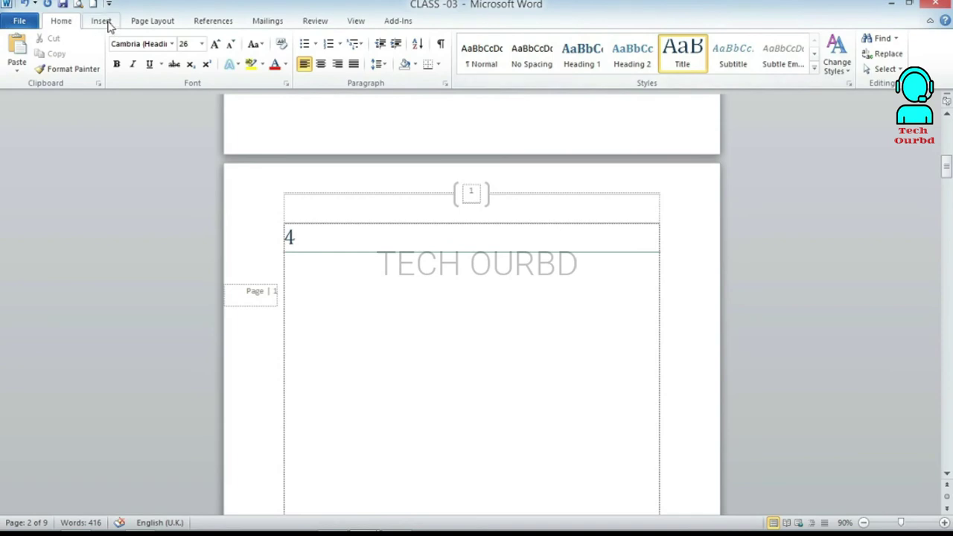
Step: Make the 4 a dropped capital and type four lines of sample digits beside it
click(102, 21)
click(686, 66)
click(718, 123)
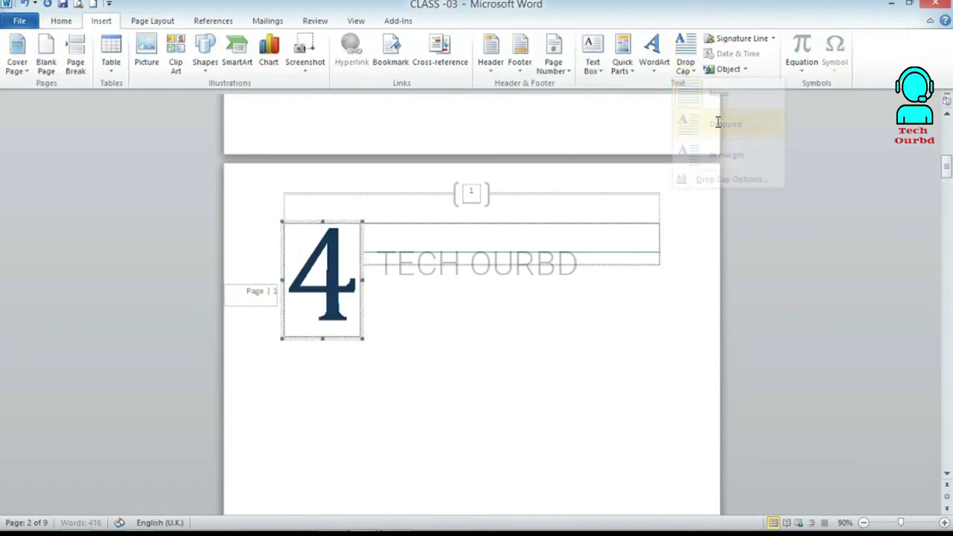
click(374, 319)
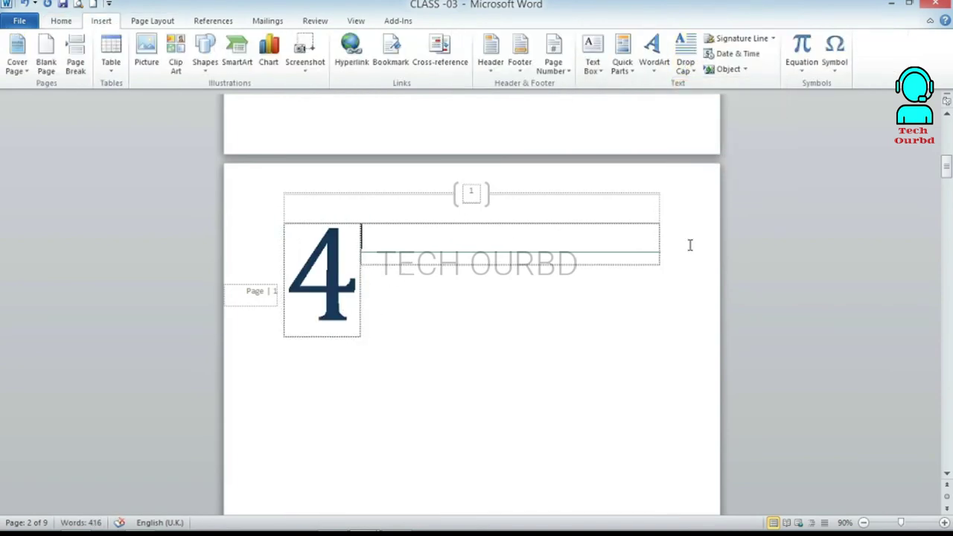
text(65464564564564)
key(Return)
text(654654)
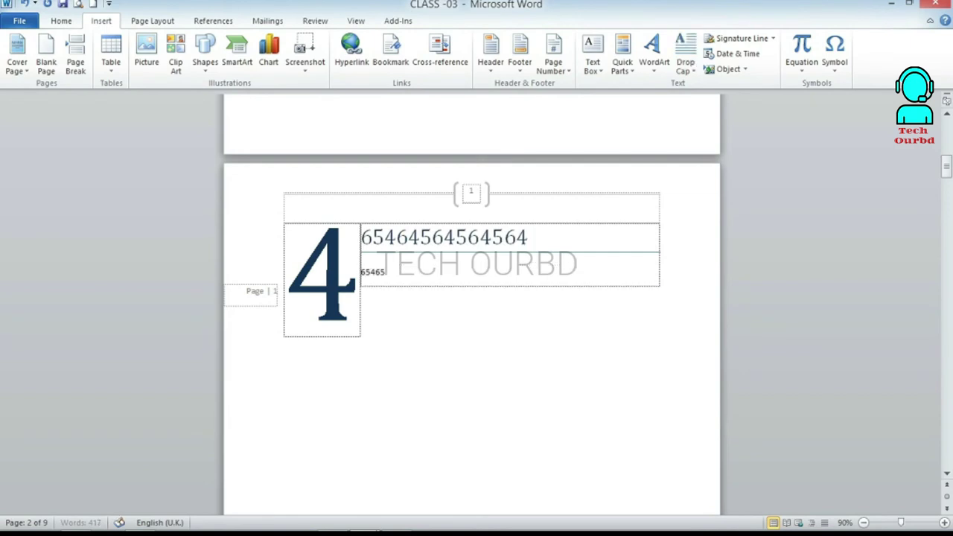
text(56)
key(Return)
text(654)
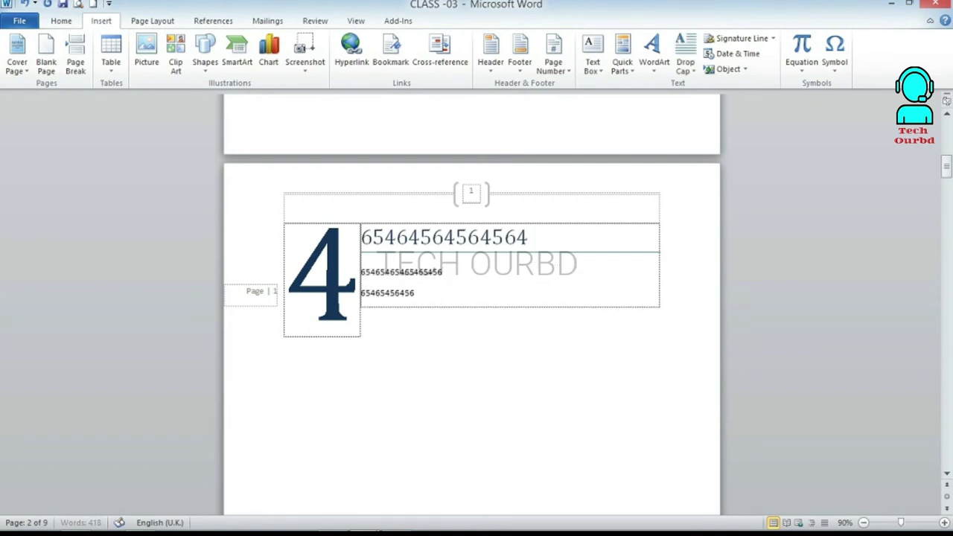
key(Return)
text(54564564)
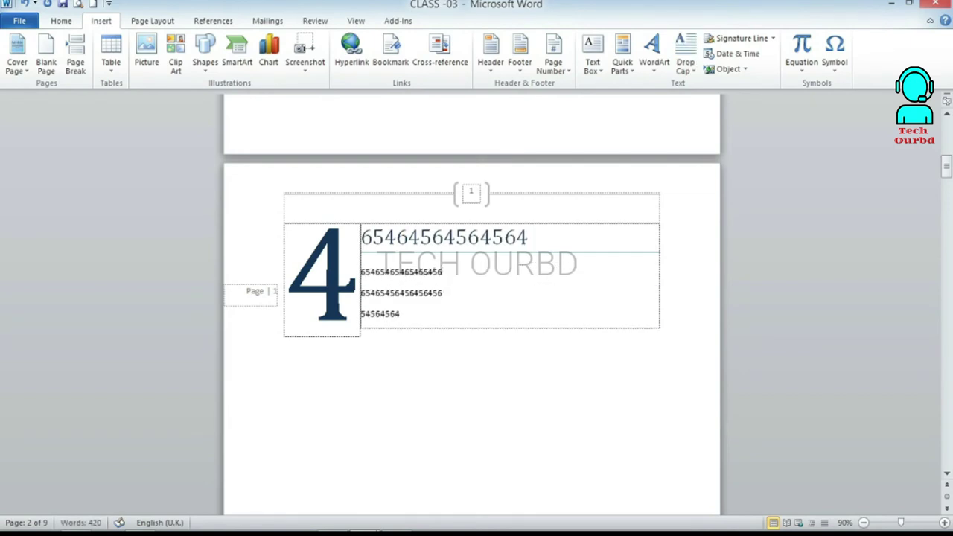
key(Return)
Step: Delete the dropped 4 and the sample digit lines beside it
click(338, 320)
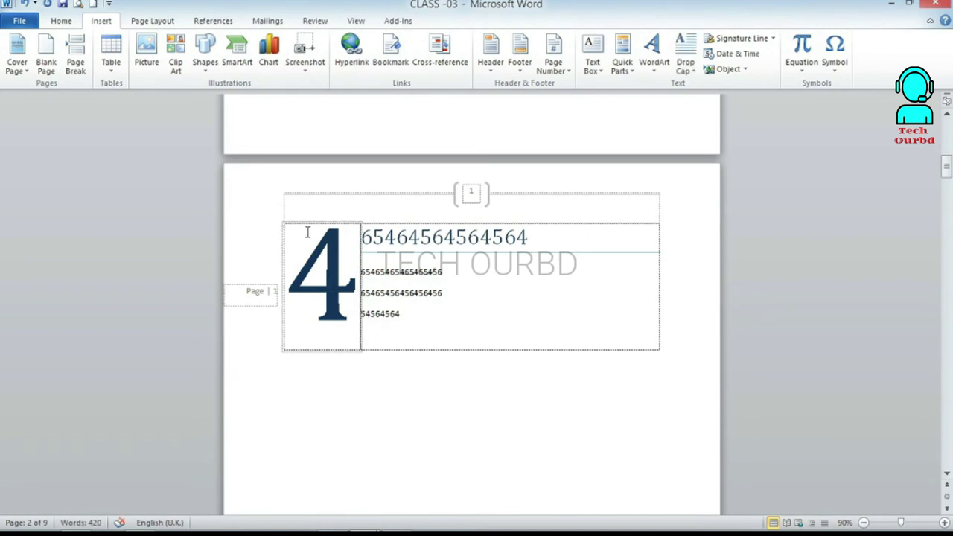
key(Delete)
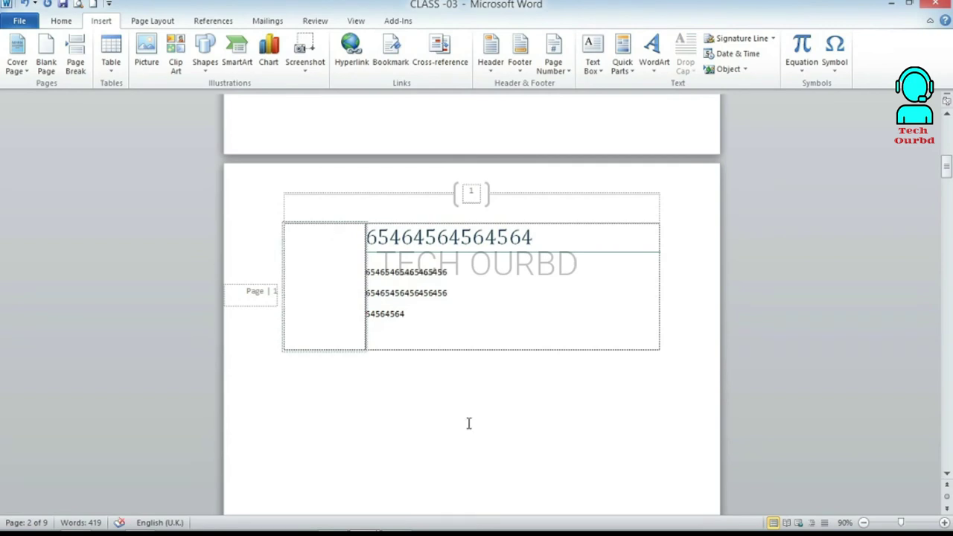
drag(468, 422, 338, 176)
key(Delete)
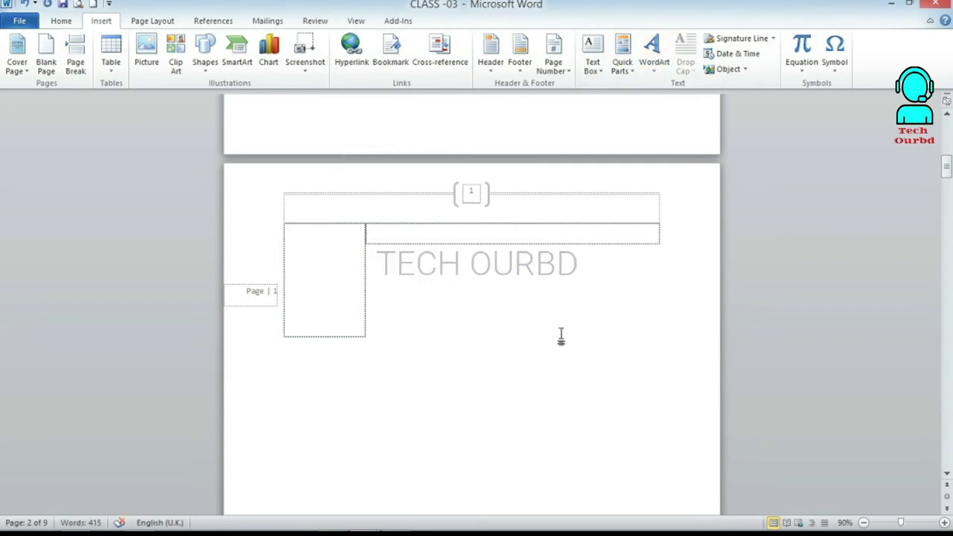
Step: Insert the date 21/05/2020 into the page 2 header
click(767, 41)
click(767, 235)
click(752, 56)
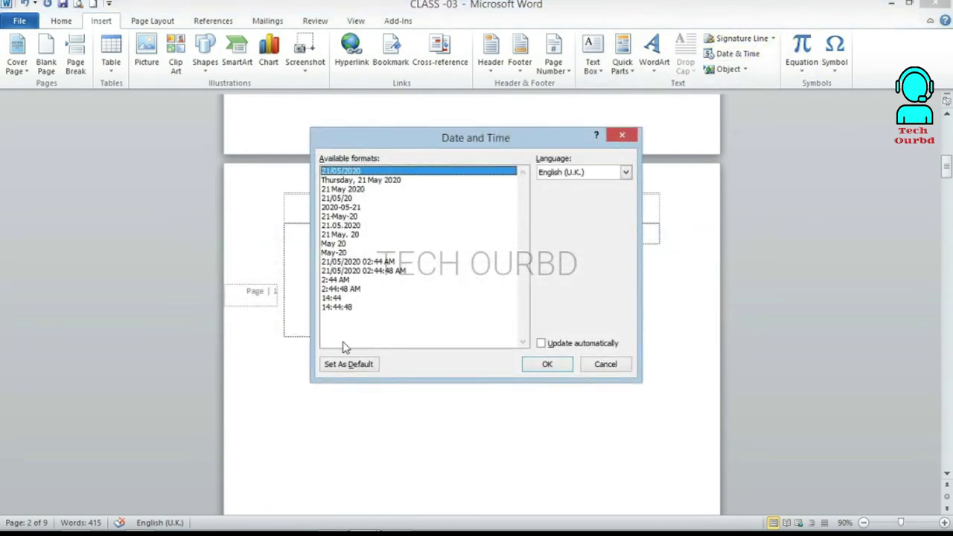
click(546, 367)
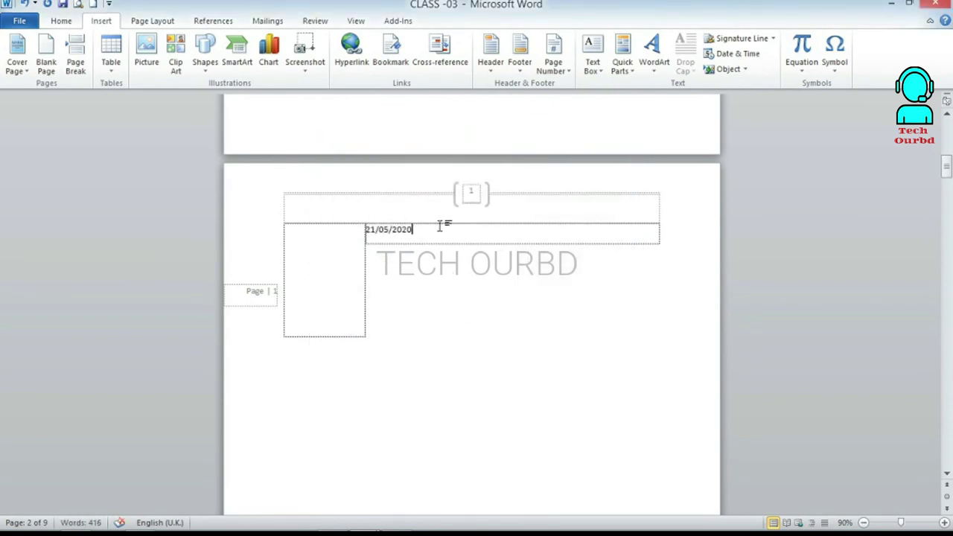
Step: Insert a new blank equation on page 3 and browse the Limit and Log structures
scroll(117, 186, down, 10)
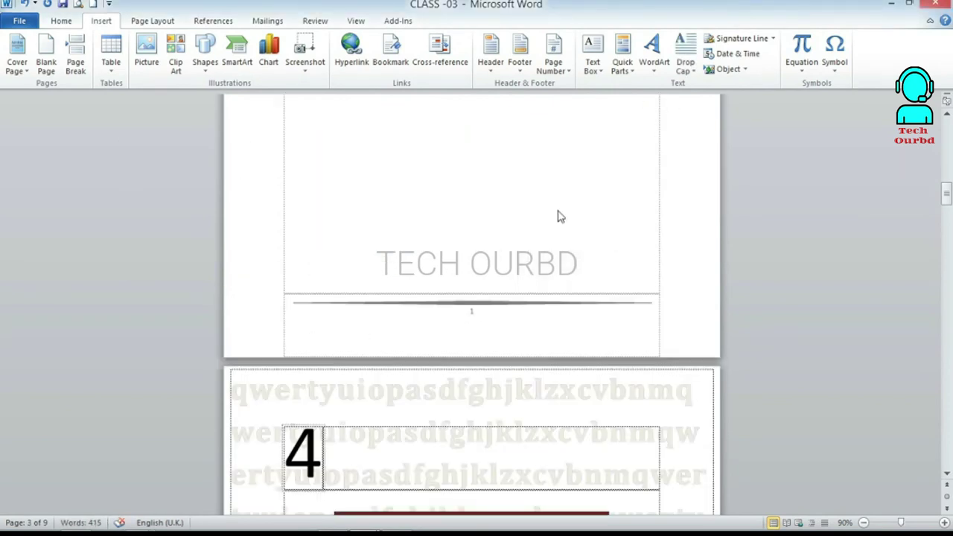
click(807, 65)
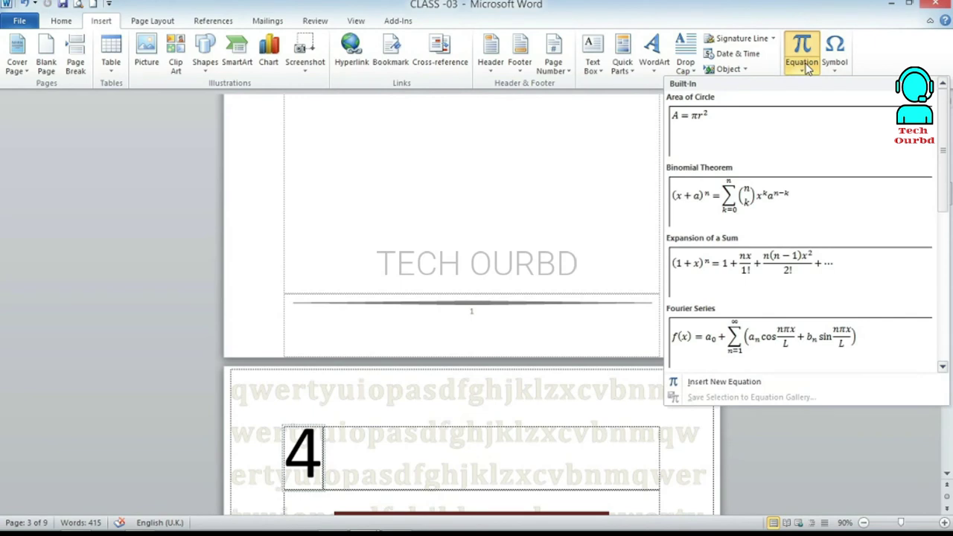
click(812, 48)
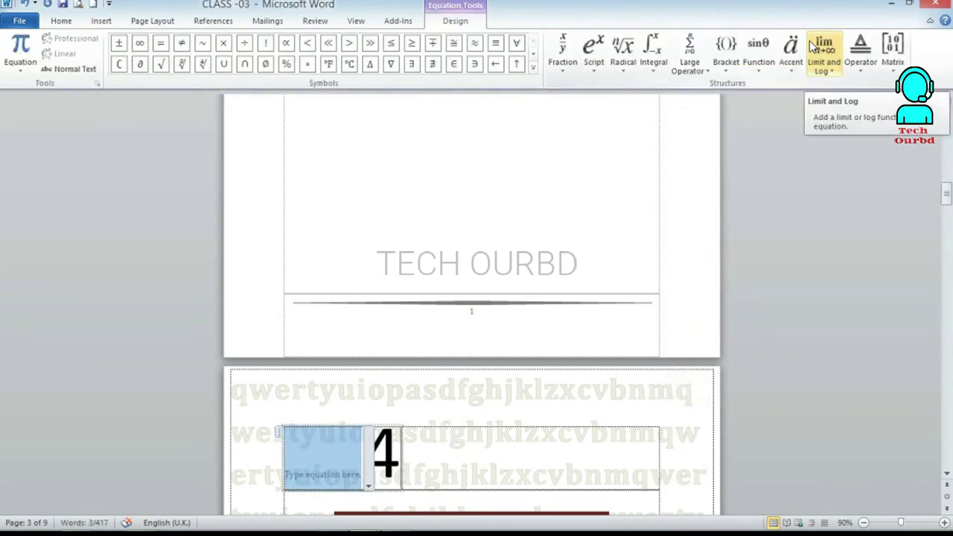
click(812, 47)
click(381, 119)
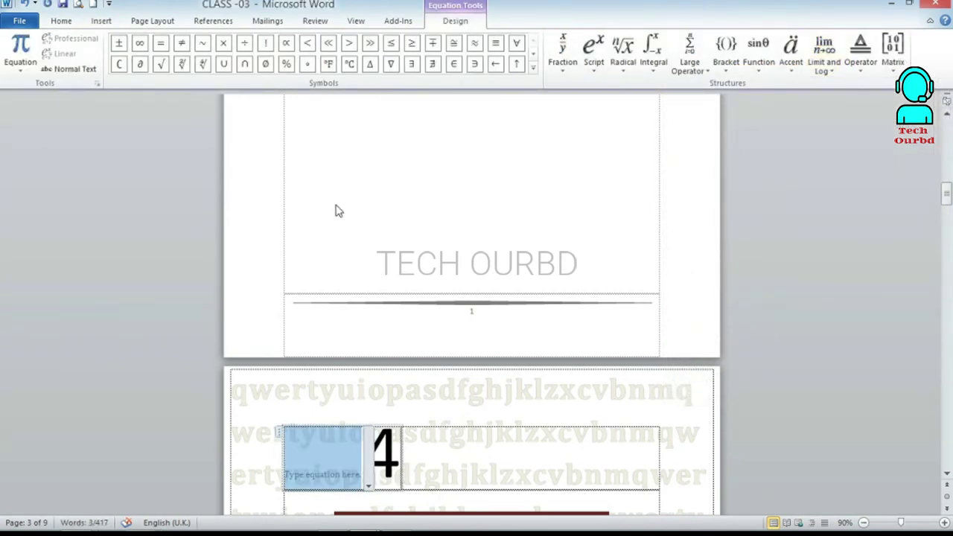
Step: Return to page 2 and select the small empty text box
scroll(335, 228, up, 5)
click(295, 138)
scroll(333, 256, up, 6)
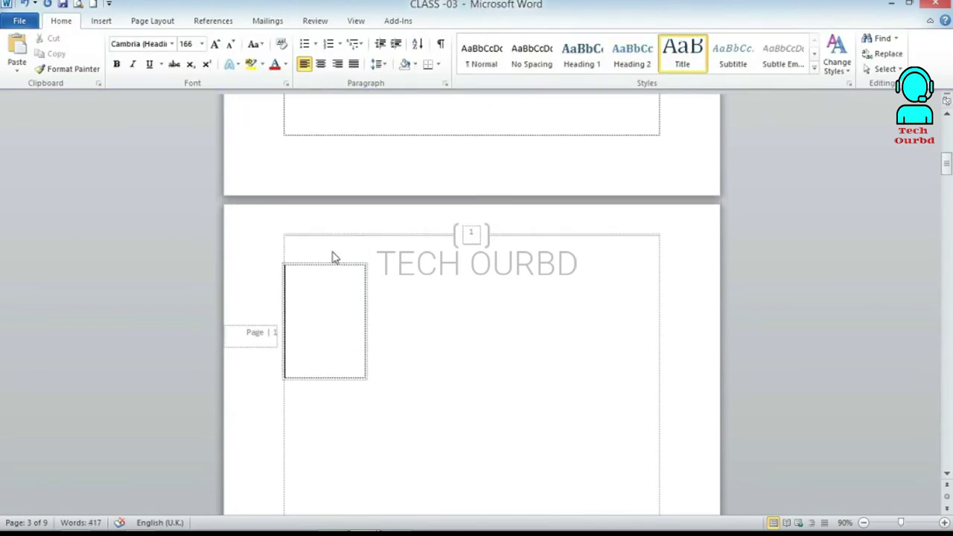
click(329, 268)
Step: Delete the small empty text box and centre the top line of the large page box
click(329, 264)
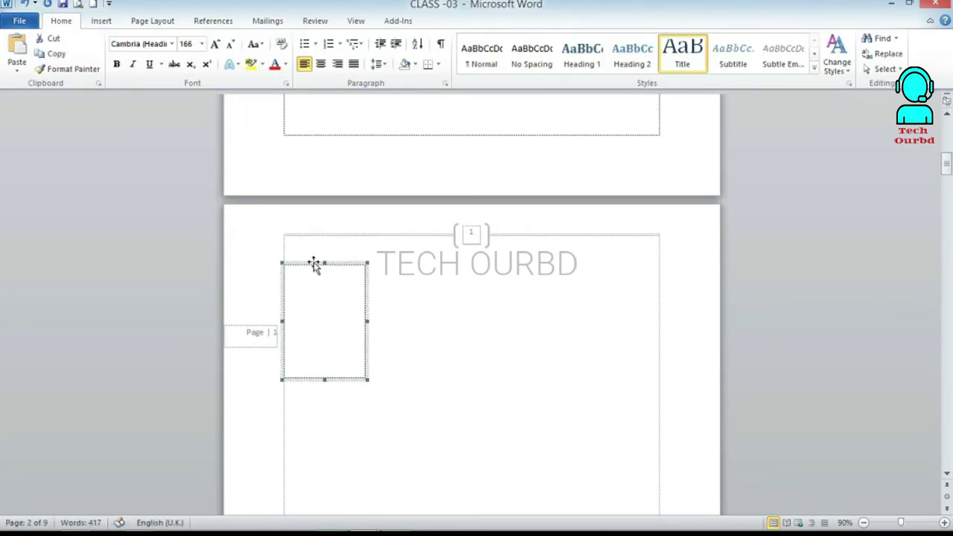
key(Delete)
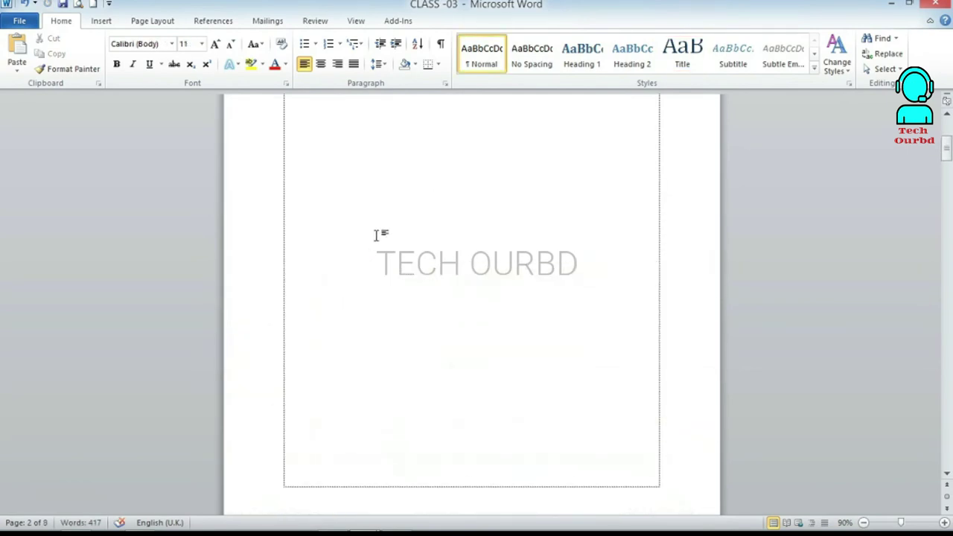
click(313, 192)
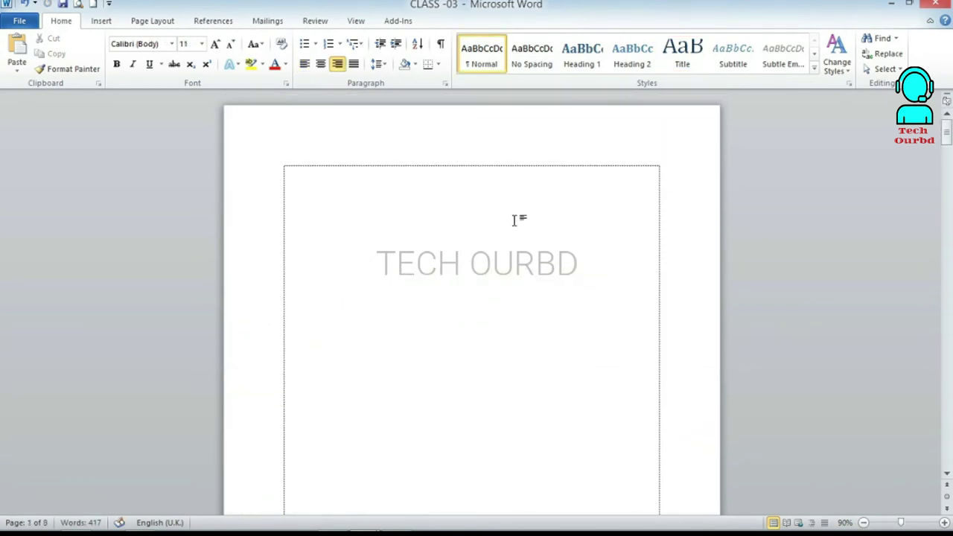
key(ctrl+e)
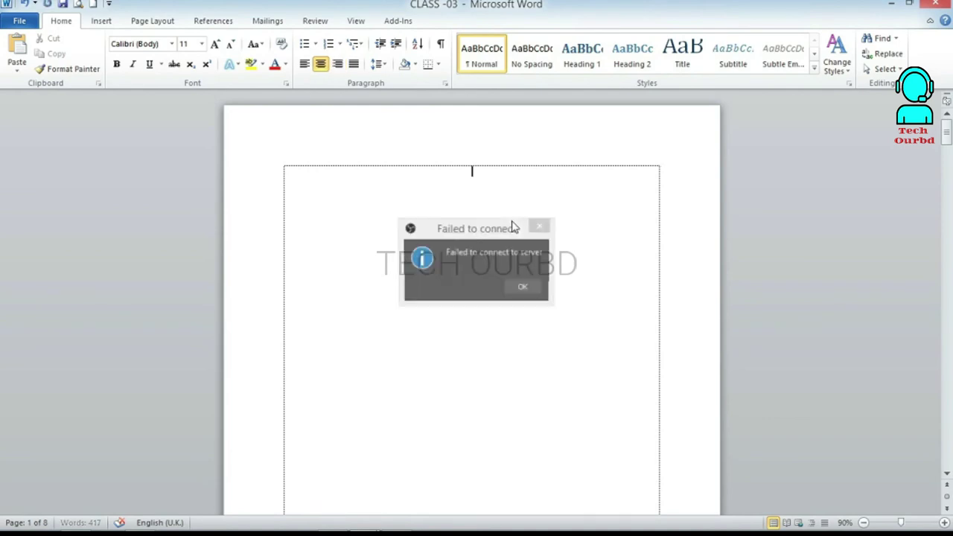
click(540, 225)
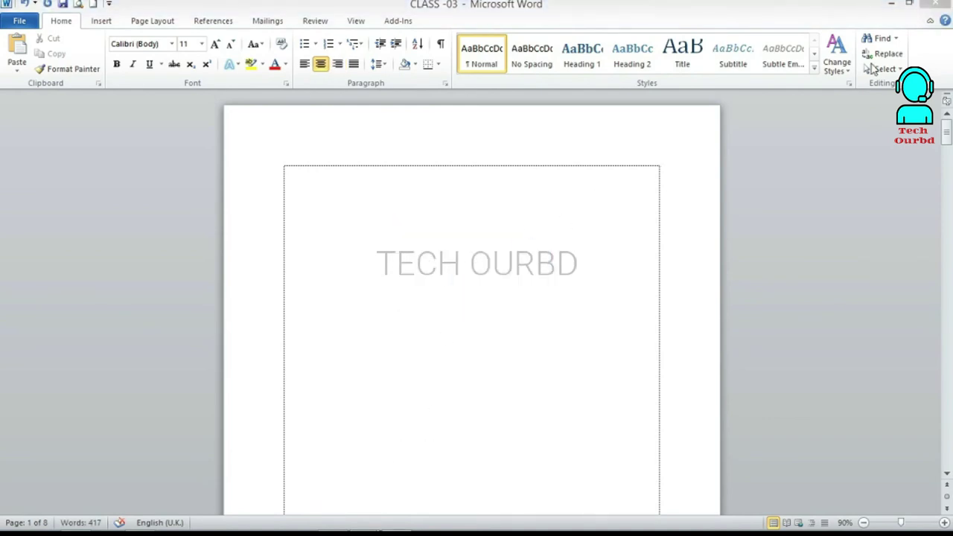
click(101, 23)
Step: Insert an equation containing the skewed fraction a/2 at the top of the frame
click(805, 67)
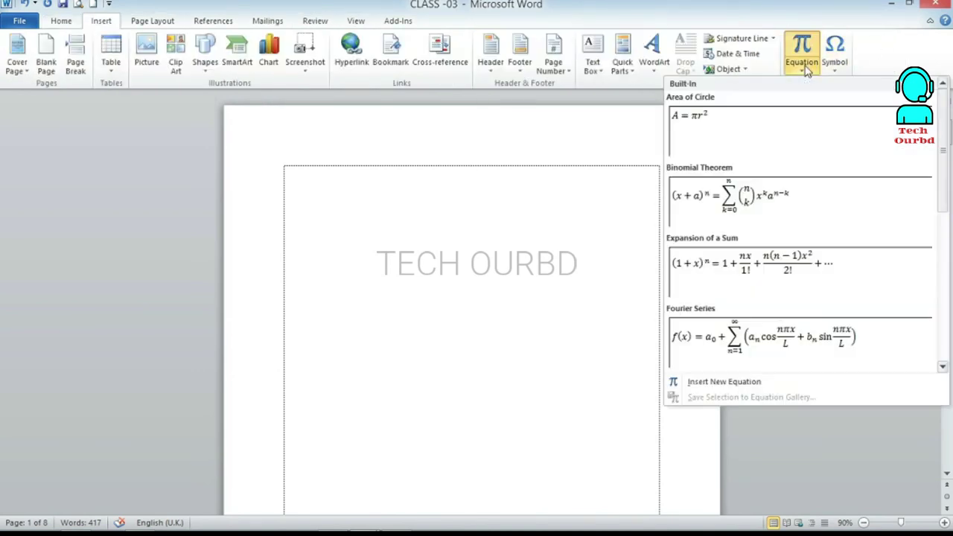
click(804, 51)
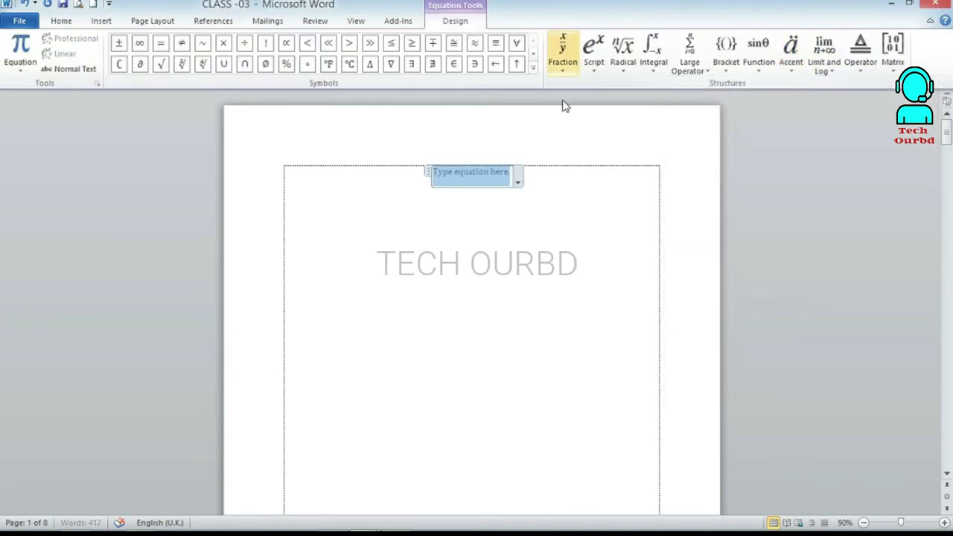
click(567, 61)
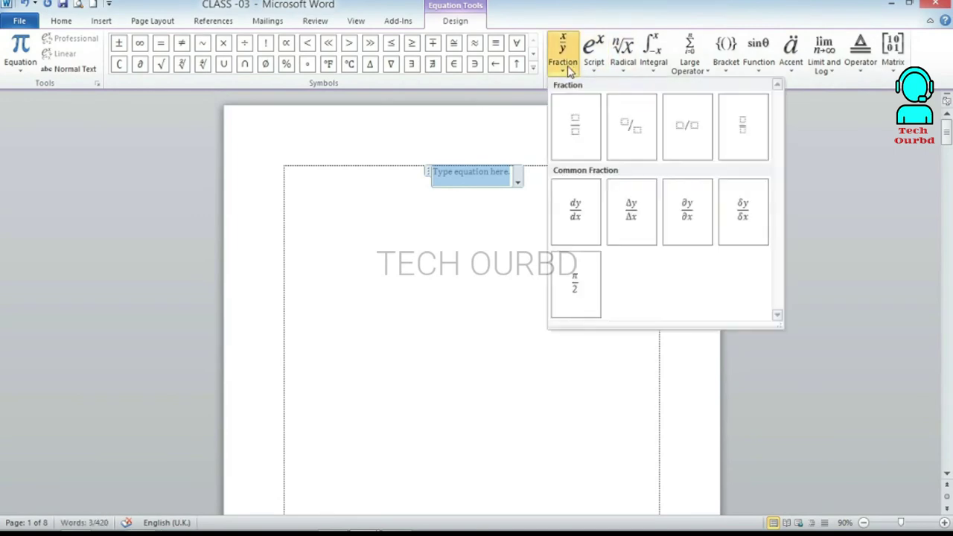
click(642, 137)
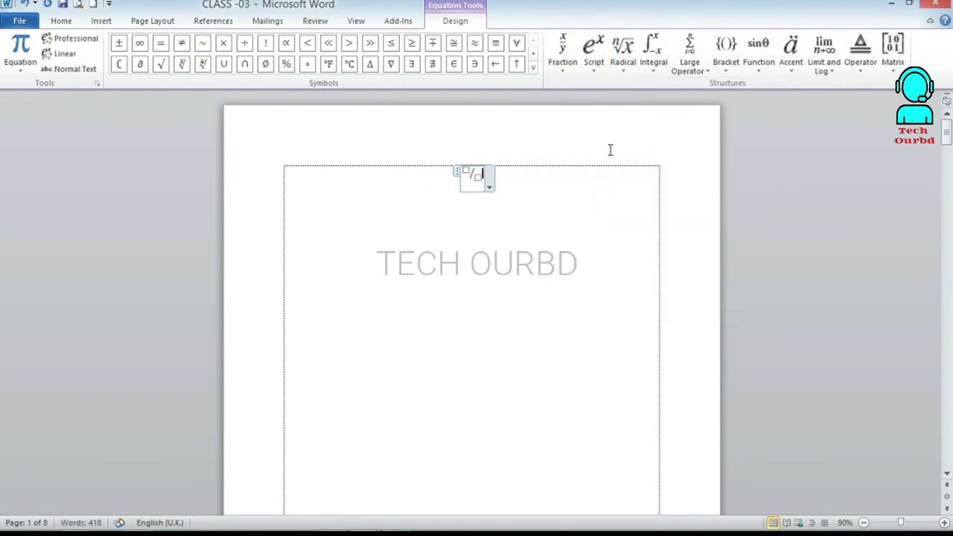
click(517, 67)
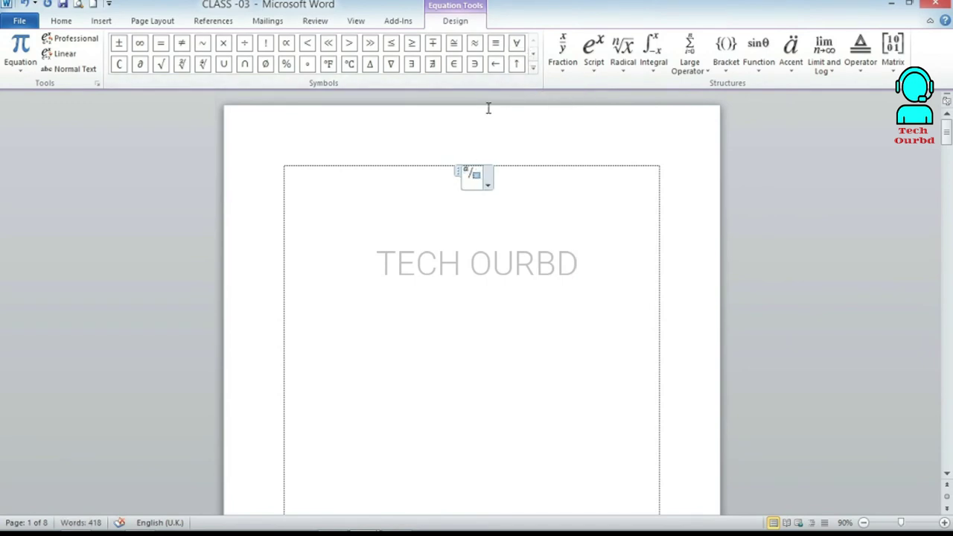
text(2)
click(491, 243)
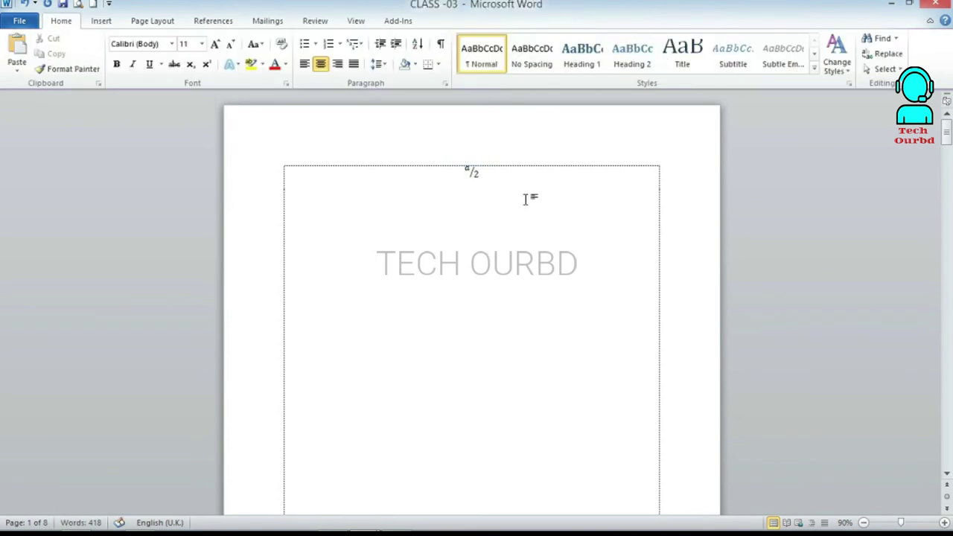
Step: Add a superscript a² equation after a/2, followed by a plus sign
click(100, 23)
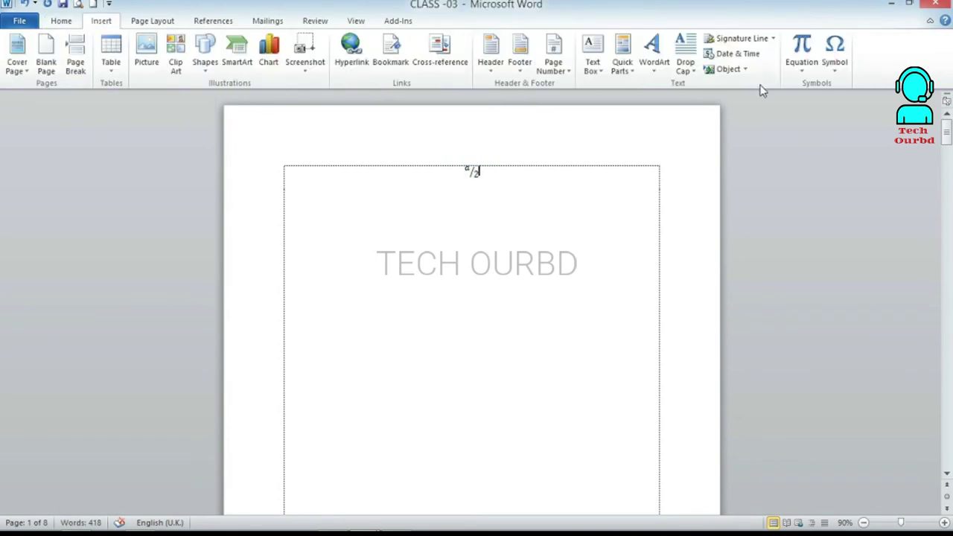
click(803, 56)
click(604, 69)
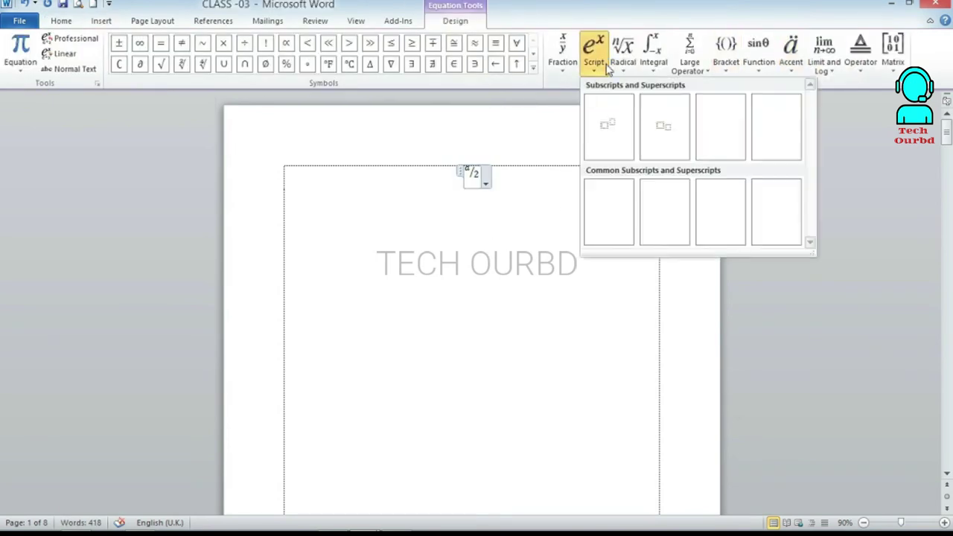
click(608, 131)
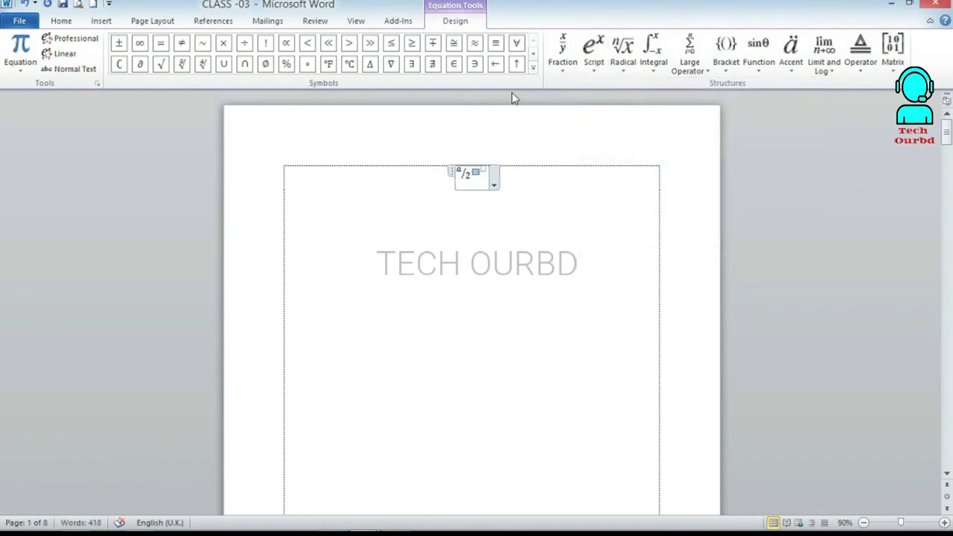
text(a)
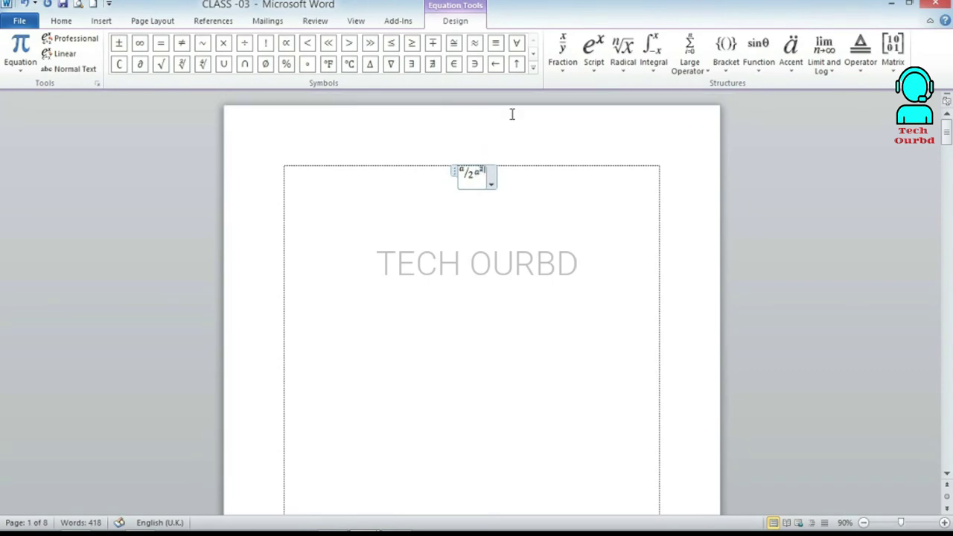
click(492, 179)
text(+)
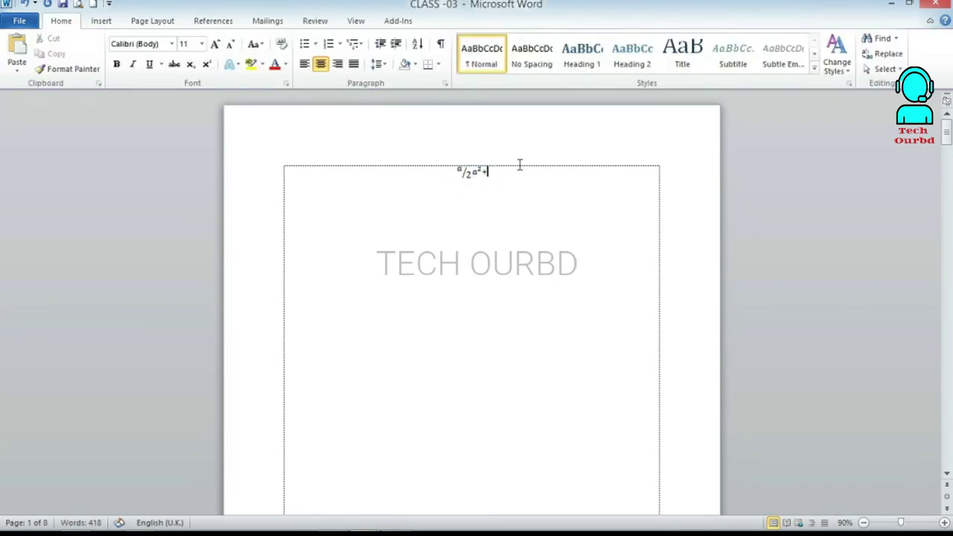
Step: Remove a stray empty equation placeholder and type 2ab+ after a²+
click(101, 21)
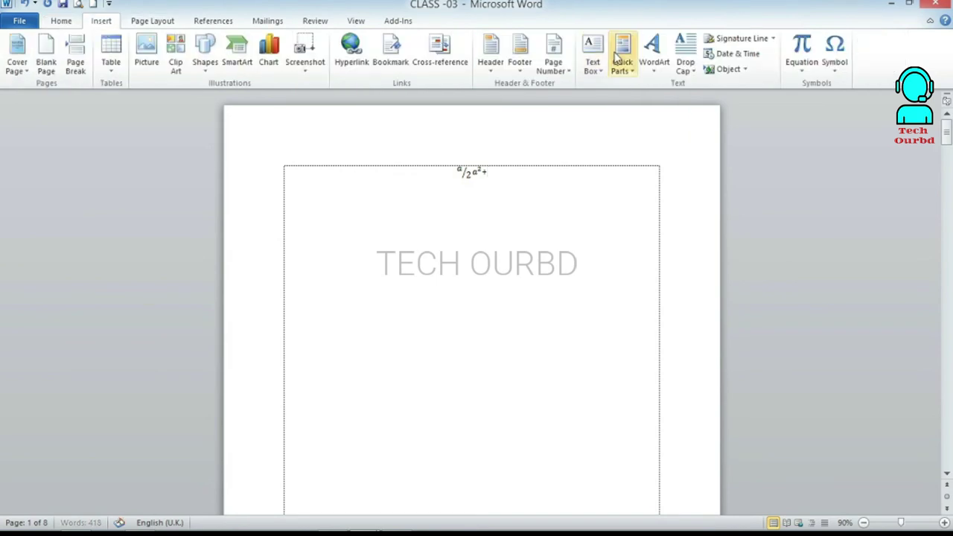
click(801, 46)
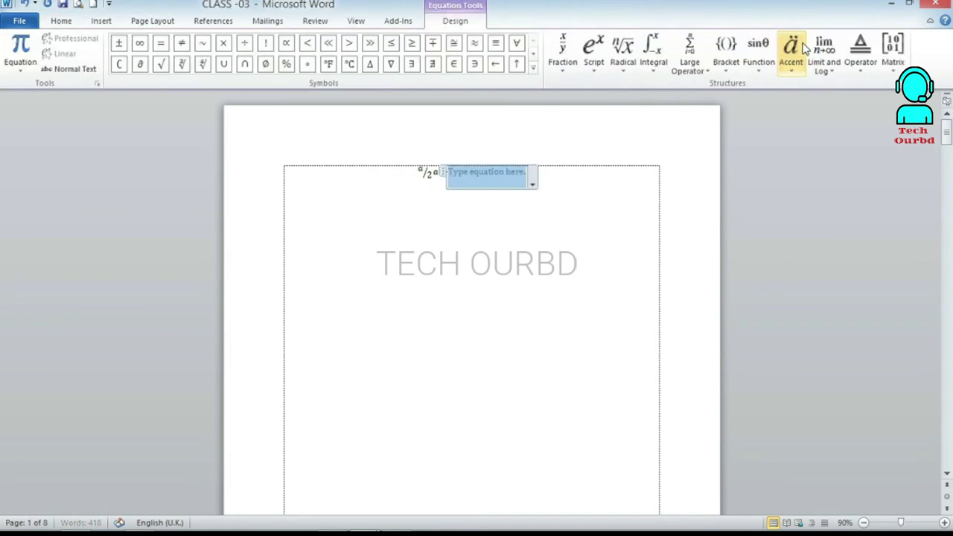
click(564, 58)
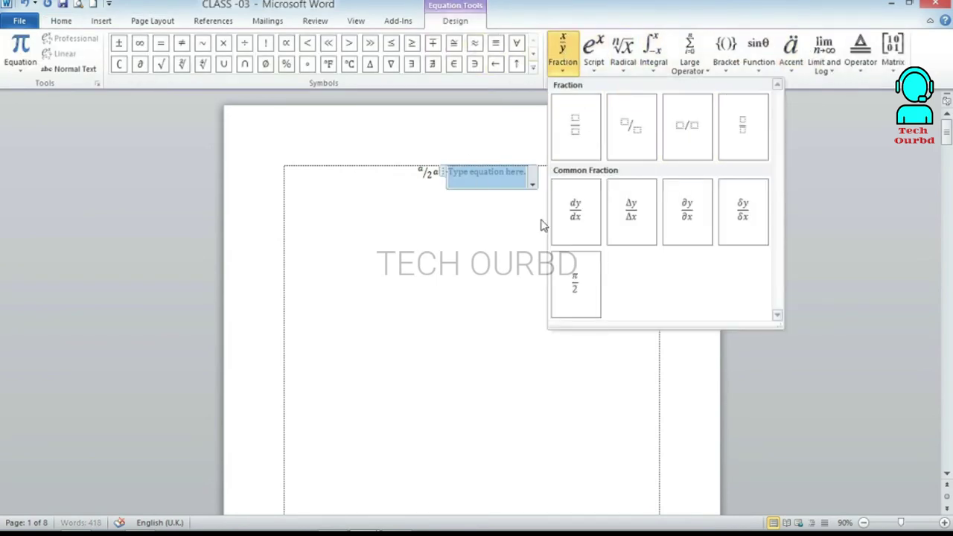
click(568, 60)
click(581, 192)
click(477, 173)
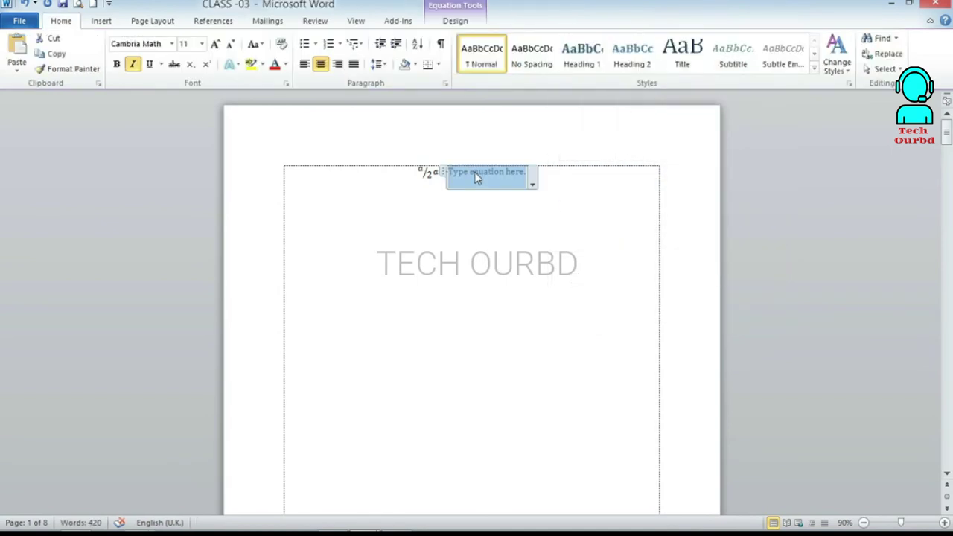
key(Delete)
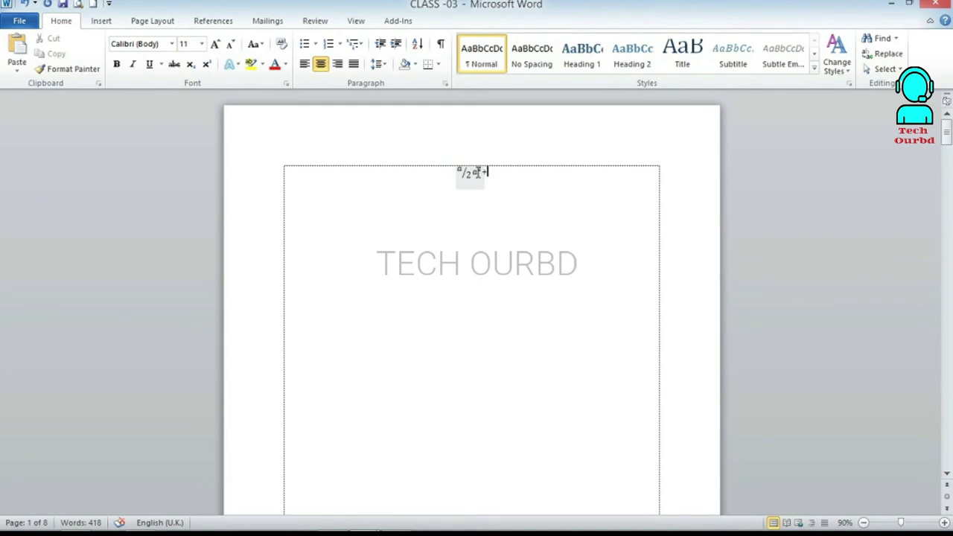
text(2)
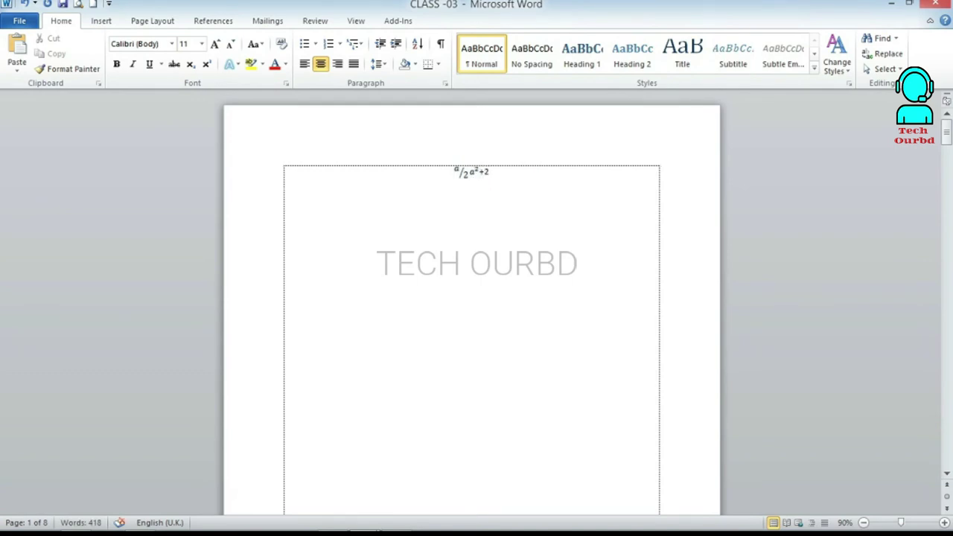
text(ab)
text(+)
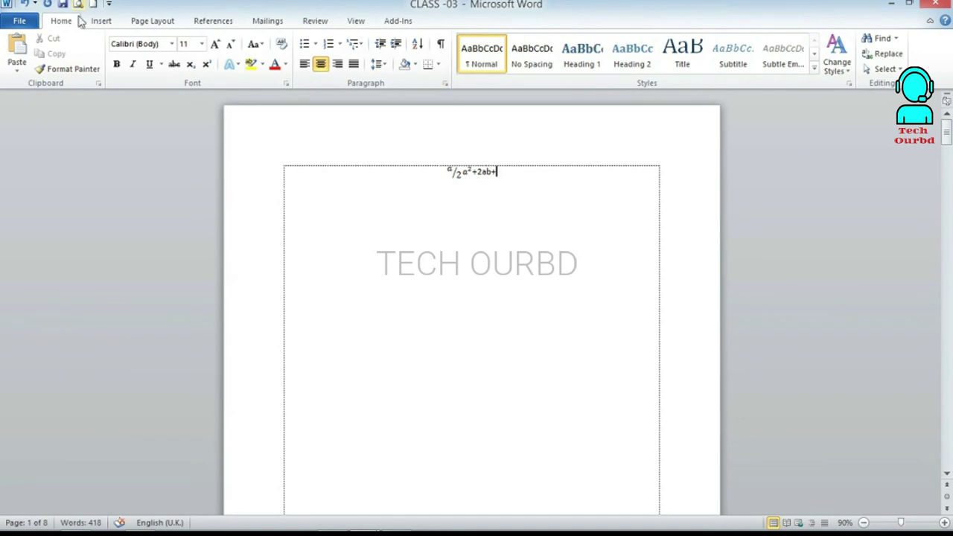
Step: Add the final superscript term b² and exit equation editing
click(103, 20)
click(803, 51)
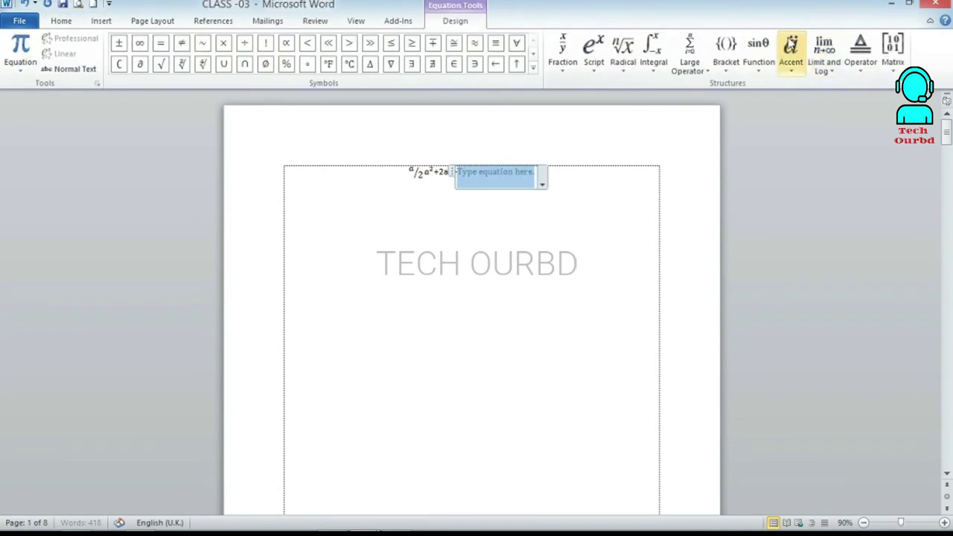
click(598, 68)
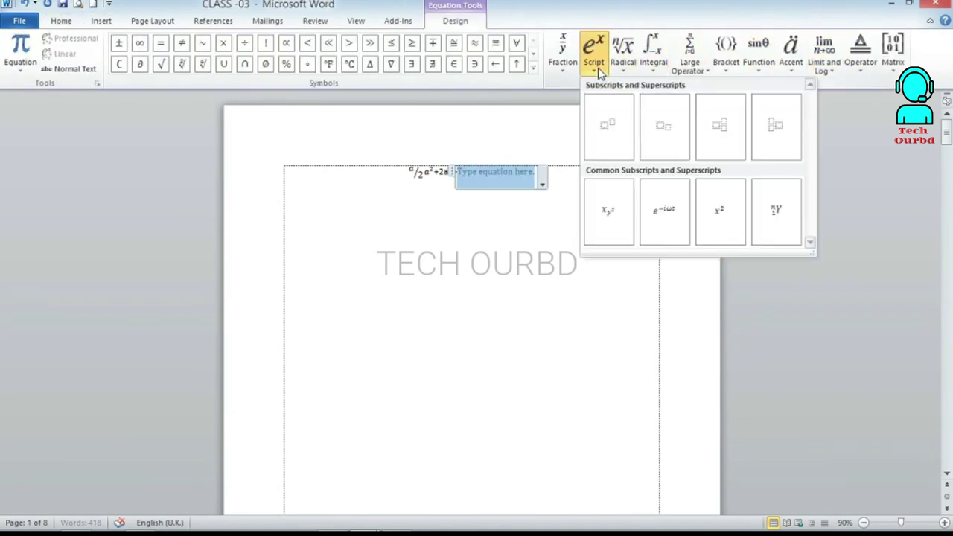
click(607, 133)
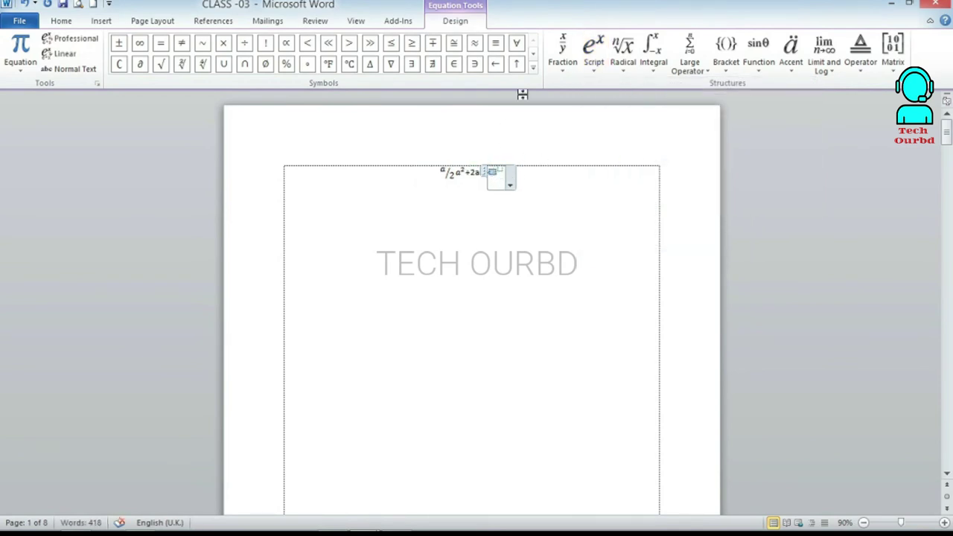
text(a/)
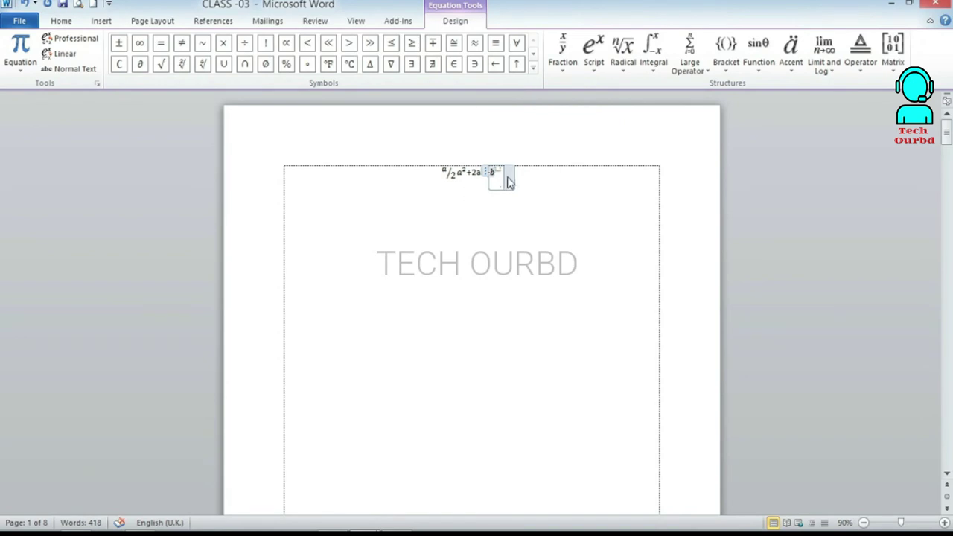
text(2)
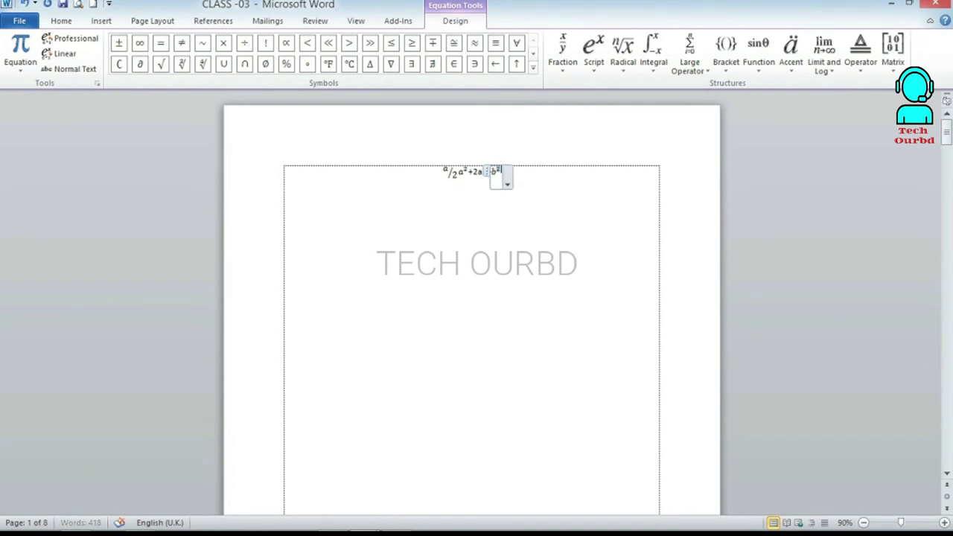
click(589, 205)
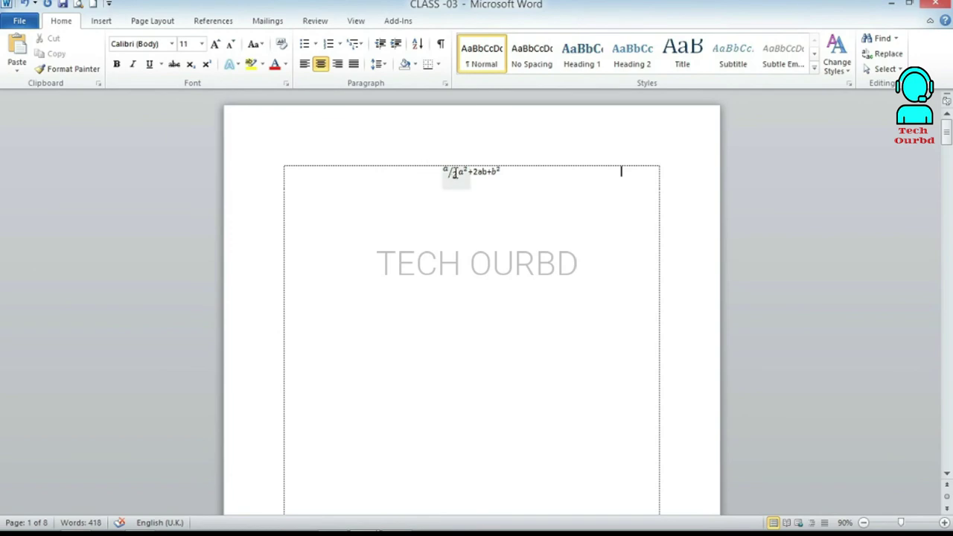
click(455, 173)
click(498, 190)
Step: Edit the equation and browse the Bracket and Function template galleries
click(102, 20)
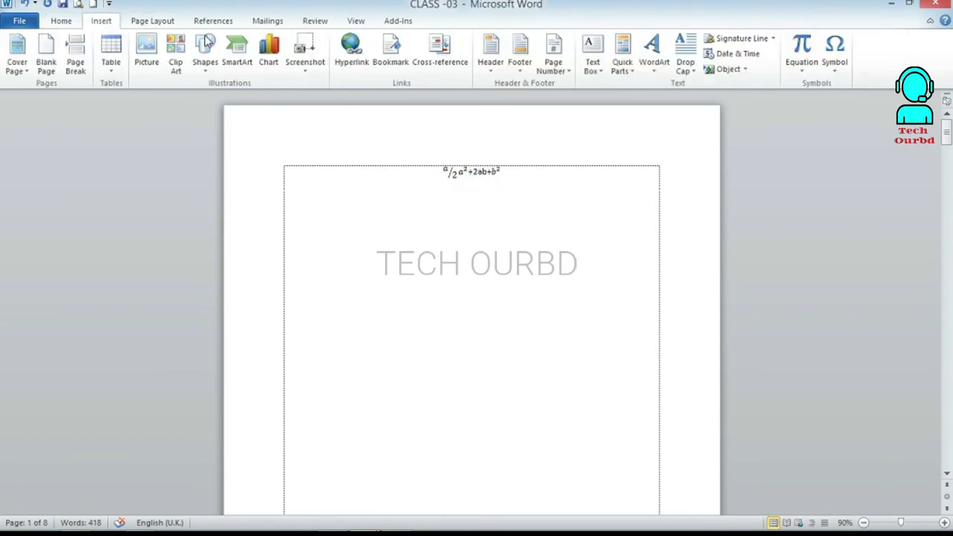
click(800, 46)
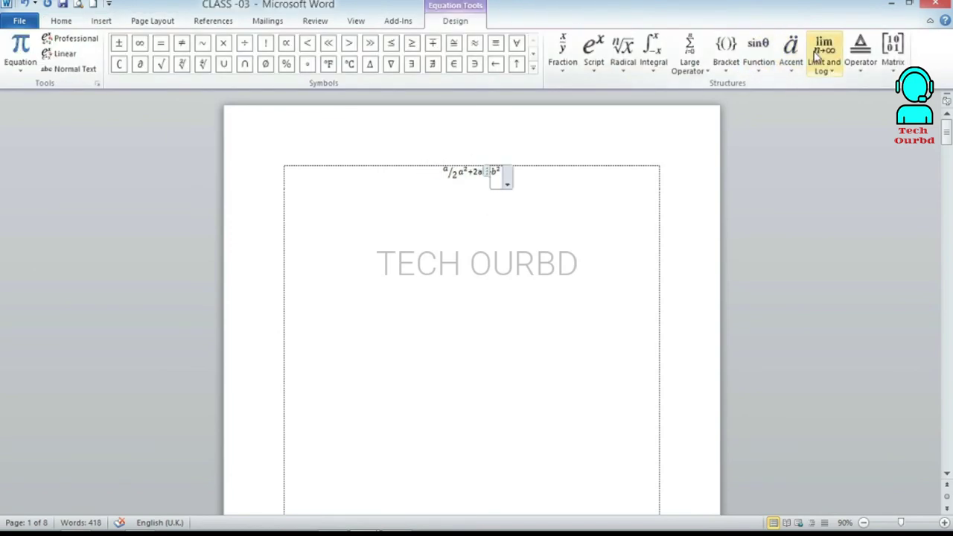
click(729, 61)
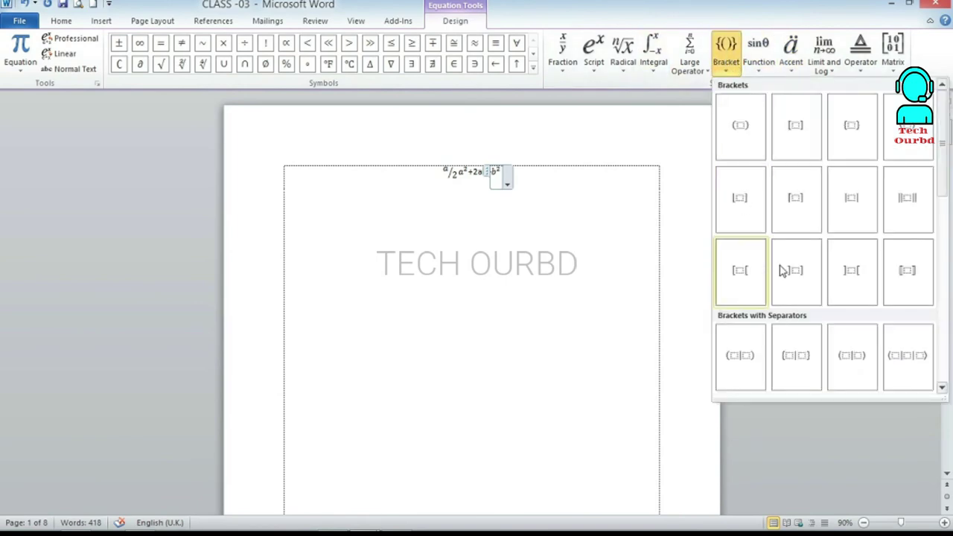
click(759, 64)
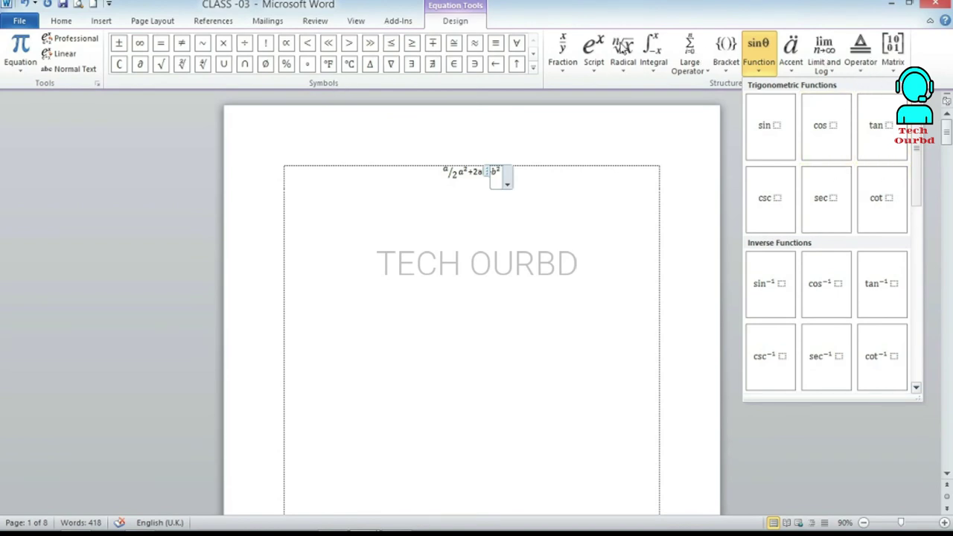
click(61, 21)
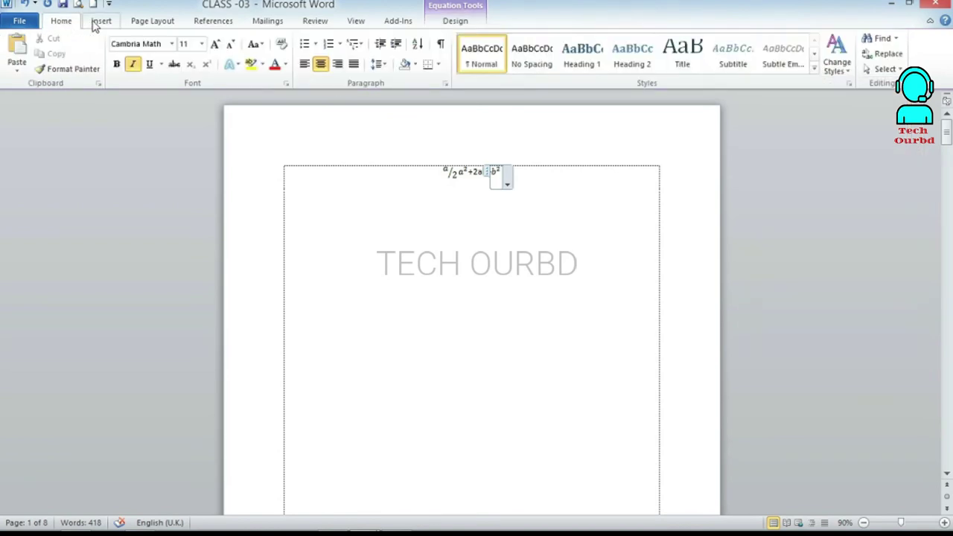
Step: Select the whole a/2 a²+2ab+b² equation and delete it
mouse_move(520, 187)
mouse_down()
mouse_move(449, 160)
mouse_move(374, 149)
mouse_up()
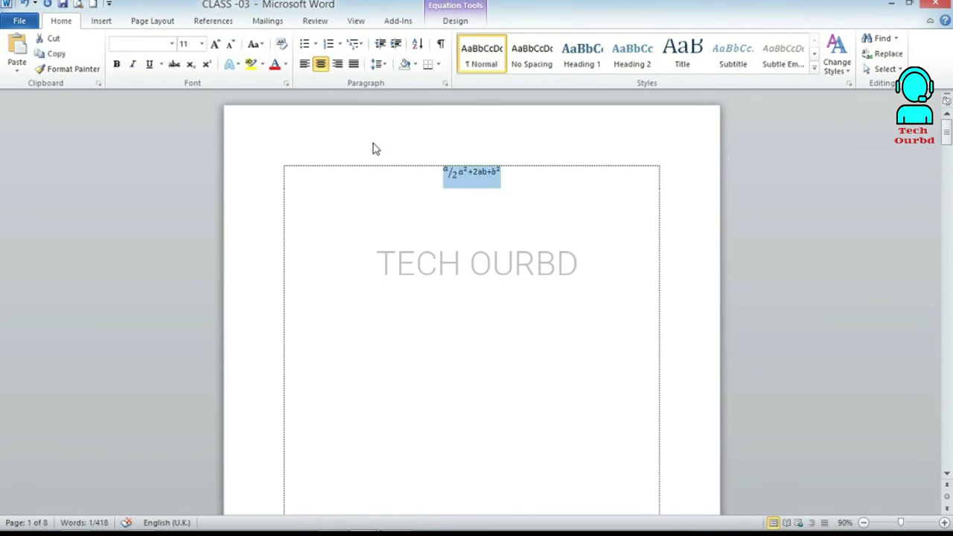
key(Delete)
click(103, 21)
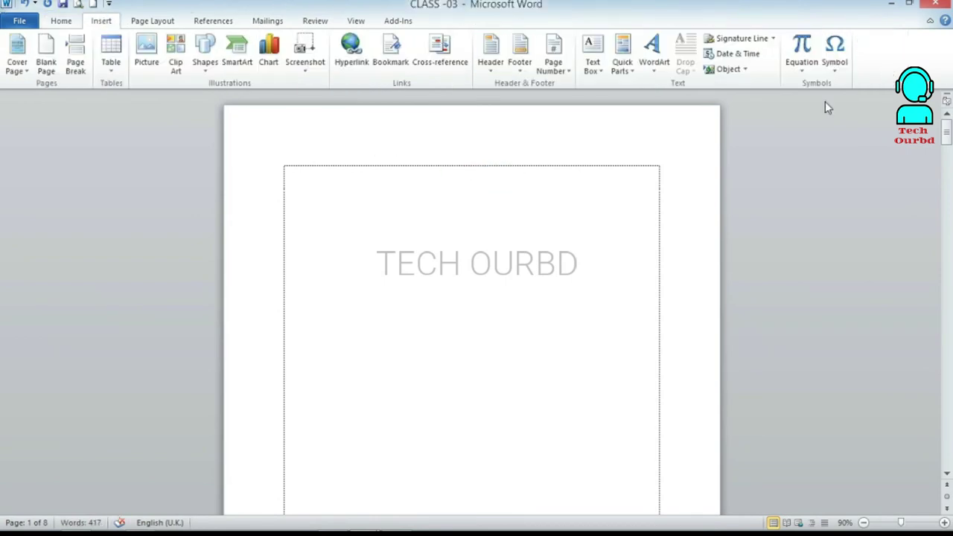
Step: In the Symbol dialog, browse the Number Forms and Greek Extended subsets and the Agency FB font
click(835, 65)
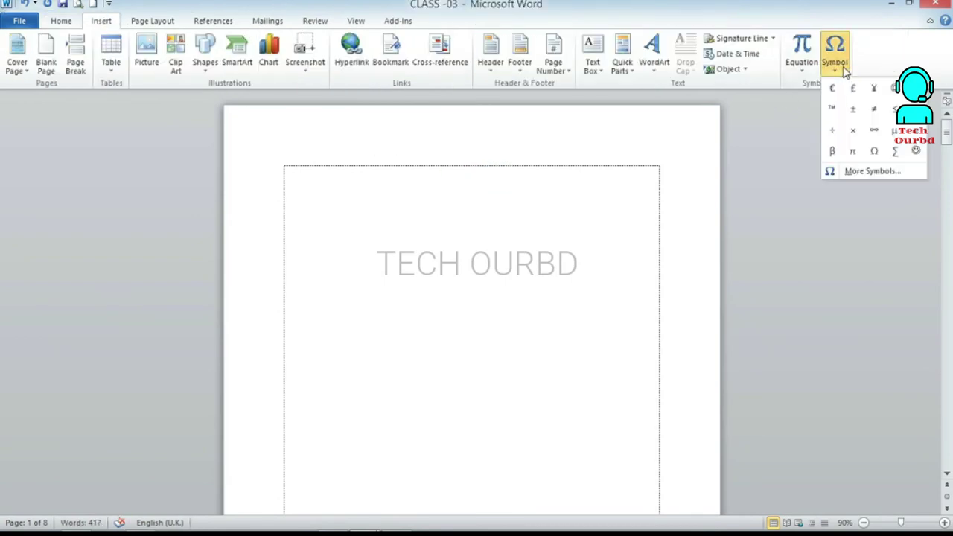
click(864, 172)
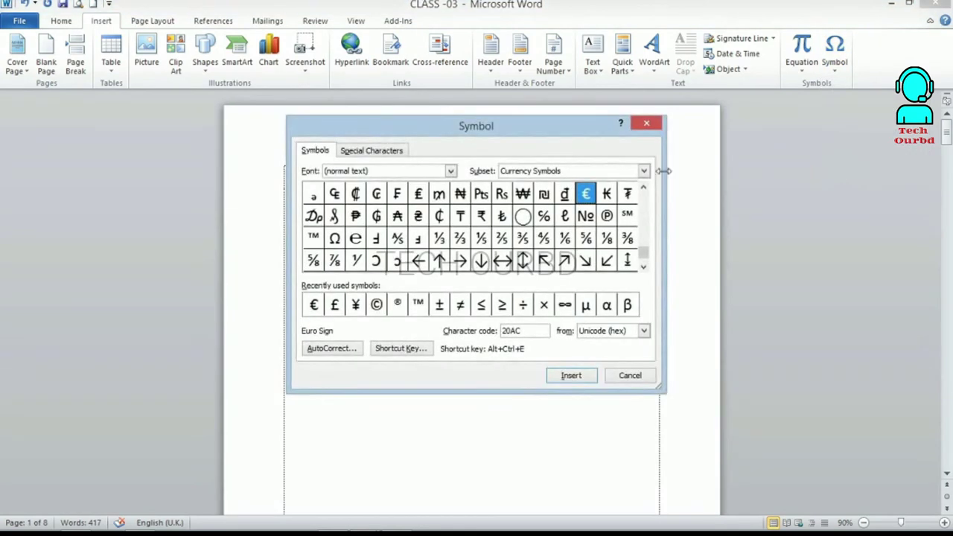
drag(497, 134, 786, 13)
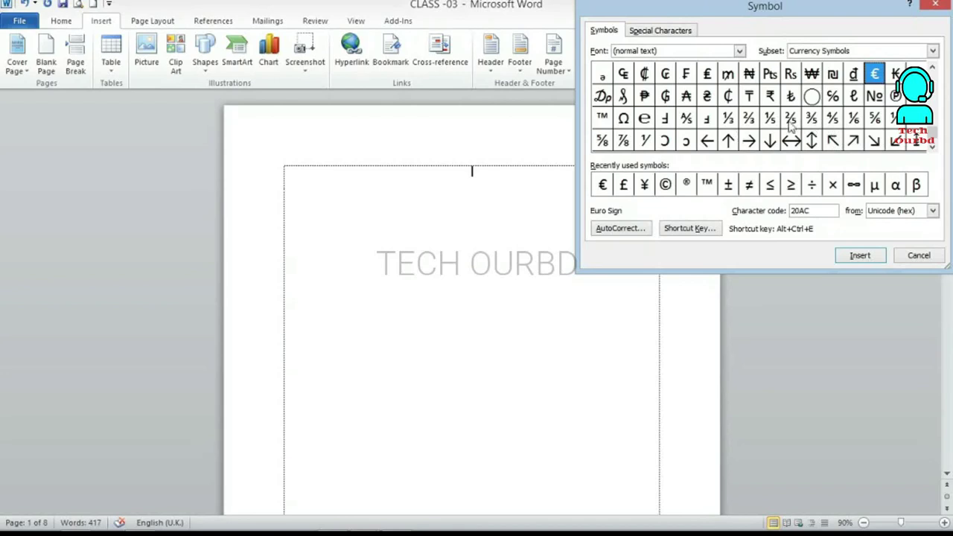
click(730, 121)
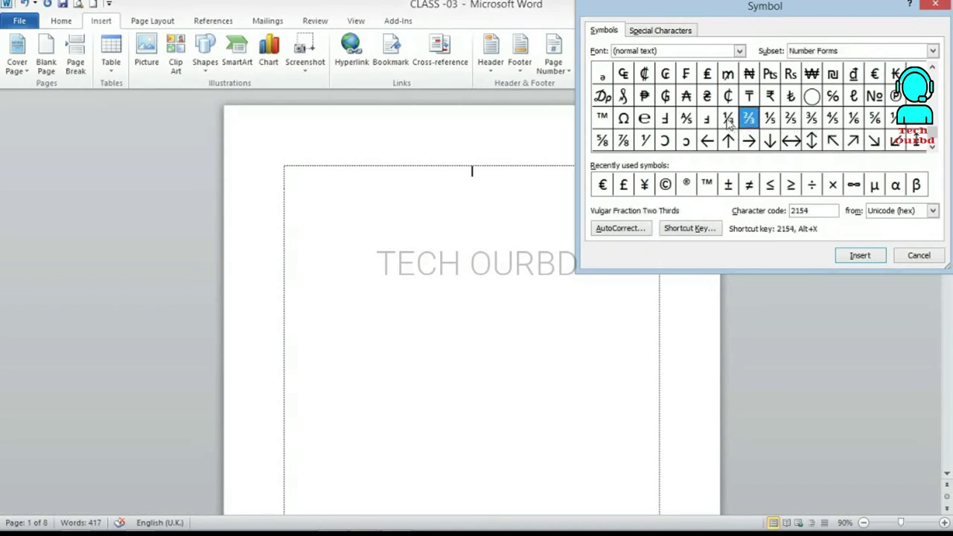
click(846, 52)
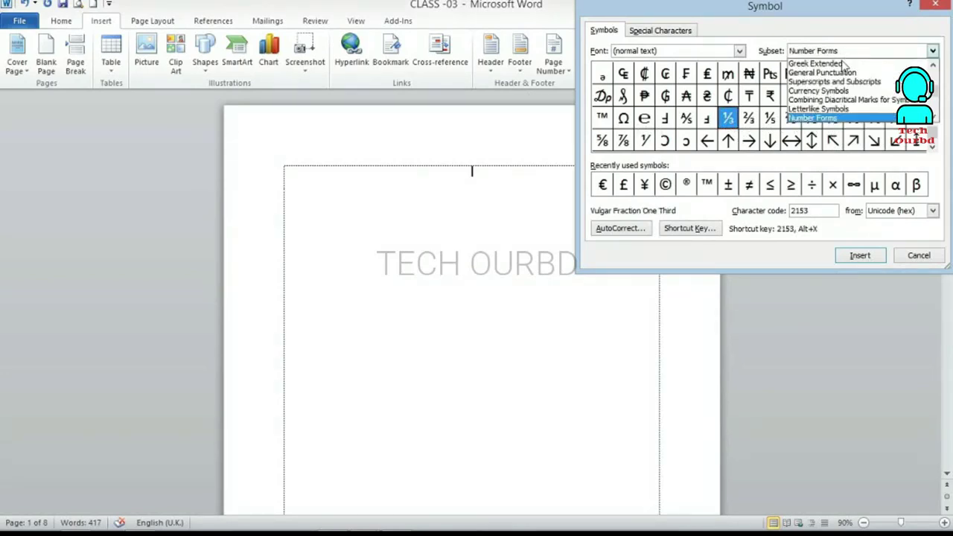
click(834, 62)
click(847, 52)
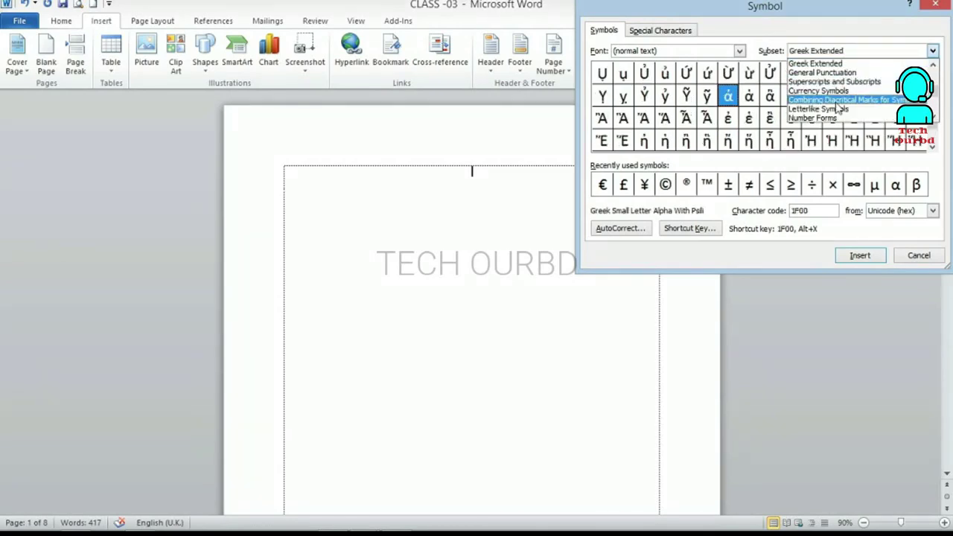
click(820, 120)
click(738, 51)
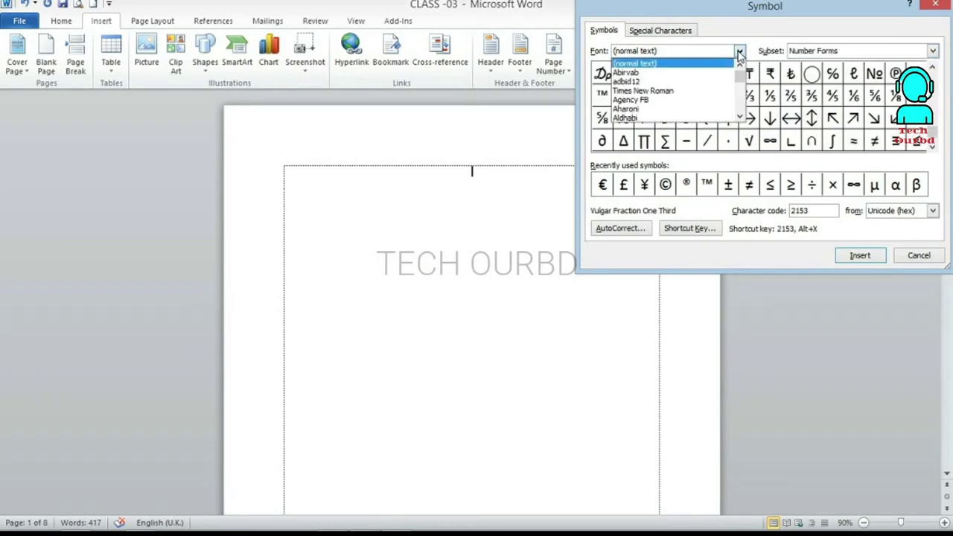
click(638, 100)
click(739, 50)
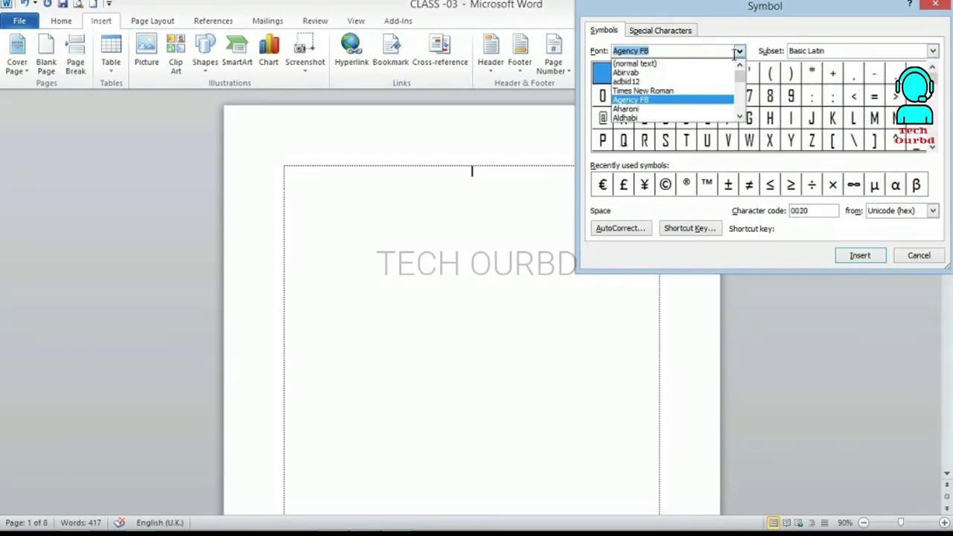
click(633, 65)
Step: Insert the registered sign ® into the frame, close the dialog, and select the sign
click(672, 94)
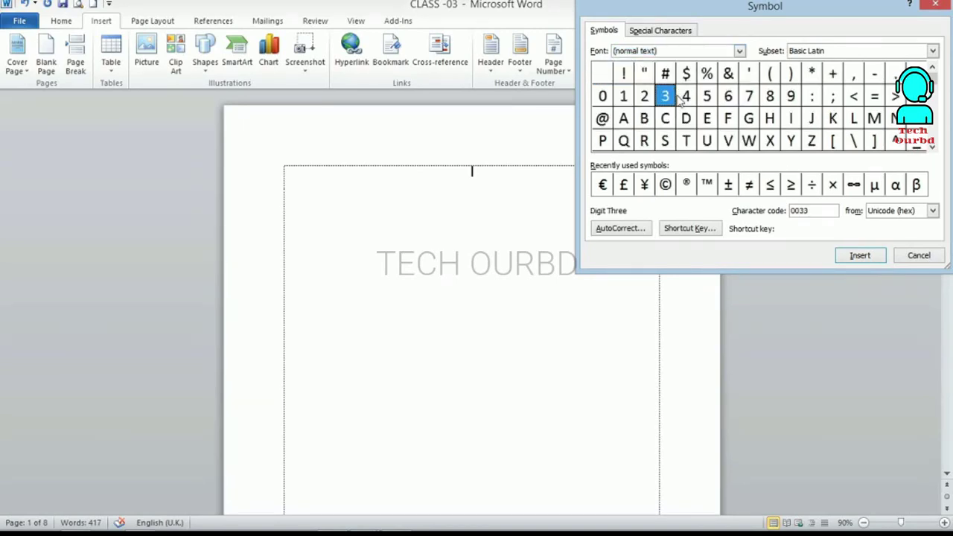
click(686, 184)
click(858, 257)
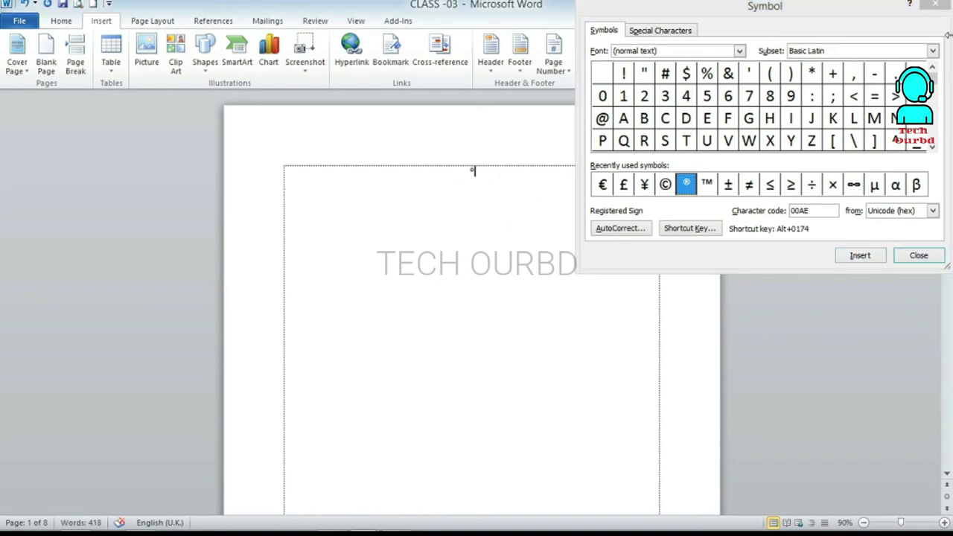
click(936, 4)
key(shift+Left)
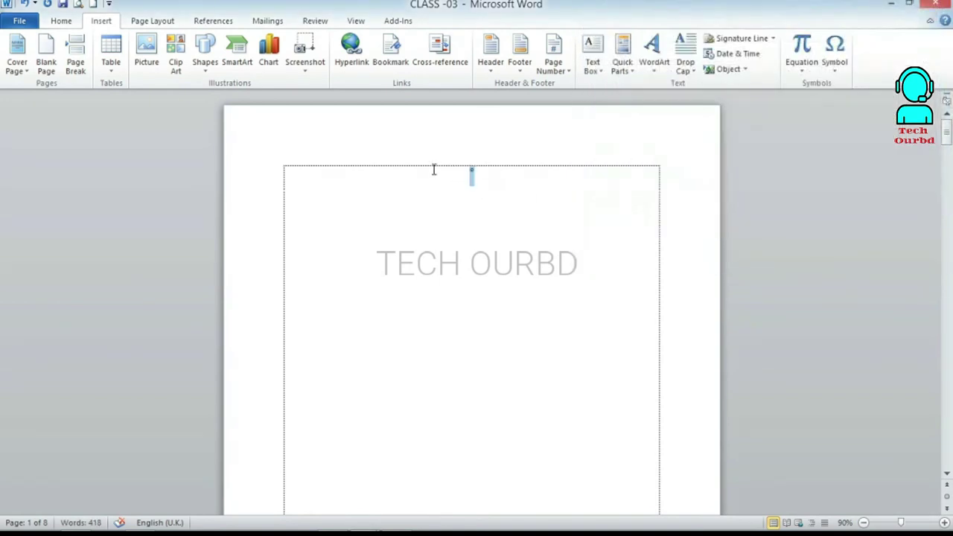
Step: Enlarge the ® sign by applying Grow Font five times
click(61, 21)
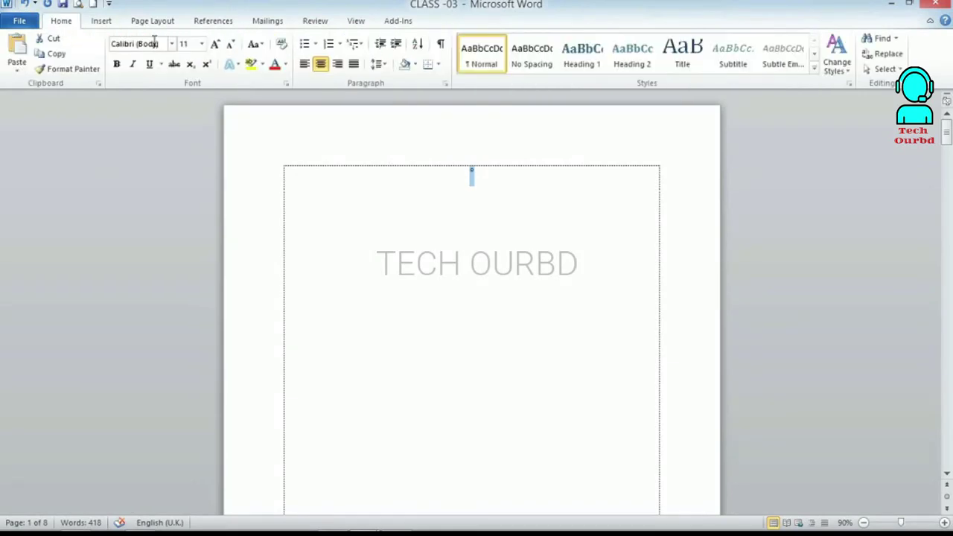
click(215, 44)
click(214, 44)
click(215, 44)
click(214, 44)
click(215, 44)
click(215, 44)
click(215, 44)
click(215, 44)
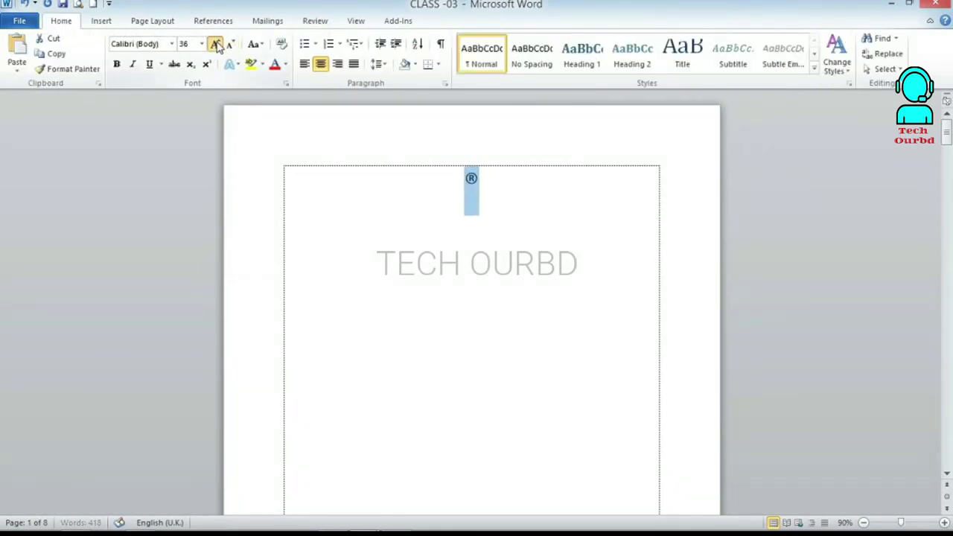
click(214, 44)
click(215, 44)
click(215, 44)
Step: Add a × multiplication sign on the line below the ®
click(484, 246)
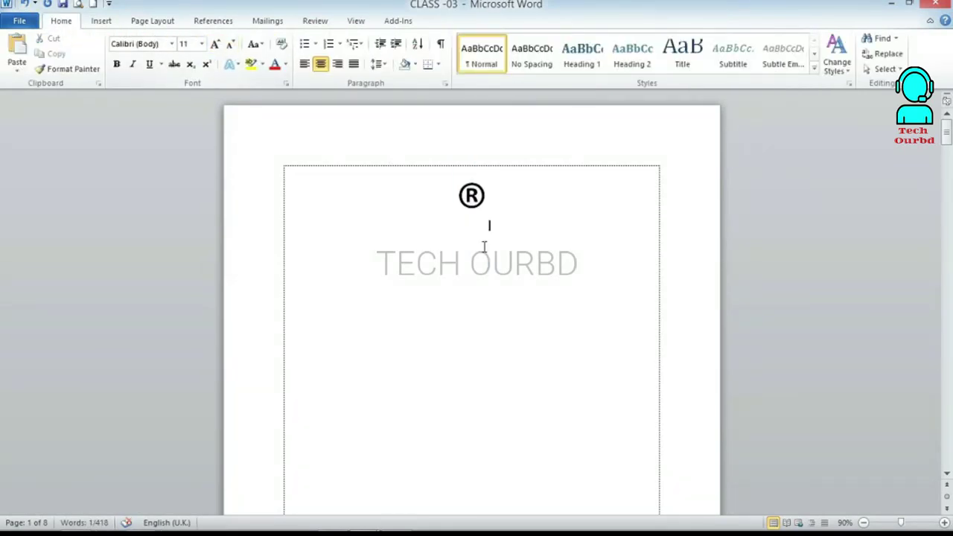
click(101, 21)
click(835, 63)
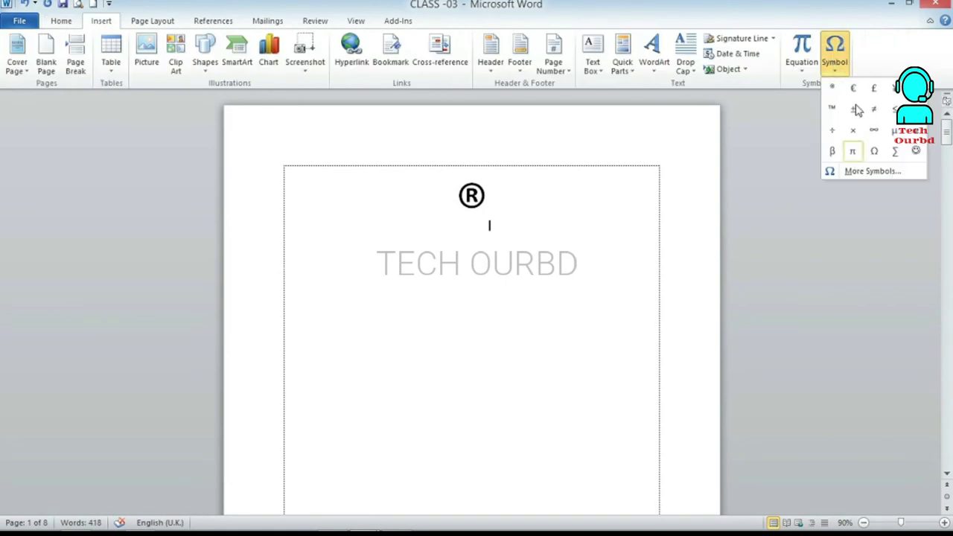
click(854, 131)
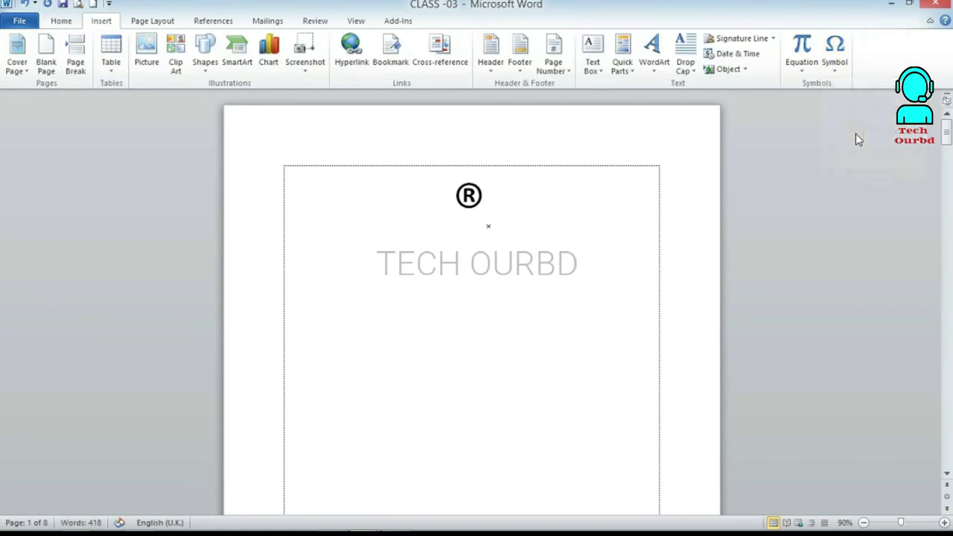
click(834, 53)
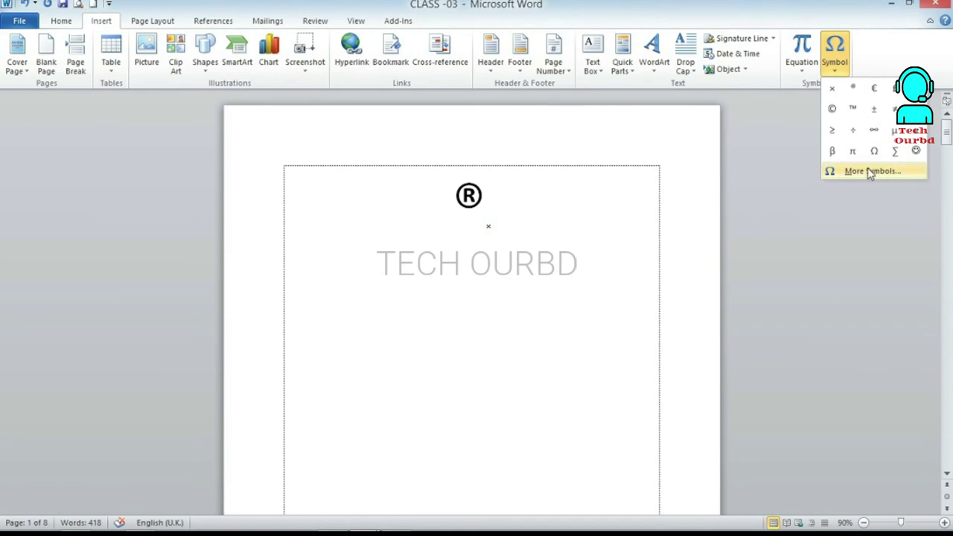
click(509, 232)
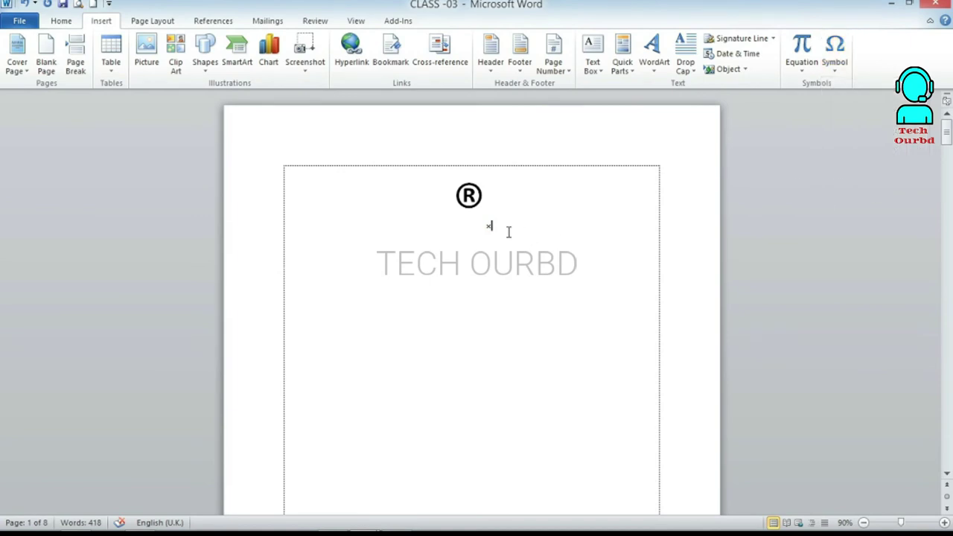